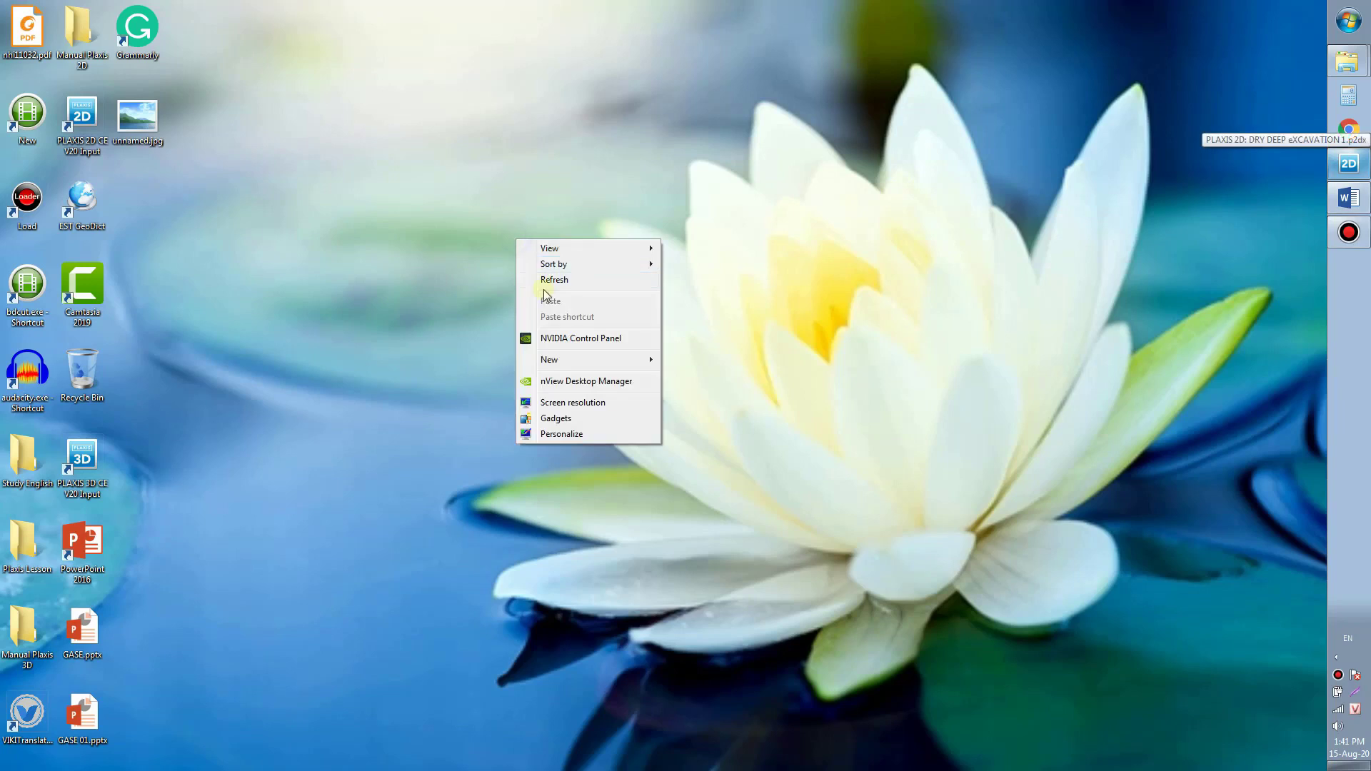
Step: Minimise the Word document to reveal the desktop
left_click(543, 281)
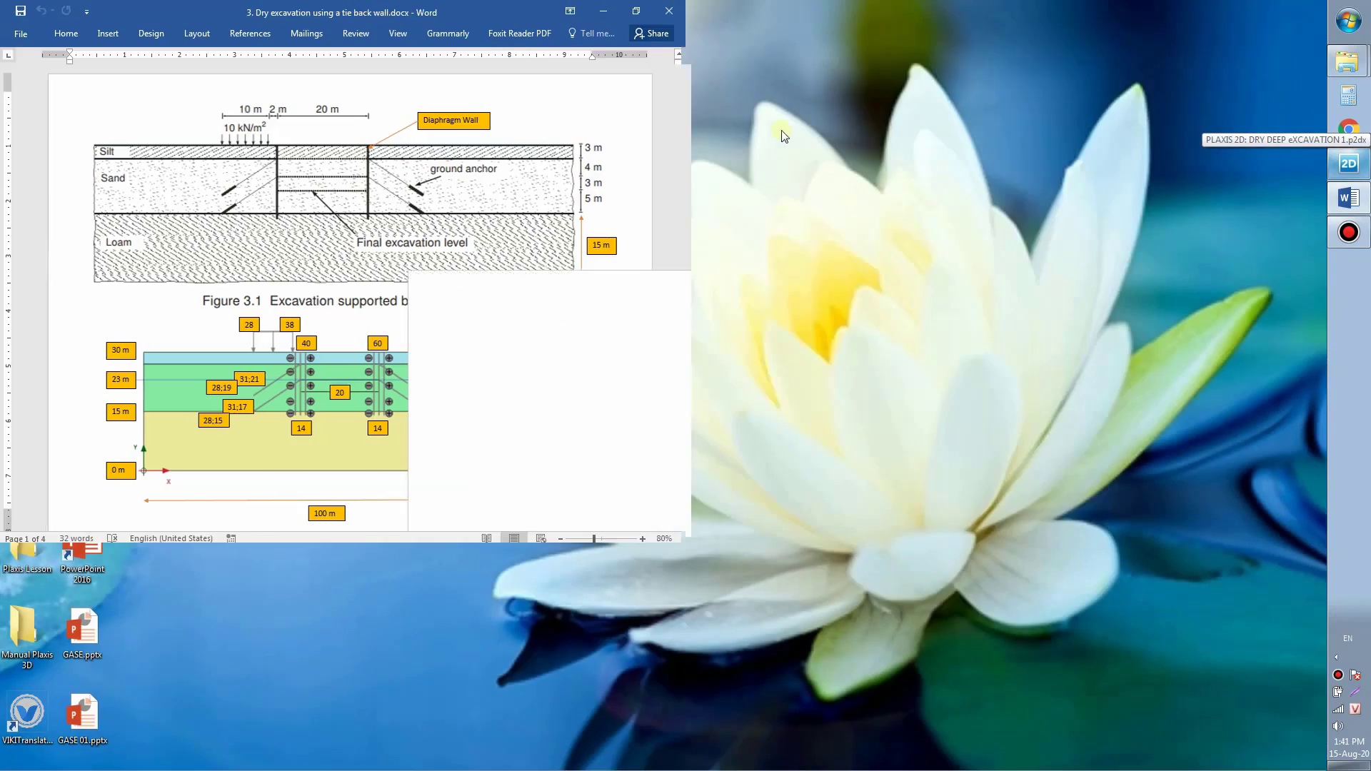
scroll(684, 184, "up", 4)
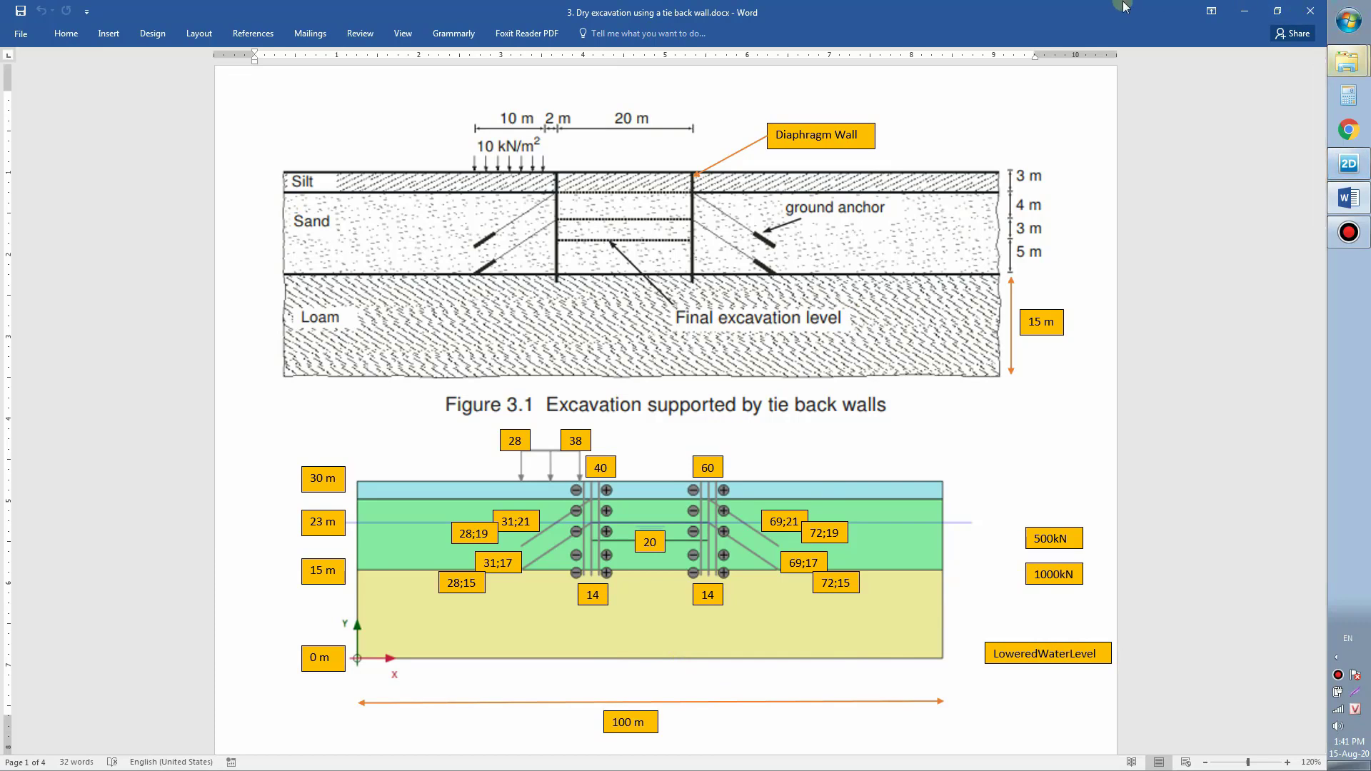
left_click(1247, 10)
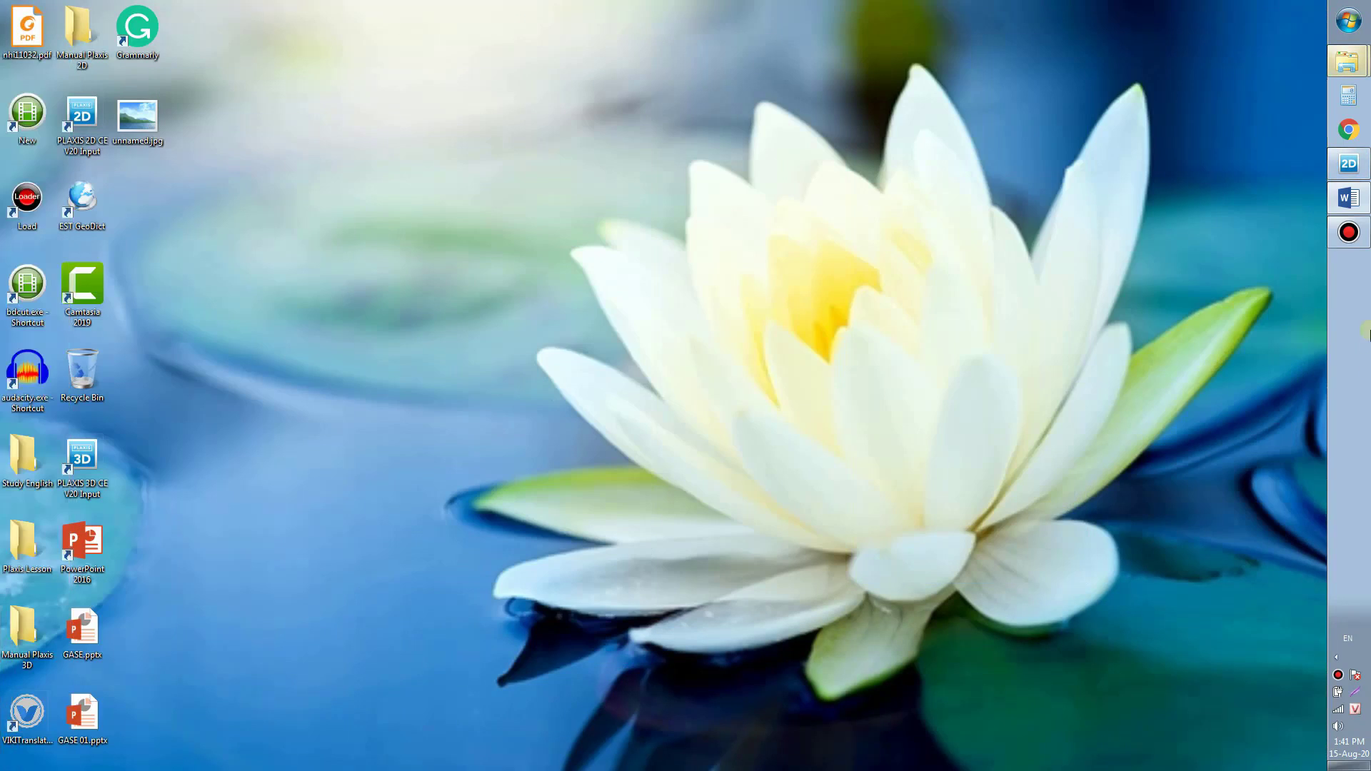
Step: Restore the DRY DEEP eXCAVATION 1 project, check the borehole, and enter Structures mode
left_click(1348, 163)
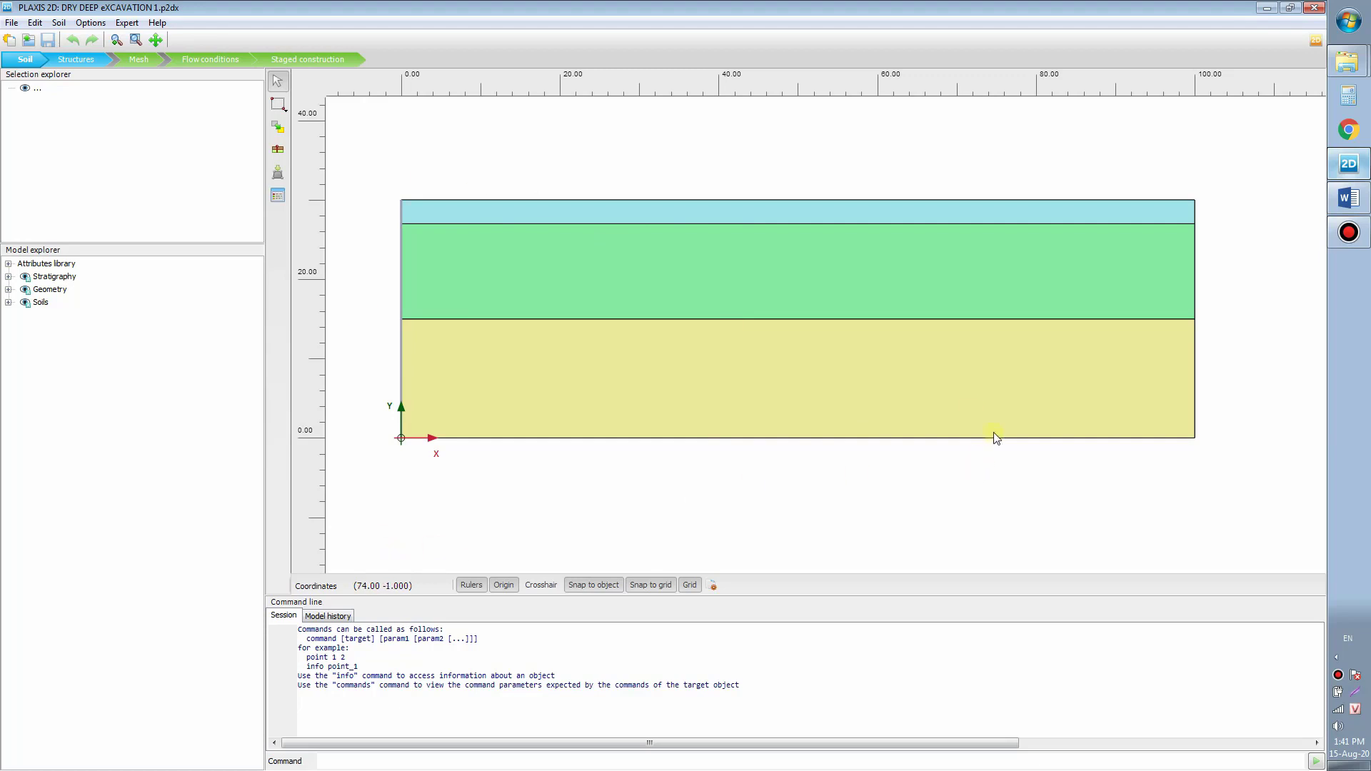
left_click(402, 143)
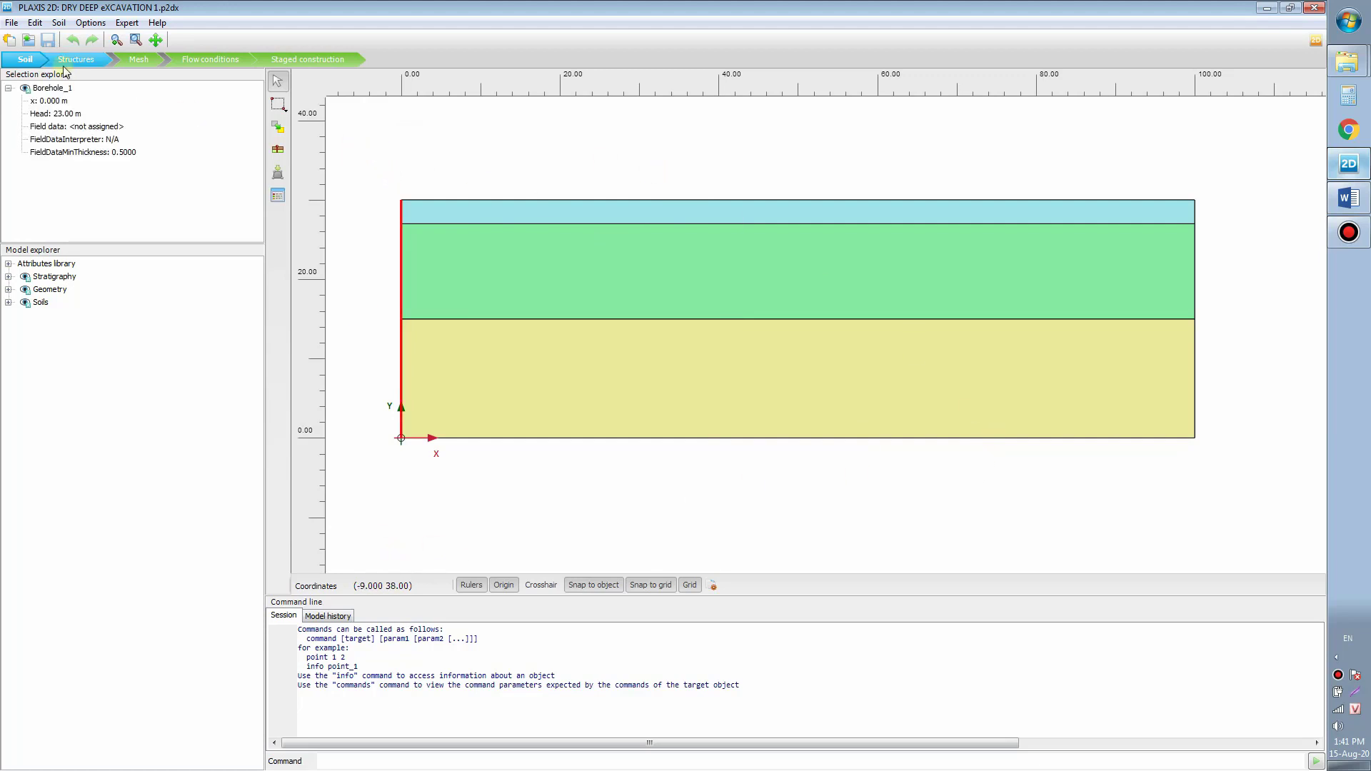
left_click(465, 166)
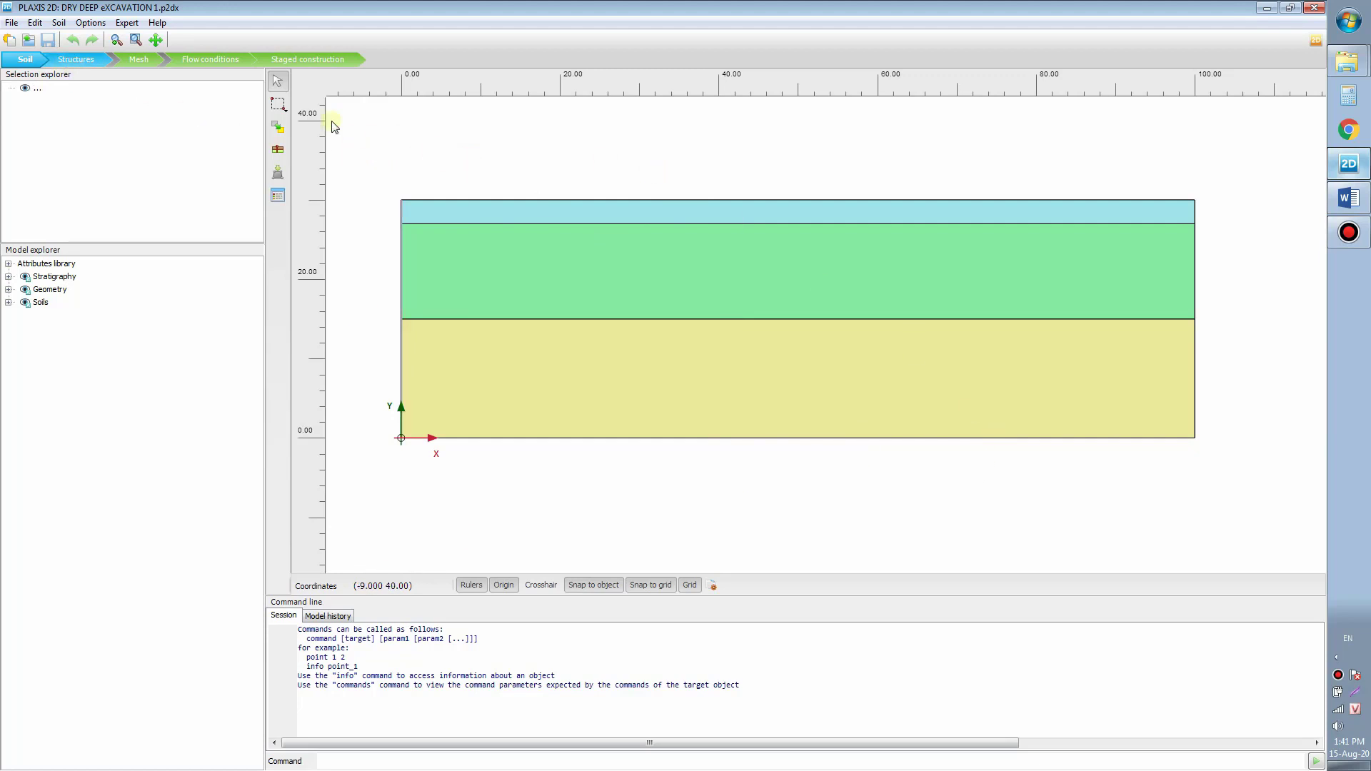
left_click(91, 68)
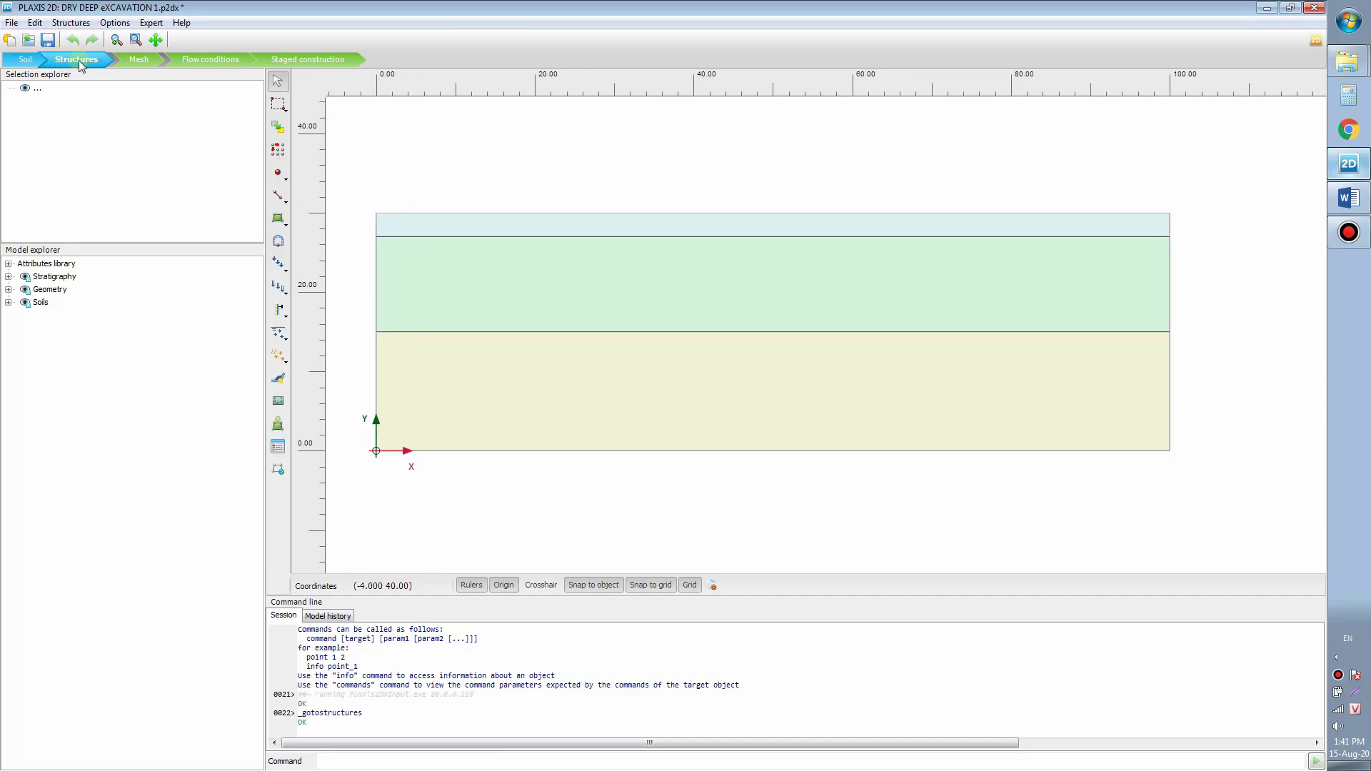
Step: Draw the left wall plate from (40, 30) down to (40, 14)
left_click_drag(493, 150, 506, 156)
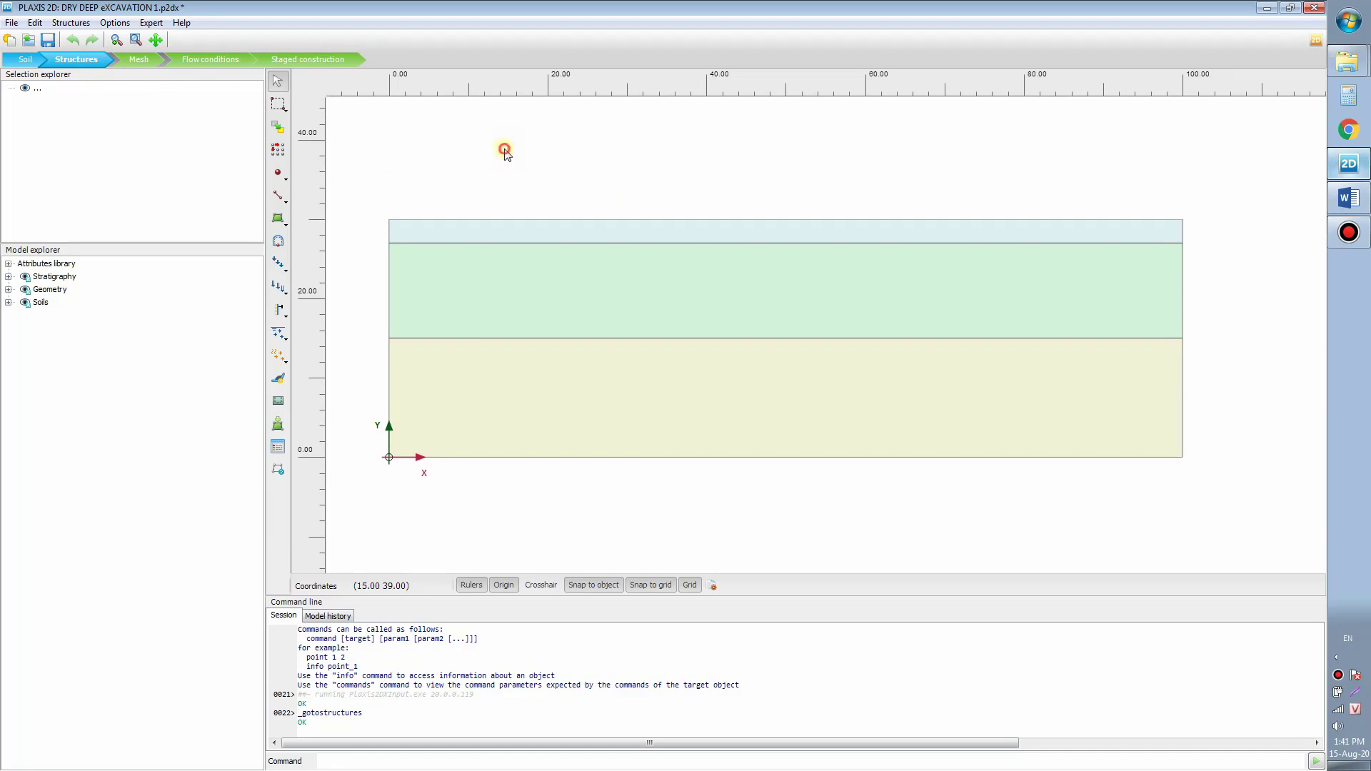
left_click(288, 204)
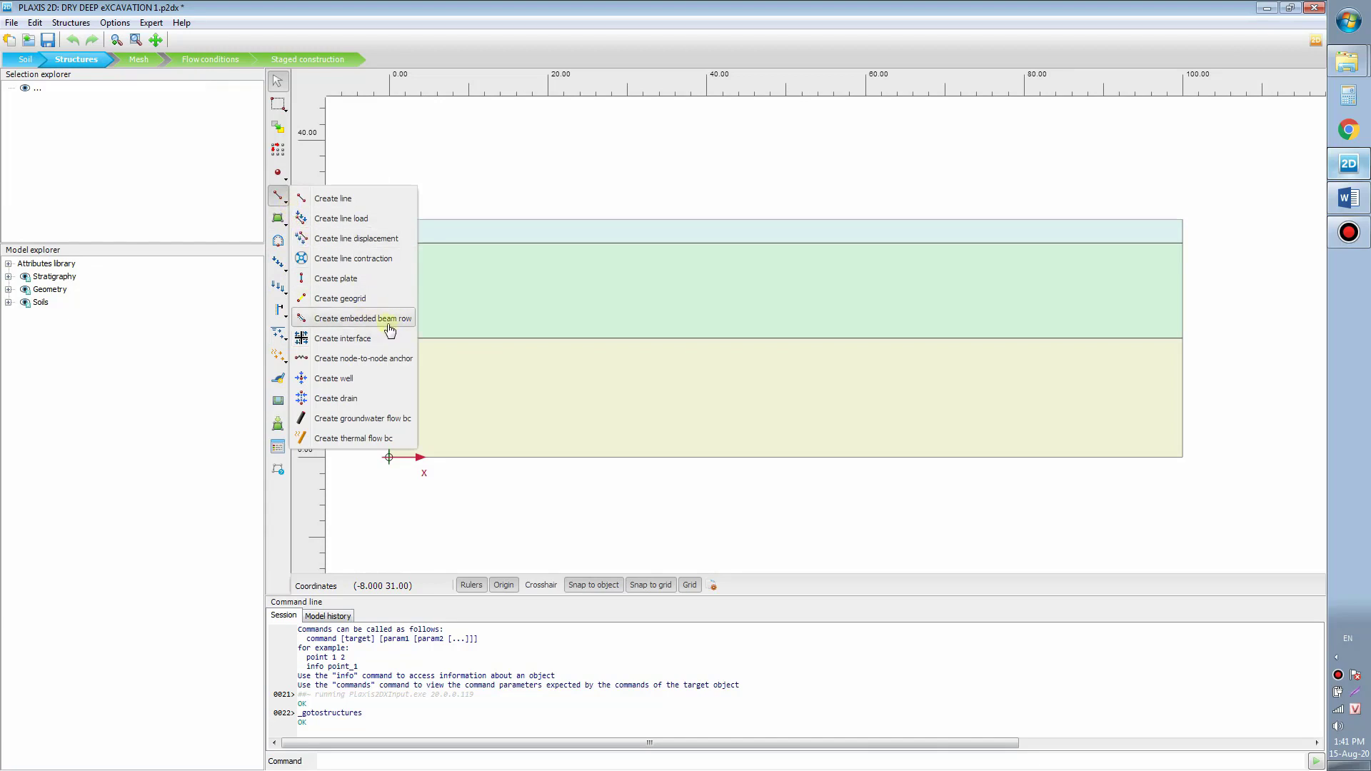
left_click(372, 284)
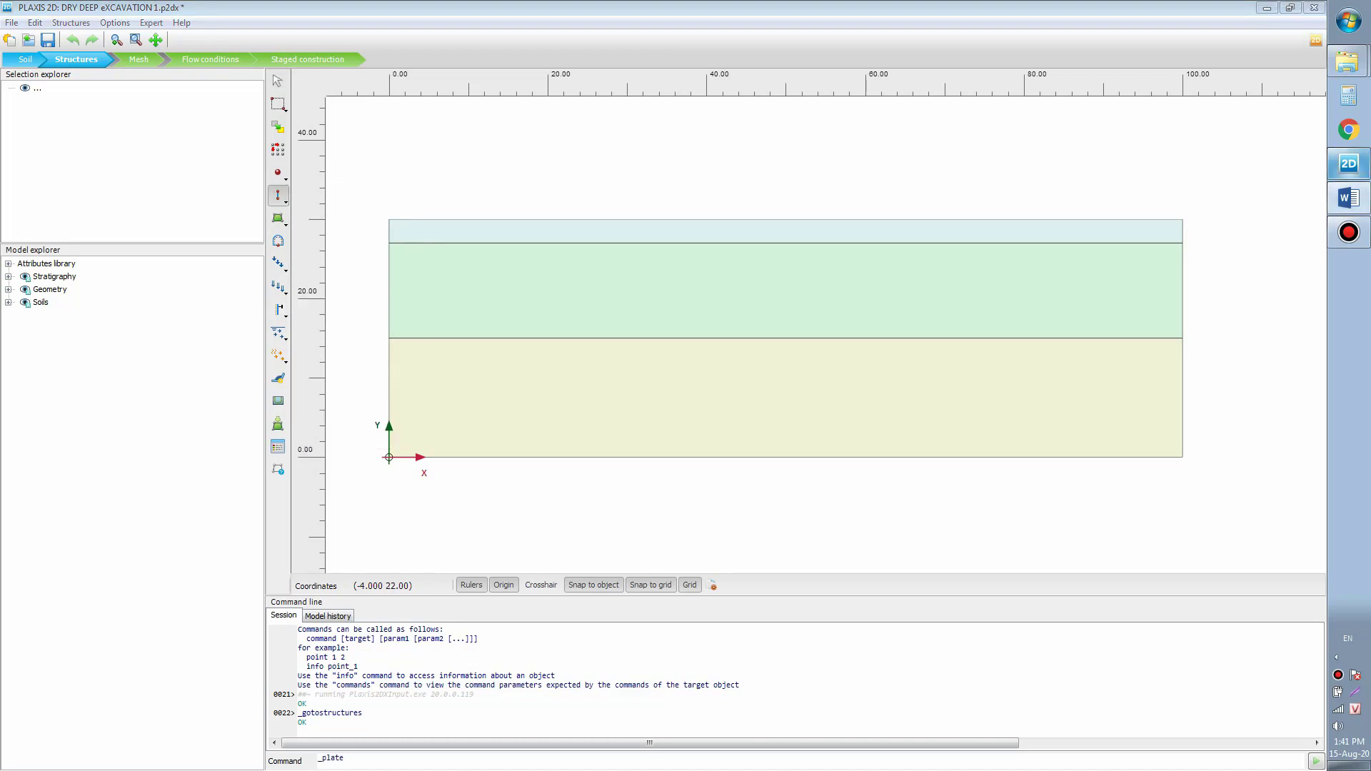
left_click_drag(540, 181, 563, 181)
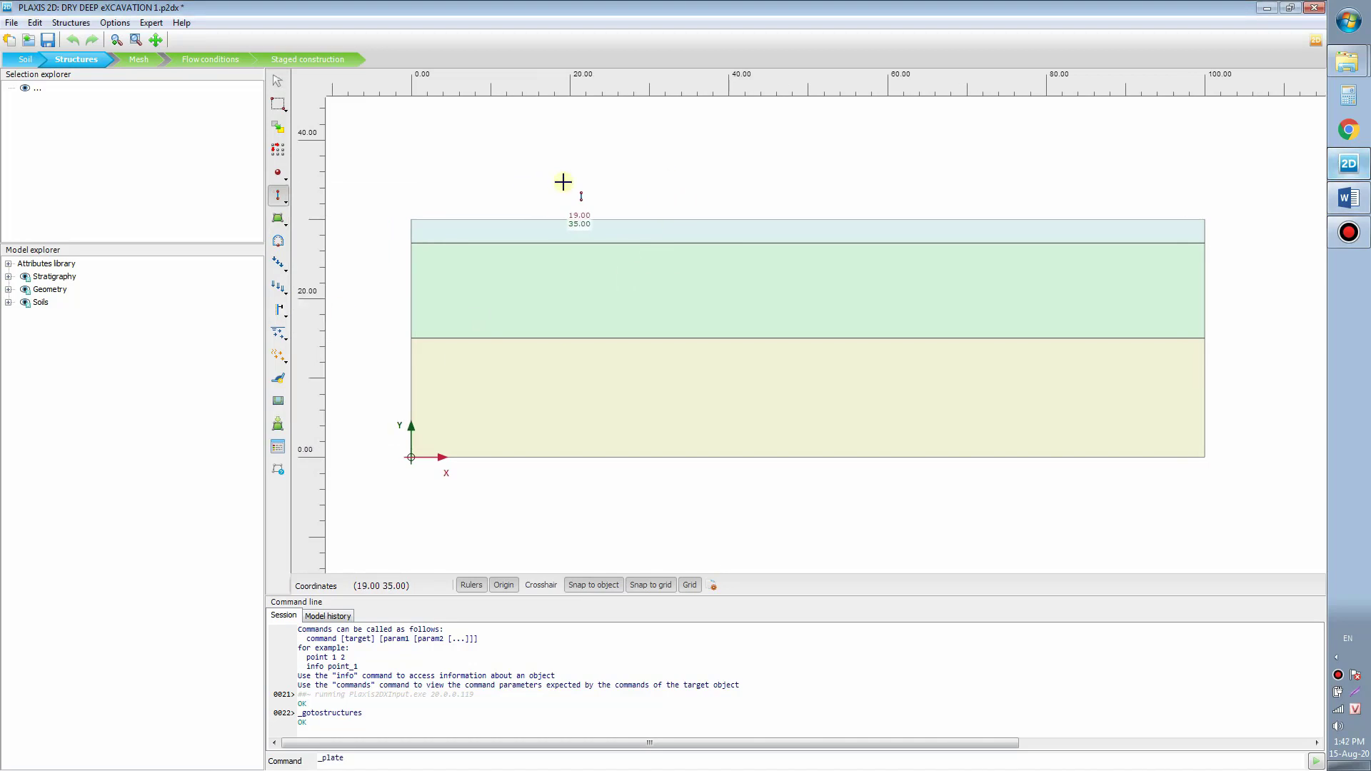
left_click(730, 220)
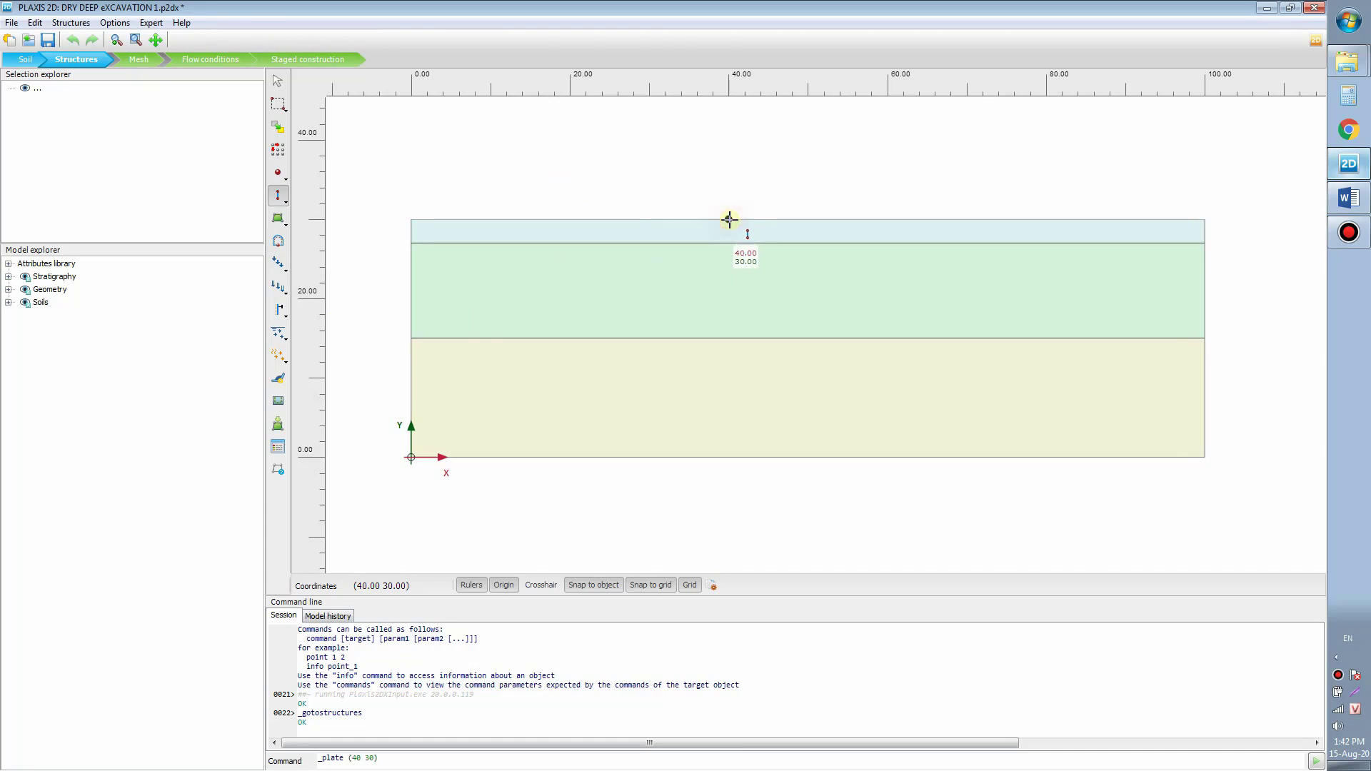
left_click(729, 349)
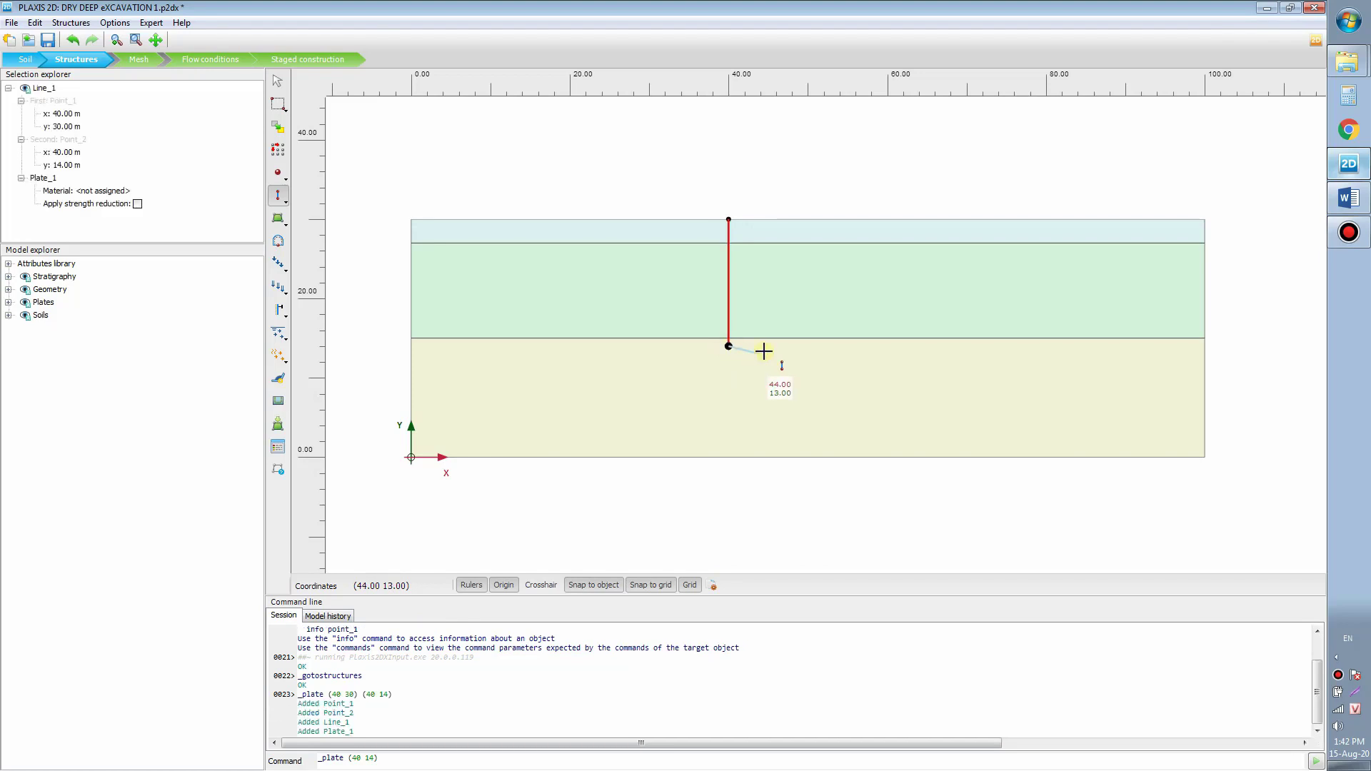
right_click(764, 351)
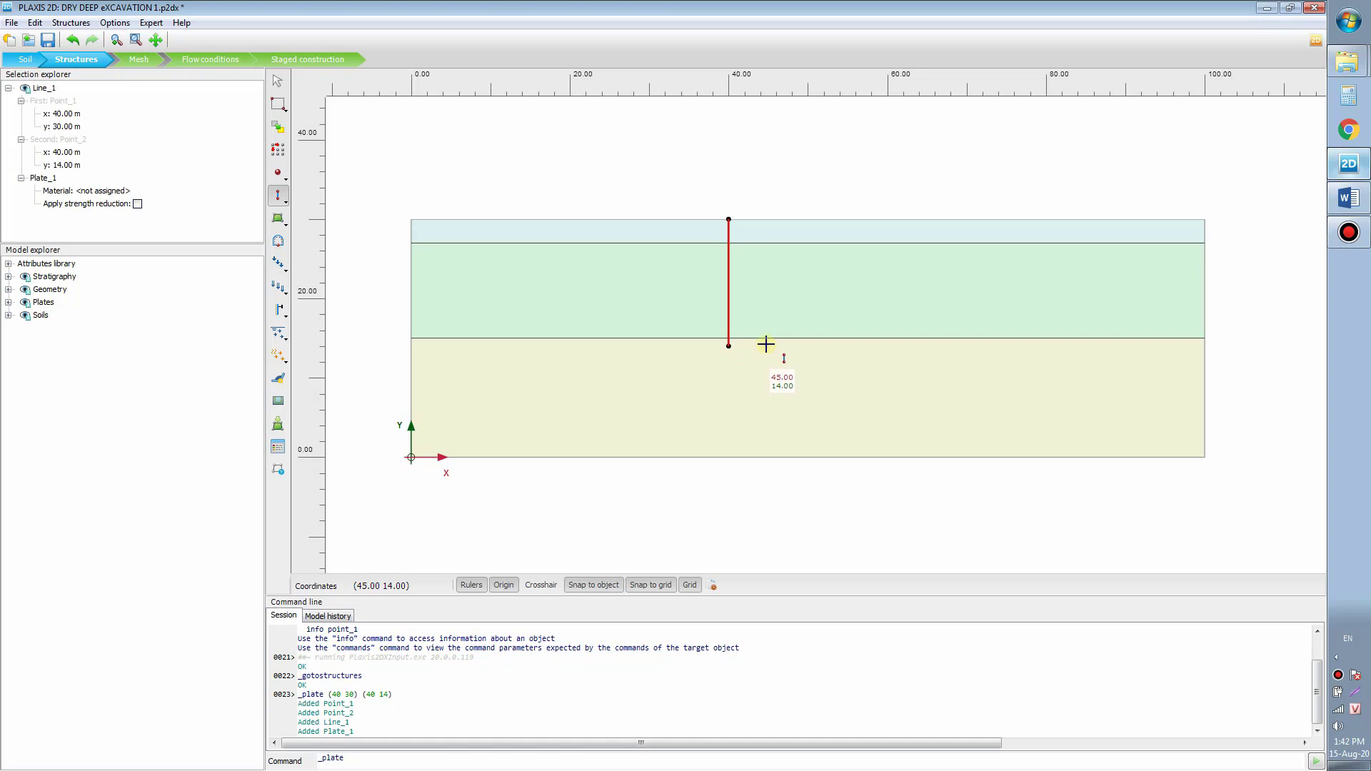
Step: Draw the right wall plate from (60, 30) down to (60, 14)
mouse_move(804, 170)
left_mouse_down()
mouse_move(772, 150)
mouse_move(773, 175)
left_mouse_up()
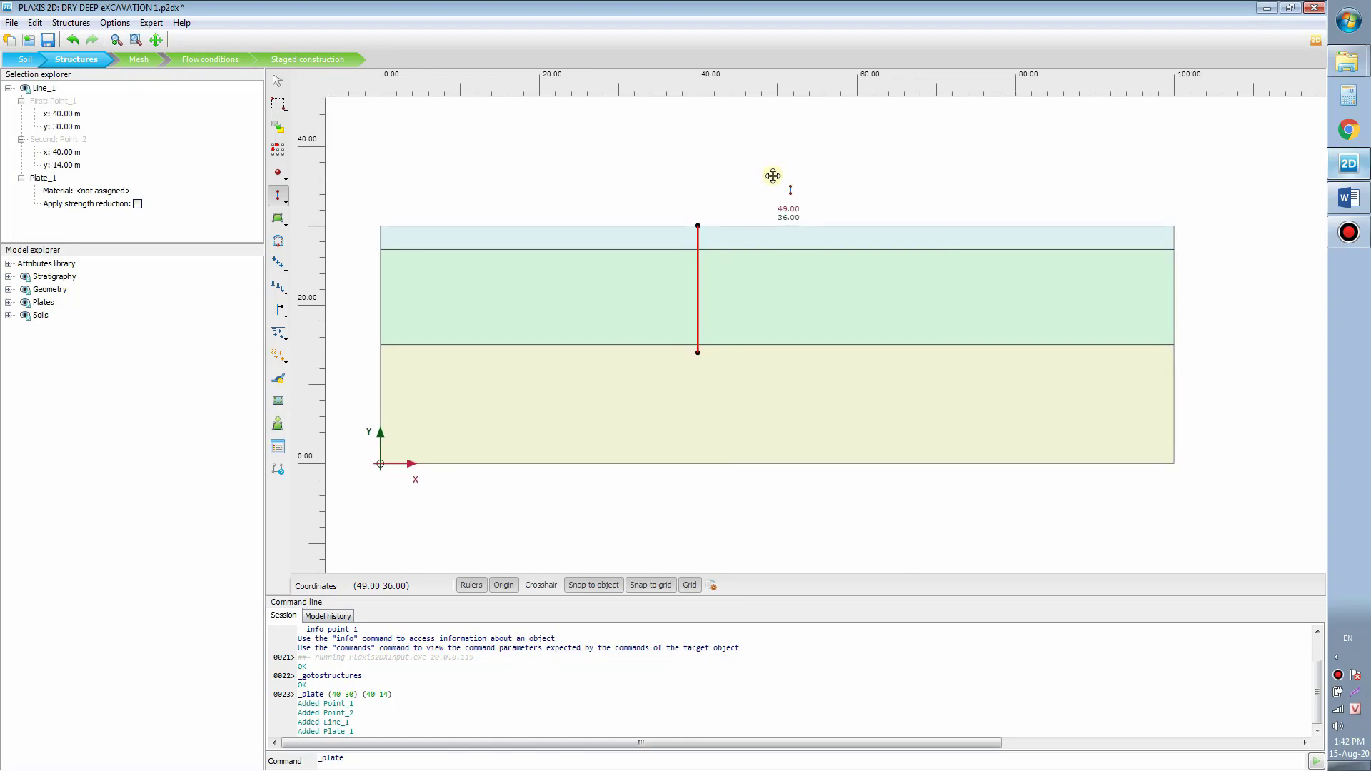
left_click(857, 226)
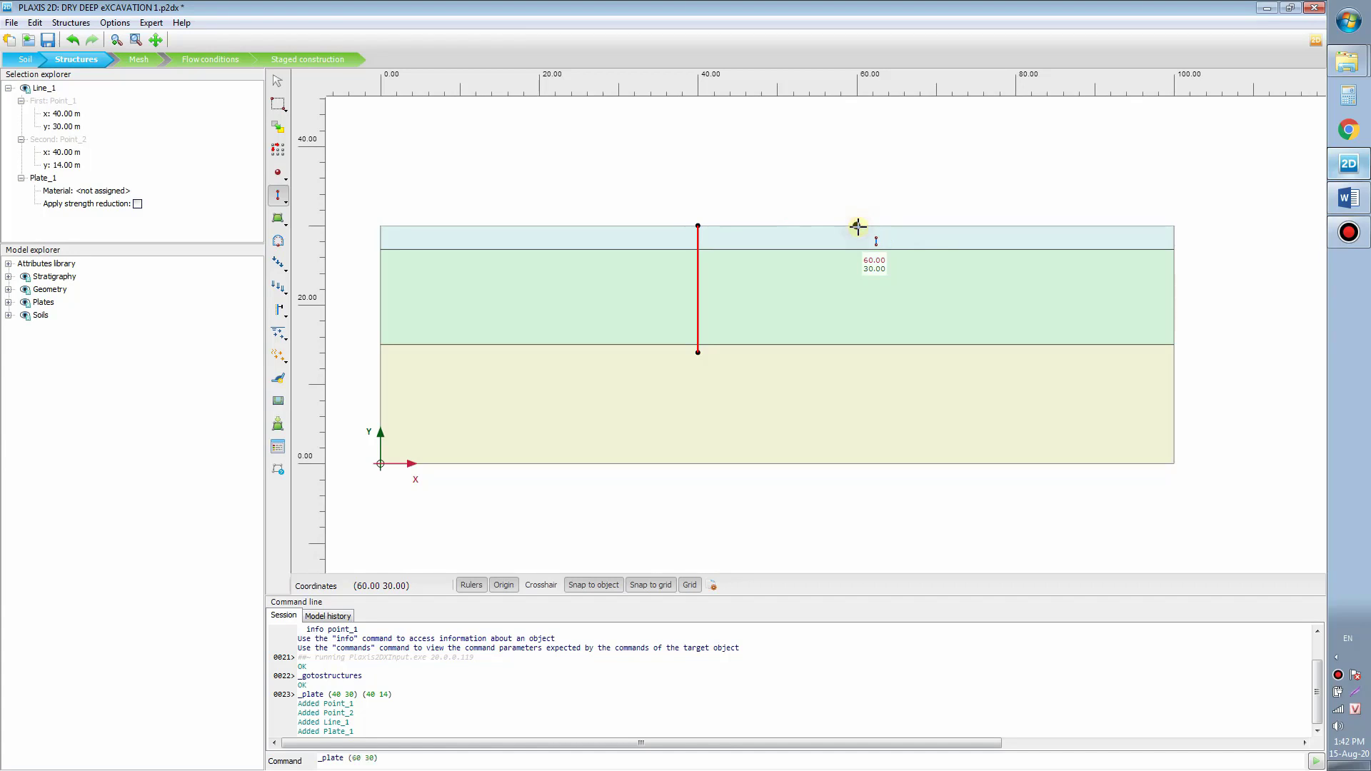
left_click(856, 354)
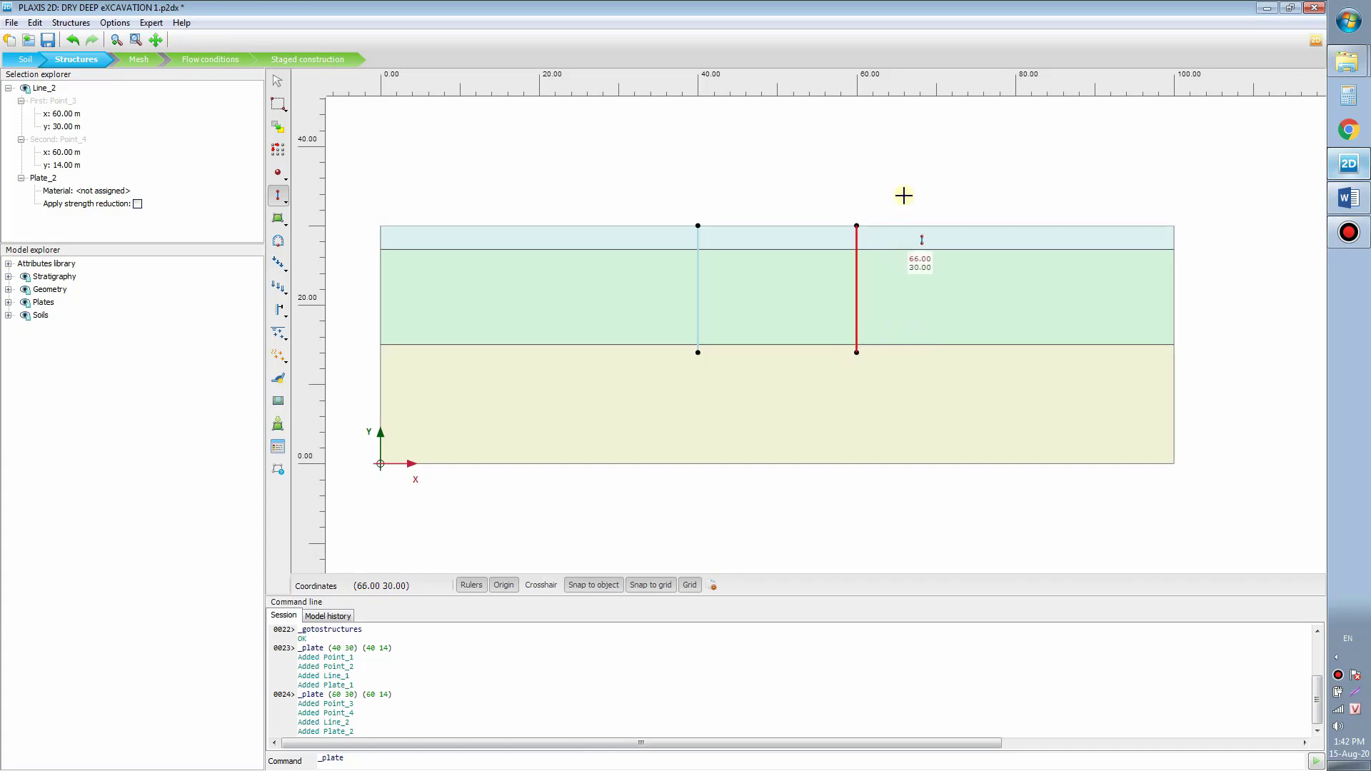
left_click_drag(899, 176, 860, 169)
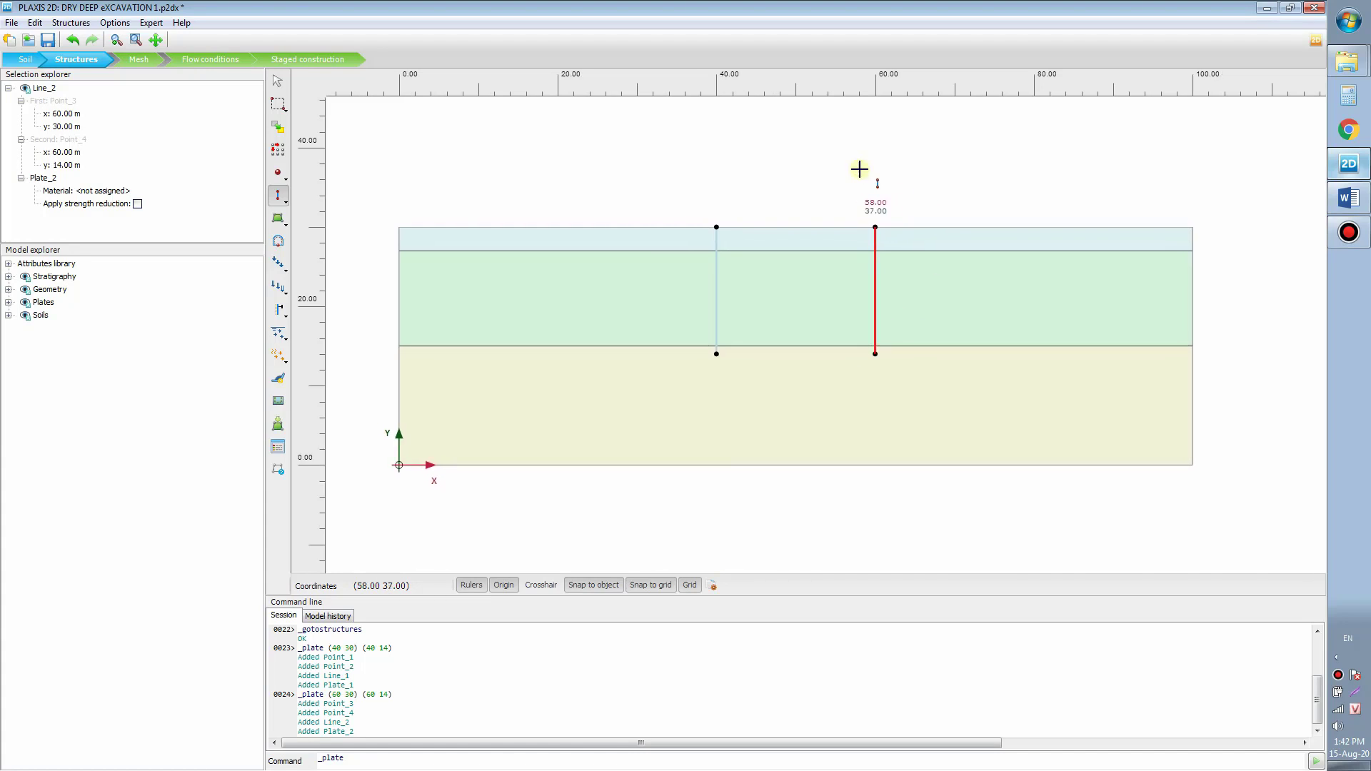
key("Escape")
left_click(909, 172)
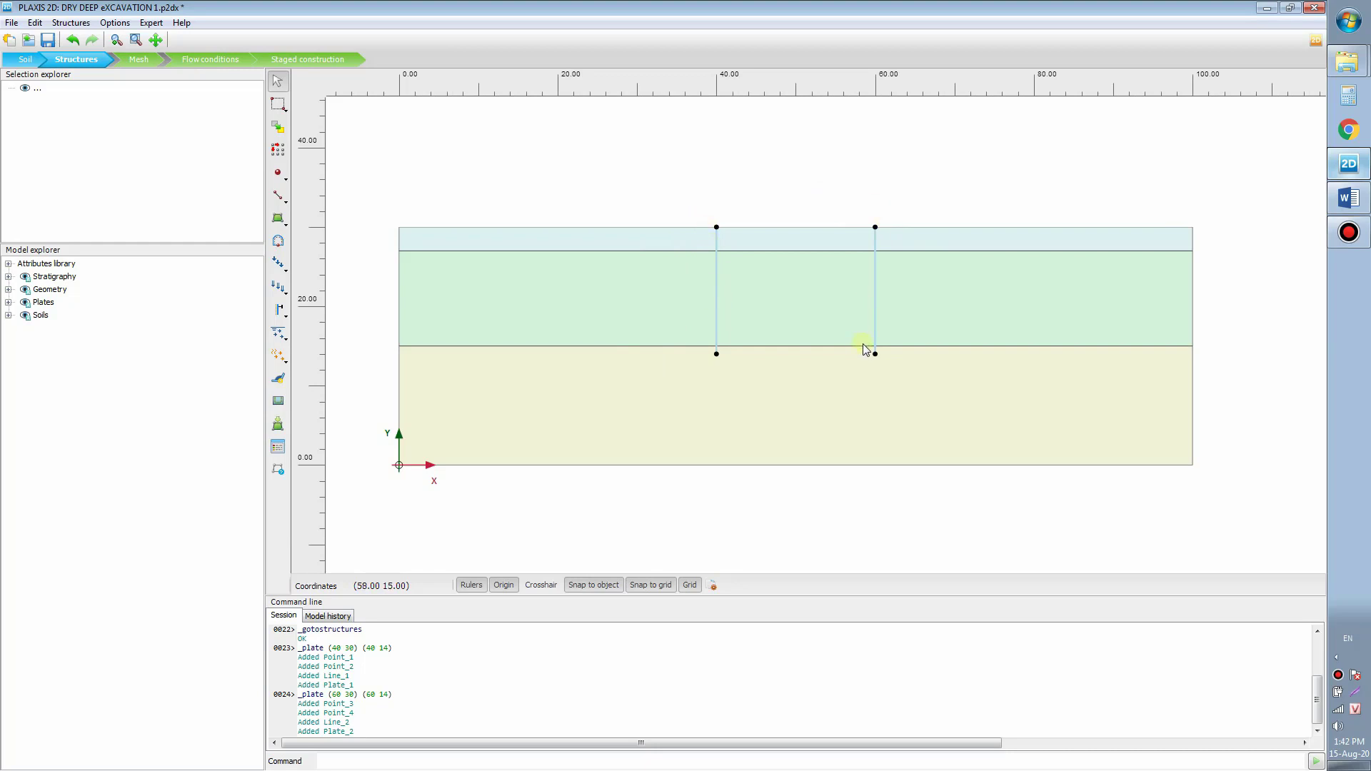
left_click_drag(586, 203, 588, 205)
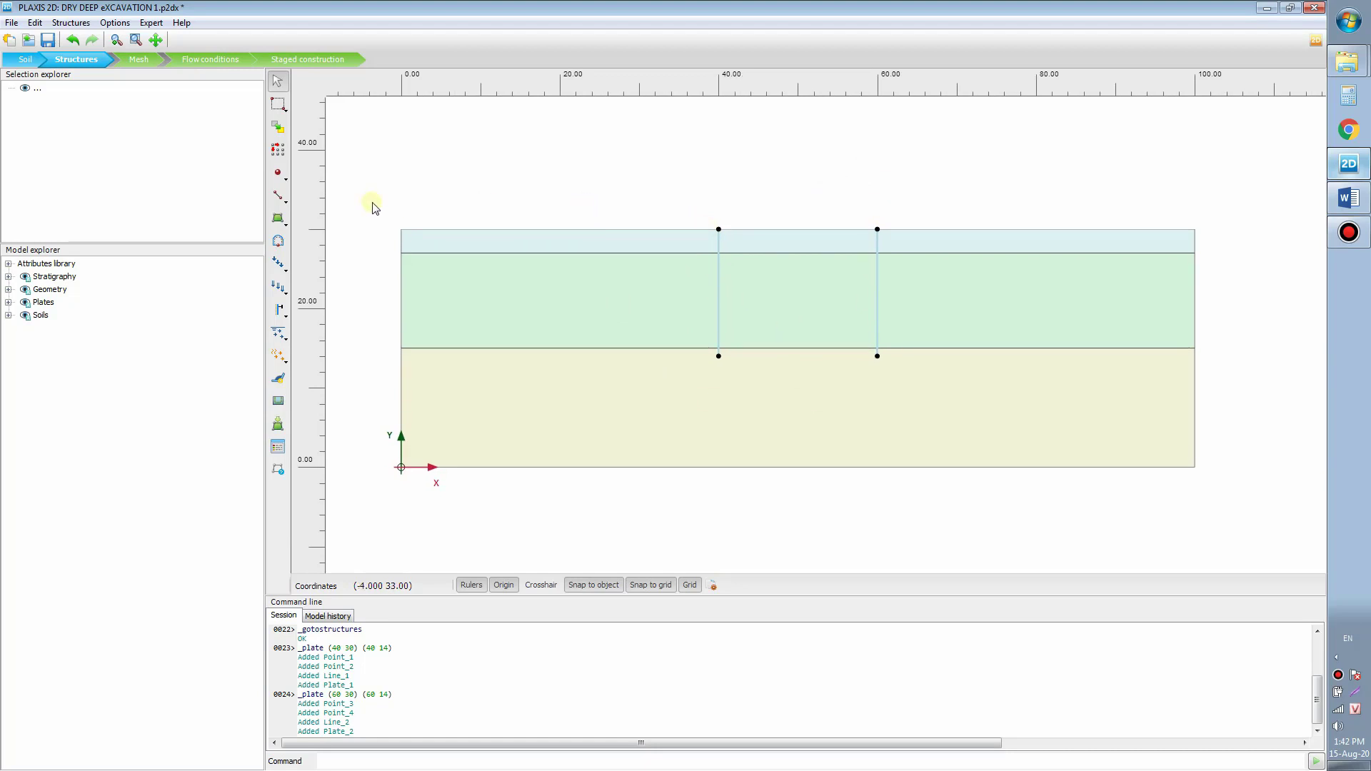
Step: Draw a geometry line across the excavation from (40, 23) to (60, 23)
left_click(279, 218)
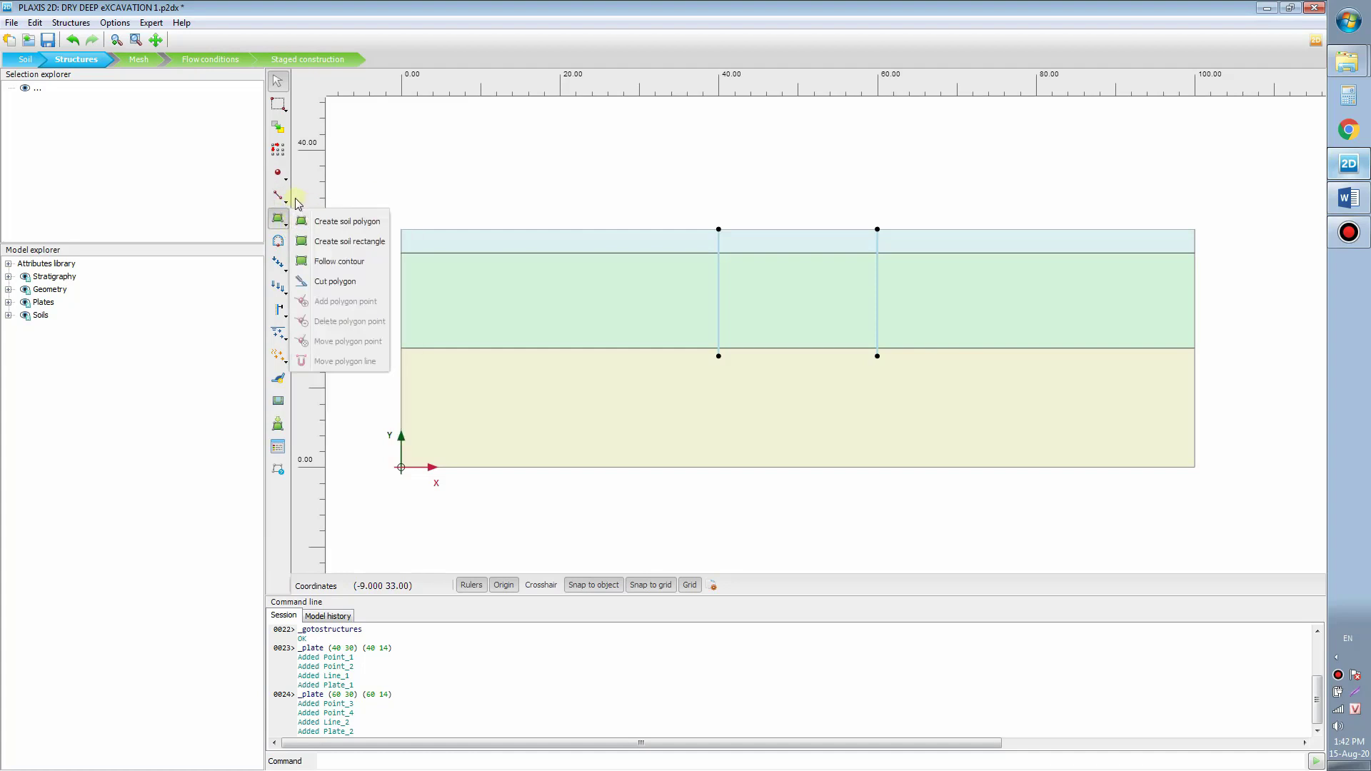
left_click(280, 198)
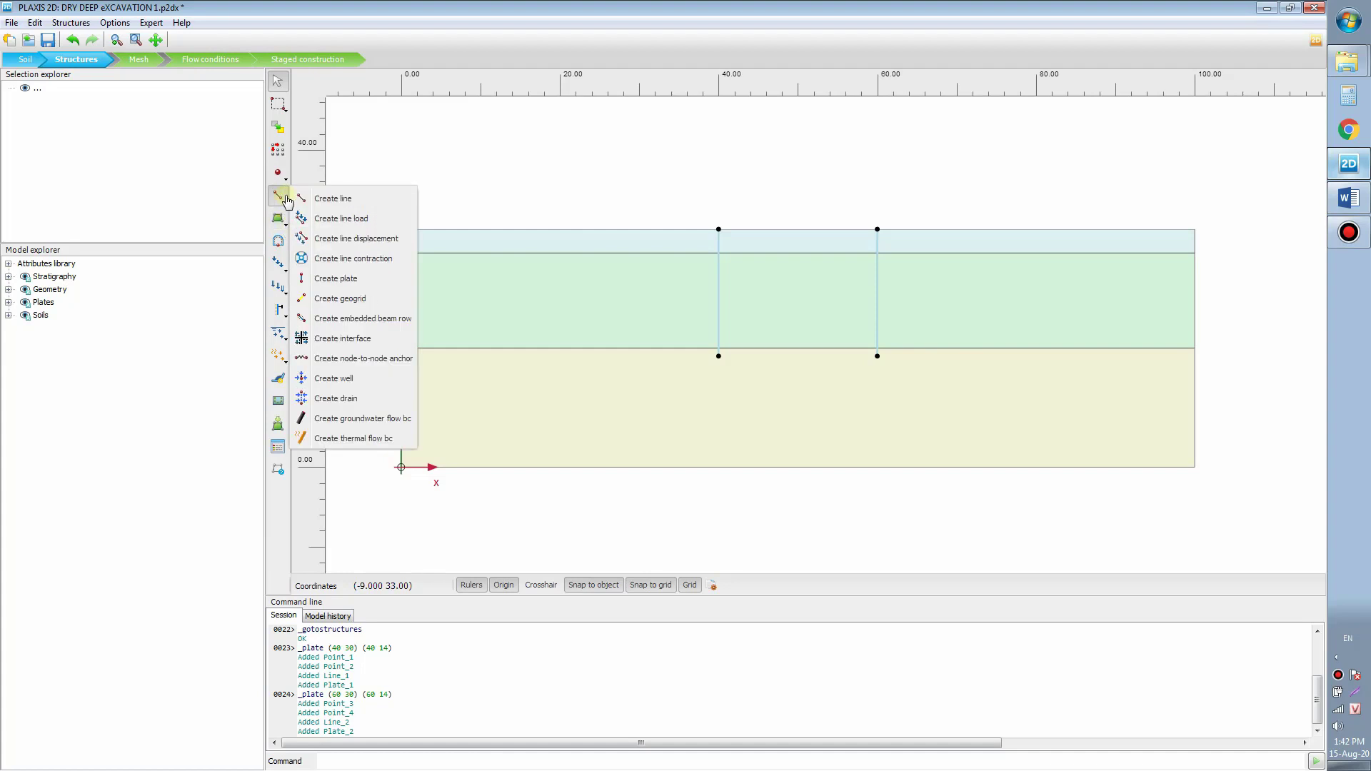
left_click(352, 202)
scroll(691, 226, "up", 2)
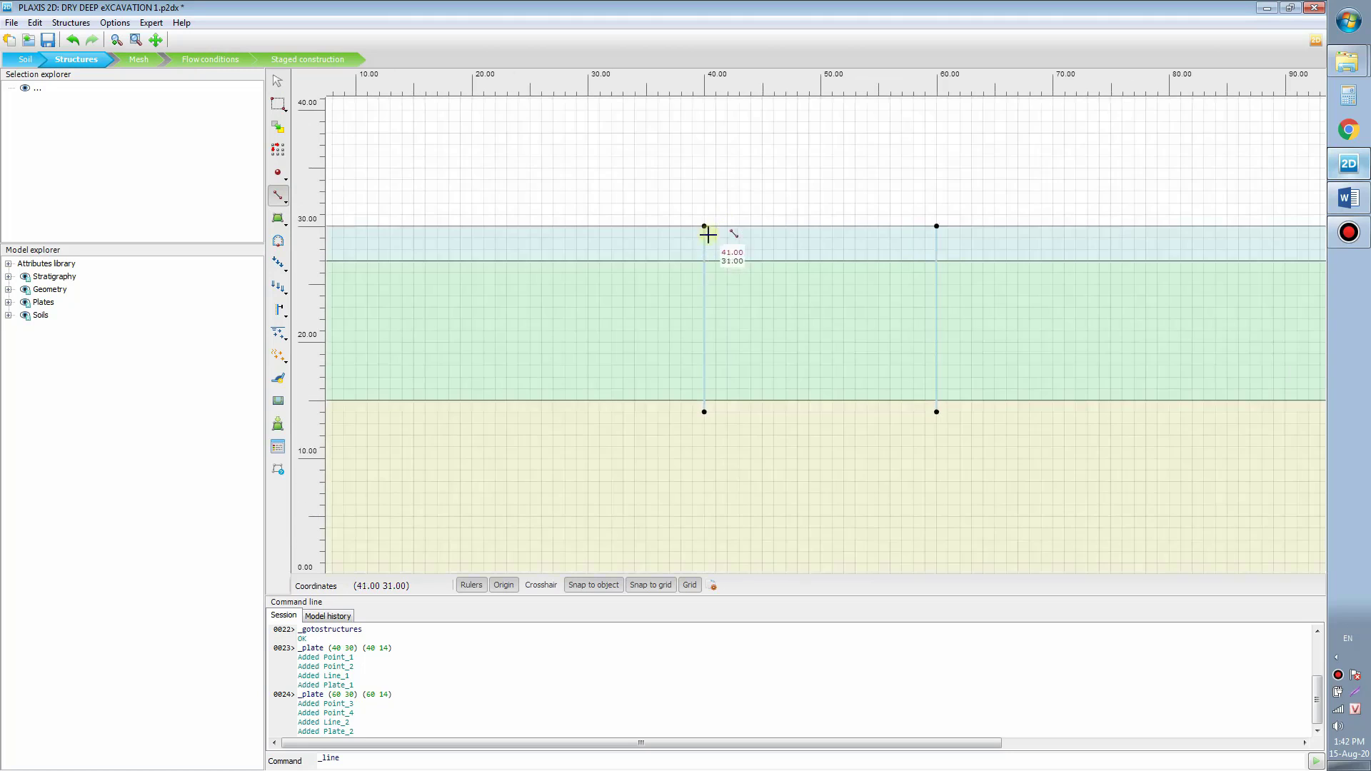
scroll(933, 228, "down", 3)
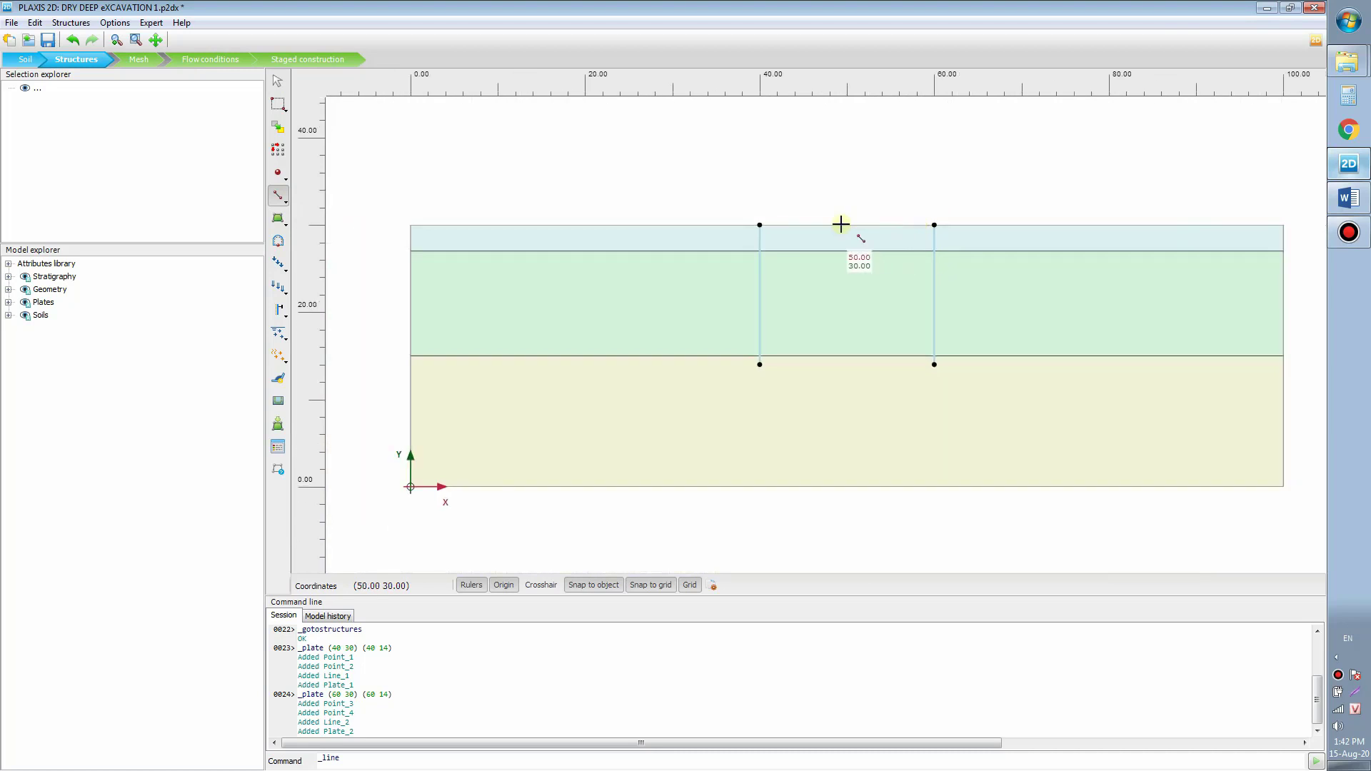
scroll(757, 235, "up", 1)
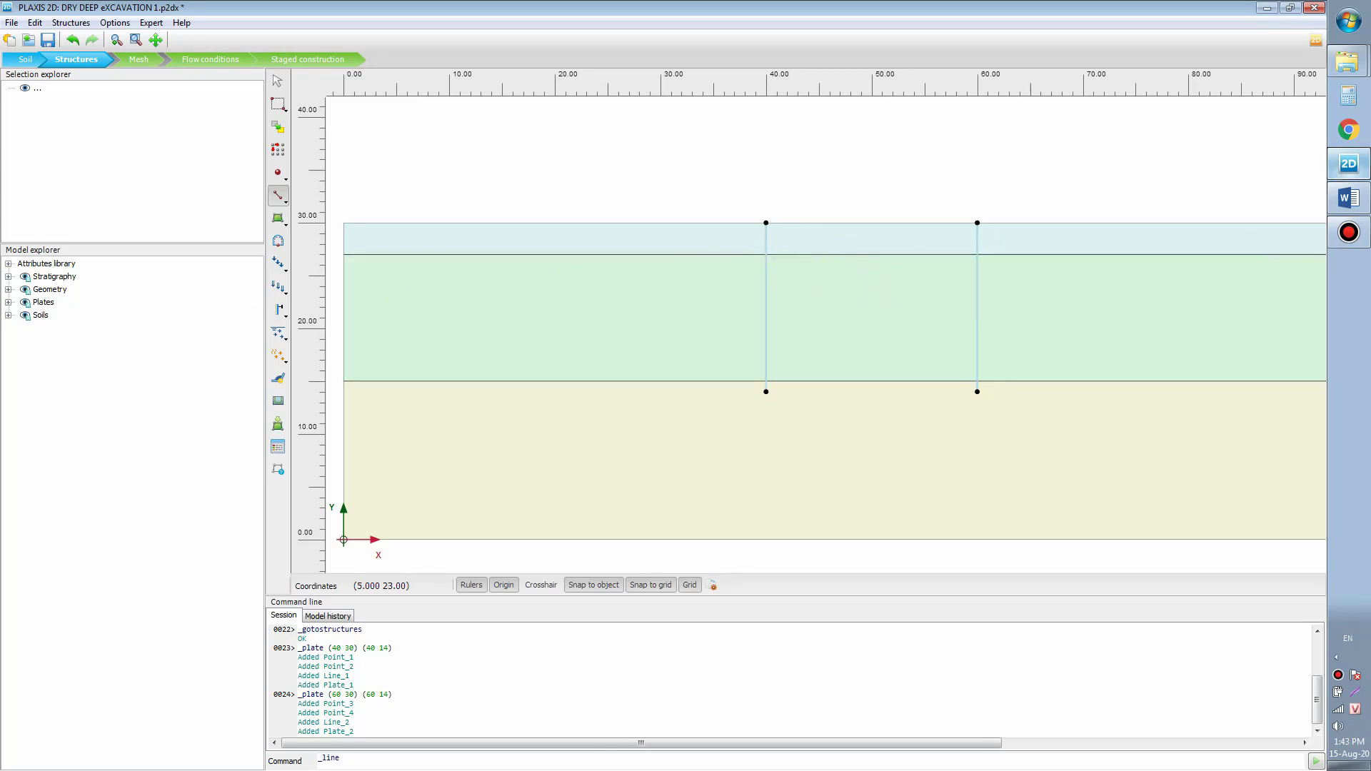
left_click(765, 294)
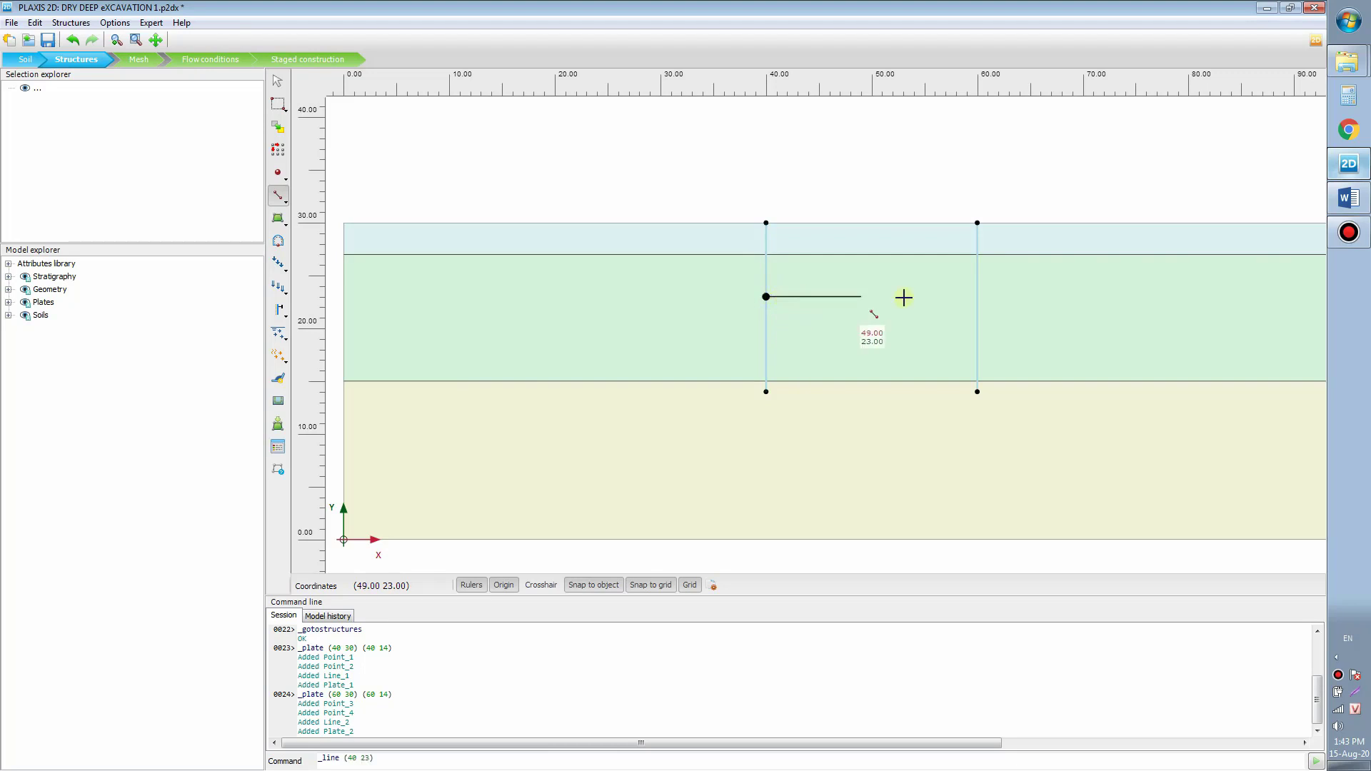
left_click(979, 295)
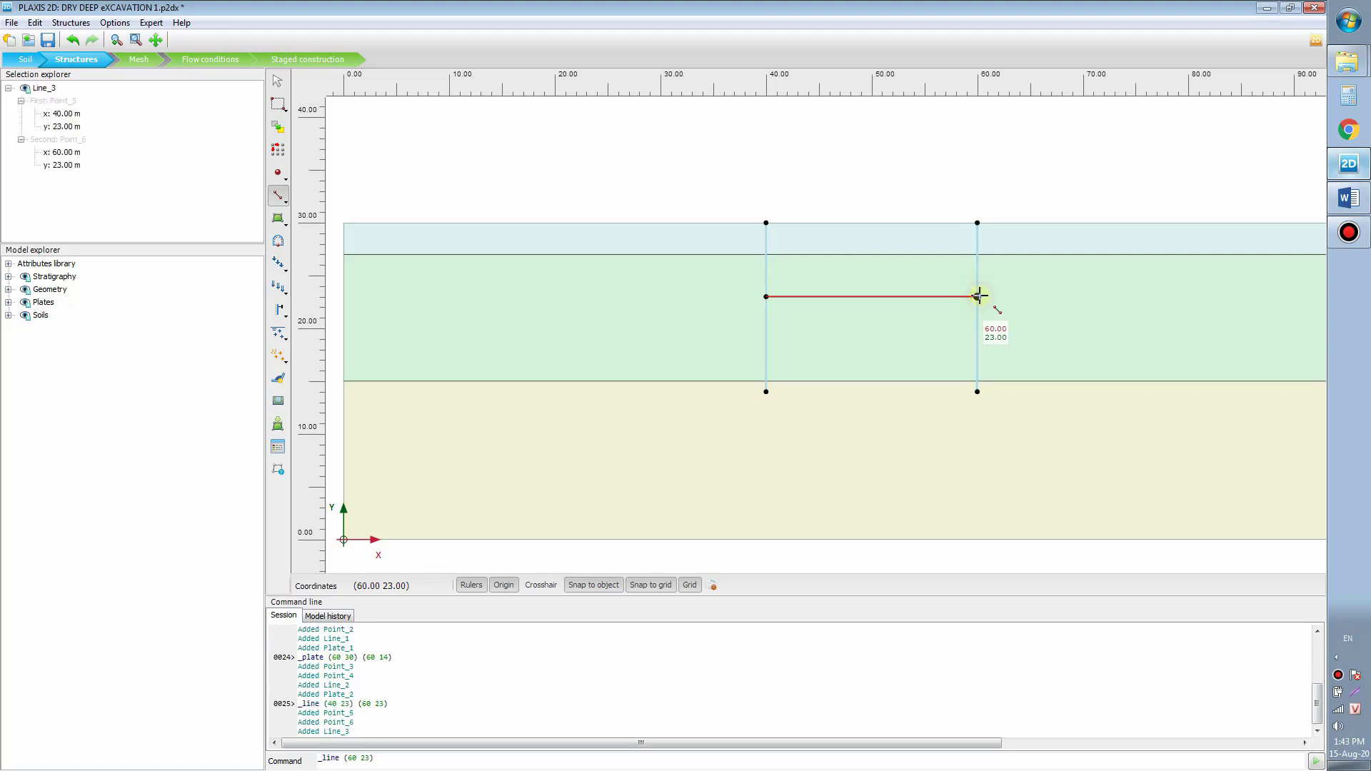
Step: Draw the second excavation line from (40, 20) to (60, 20)
scroll(846, 193, "down", 2)
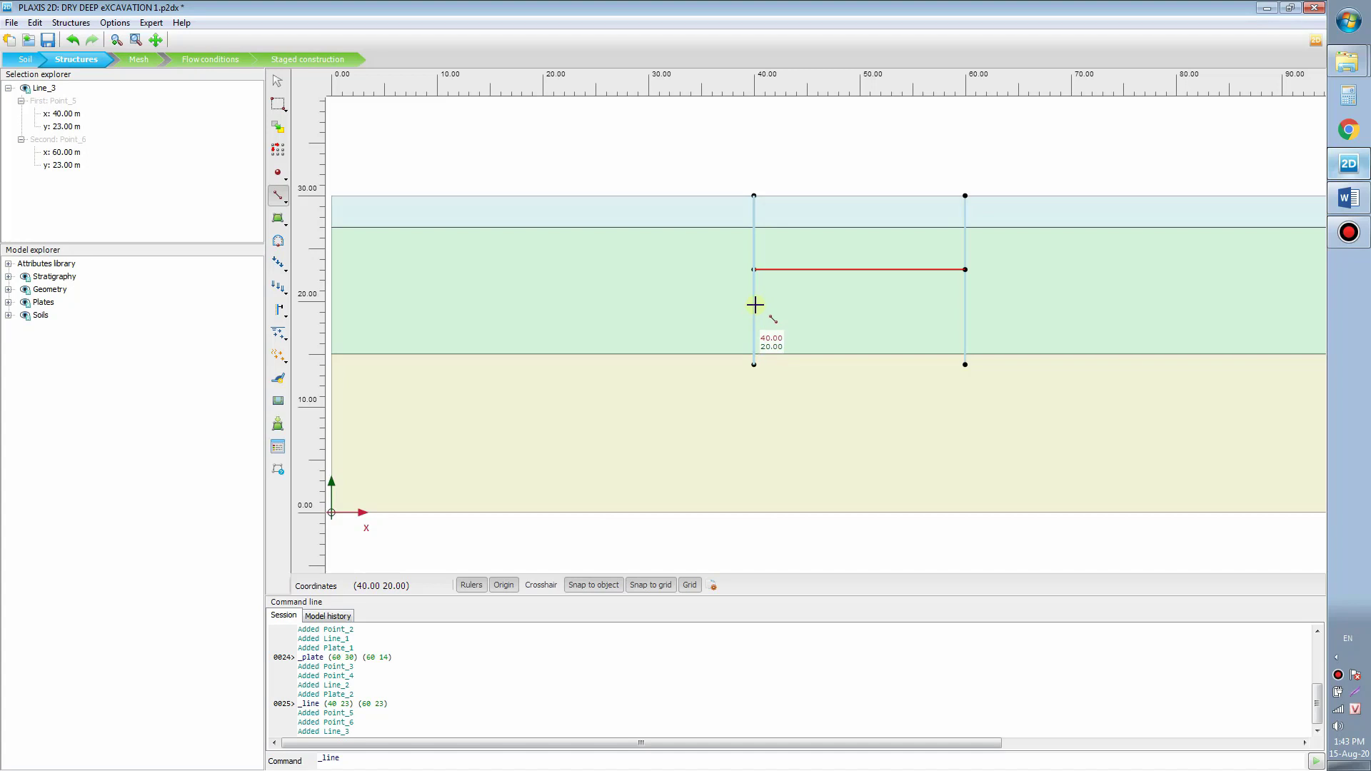
left_click(753, 305)
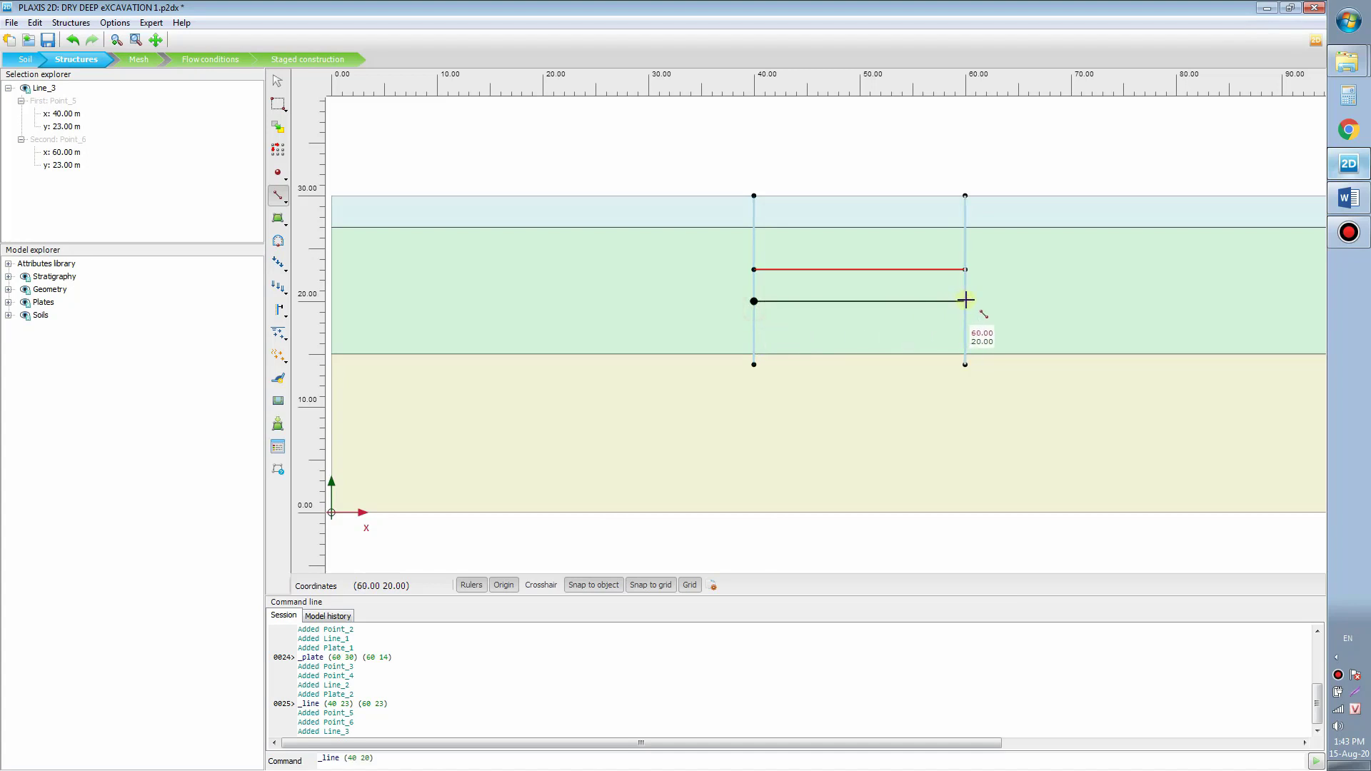
left_click(966, 300)
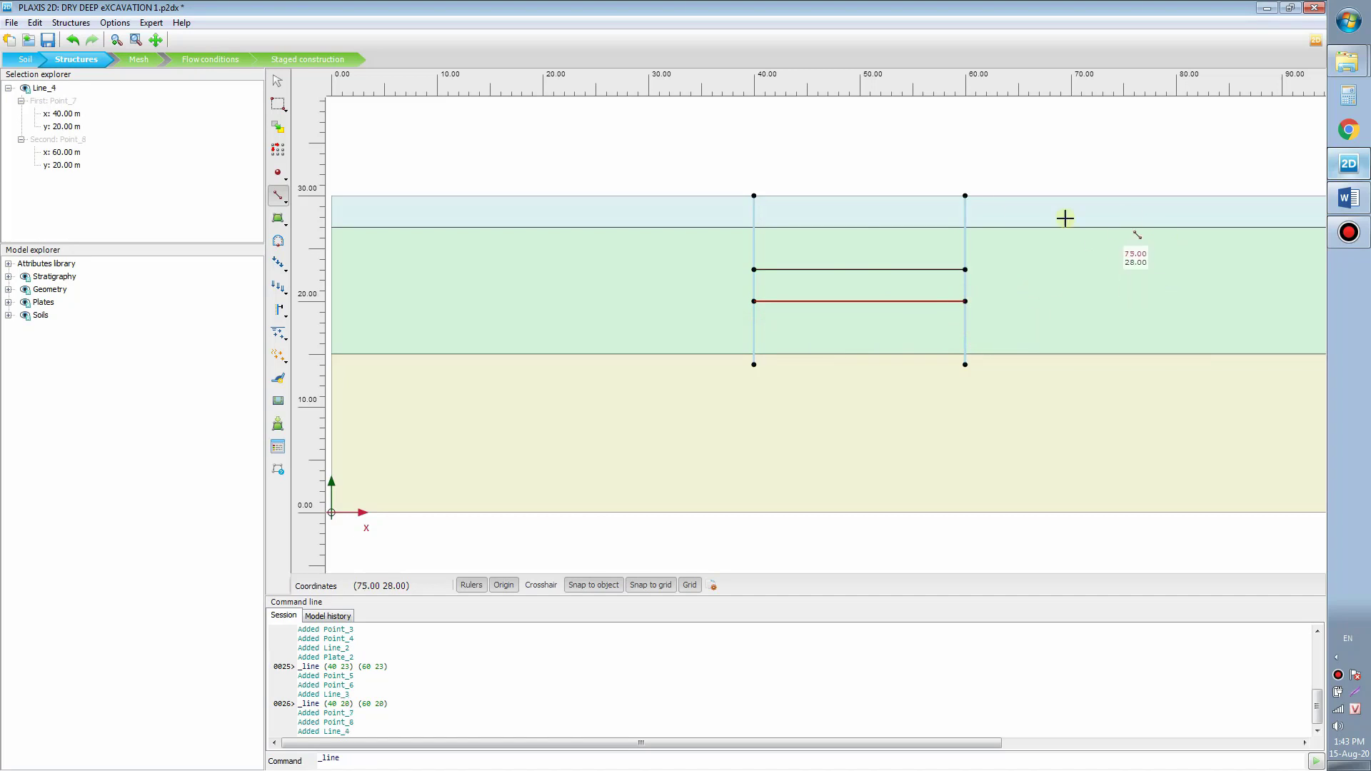
mouse_move(838, 180)
left_mouse_down()
mouse_move(817, 217)
mouse_move(795, 202)
mouse_move(823, 195)
left_mouse_up()
key("Escape")
left_click(819, 190)
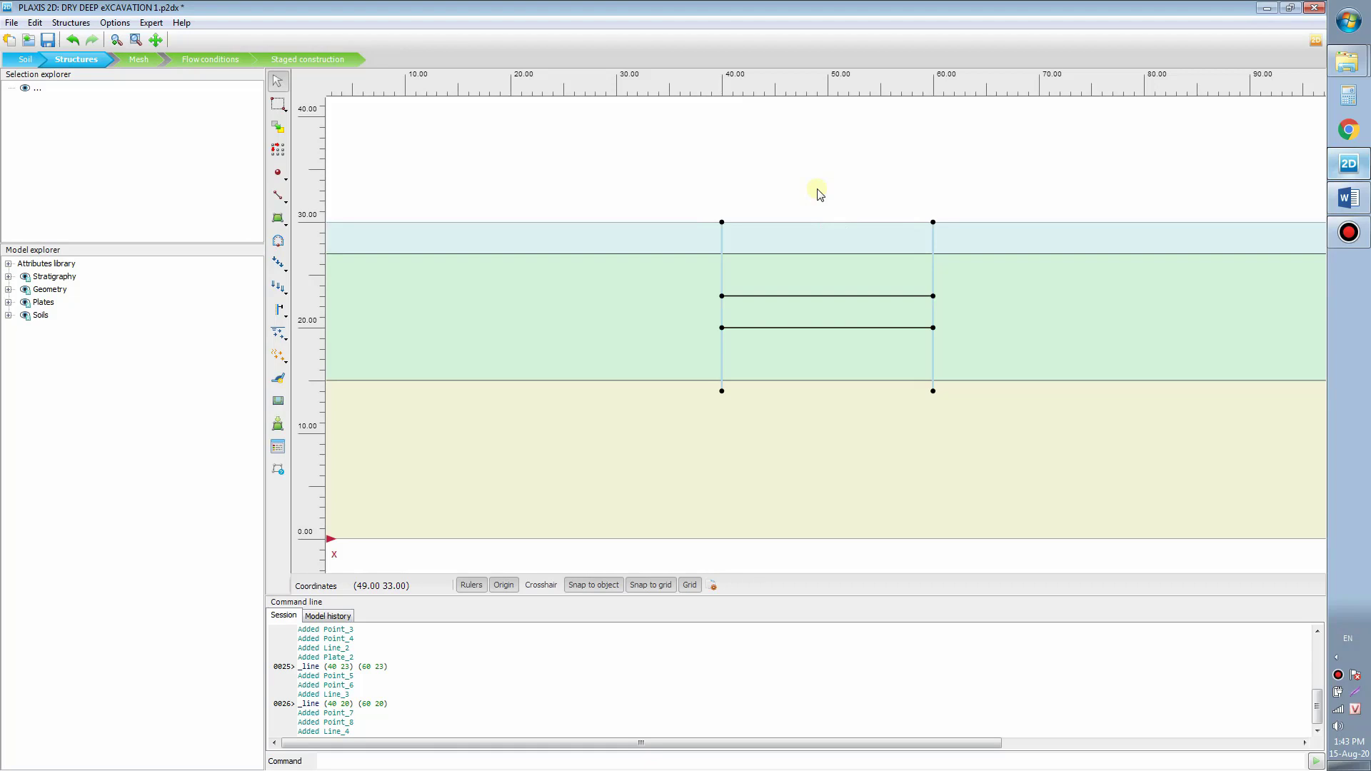
left_click(287, 204)
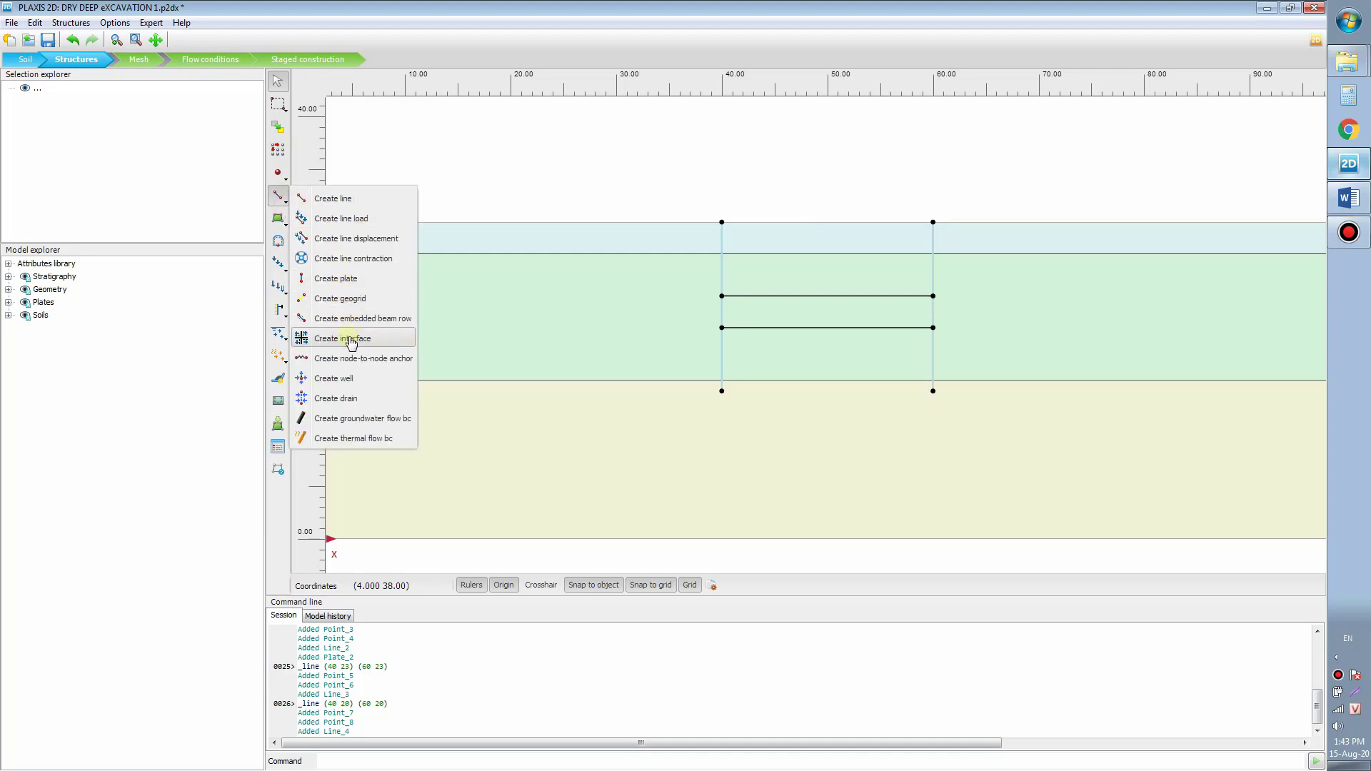
Step: Add positive and negative interfaces along the left wall from y = 30 to y = 14
left_click(352, 341)
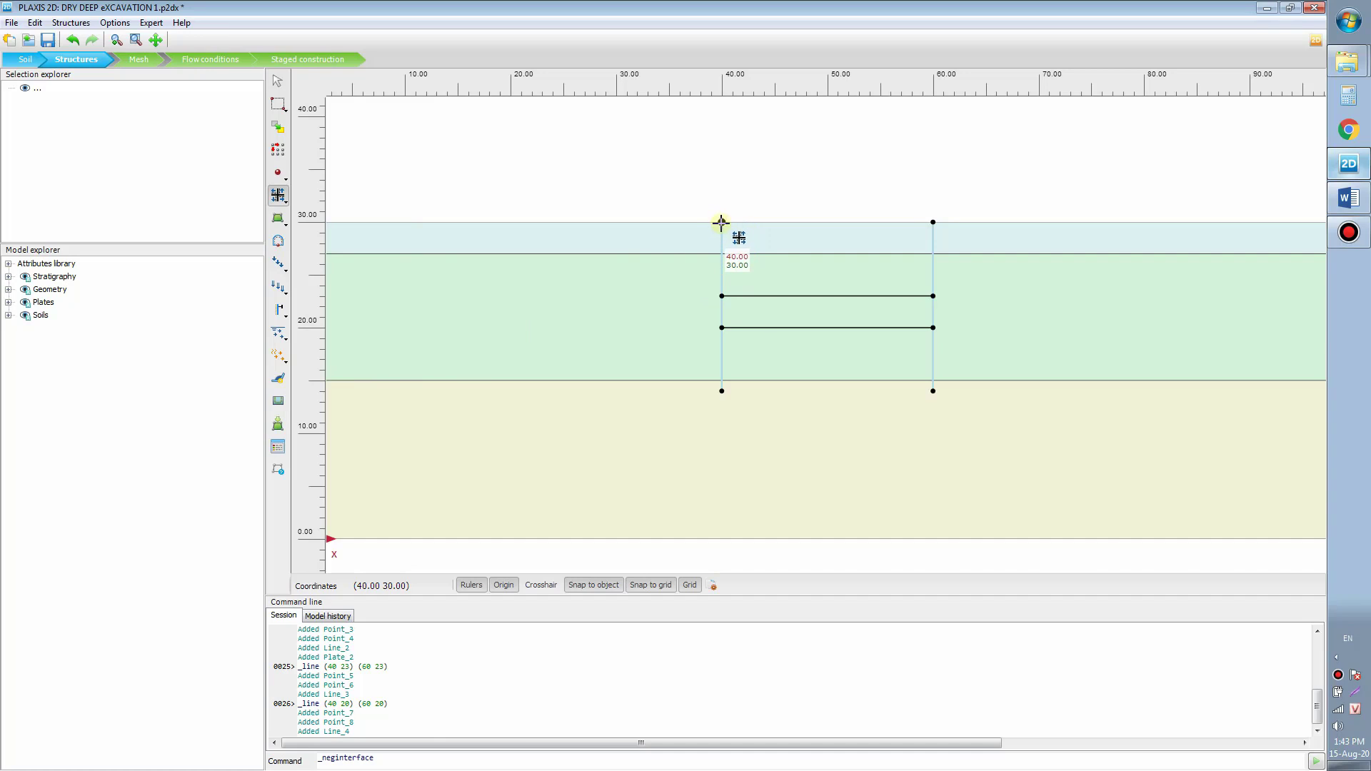
left_click(721, 223)
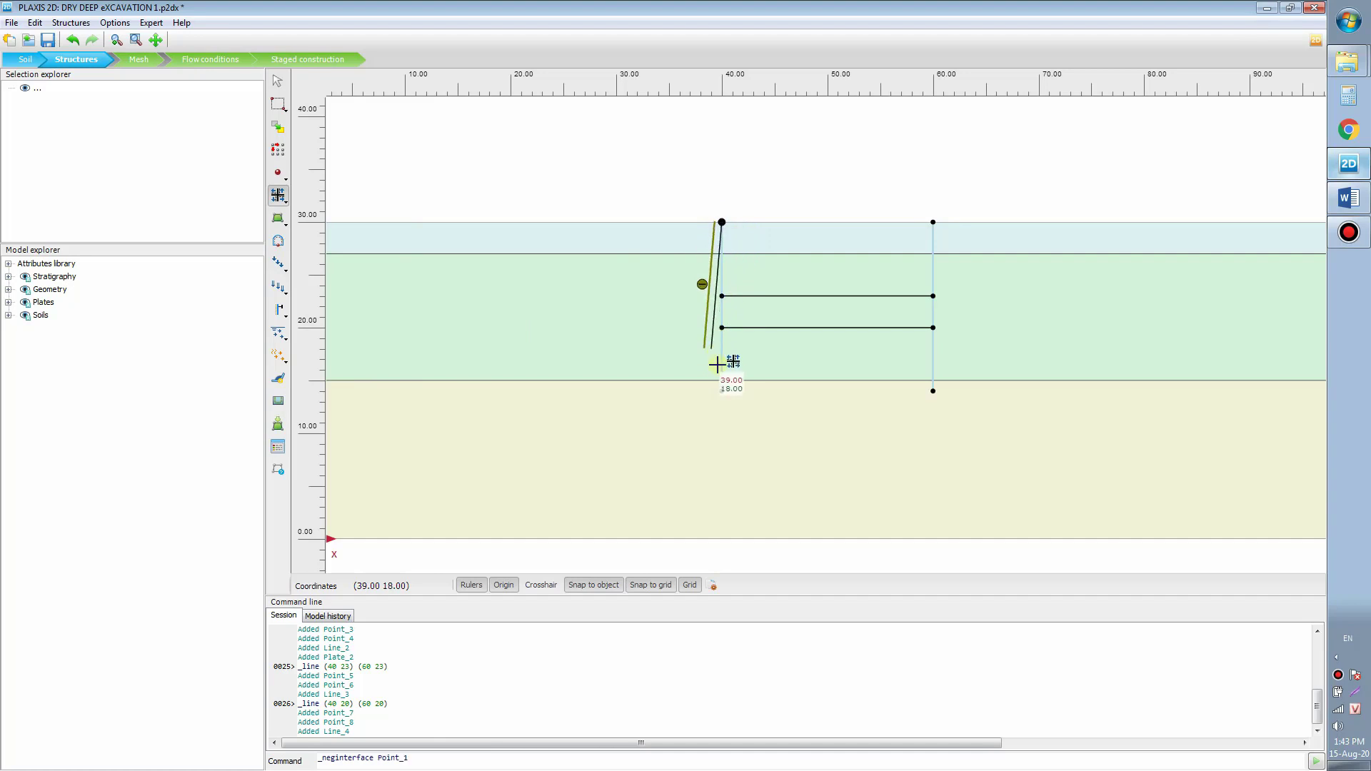
left_click(721, 390)
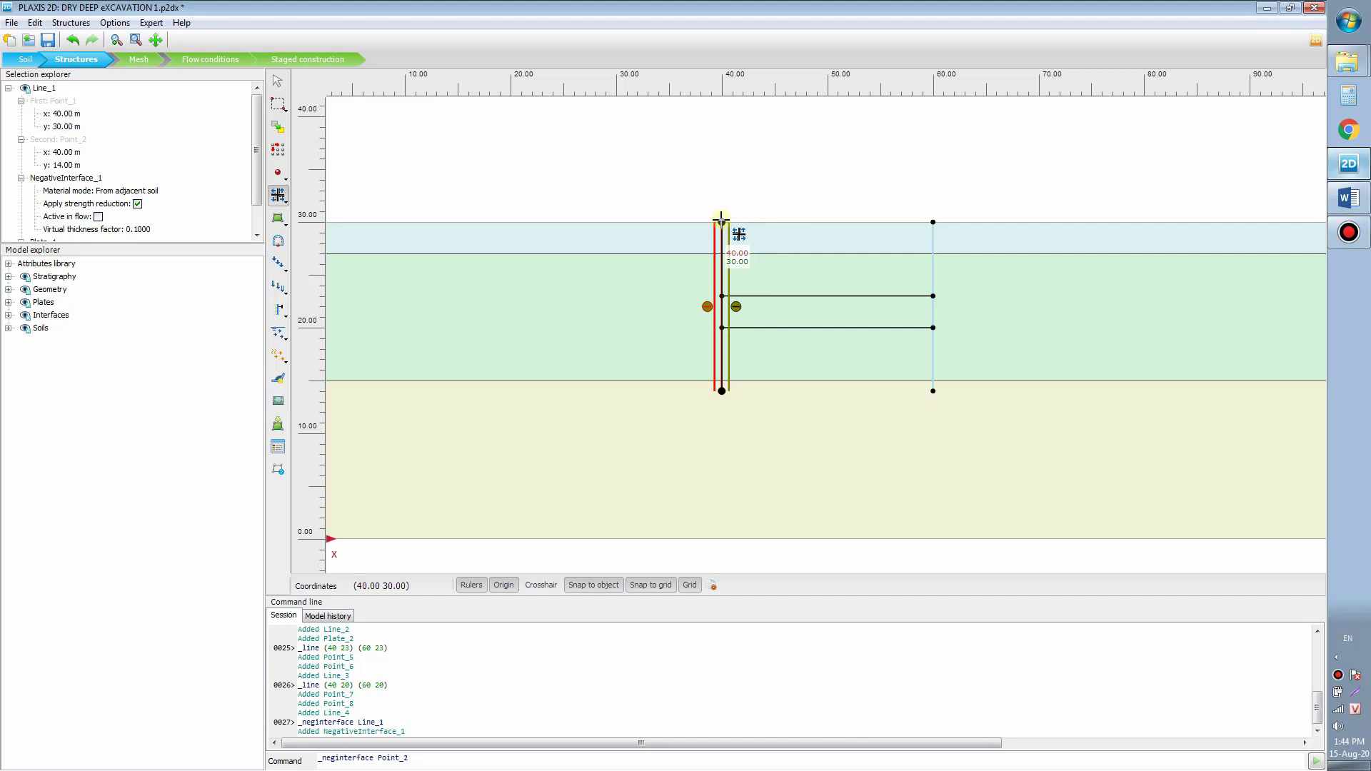
left_click(722, 221)
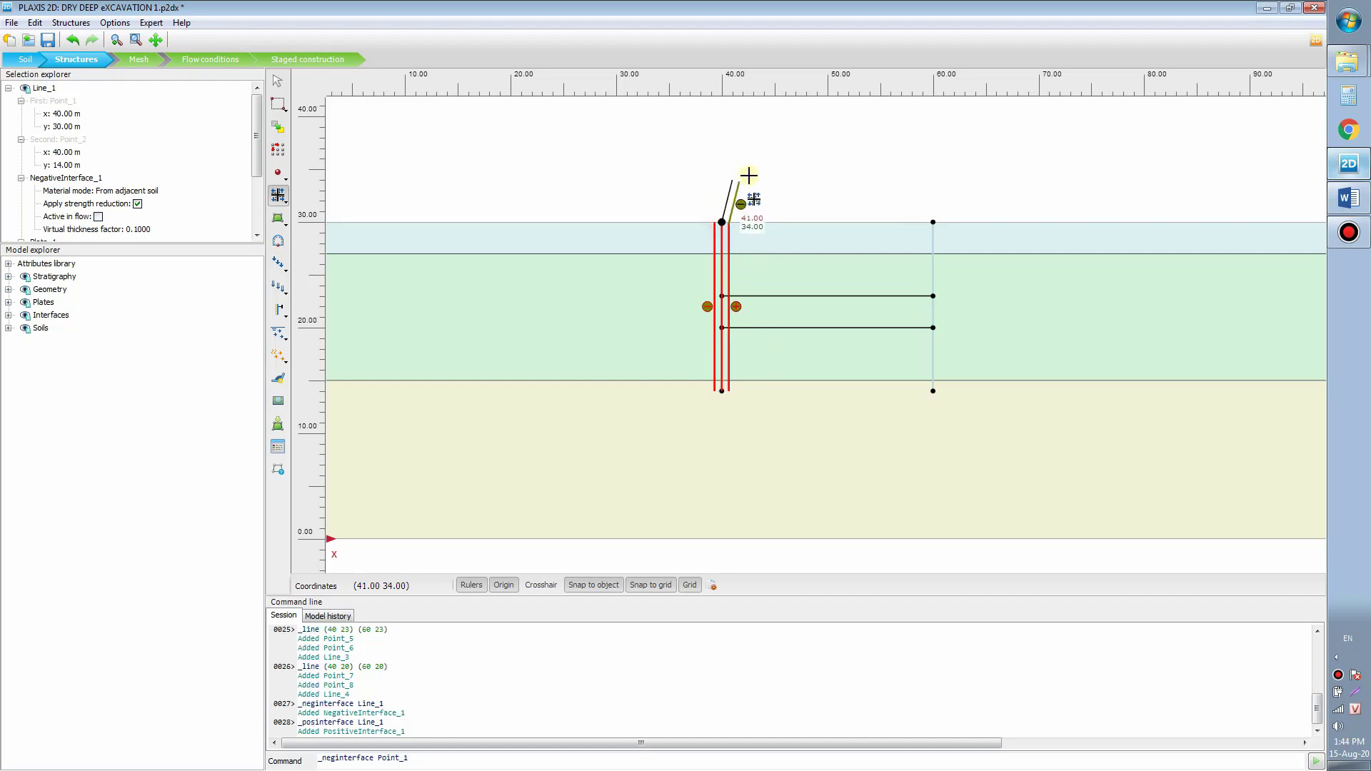
right_click(757, 170)
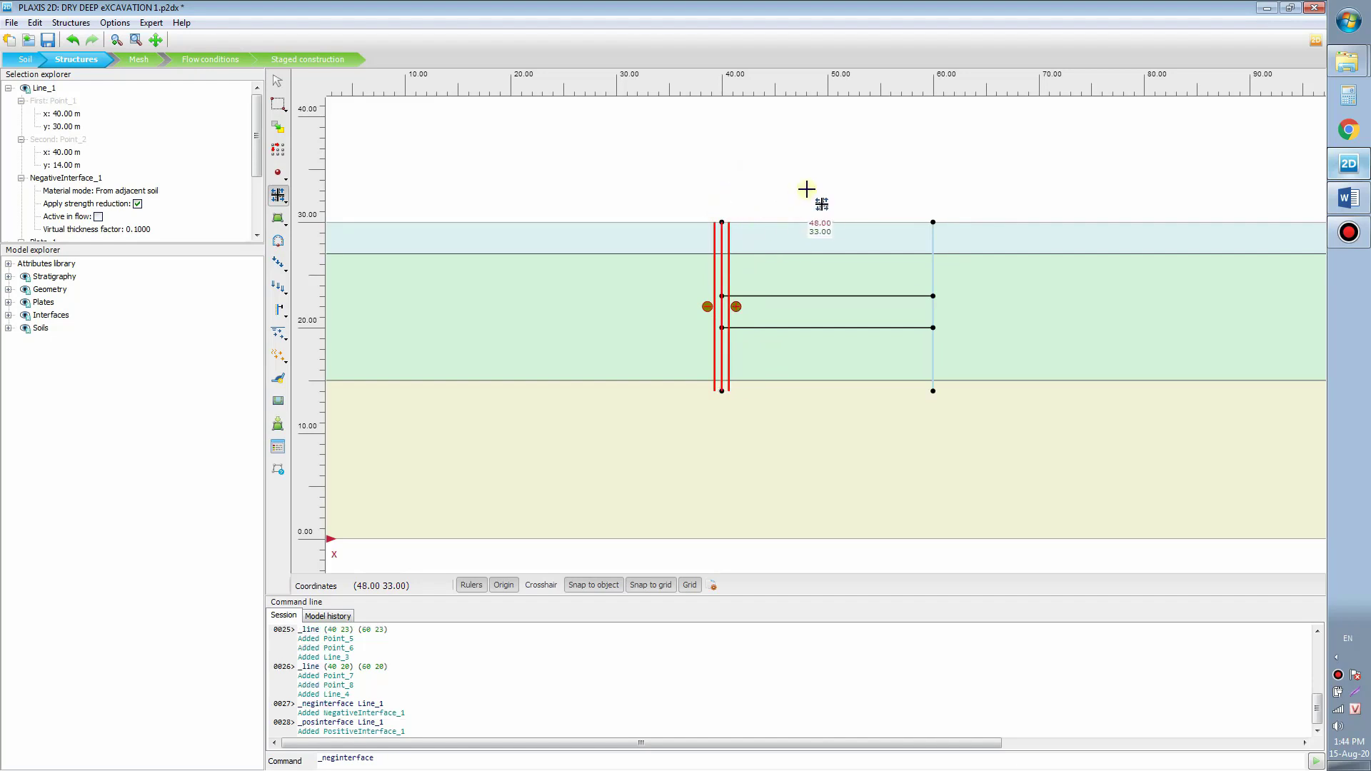
Step: Add positive and negative interfaces along the right wall from y = 30 to y = 14
left_click_drag(944, 201, 893, 191)
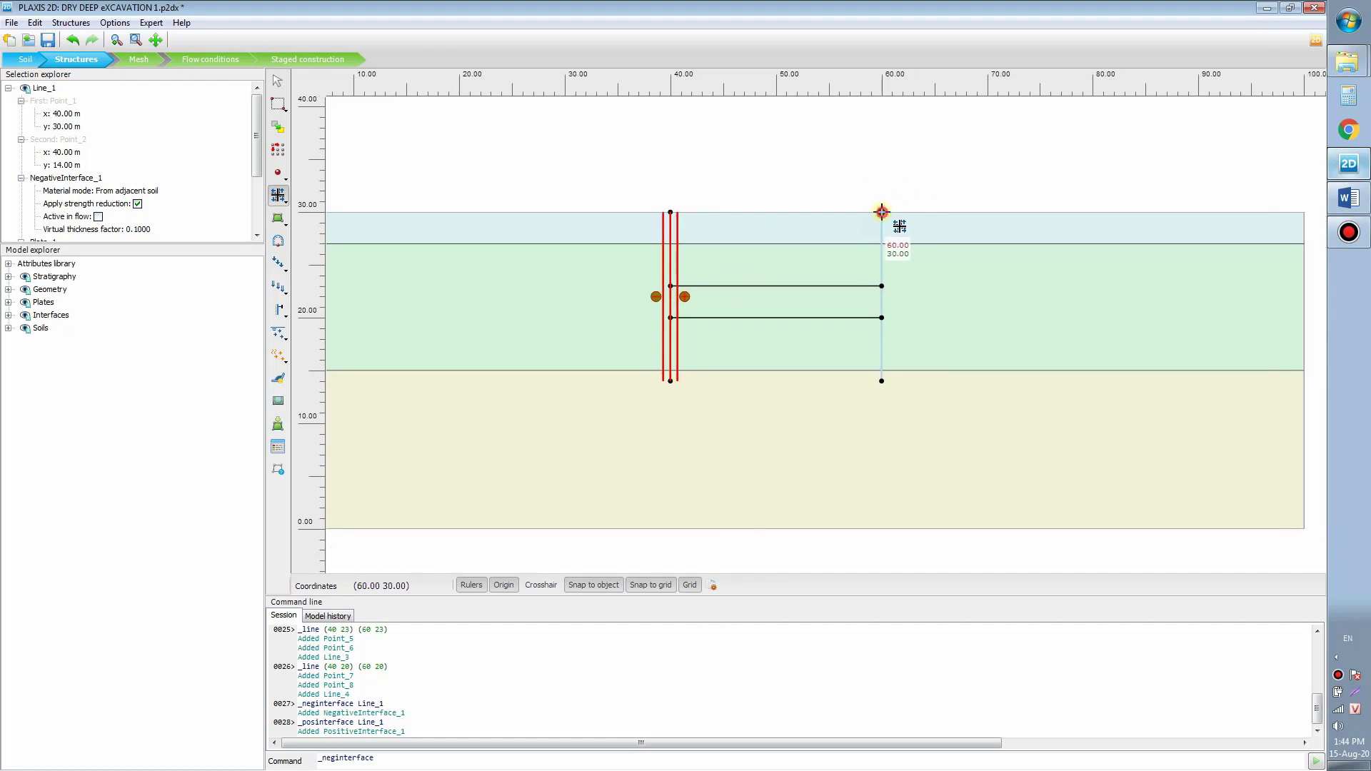
left_click(882, 212)
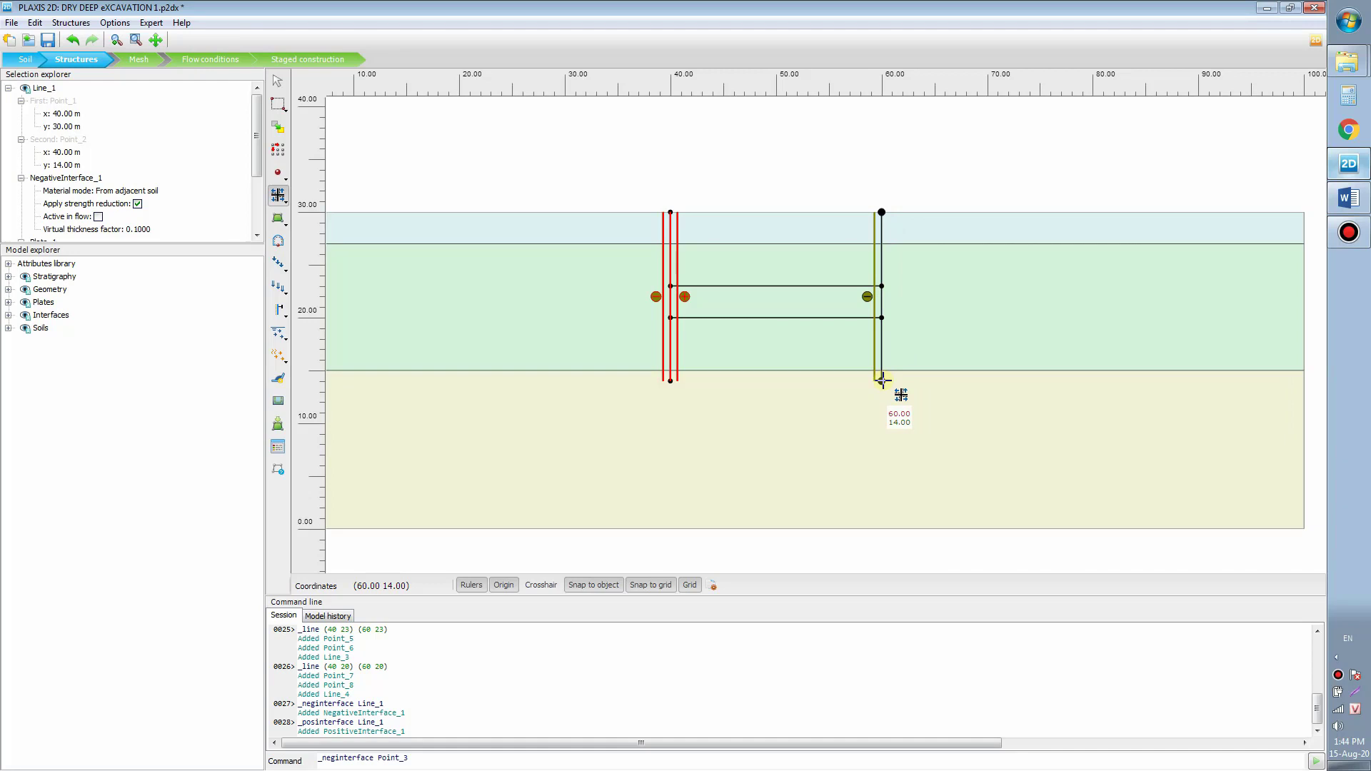
left_click(883, 380)
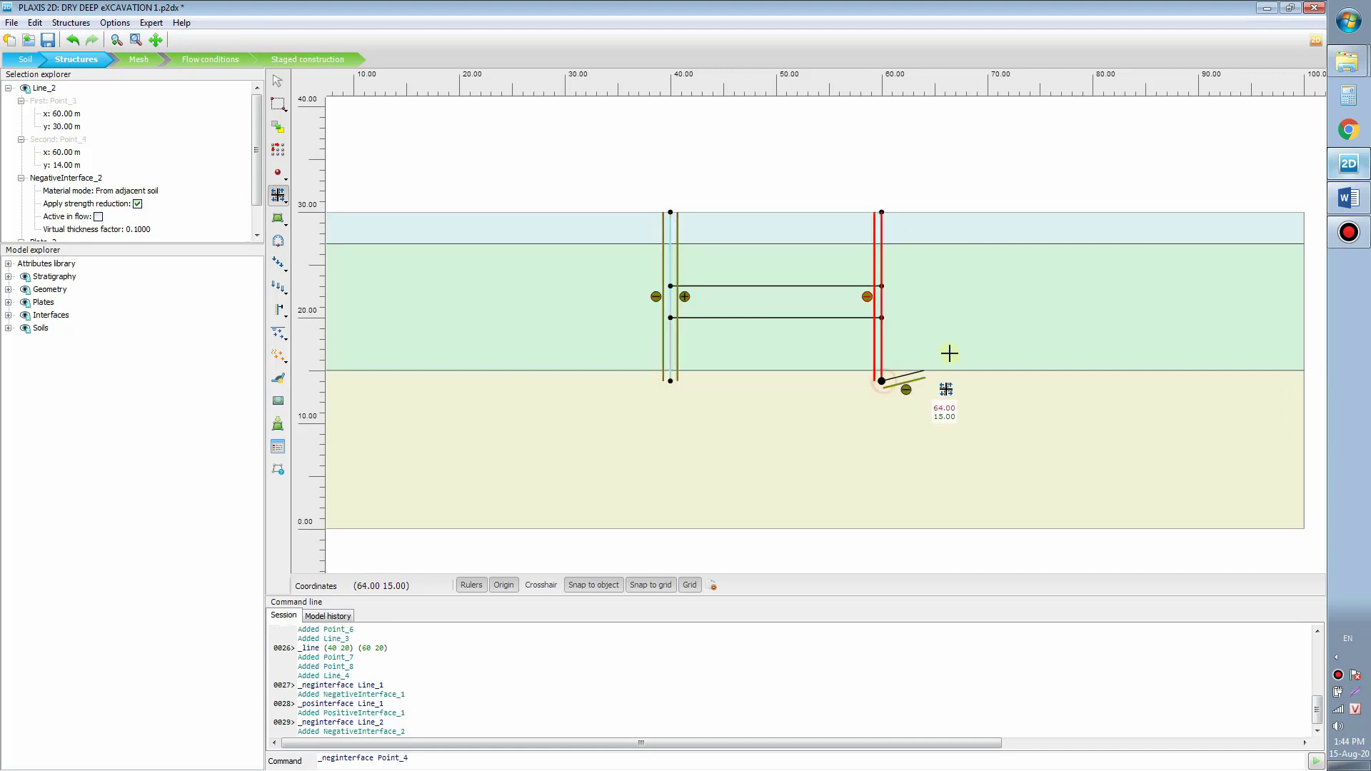
left_click(882, 210)
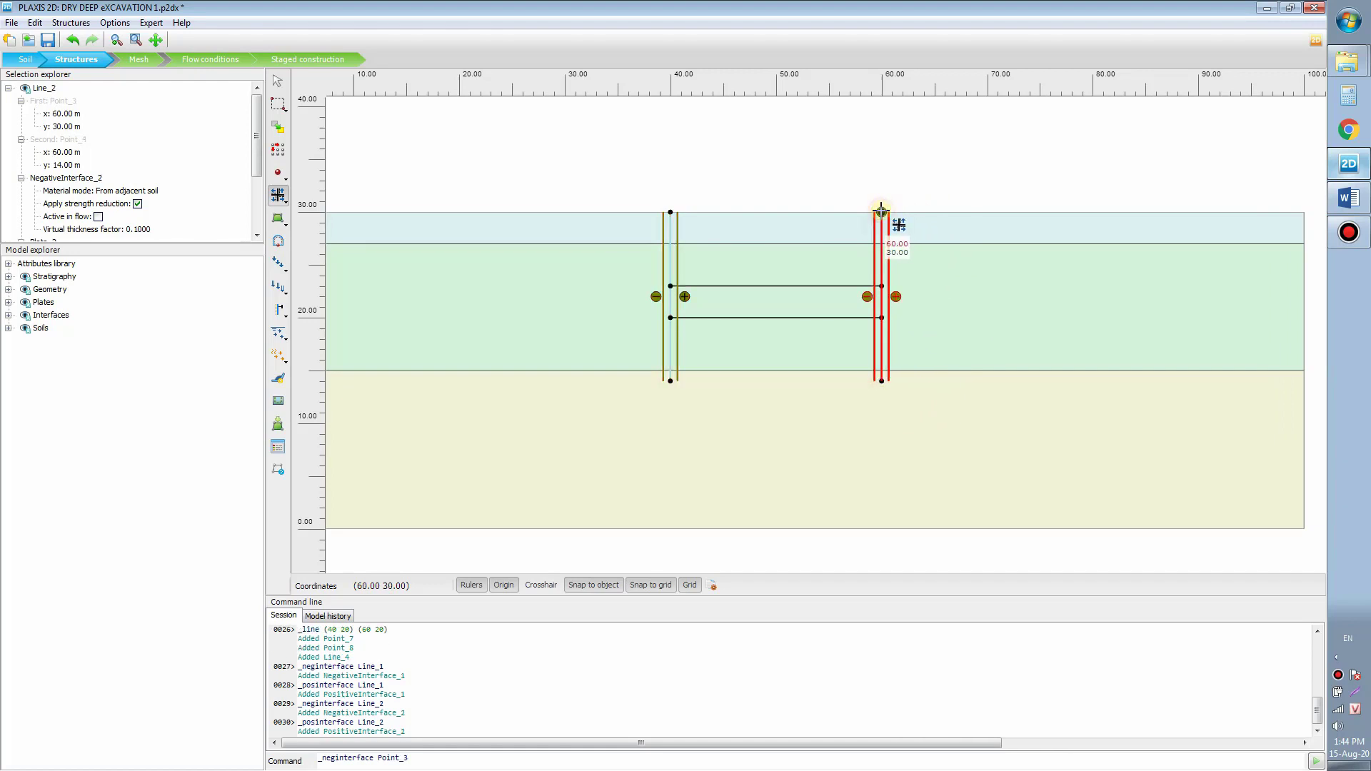
right_click(942, 178)
left_click_drag(868, 161, 878, 165)
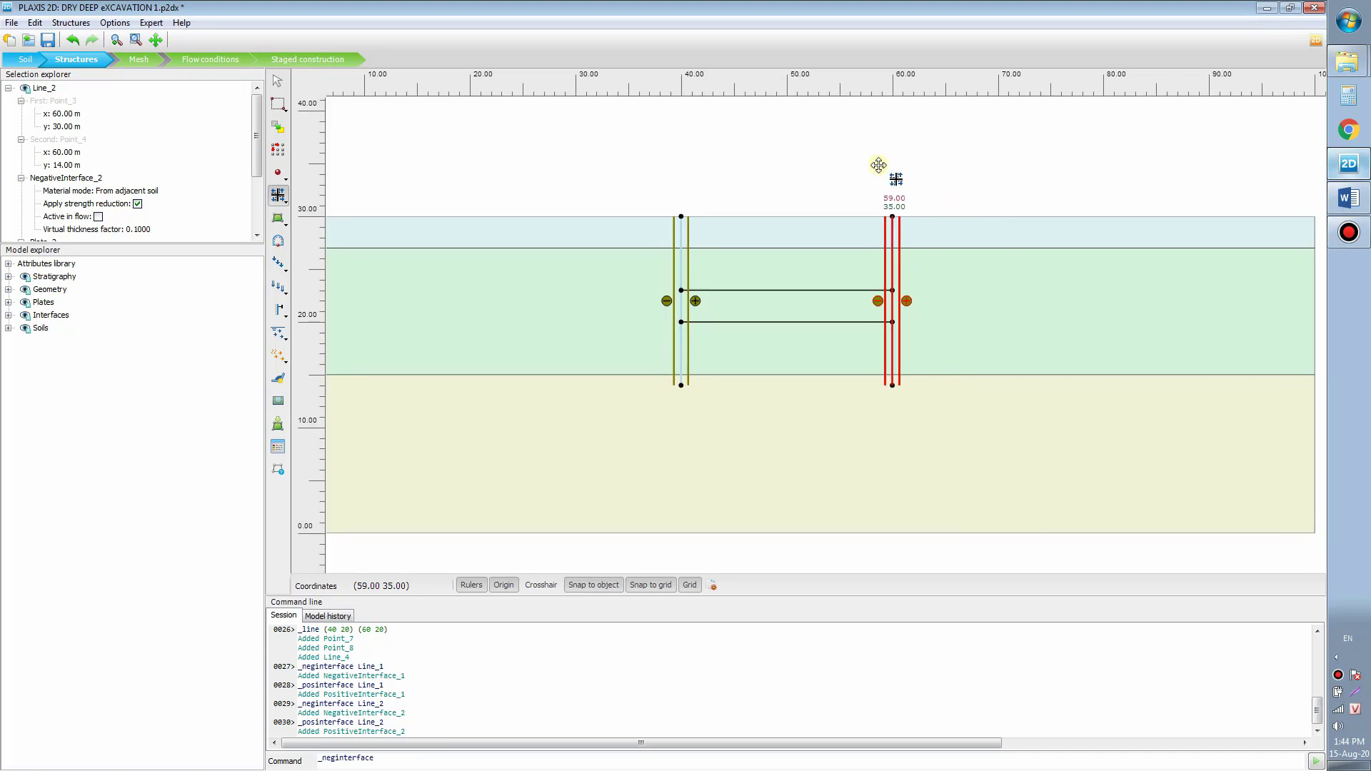
key("Escape")
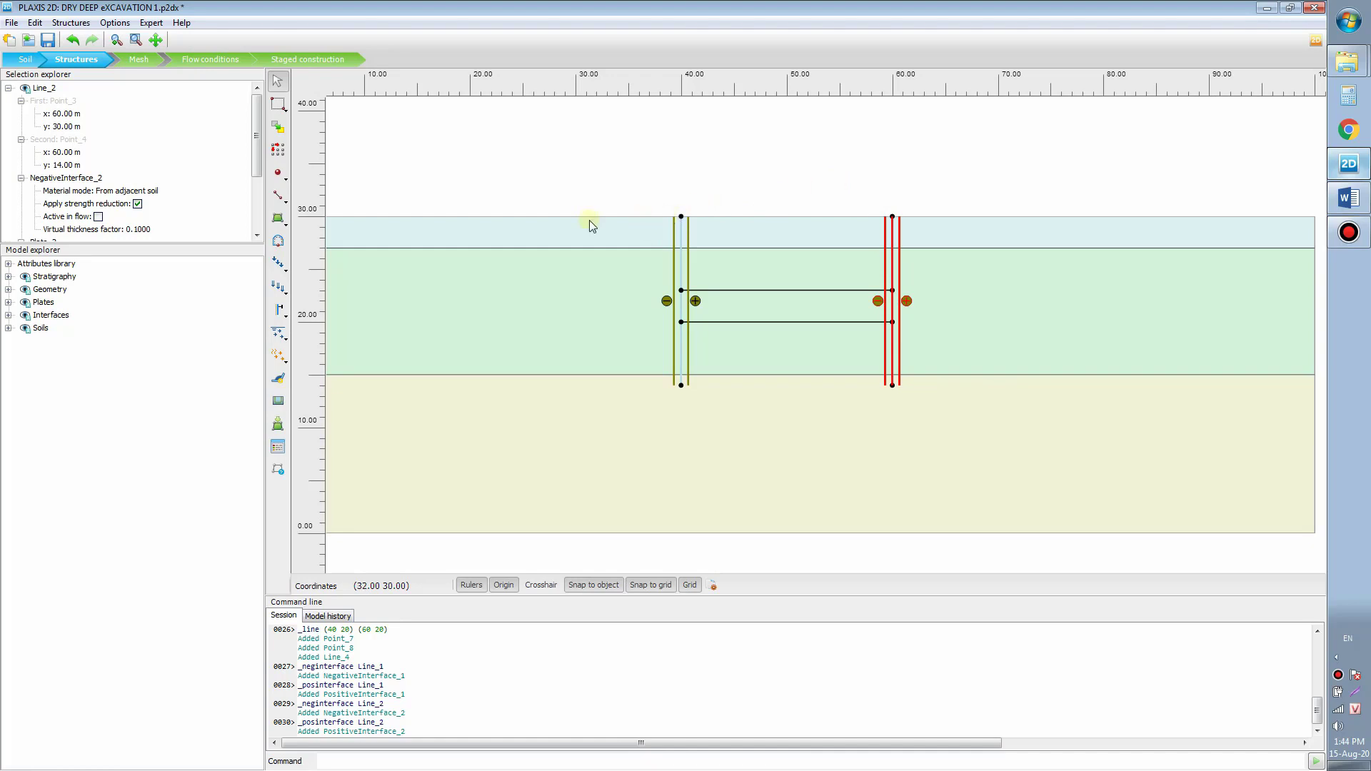
left_click_drag(642, 203, 674, 224)
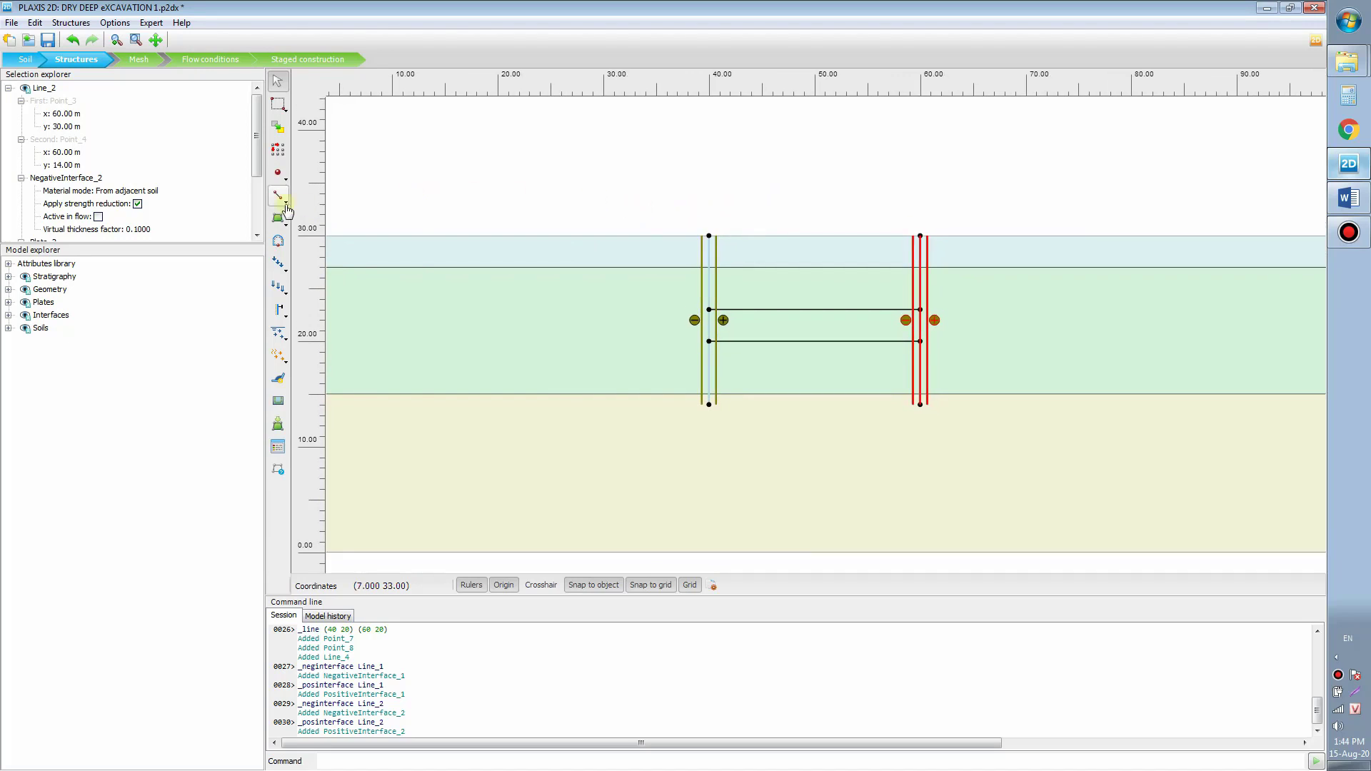
left_click(286, 222)
left_click(286, 202)
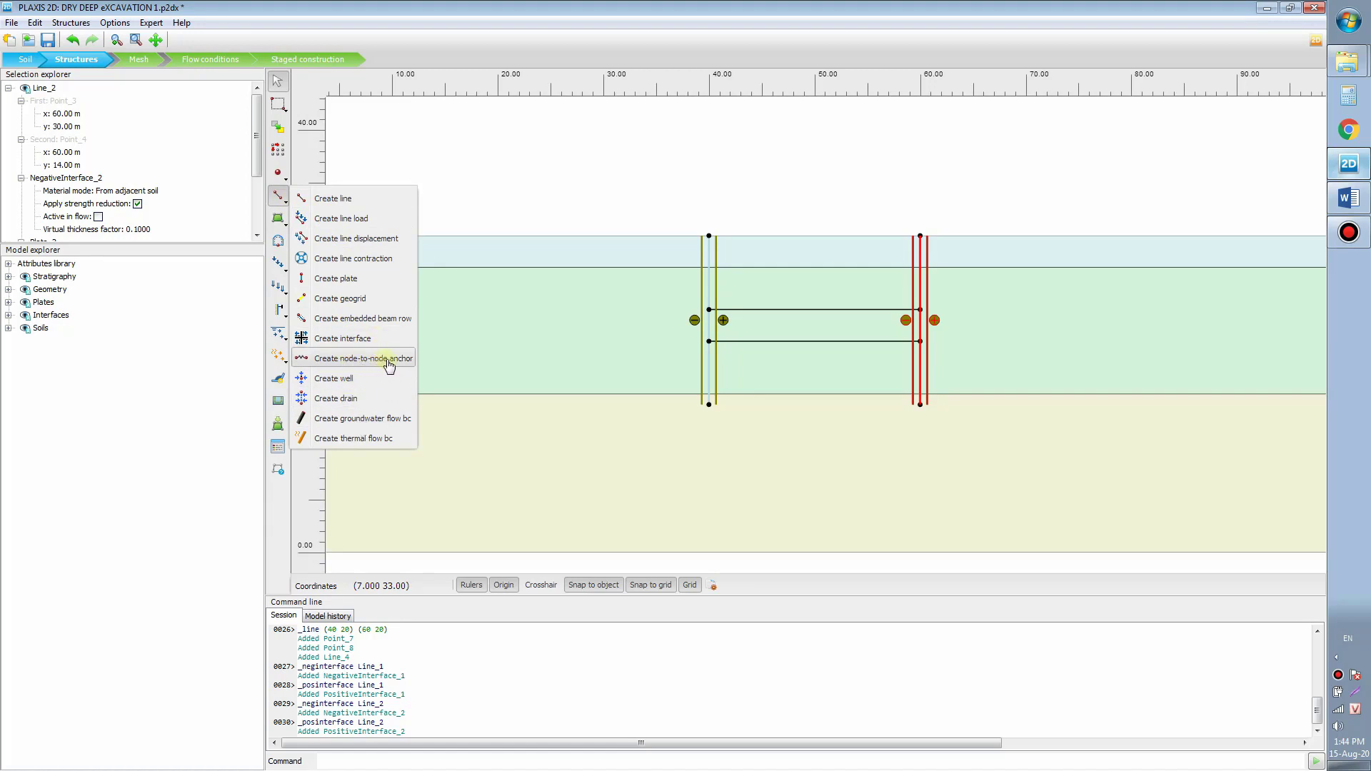
Step: Draw the upper left node-to-node anchor from (40, 27) to (31, 21)
left_click(389, 359)
scroll(717, 261, "up", 3)
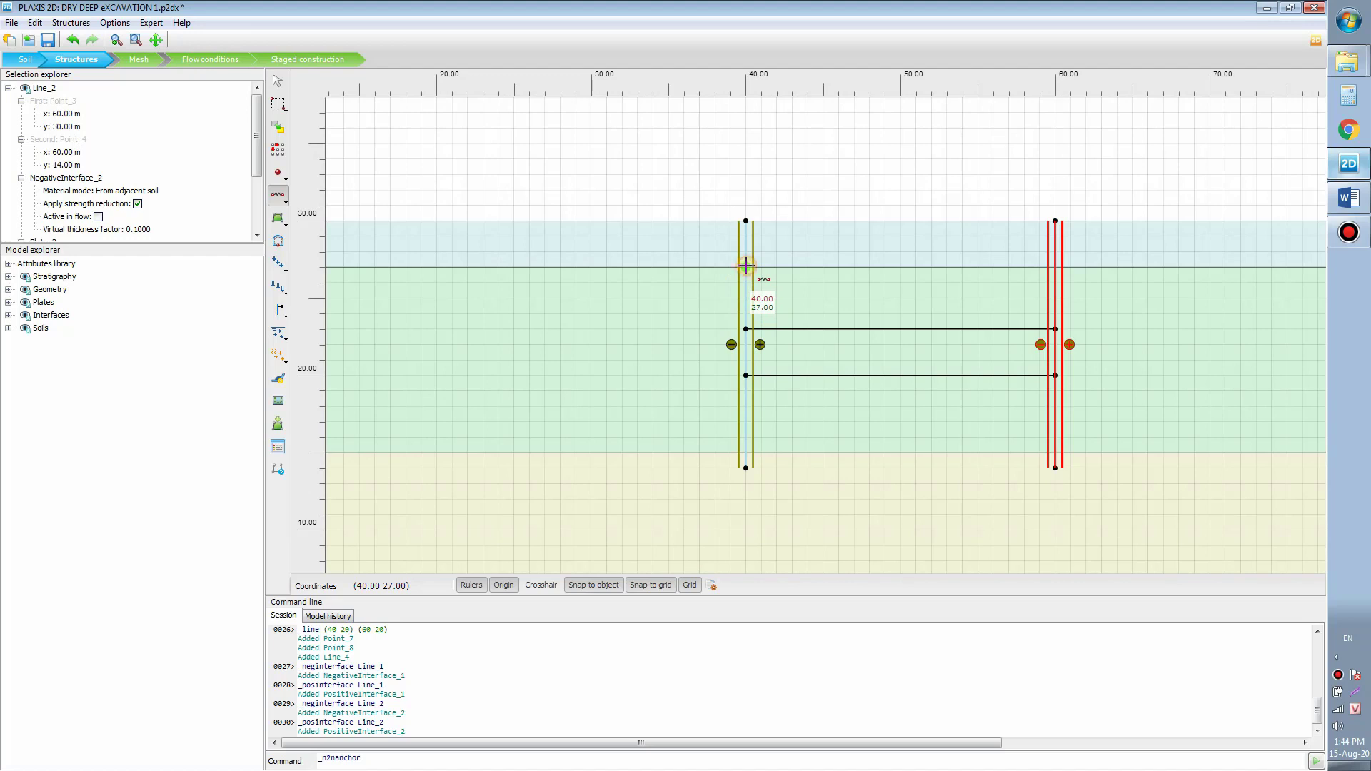
left_click(746, 266)
scroll(722, 284, "up", 2)
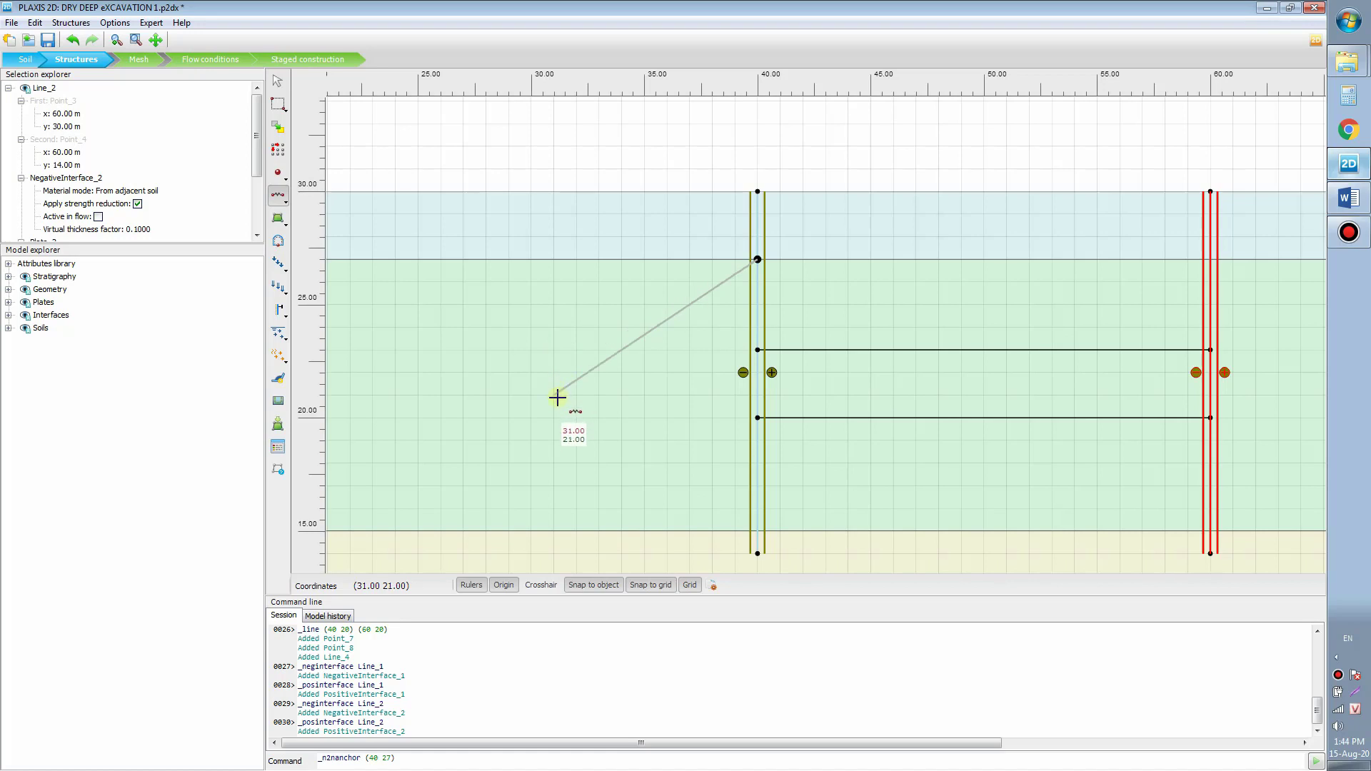
left_click(558, 398)
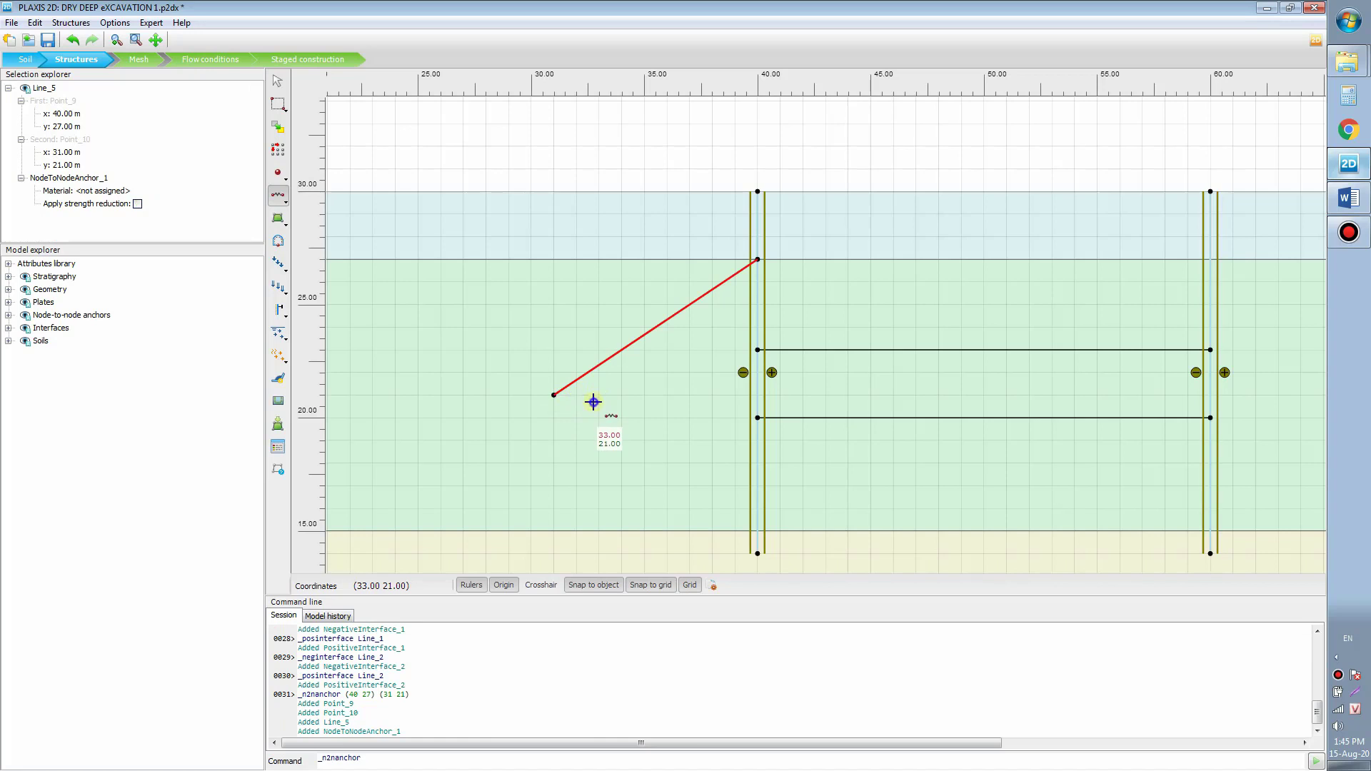
Step: Draw the upper right node-to-node anchor from (60, 27) to (69, 21)
scroll(939, 266, "down", 1)
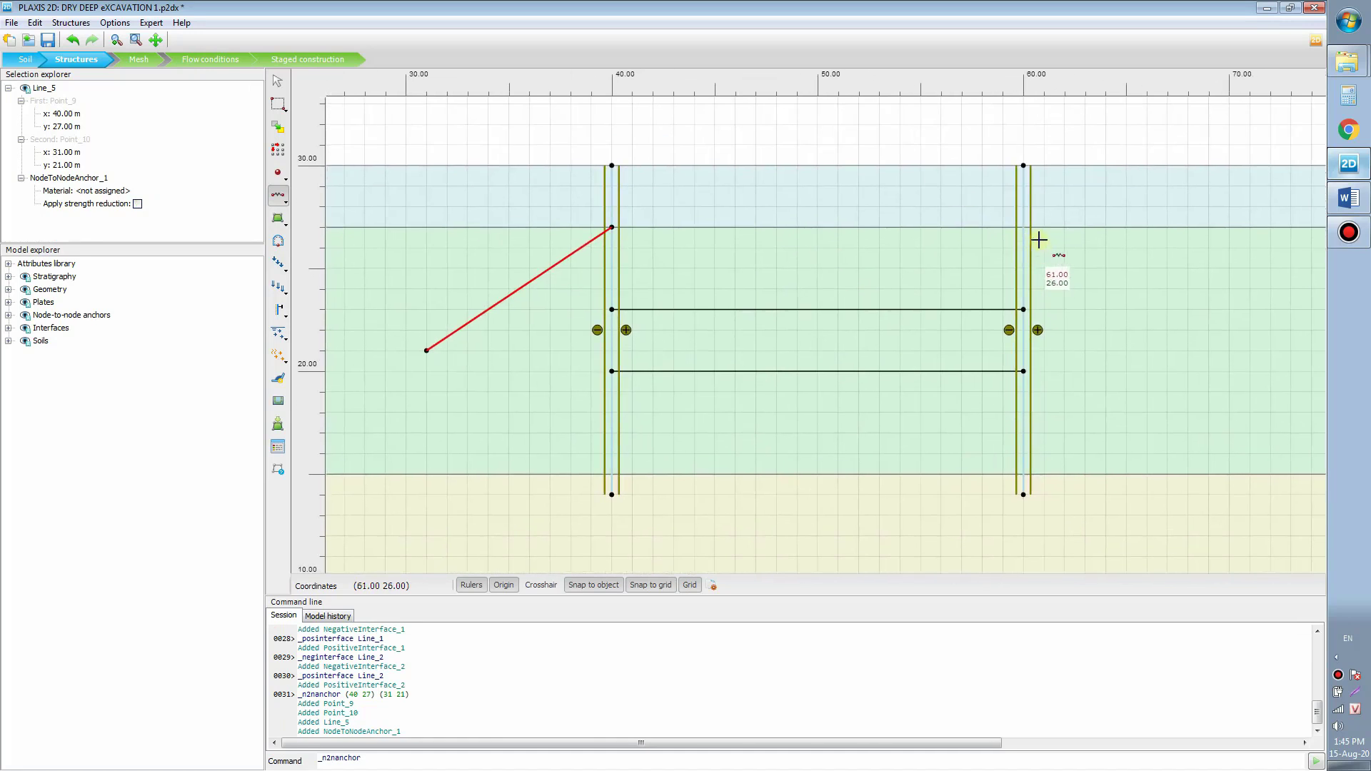
left_click(1027, 230)
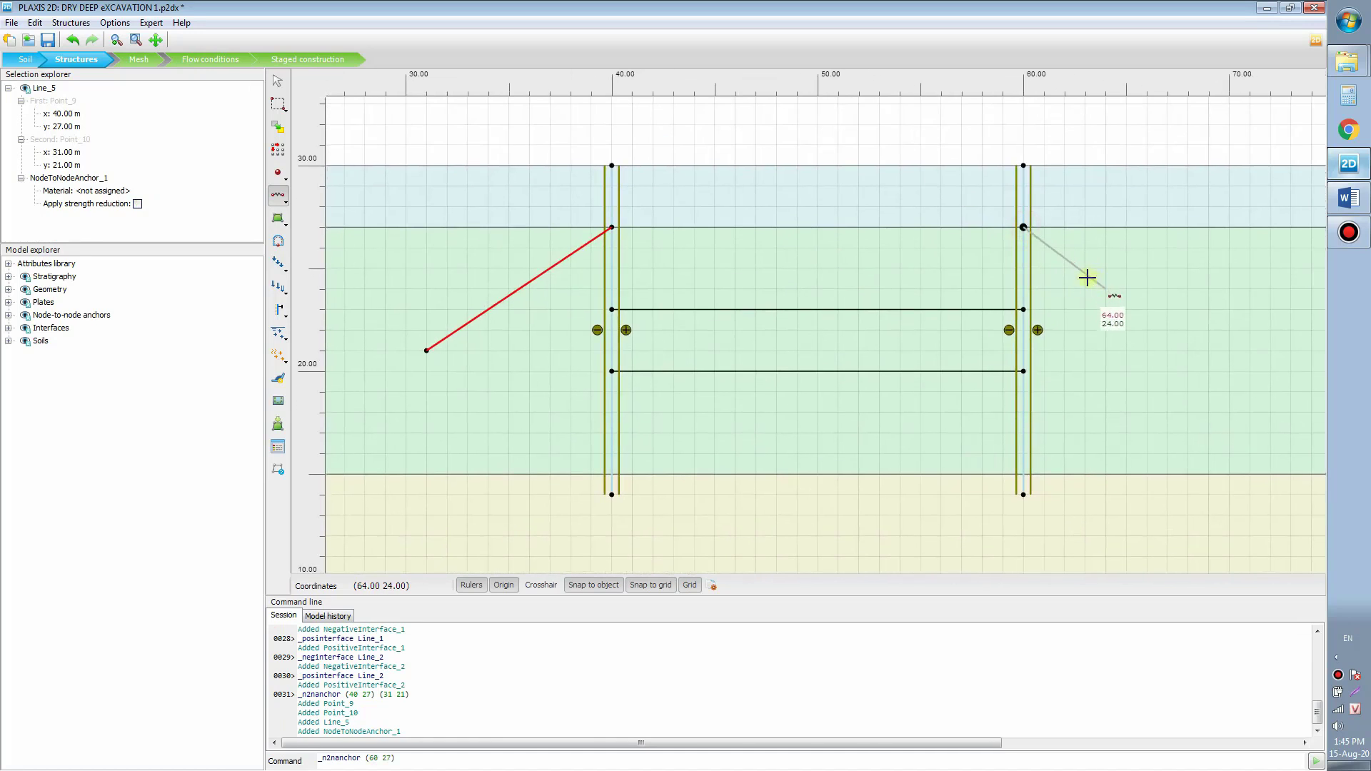
left_click_drag(1071, 276, 1080, 296)
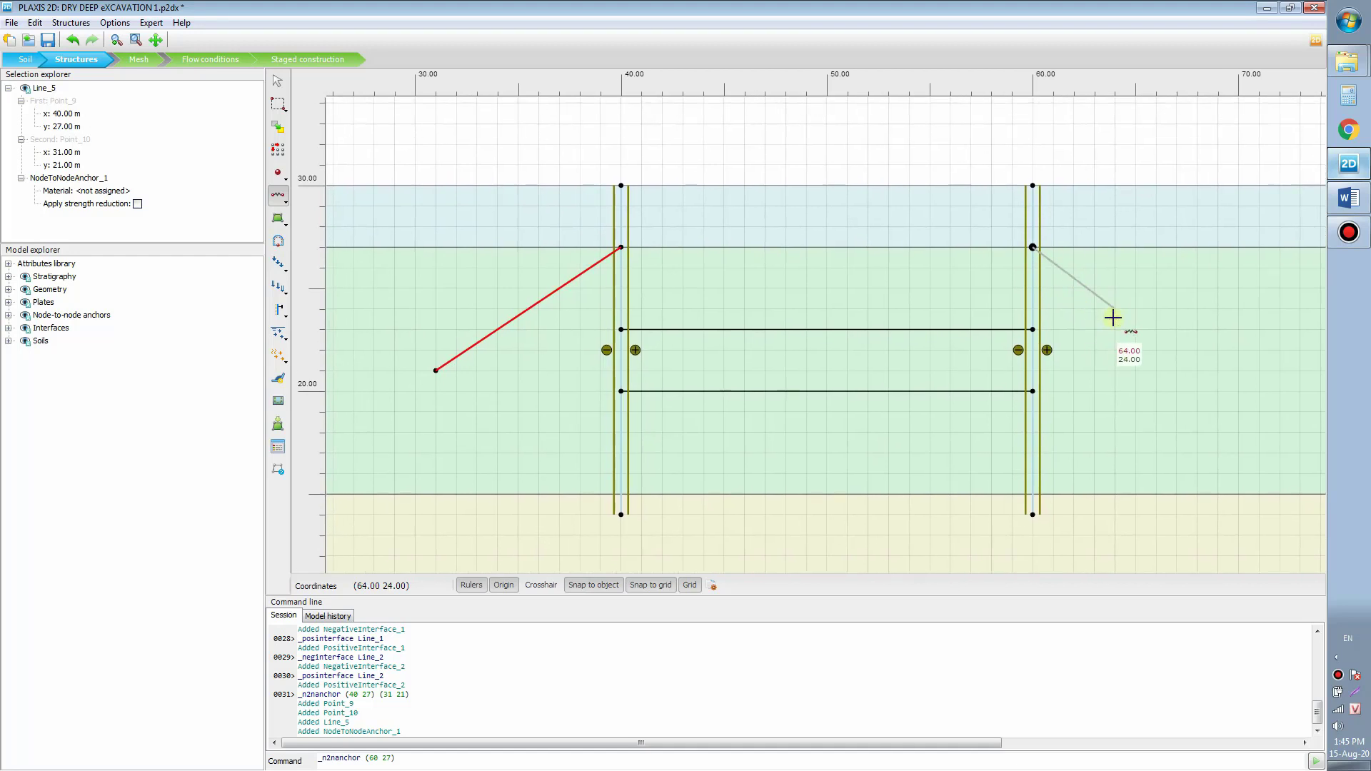
left_click_drag(1190, 336, 1112, 339)
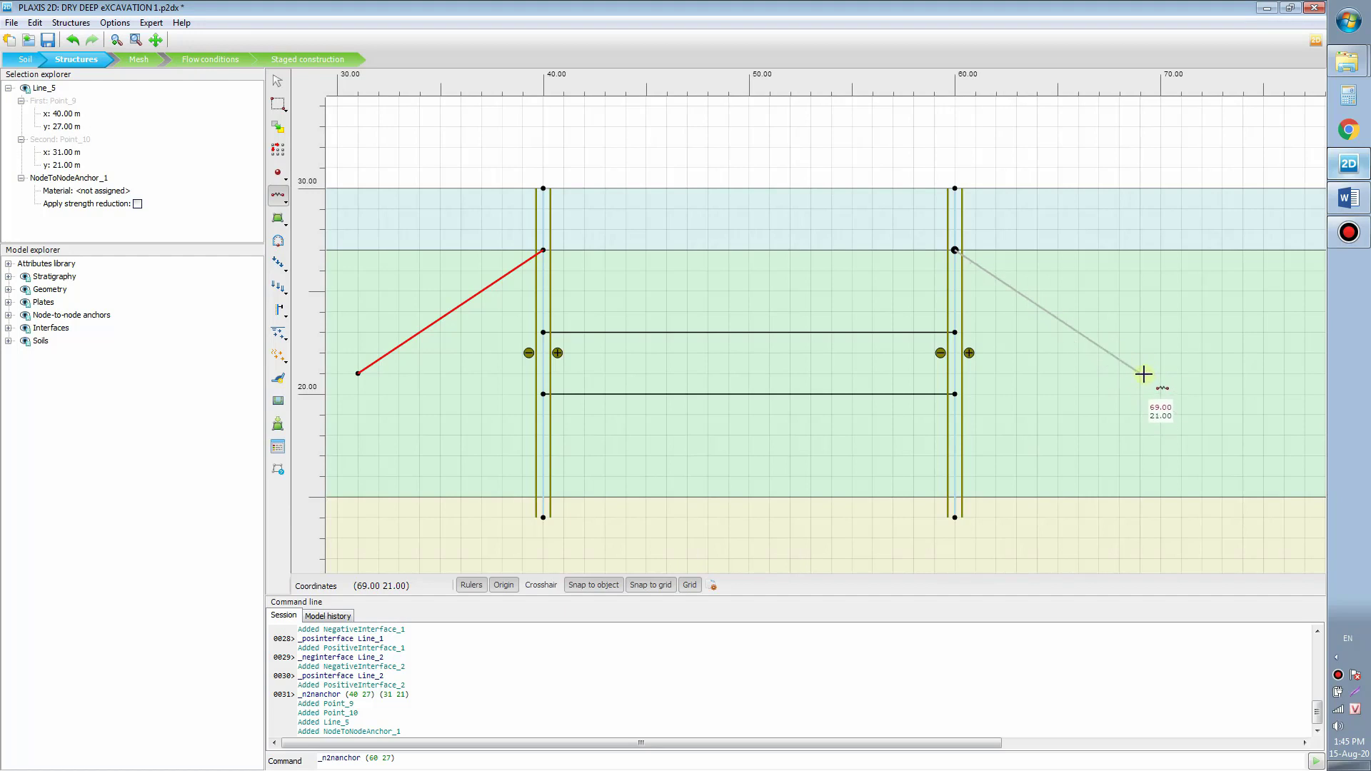
left_click(1145, 375)
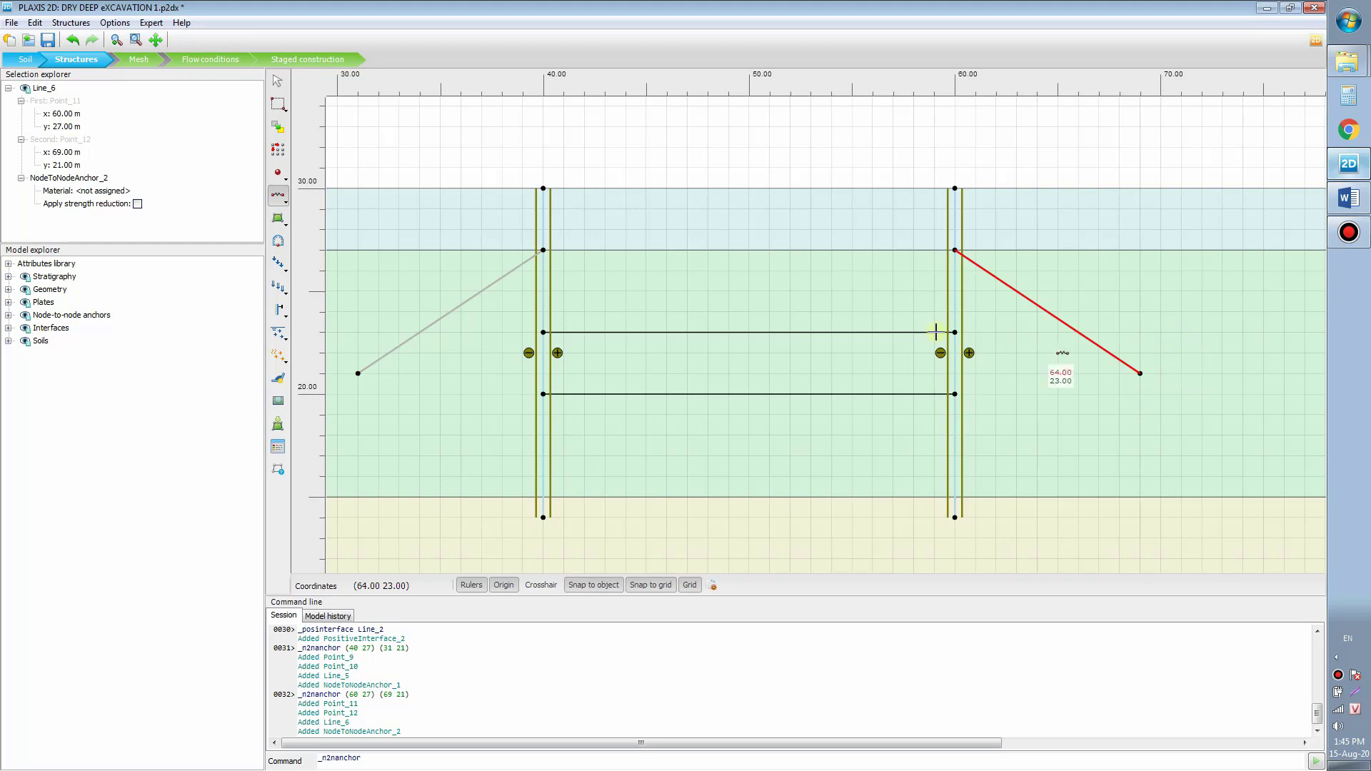
left_click_drag(872, 326, 936, 315)
left_click_drag(791, 321, 859, 285)
left_click_drag(700, 317, 728, 272)
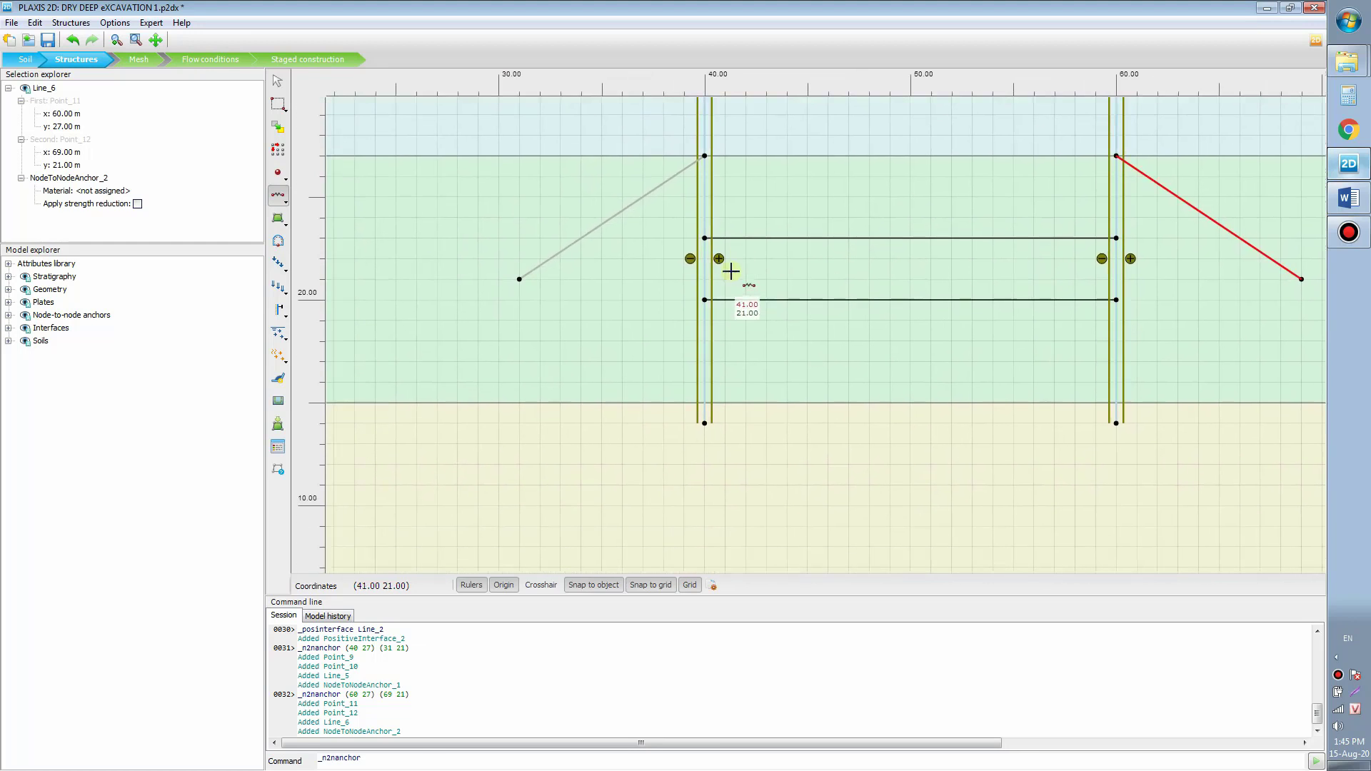
Step: Draw the lower anchors from (40, 23) to (31, 17) and from (60, 23) to (69, 17)
left_click(704, 238)
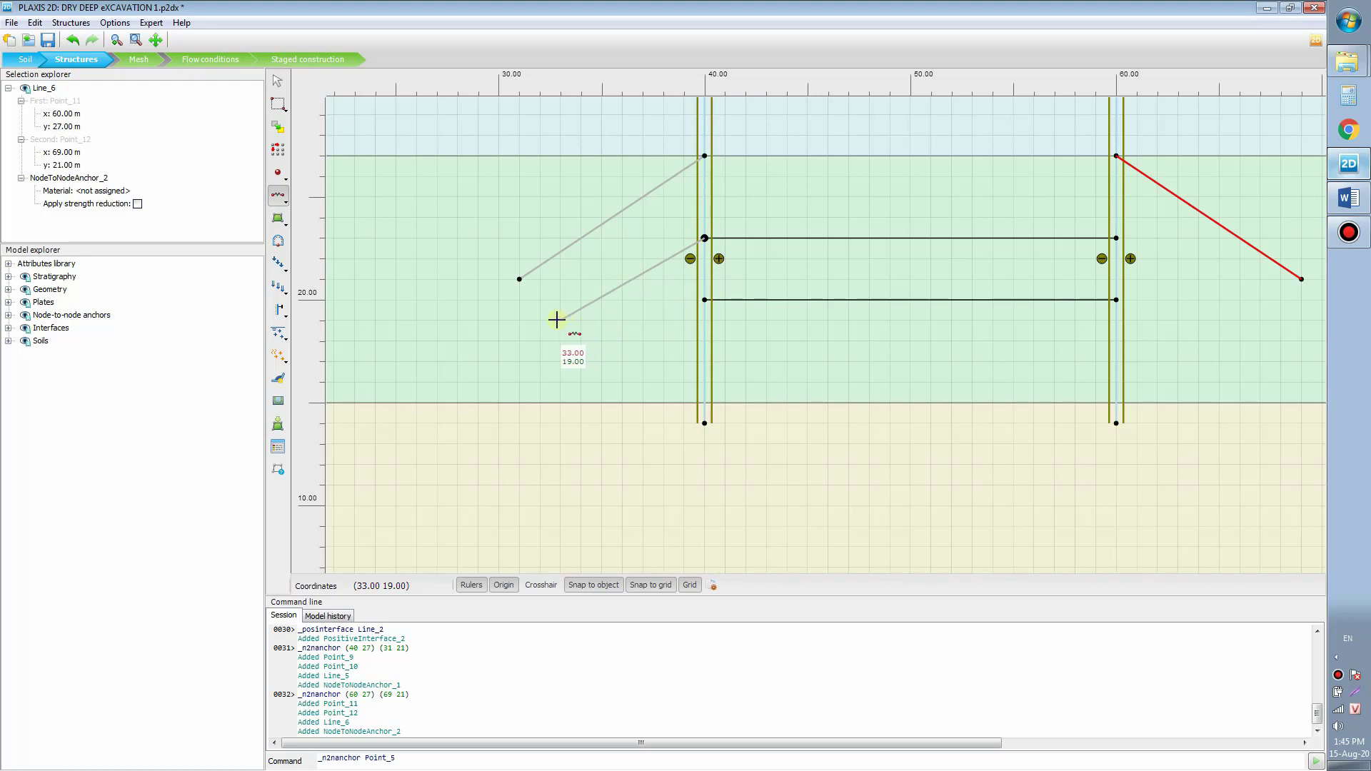
left_click(519, 362)
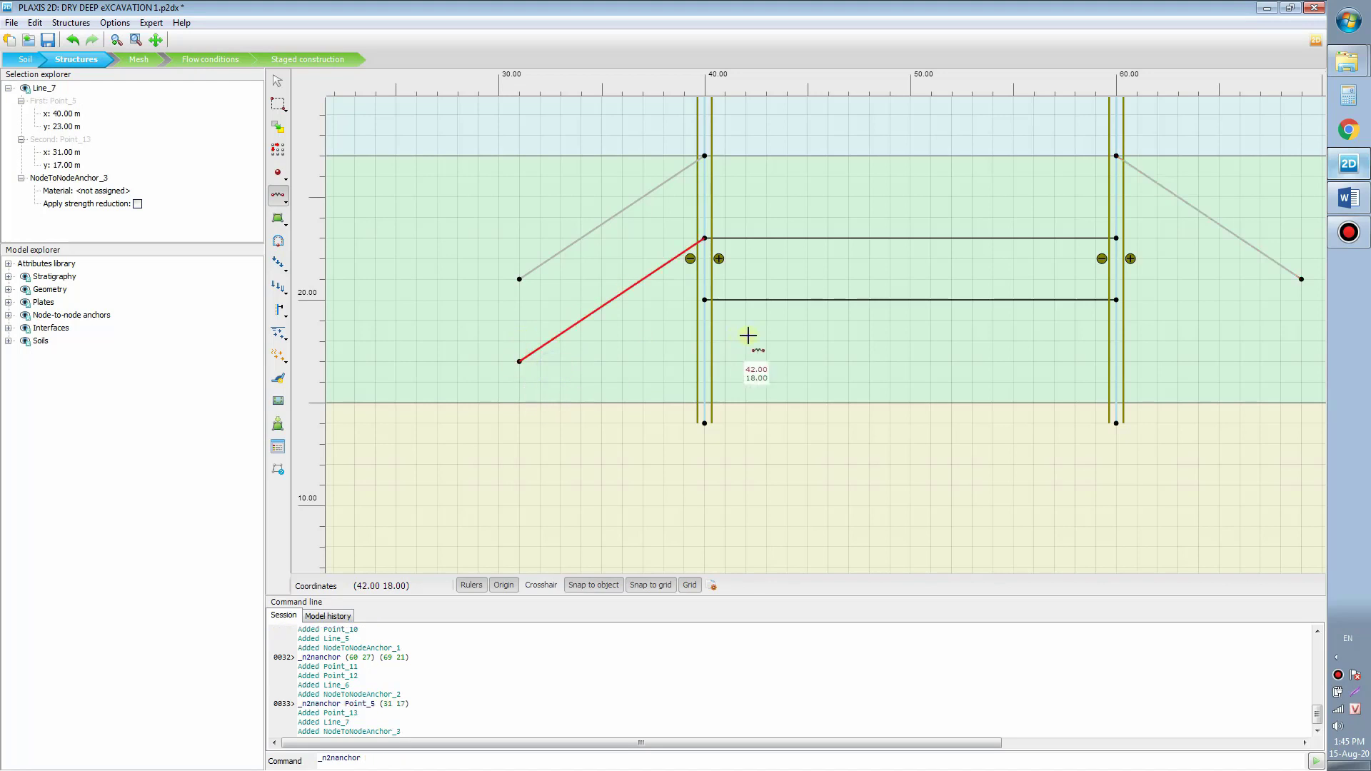
scroll(822, 300, "right", 3)
left_click_drag(934, 243, 954, 232)
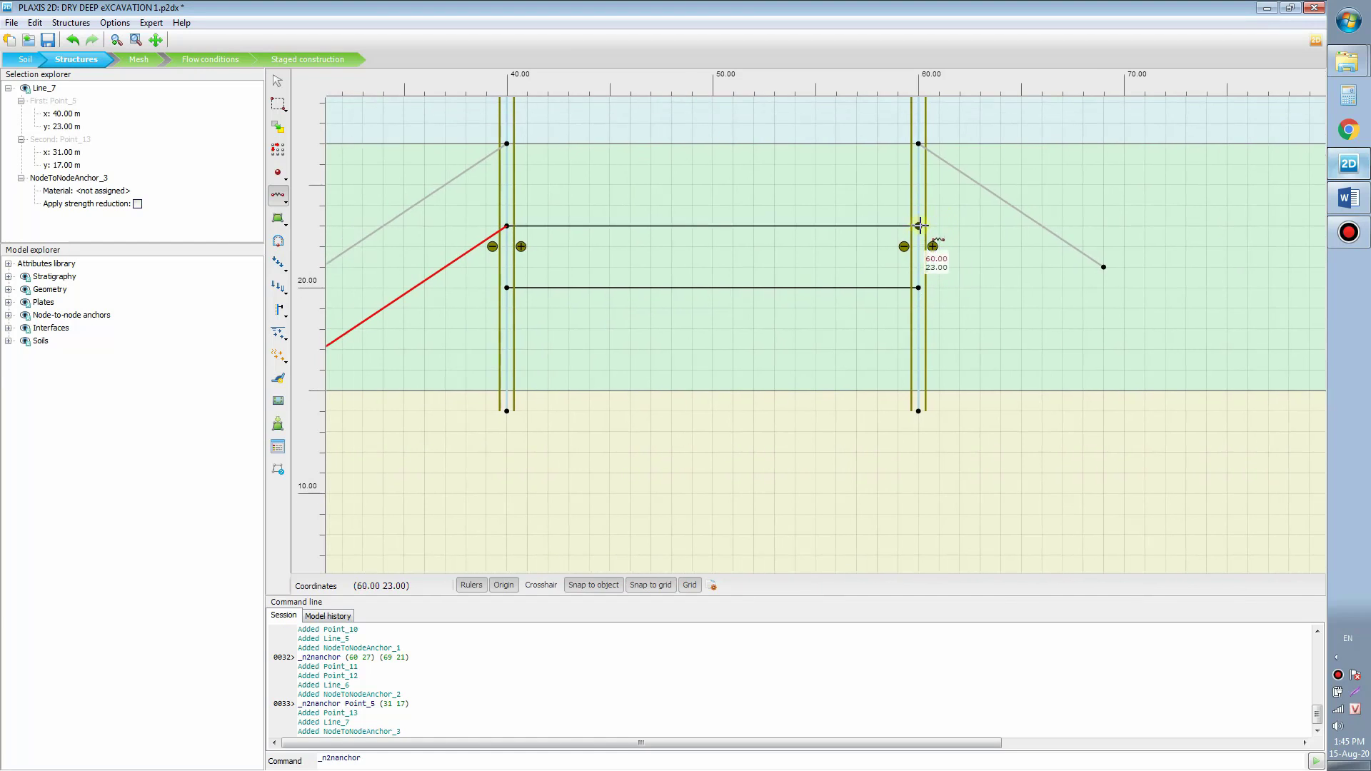
left_click(919, 225)
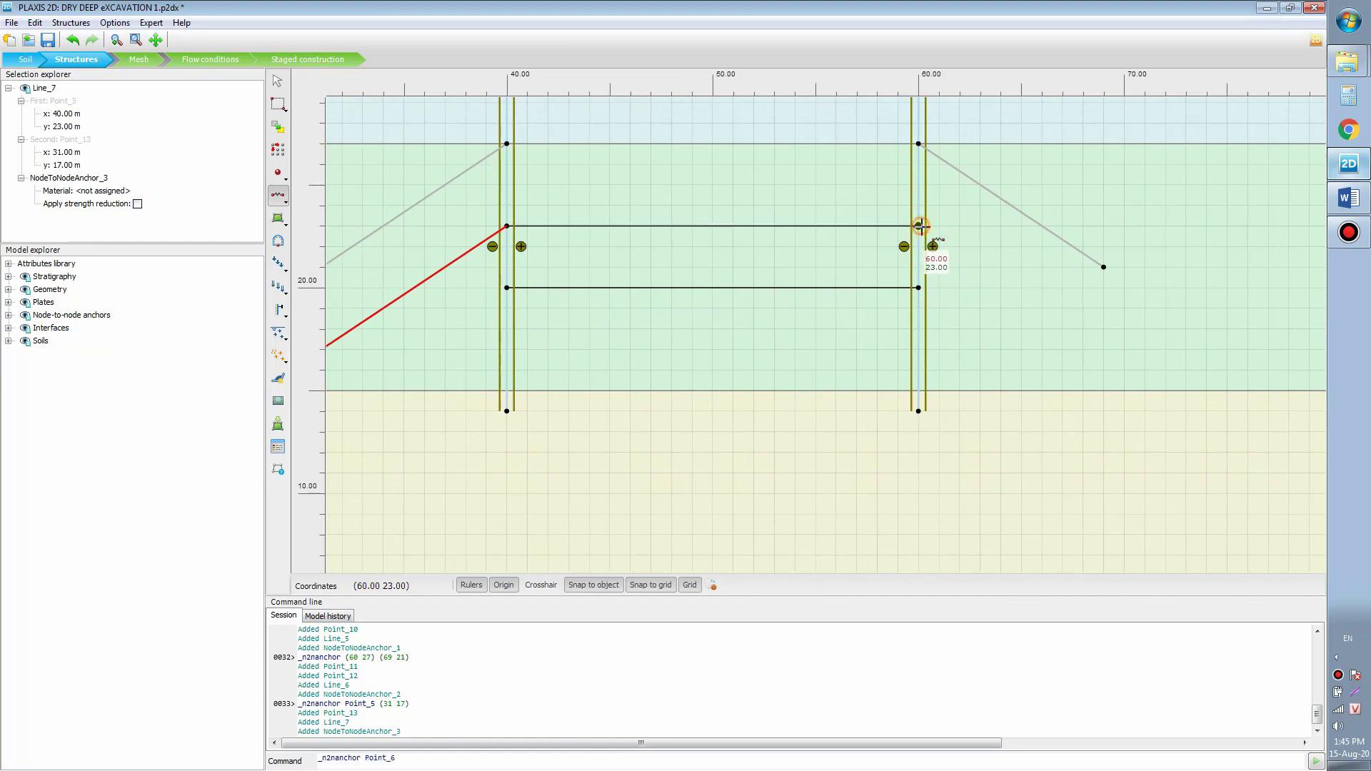
left_click(1107, 351)
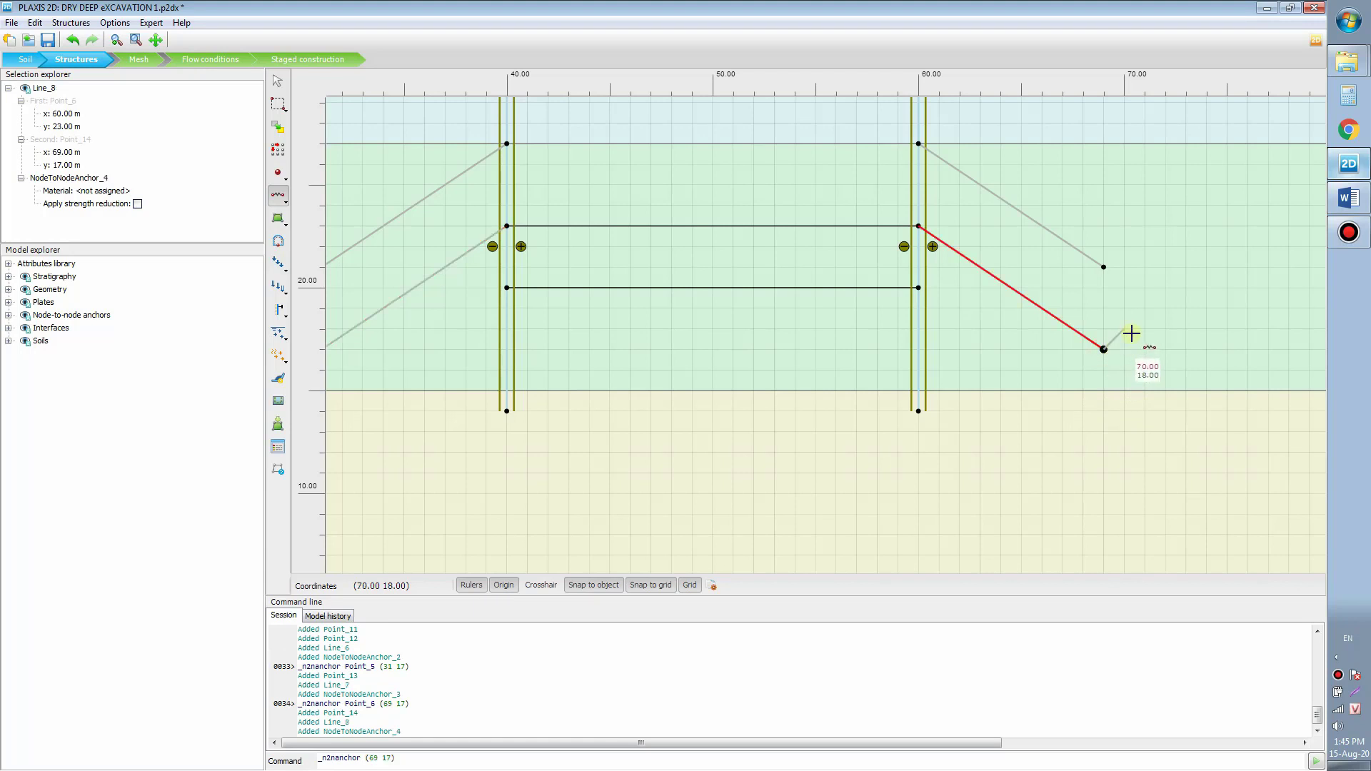
right_click(1133, 333)
scroll(1137, 342, "down", 3)
left_click_drag(721, 344, 777, 331)
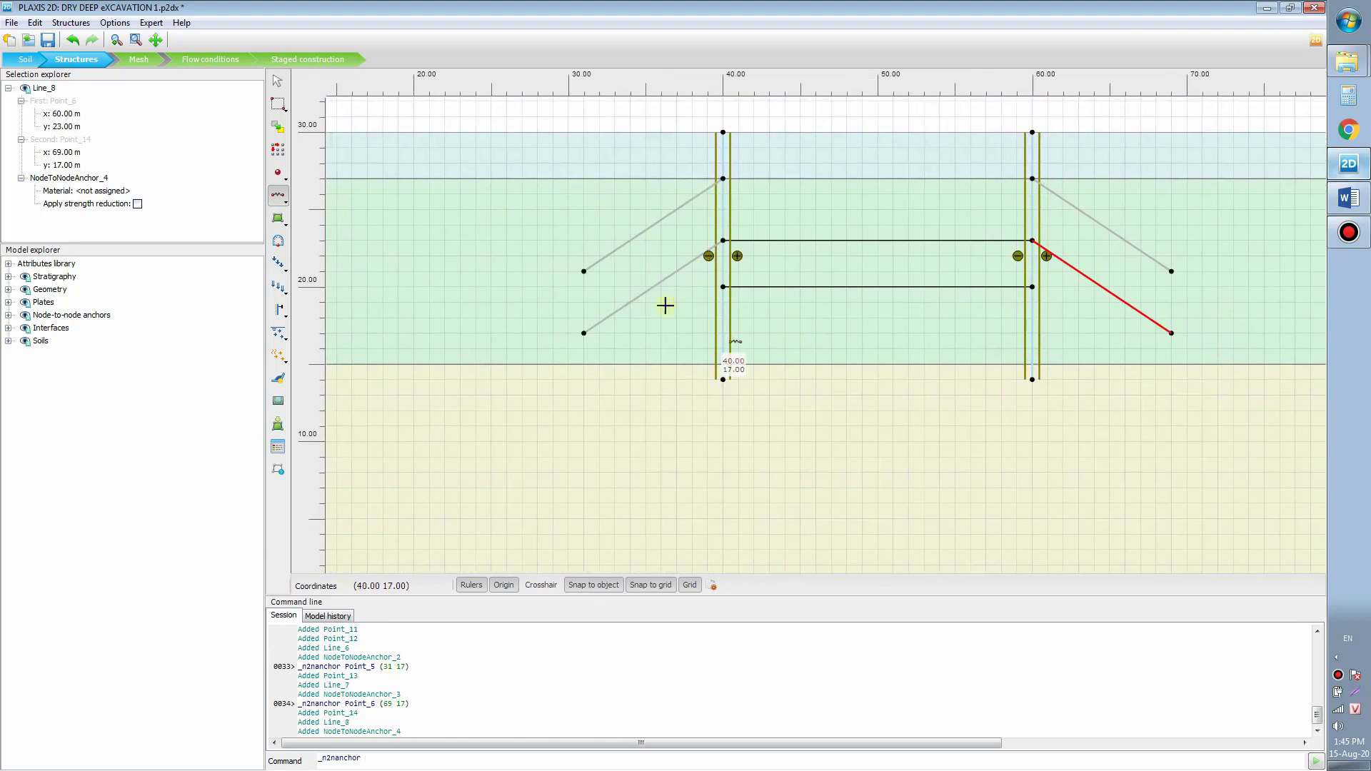
left_click_drag(646, 312, 656, 329)
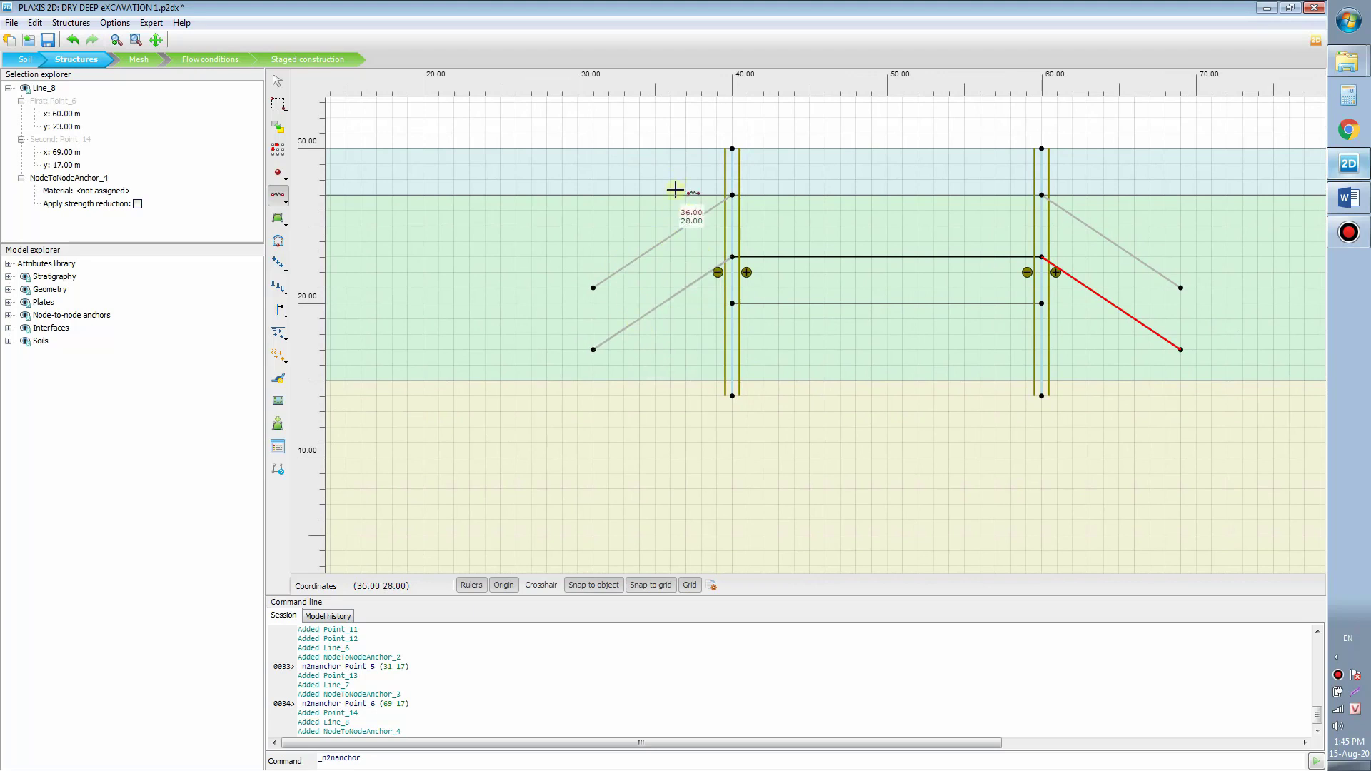
key("Escape")
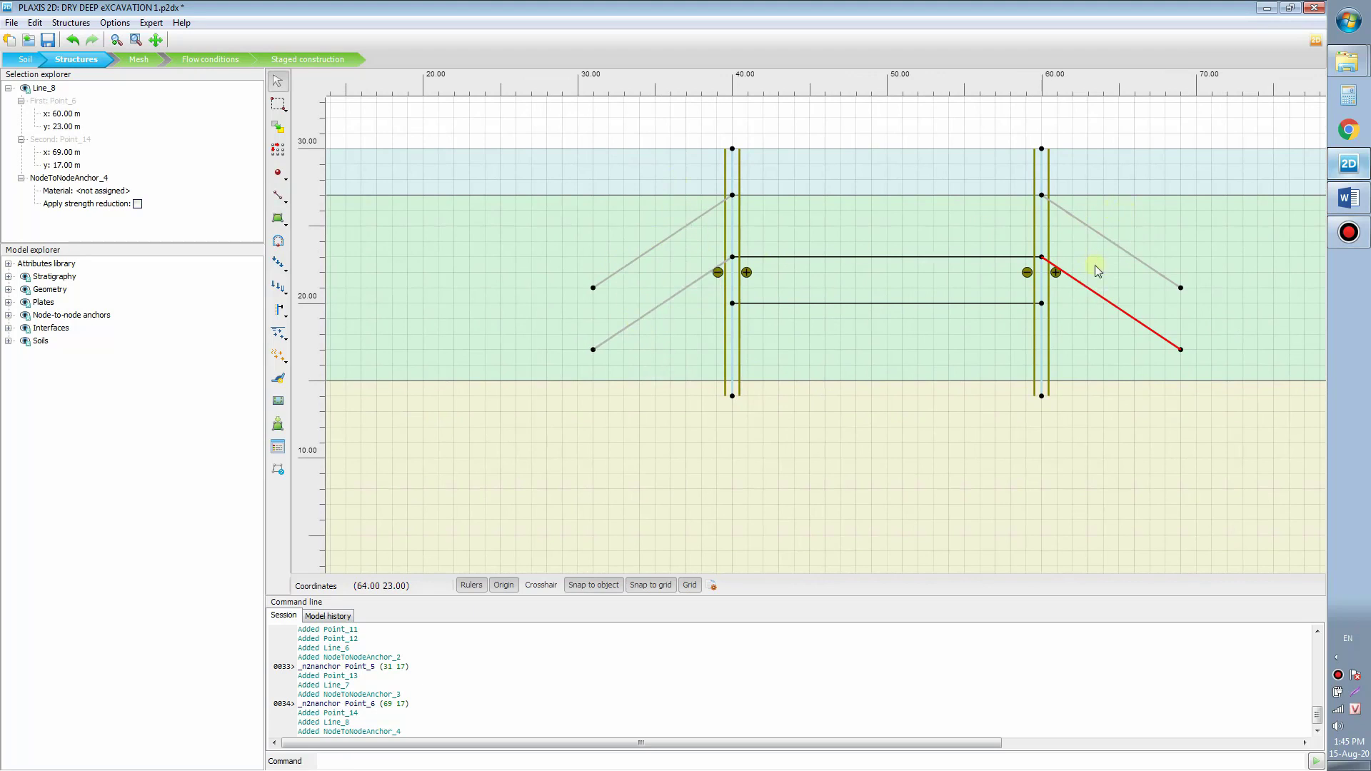
left_click(287, 207)
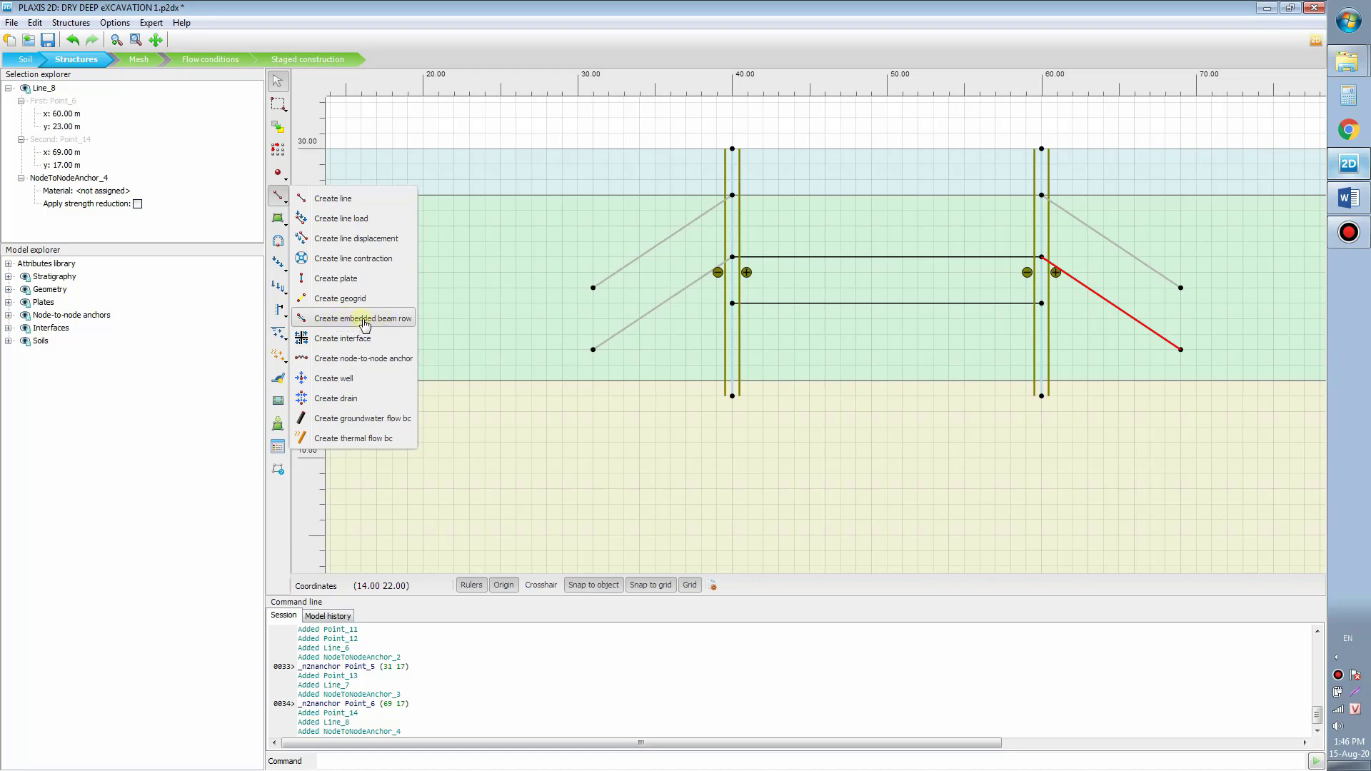
Step: Add an embedded beam row grout body from (31, 21) to (28, 19)
left_click(364, 325)
scroll(597, 290, "up", 3)
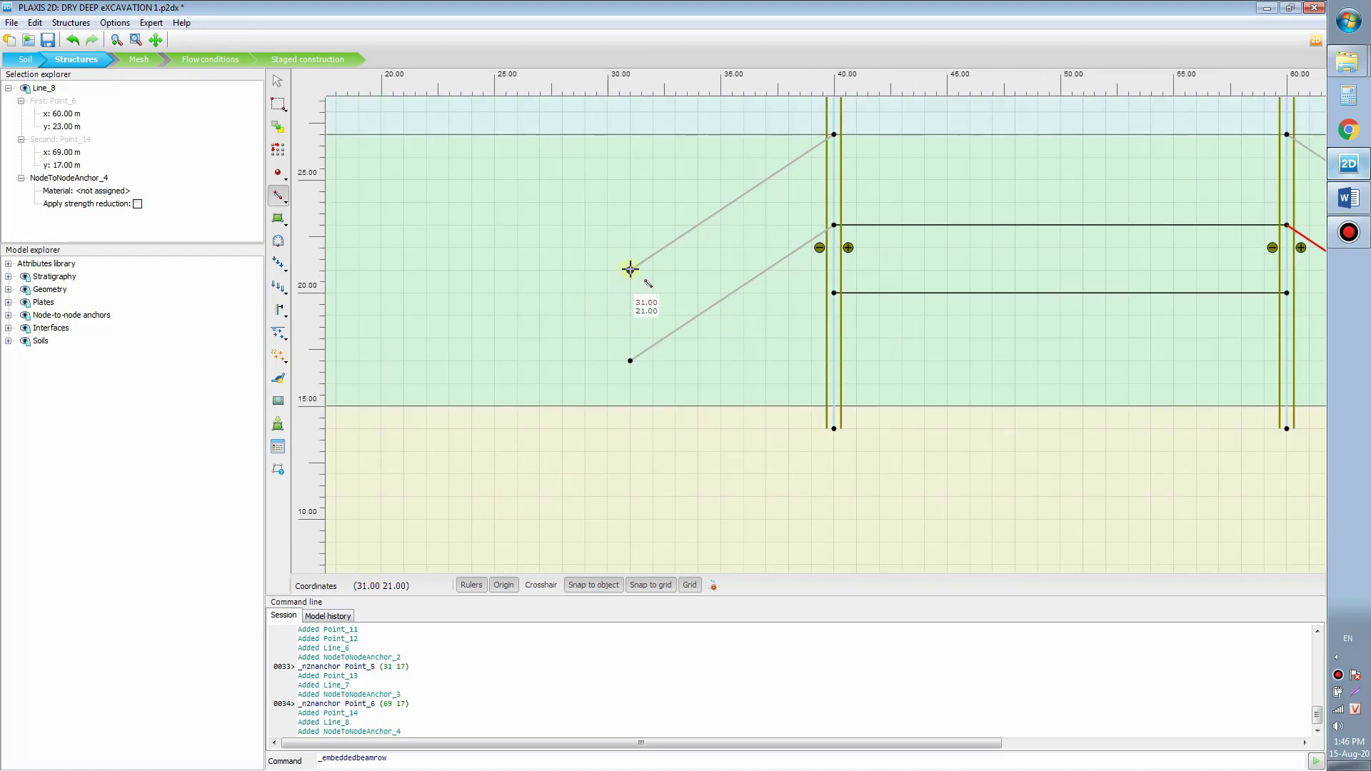
left_click(630, 270)
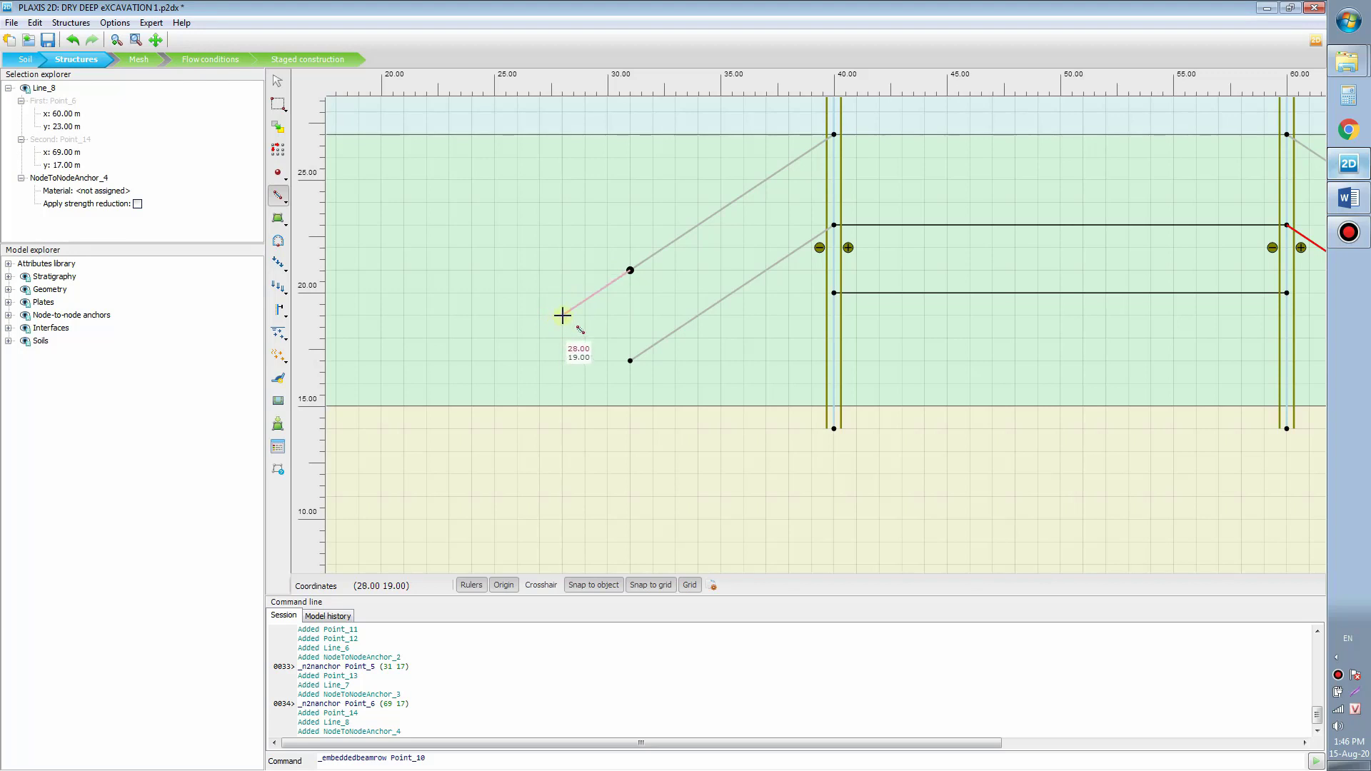
left_click(563, 315)
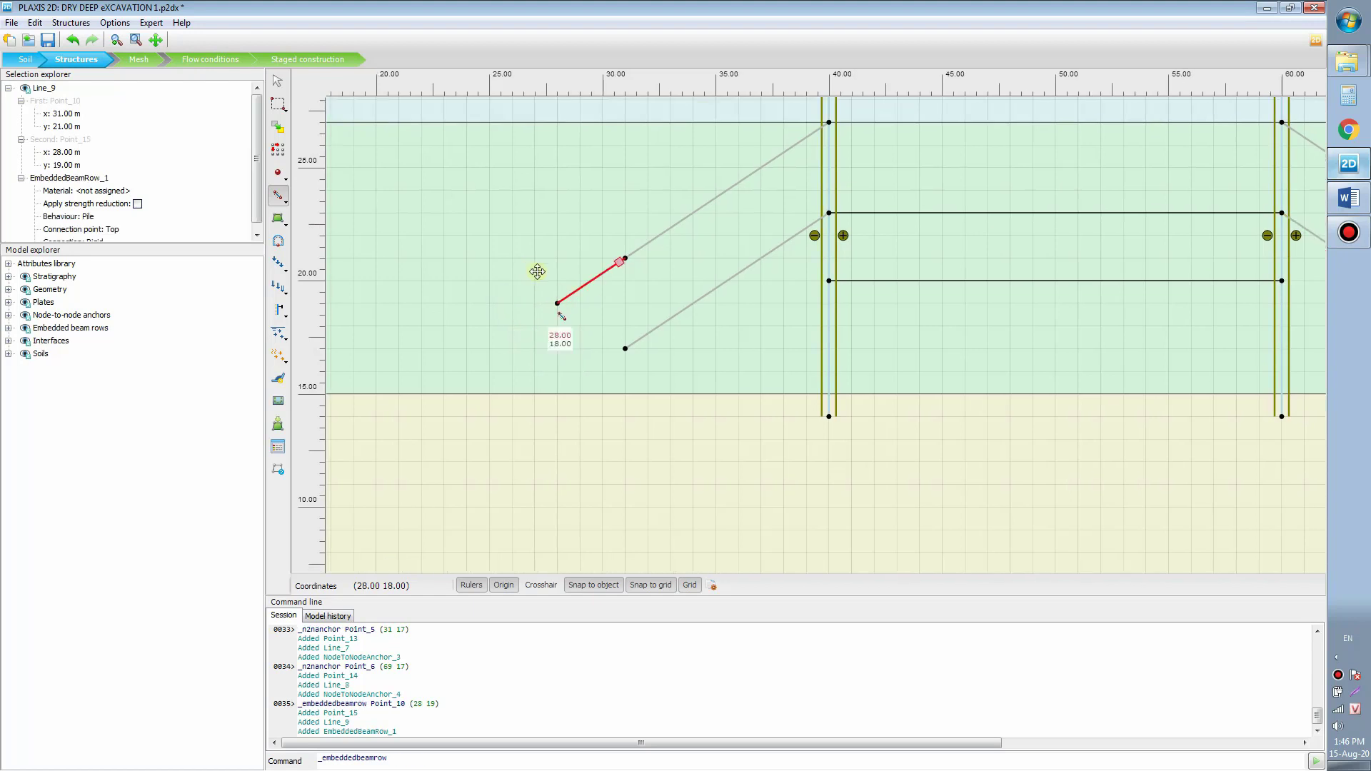
Step: Add the right grout body from (69, 21) to (72, 19)
left_click_drag(537, 271, 519, 218)
left_click_drag(536, 324, 383, 422)
scroll(751, 299, "down", 2)
left_click_drag(751, 298, 535, 262)
scroll(1011, 275, "up", 4)
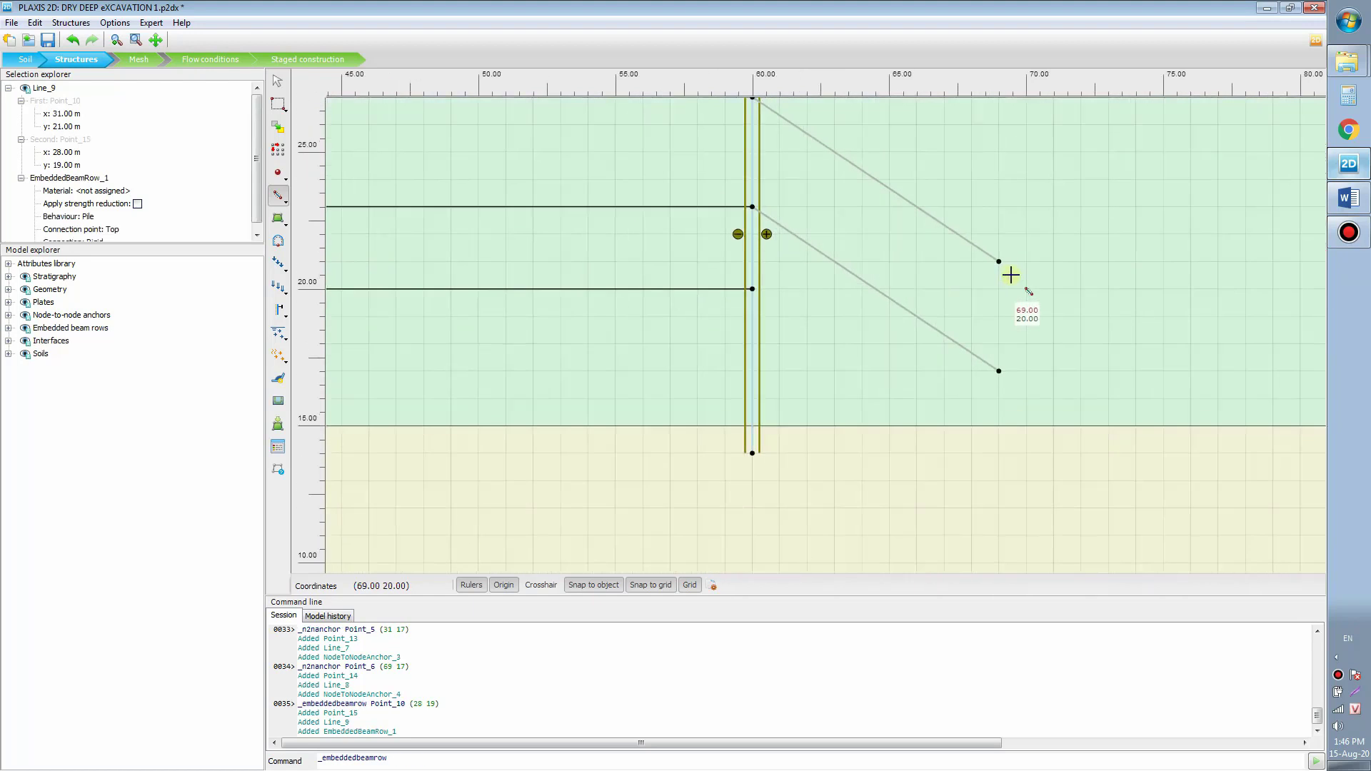
left_click(998, 262)
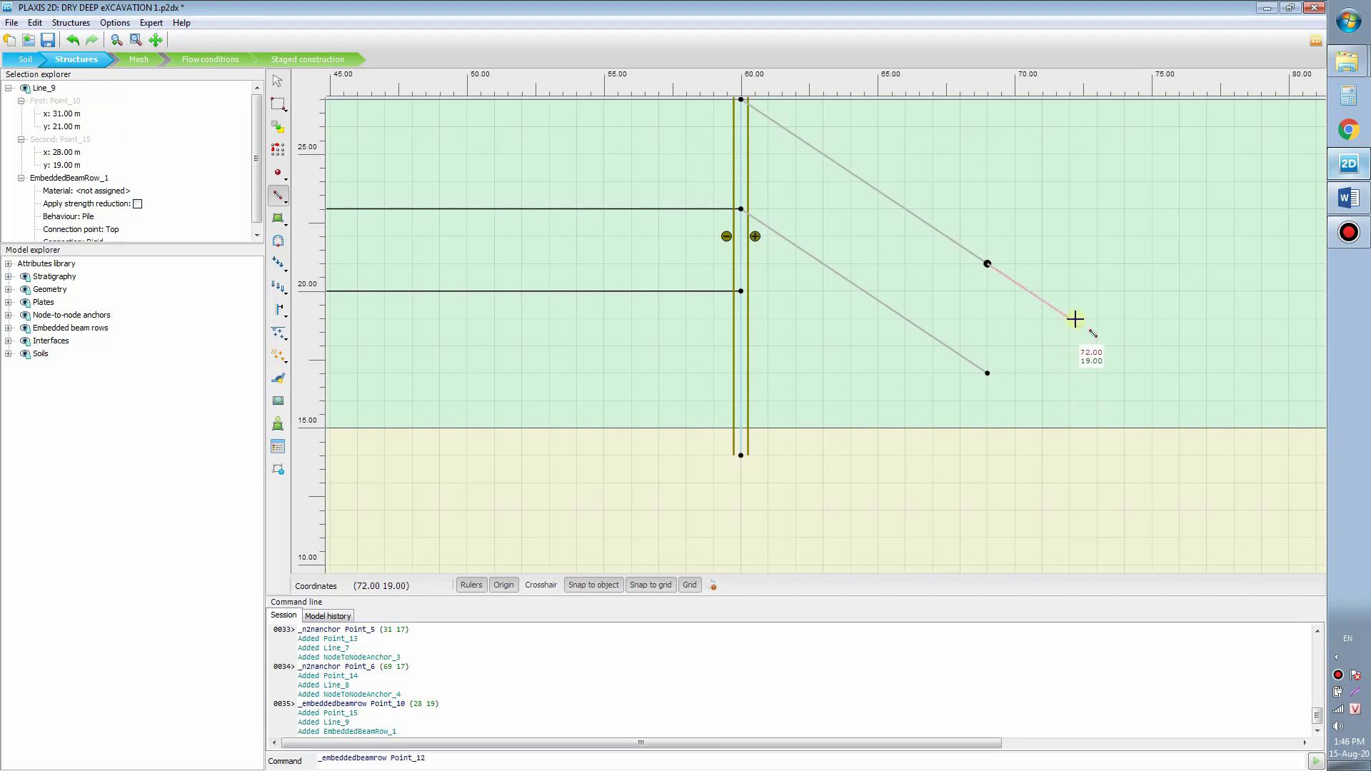
left_click(1071, 317)
right_click(1124, 317)
scroll(1129, 331, "down", 3)
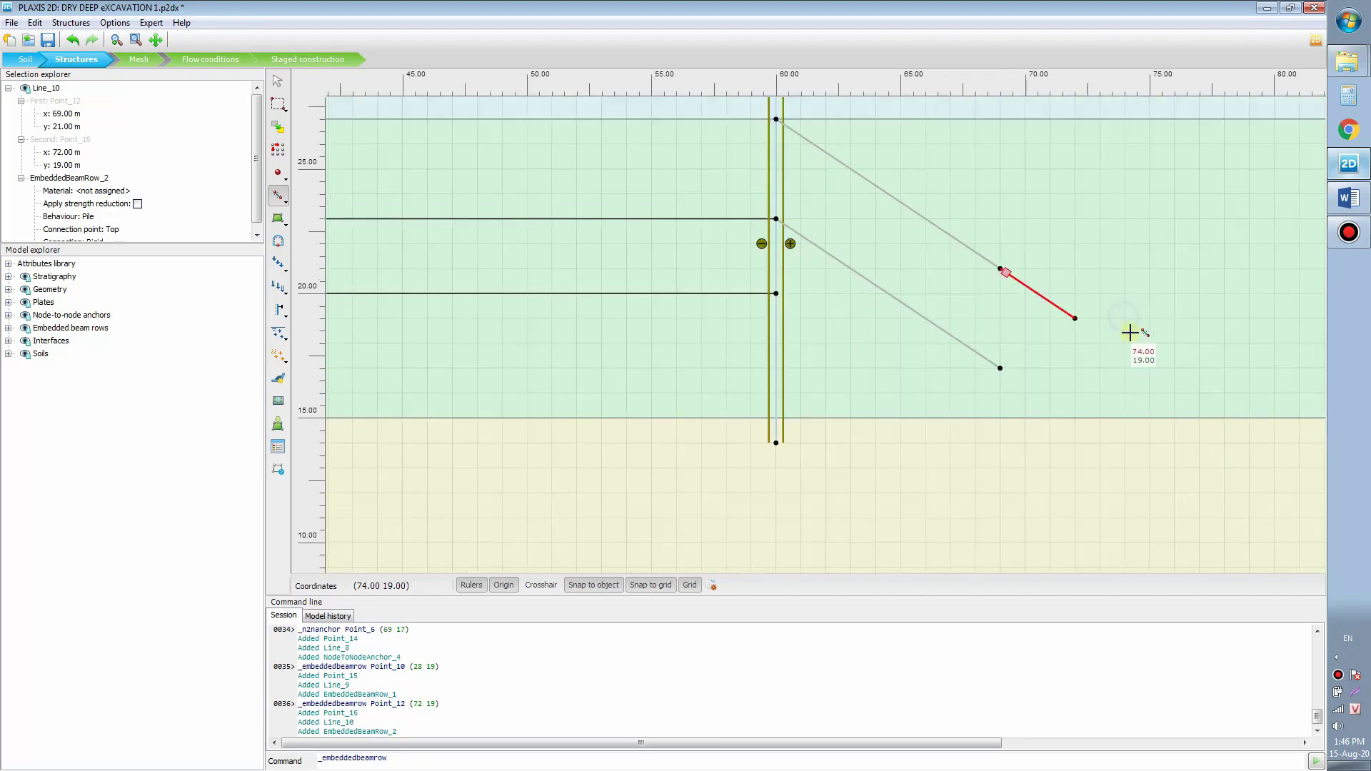
left_click_drag(965, 357, 1252, 362)
left_click_drag(799, 344, 707, 338)
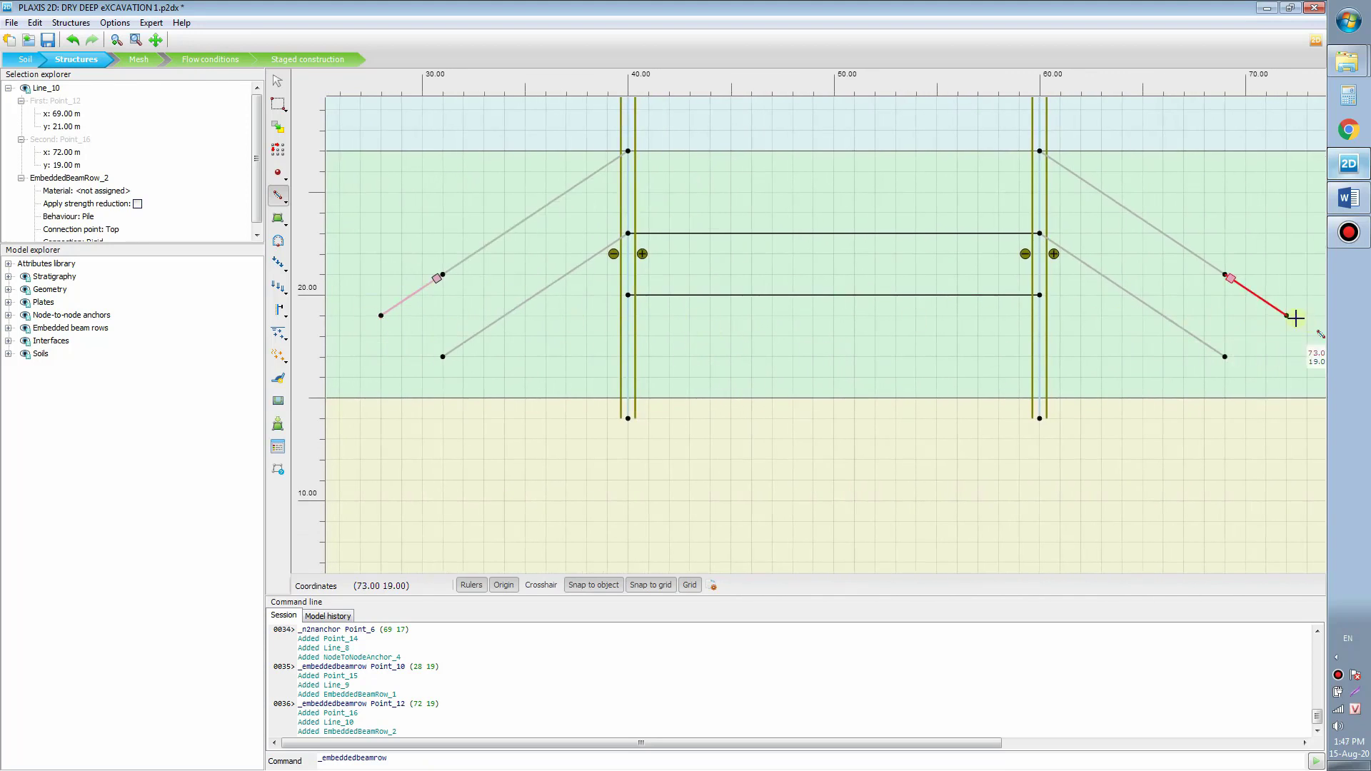
left_click_drag(411, 357, 558, 309)
scroll(588, 315, "up", 3)
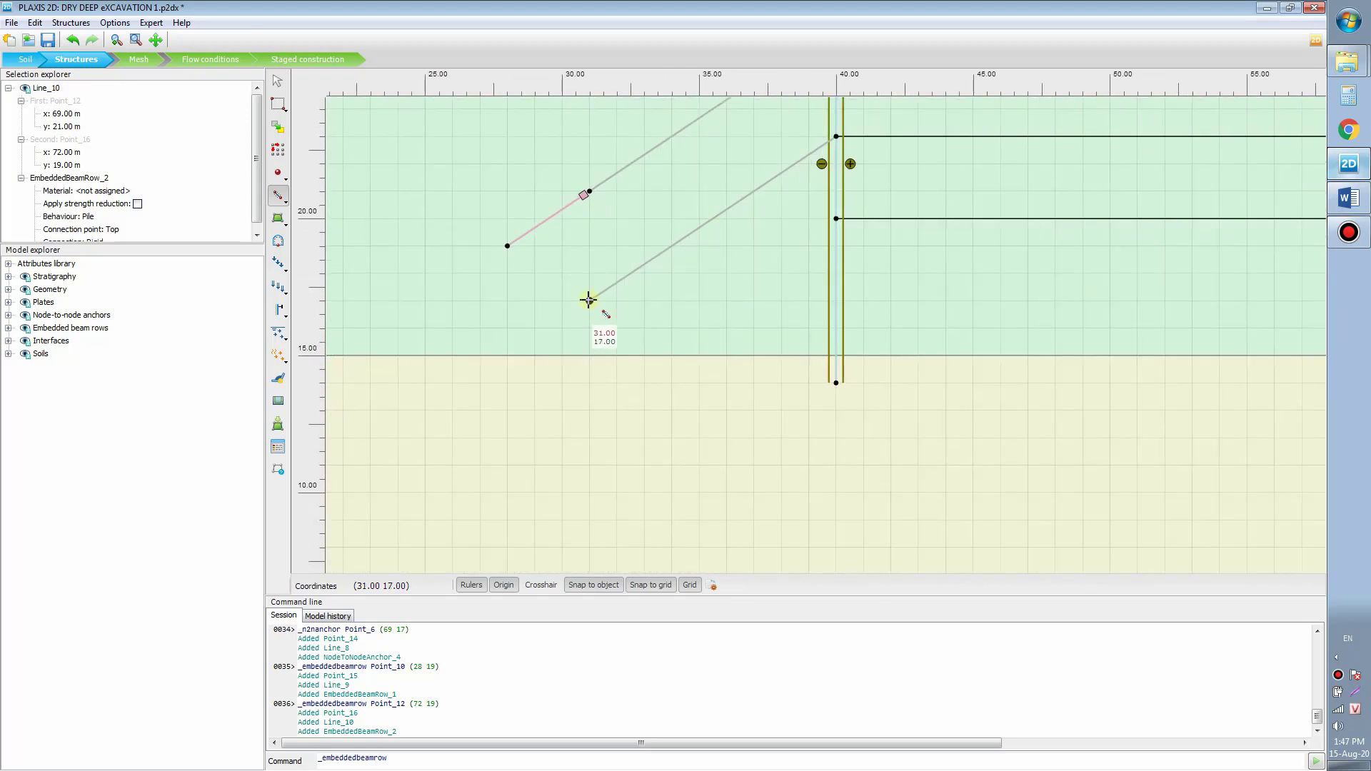
Step: Add the lower-left grout body from (31, 17) to (28, 15)
left_click(588, 300)
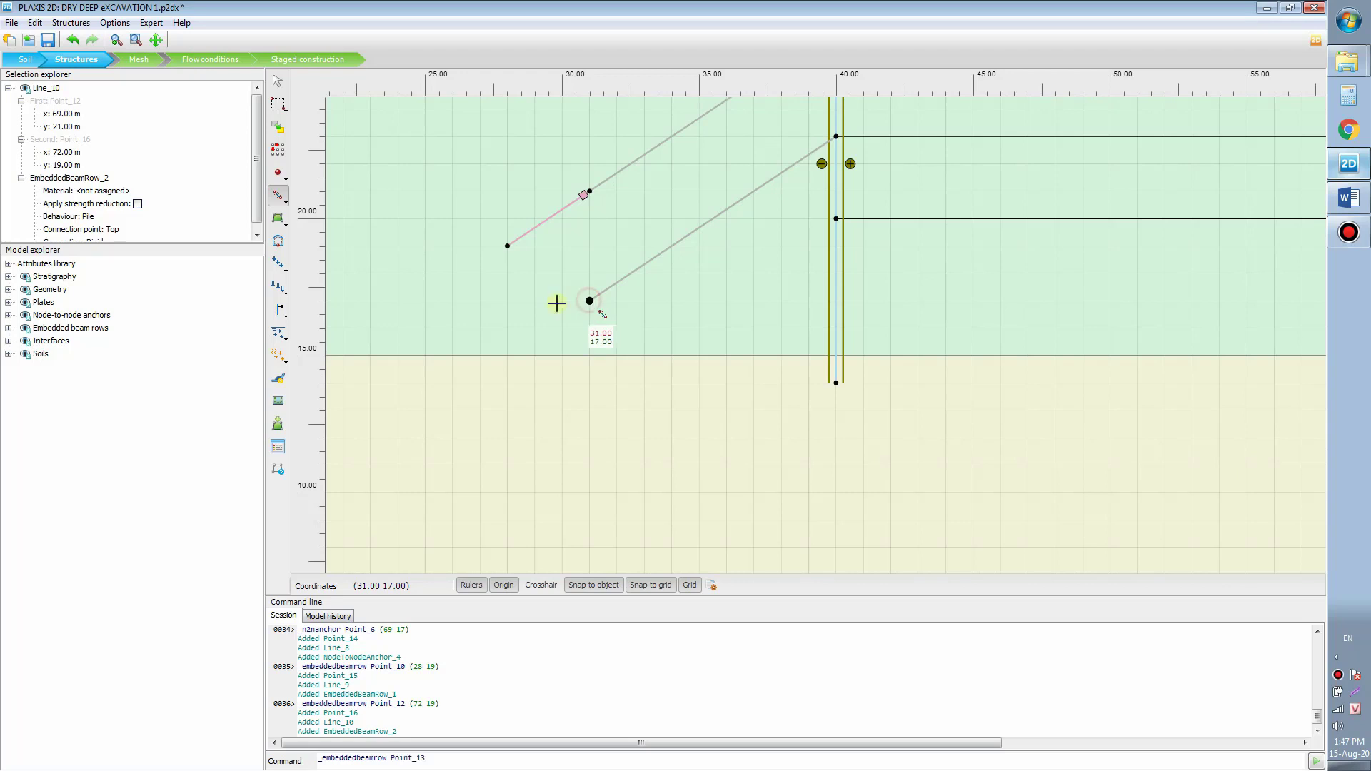
left_click_drag(520, 325, 582, 297)
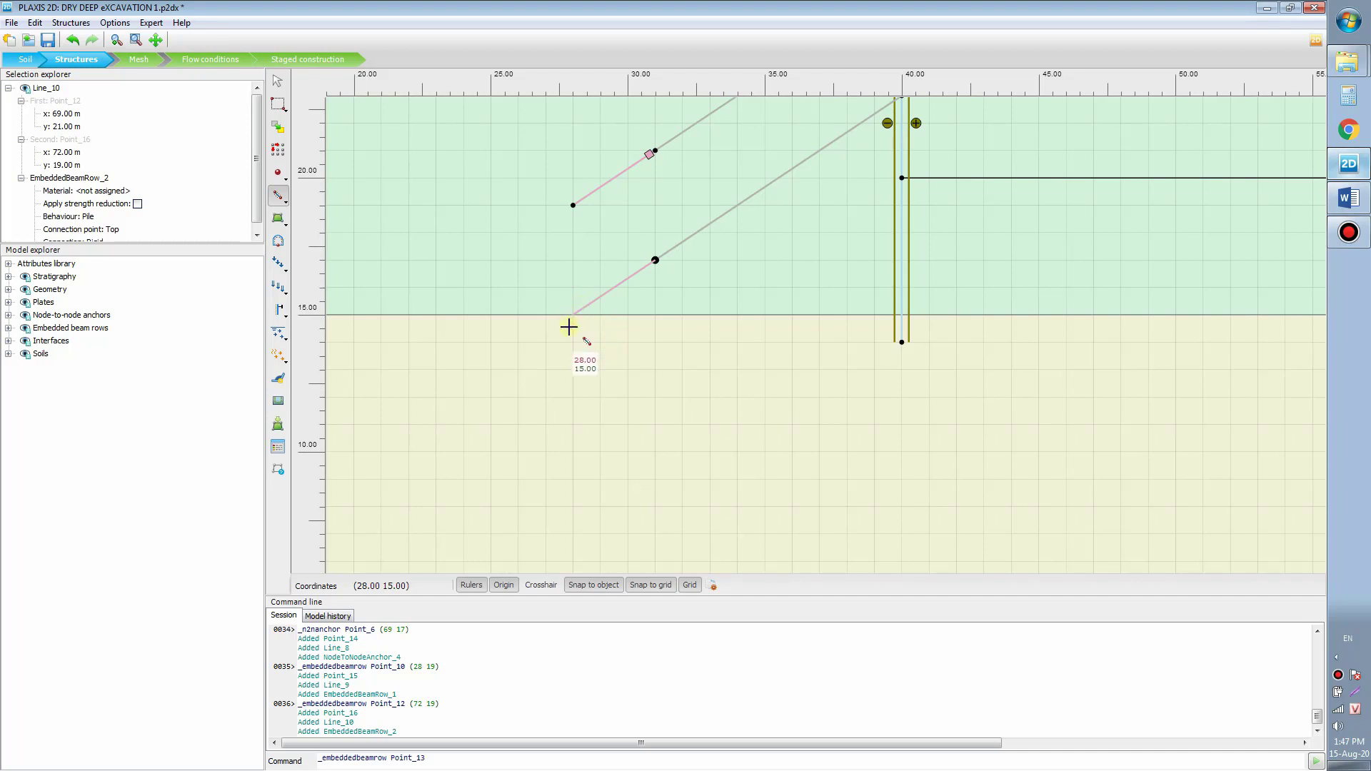
left_click(575, 315)
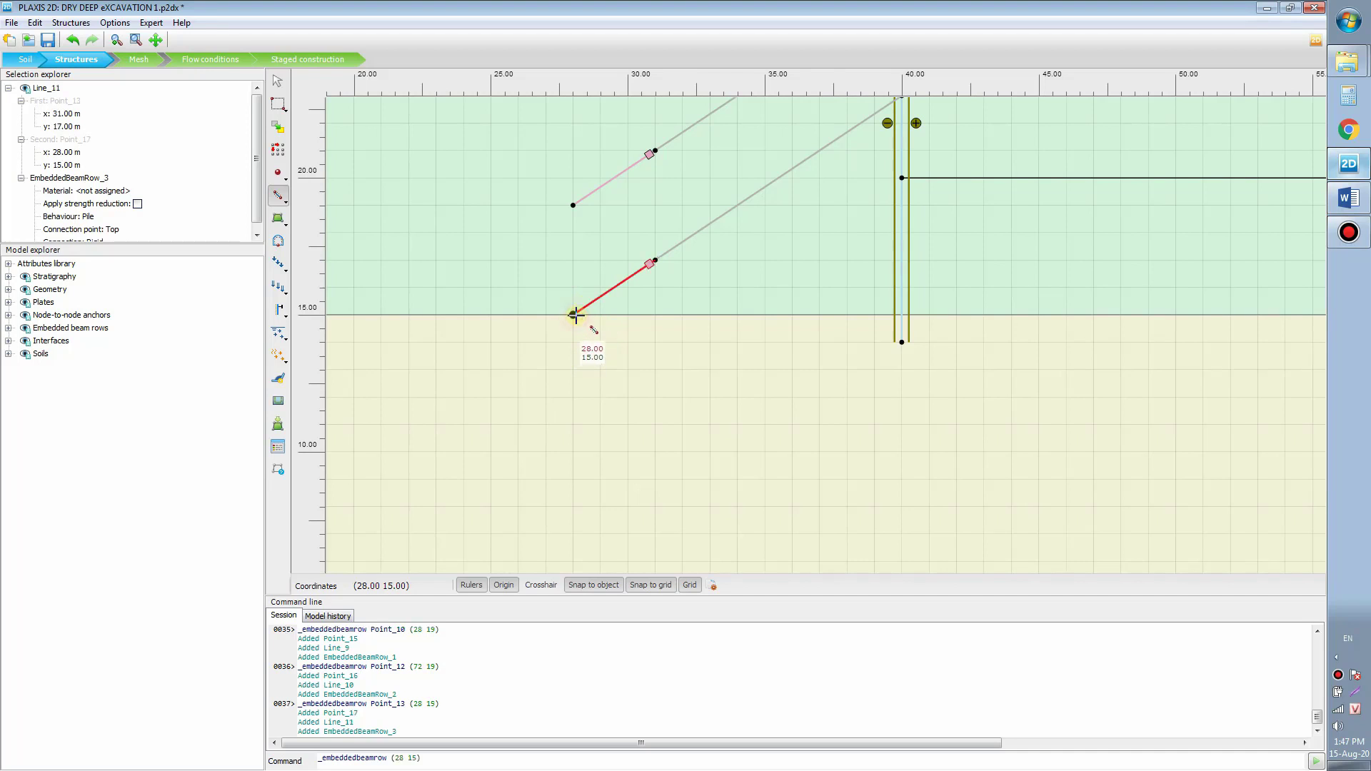
Step: Add the lower-right grout body from (69, 17) to (72, 15)
left_click_drag(761, 270, 602, 285)
left_click_drag(1085, 318, 582, 318)
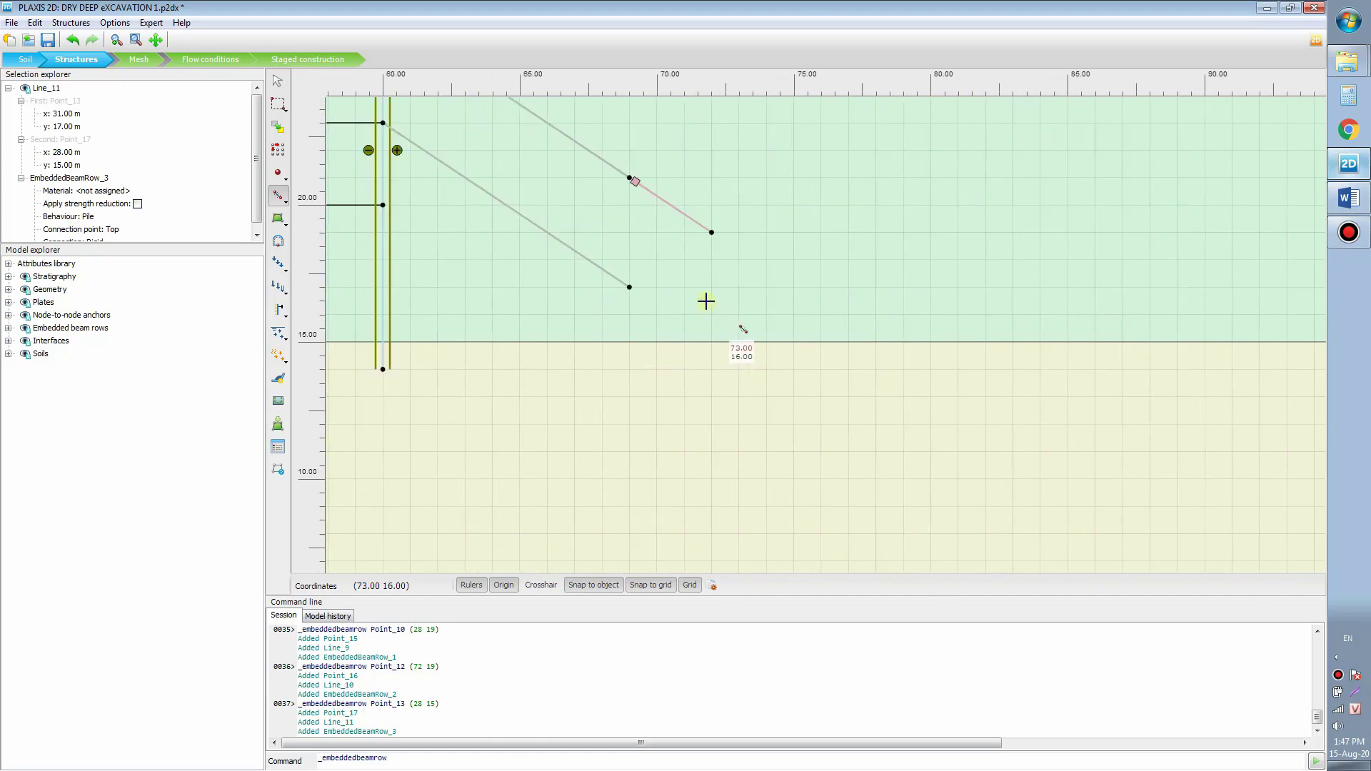
left_click(635, 288)
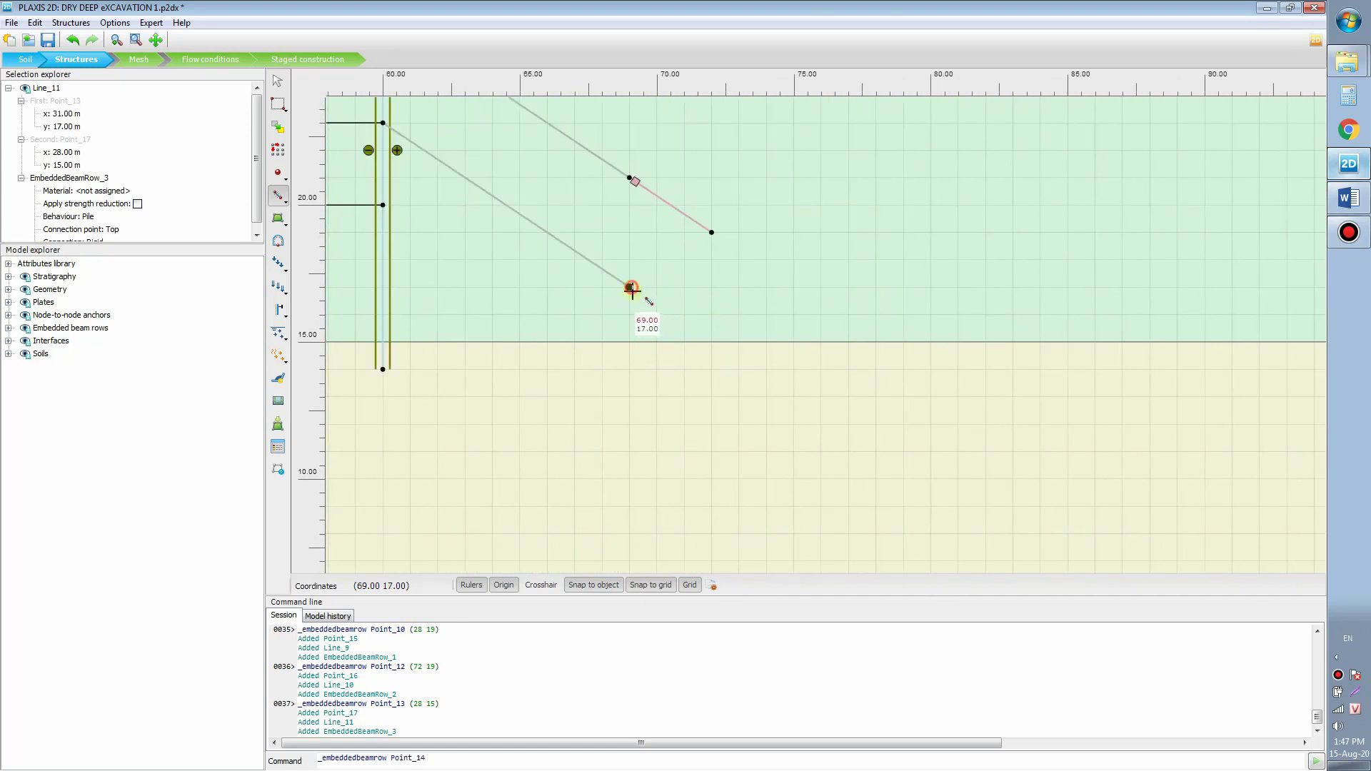
left_click(712, 344)
scroll(778, 361, "down", 1)
left_click_drag(528, 344, 743, 341)
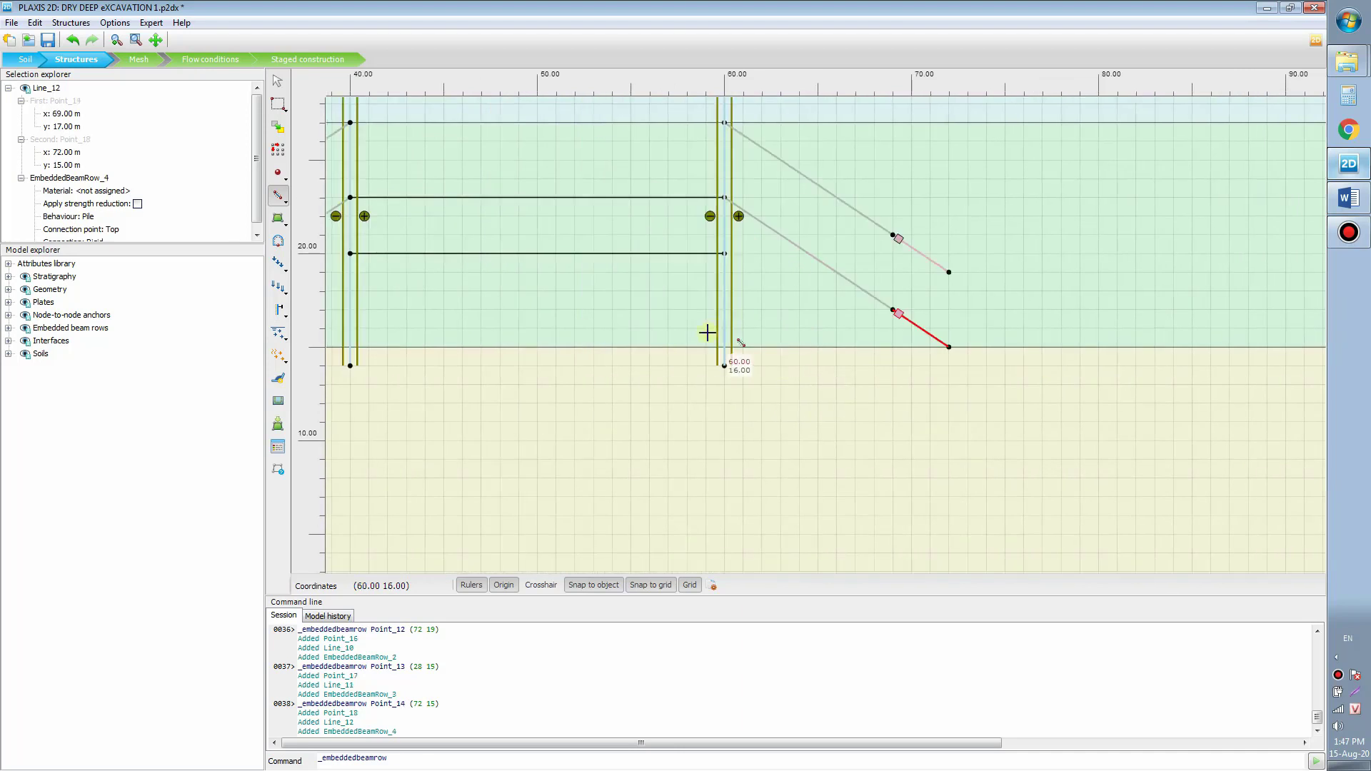
scroll(669, 331, "down", 2)
mouse_move(632, 329)
left_mouse_down()
mouse_move(826, 364)
mouse_move(655, 306)
mouse_move(676, 306)
mouse_move(653, 343)
left_mouse_up()
scroll(657, 305, "down", 2)
scroll(668, 298, "up", 3)
key("Escape")
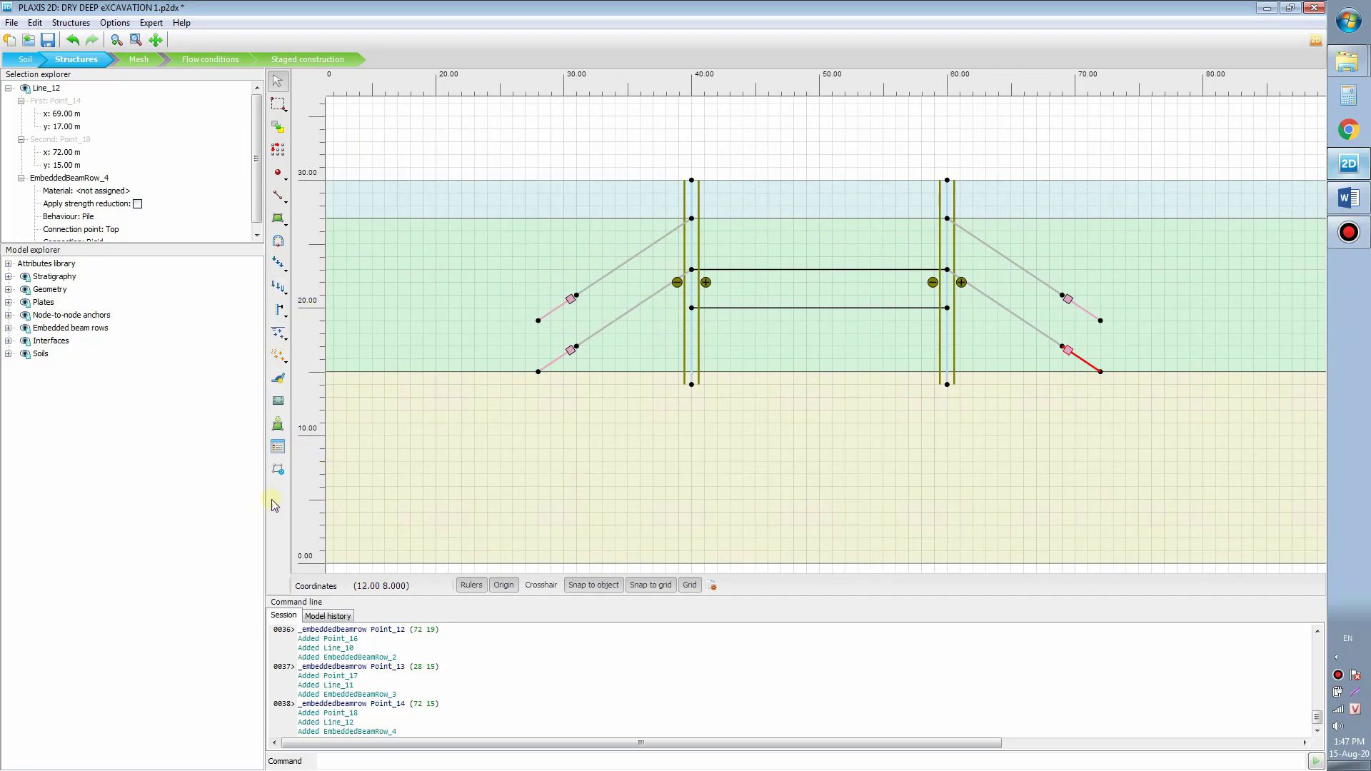
Step: Start a new plate material set named DWall
left_click(277, 447)
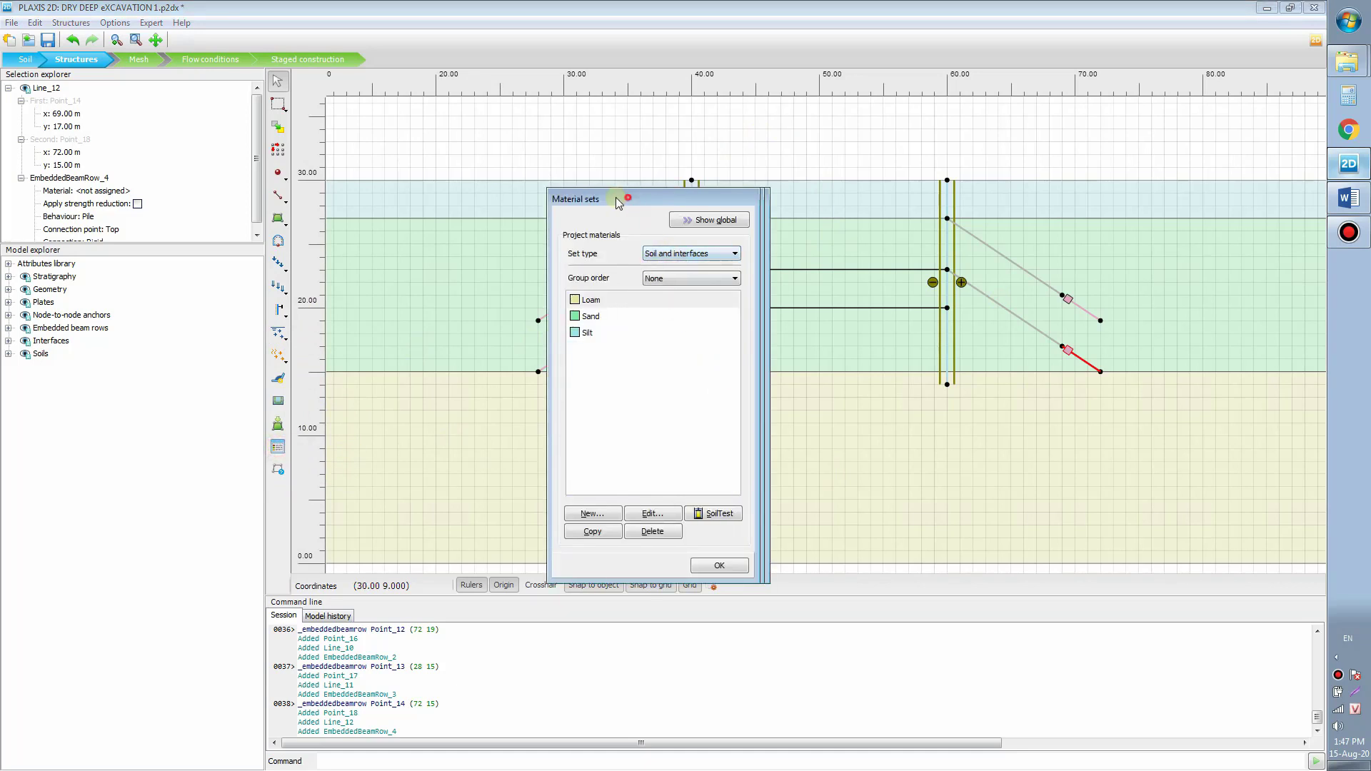
left_click_drag(633, 202, 362, 164)
left_click(409, 215)
left_click(413, 238)
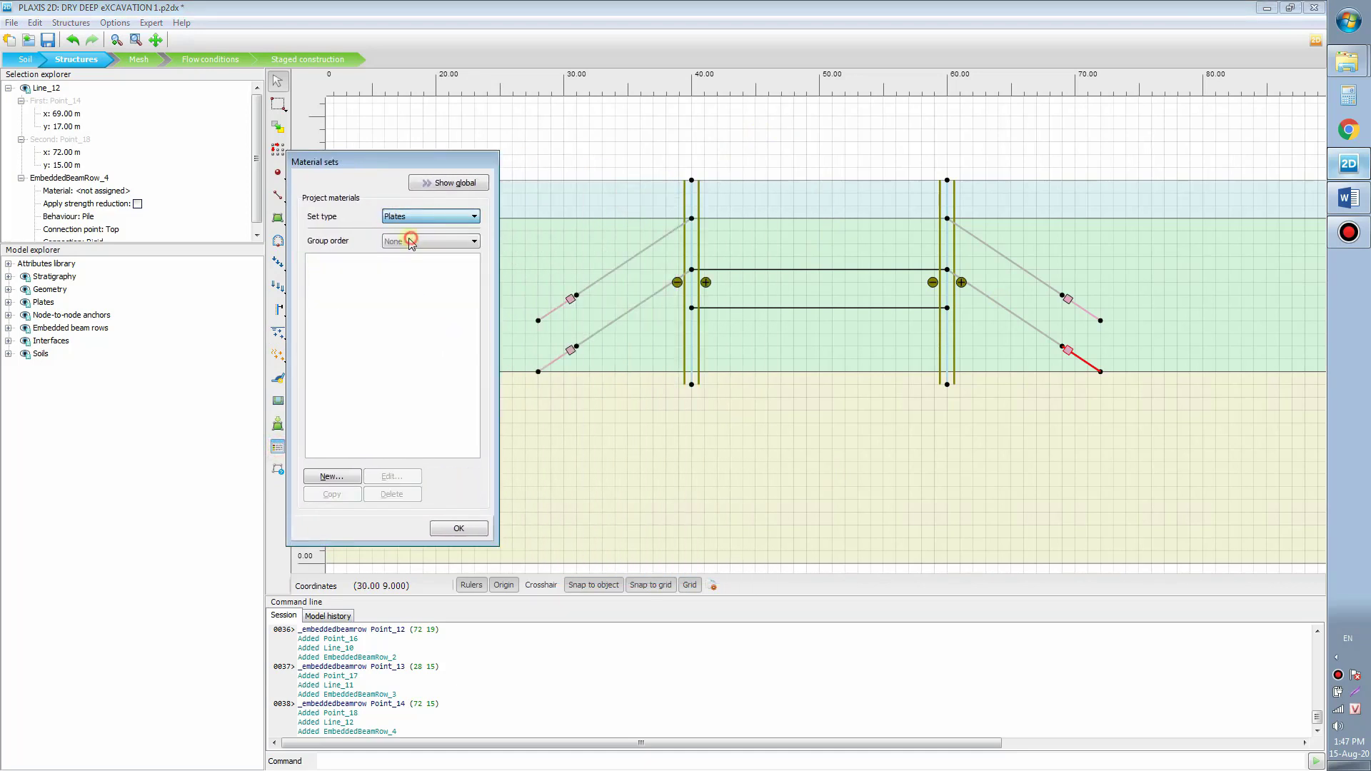
left_click(332, 476)
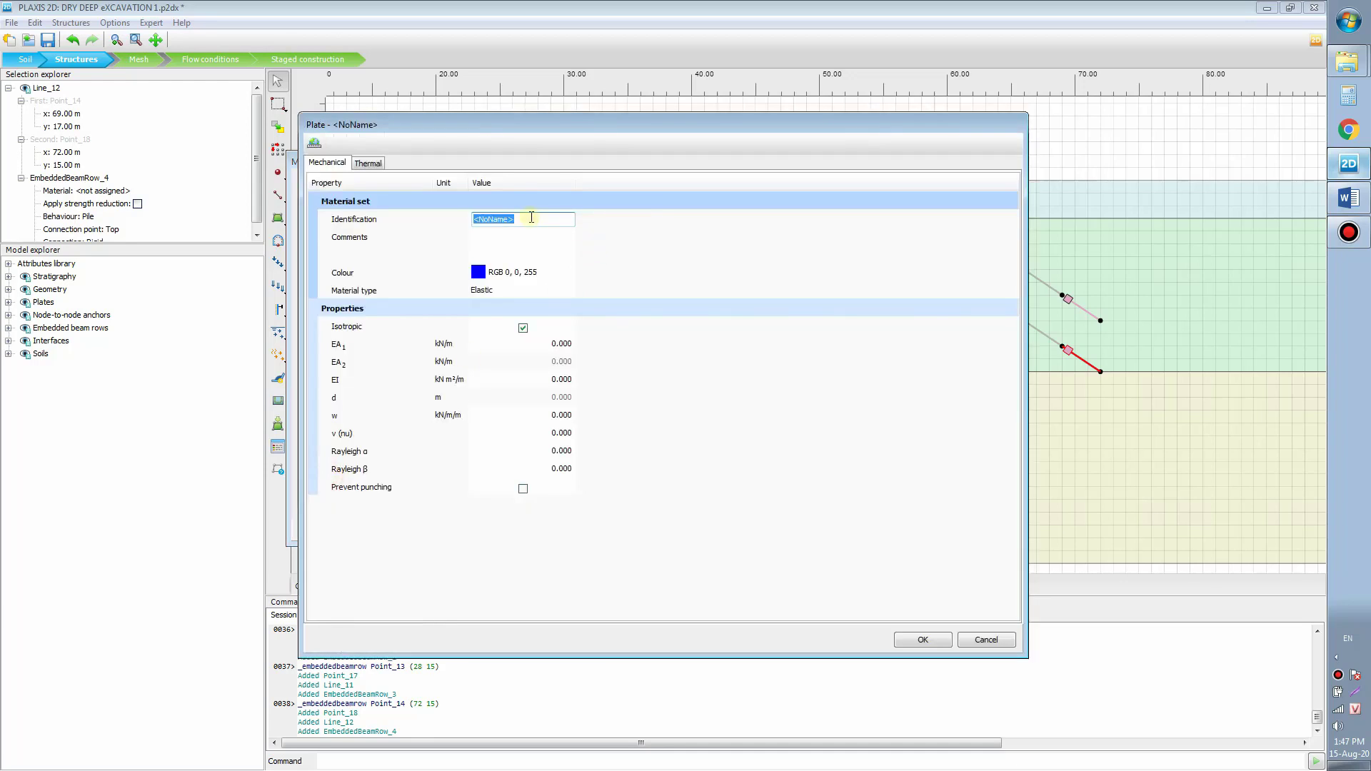
type("DWall")
left_click(522, 328)
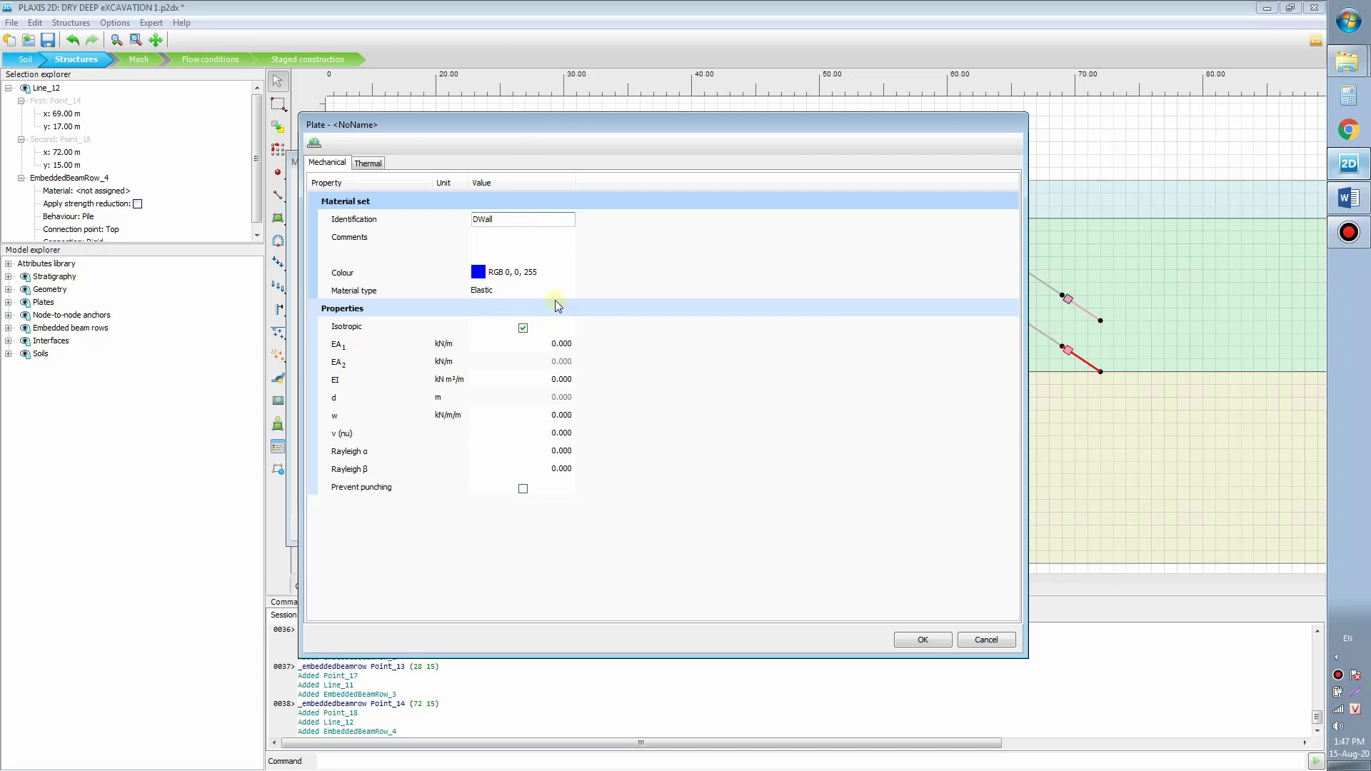
Step: Give DWall EA1 12.00E6, EI 120.0E3, w 8.3 and ν 0.15, and save it
left_click(549, 345)
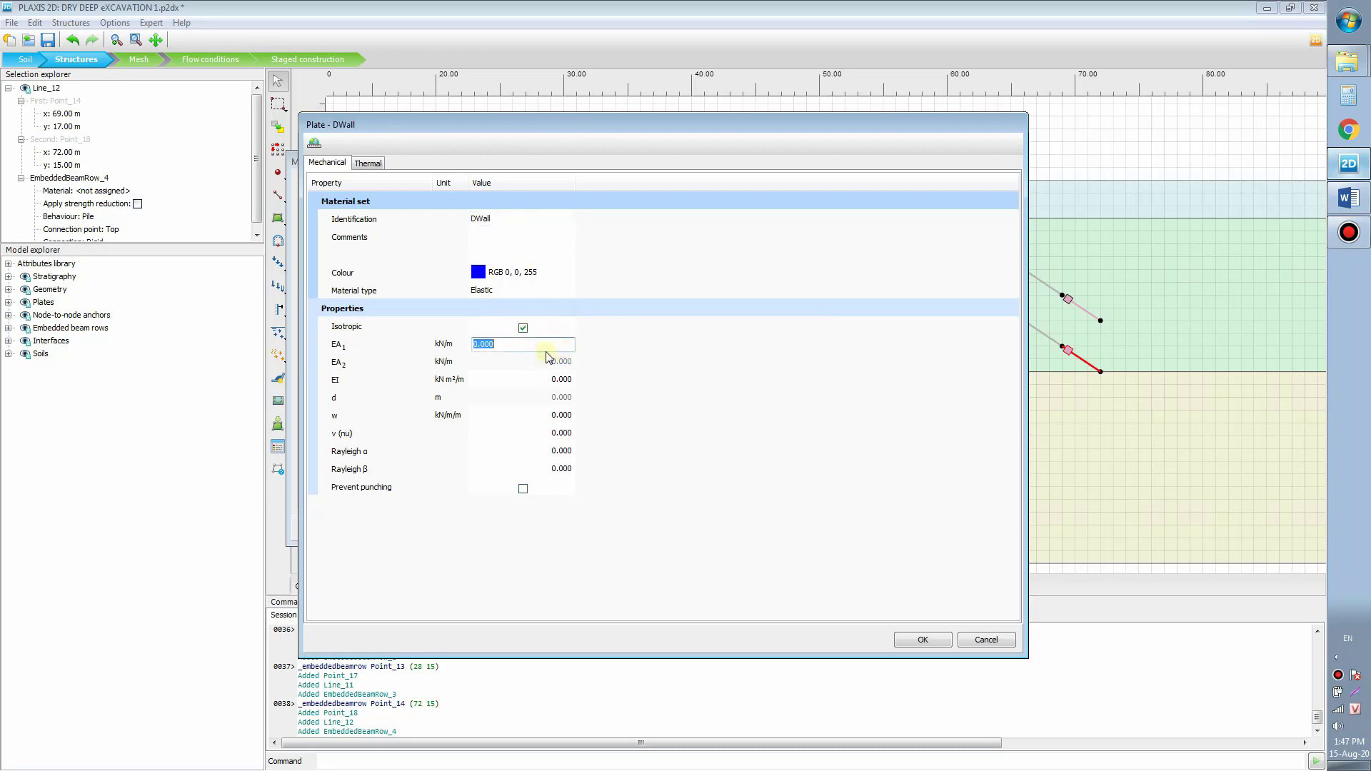
key("alt+Tab")
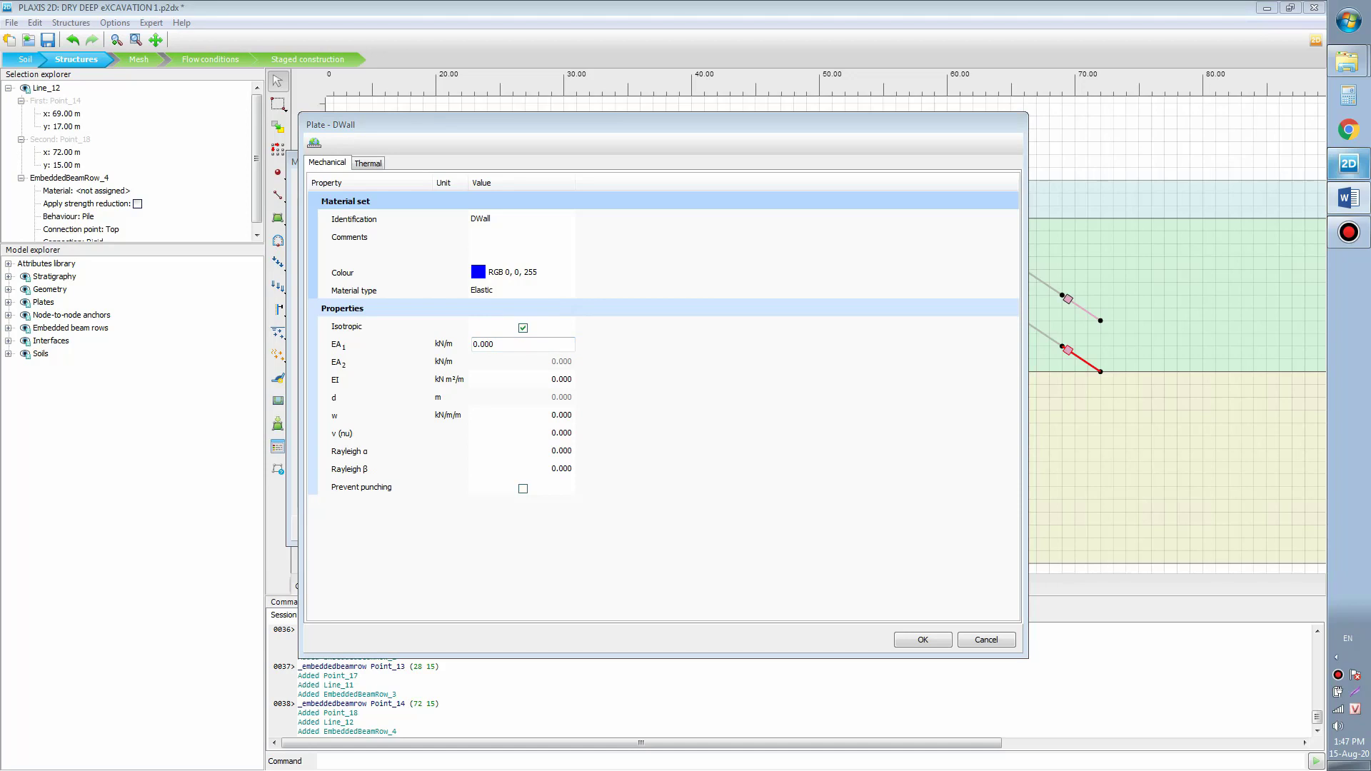
left_click(514, 344)
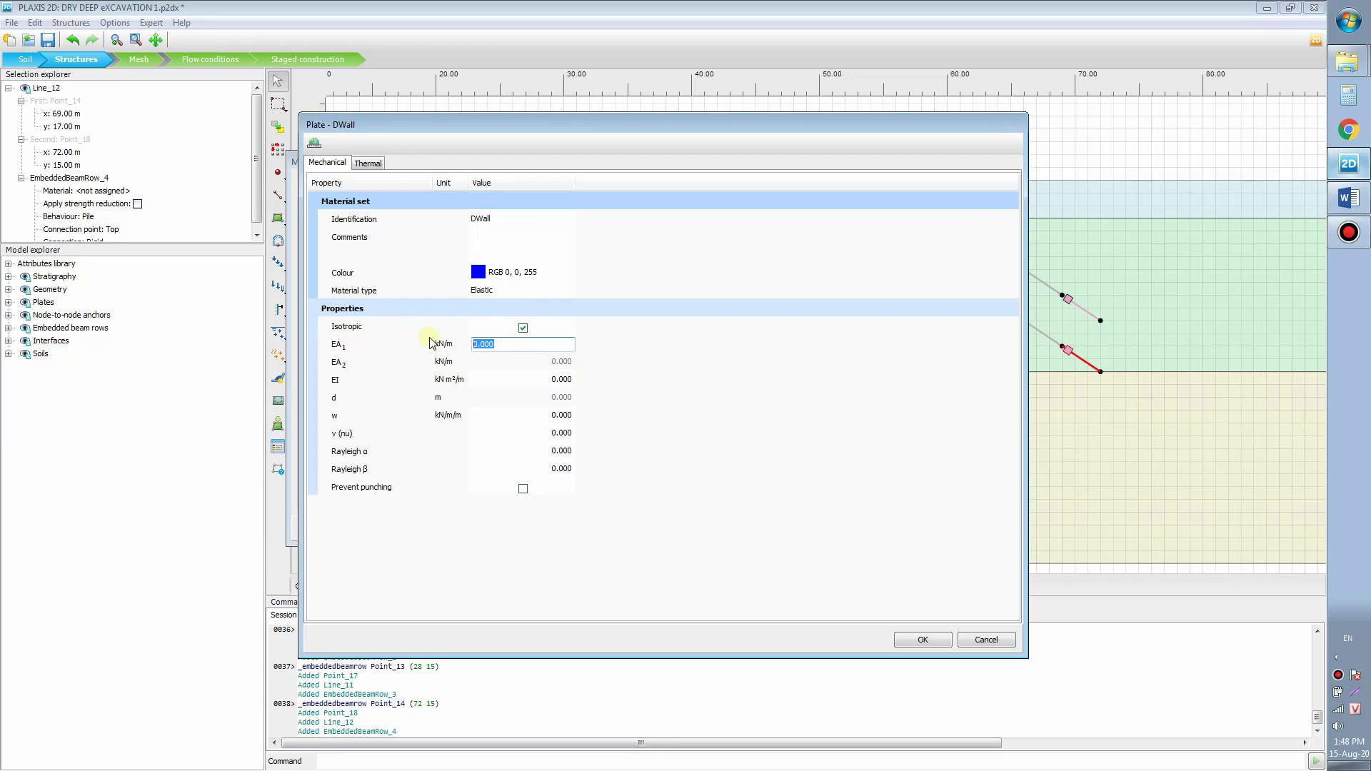
type("1.2e7")
left_click(519, 379)
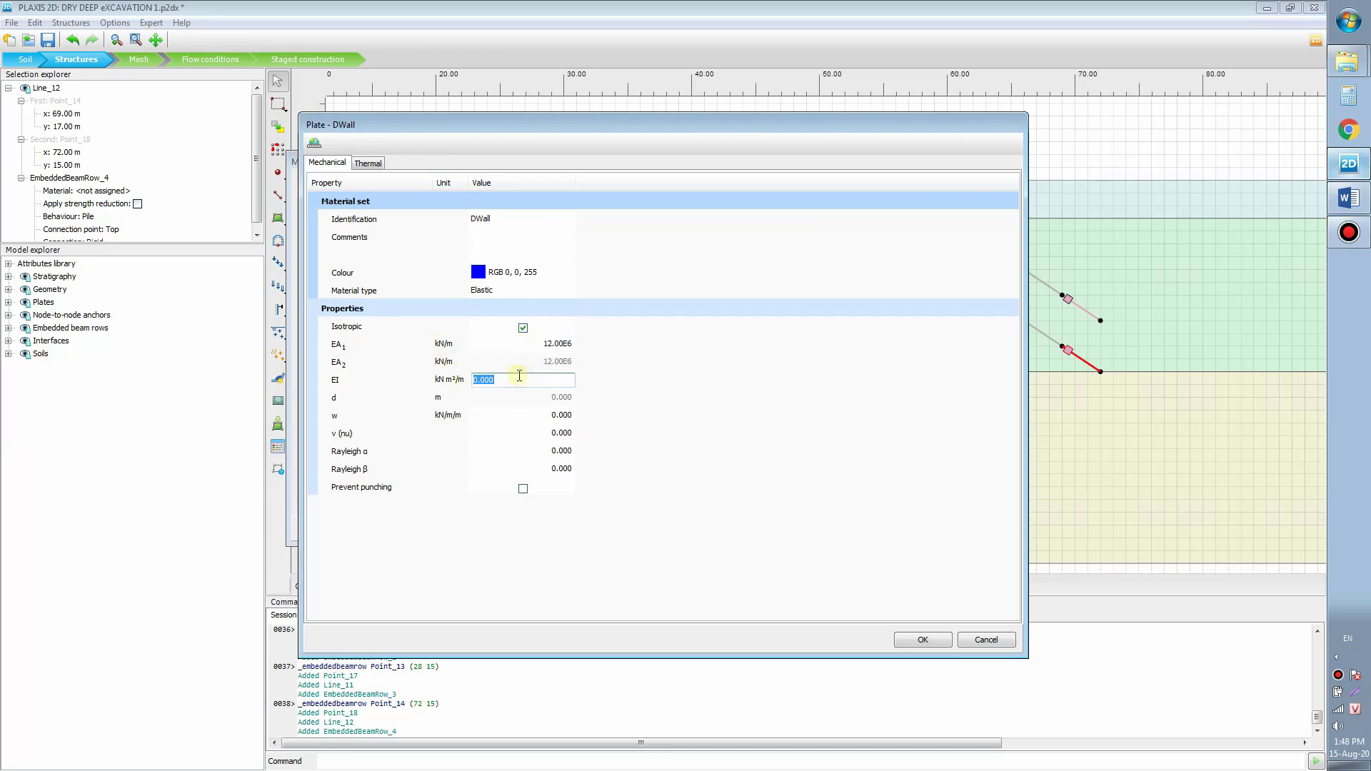
type("1.2e5")
left_click(547, 344)
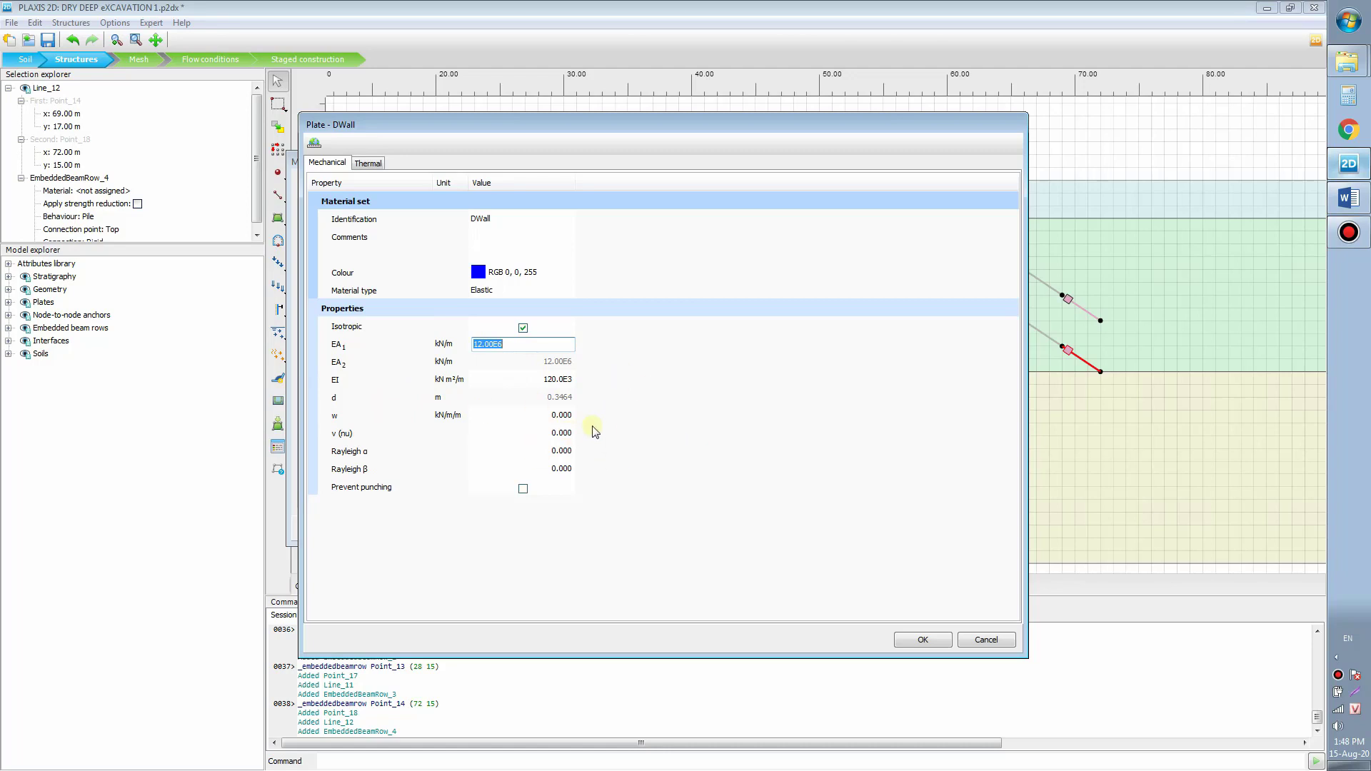
left_click(562, 417)
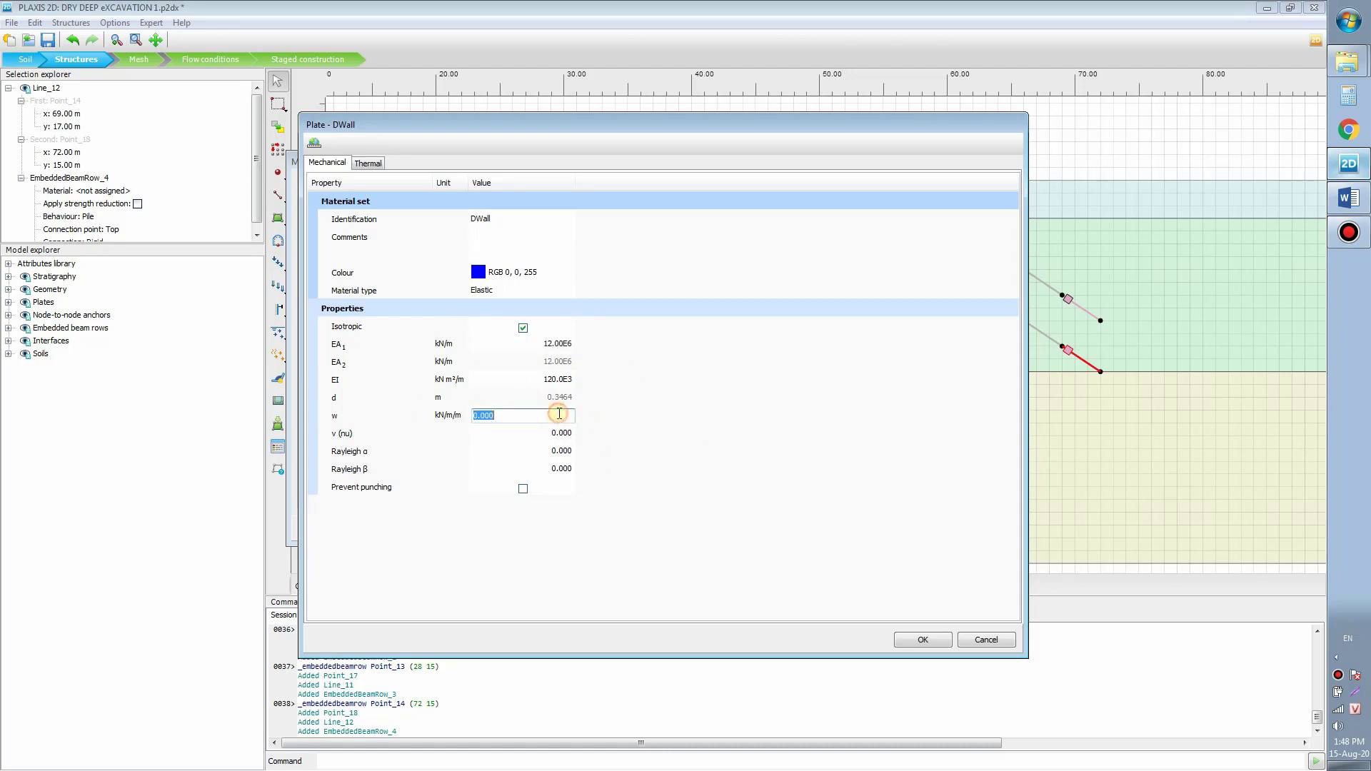
type("8.3")
left_click(550, 435)
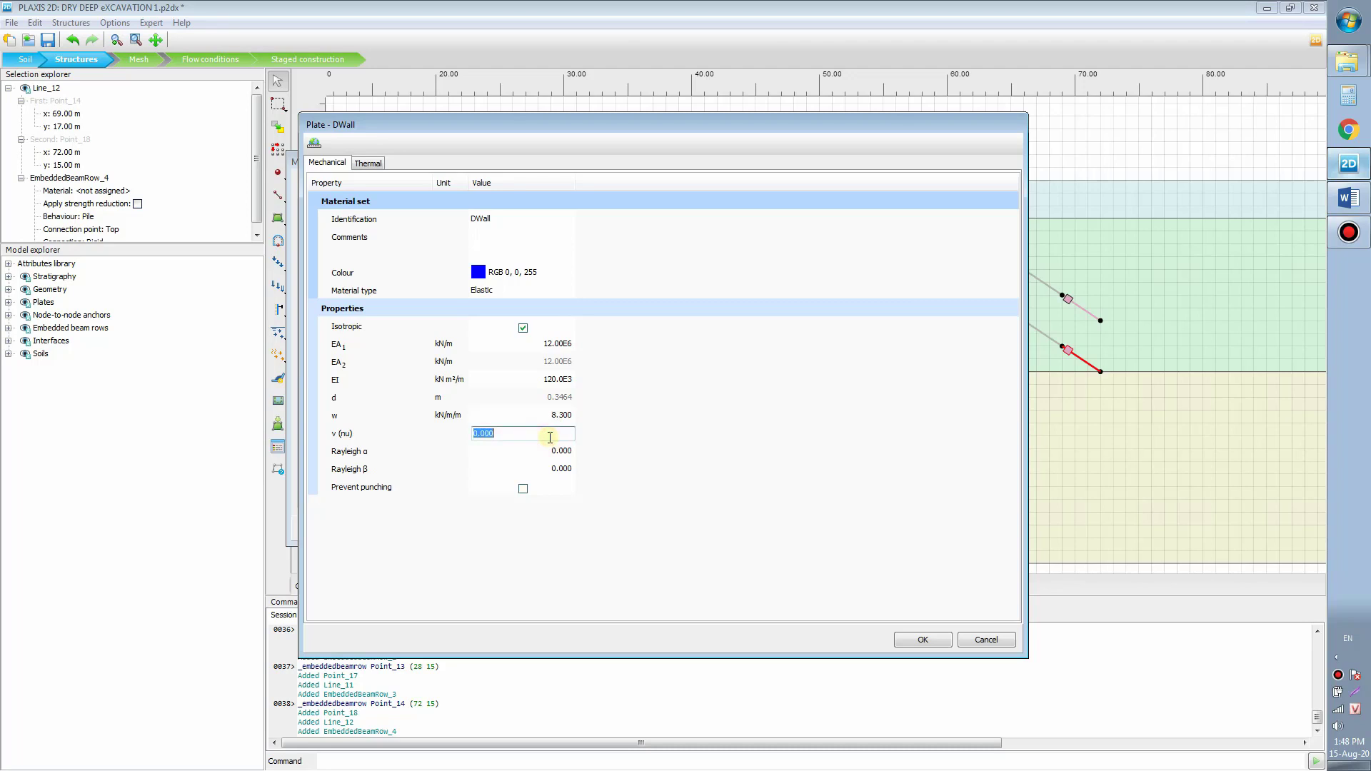
type("0.15")
left_click(923, 639)
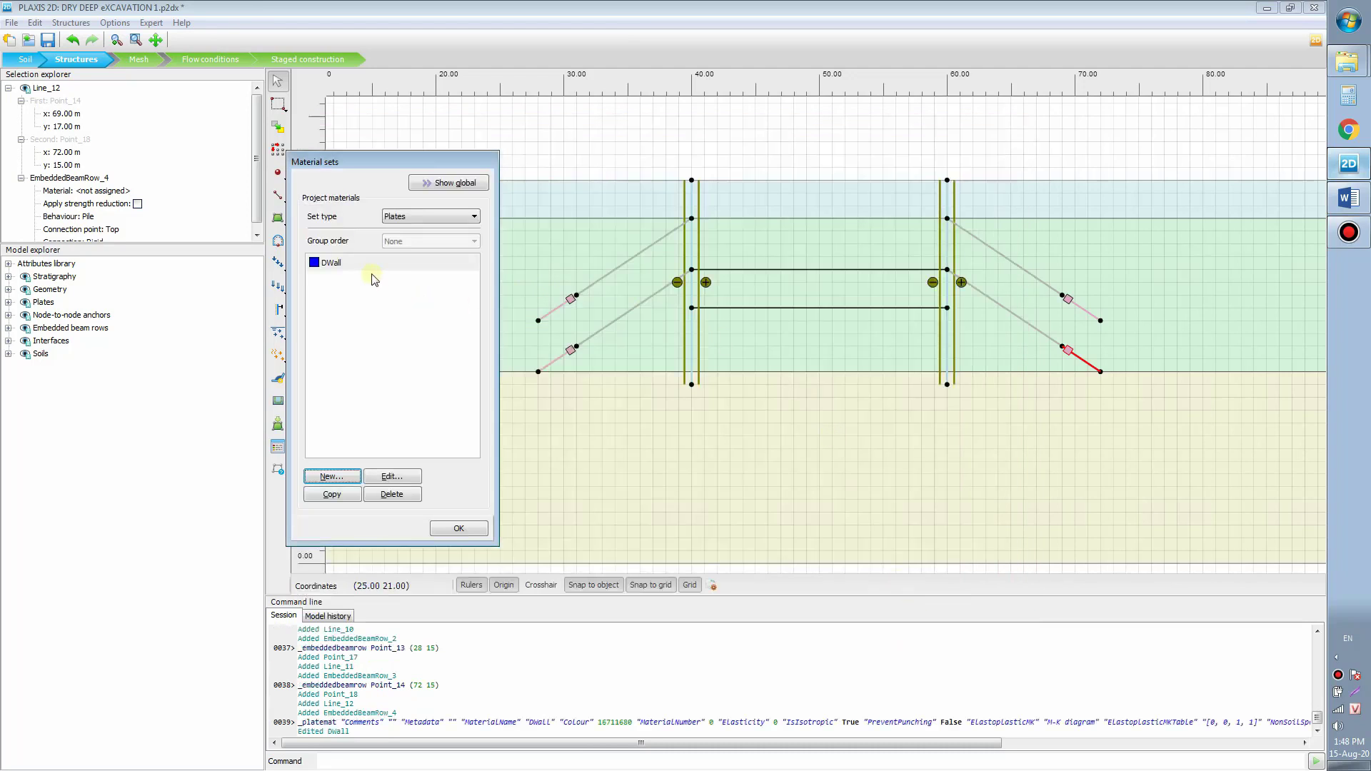
Step: Assign DWall to both the left and right wall plates
left_click_drag(373, 275, 692, 244)
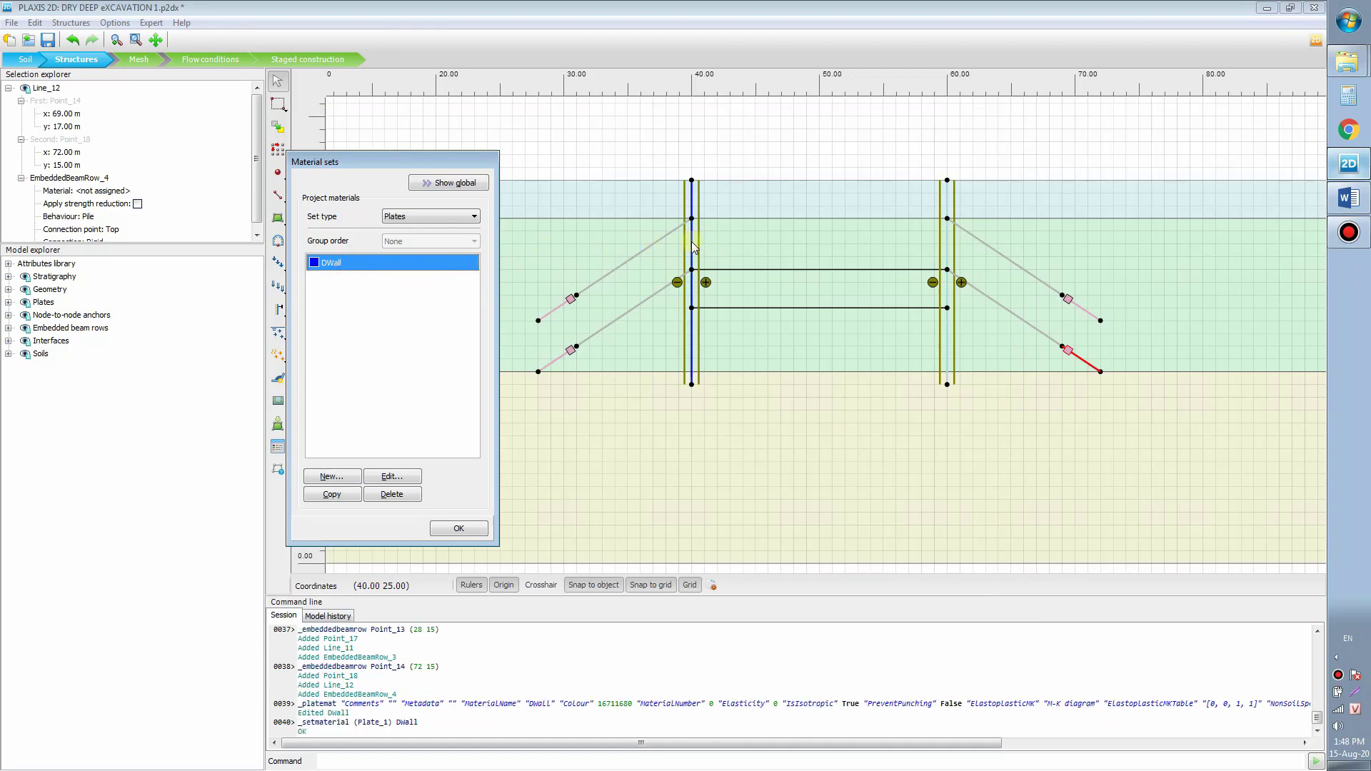
left_click_drag(357, 266, 948, 248)
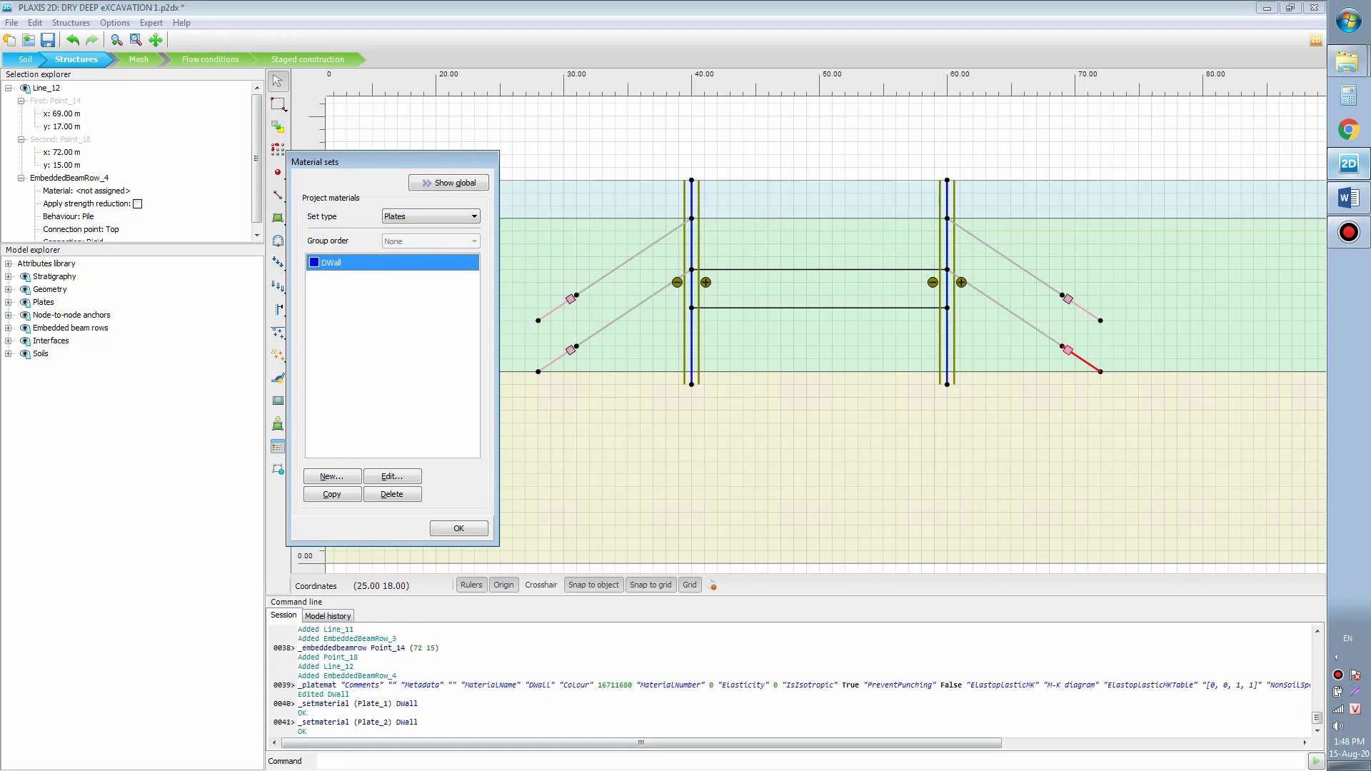
key("alt+Tab")
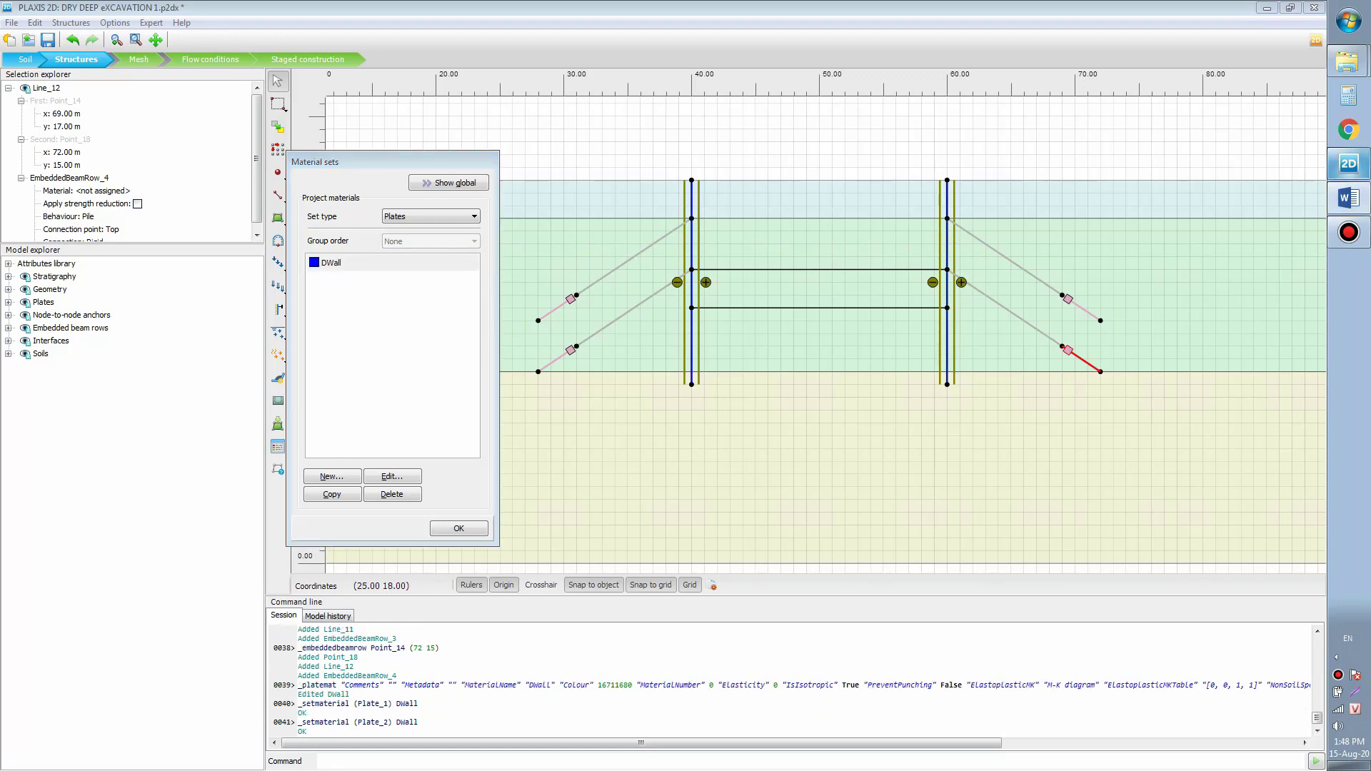
left_click(418, 216)
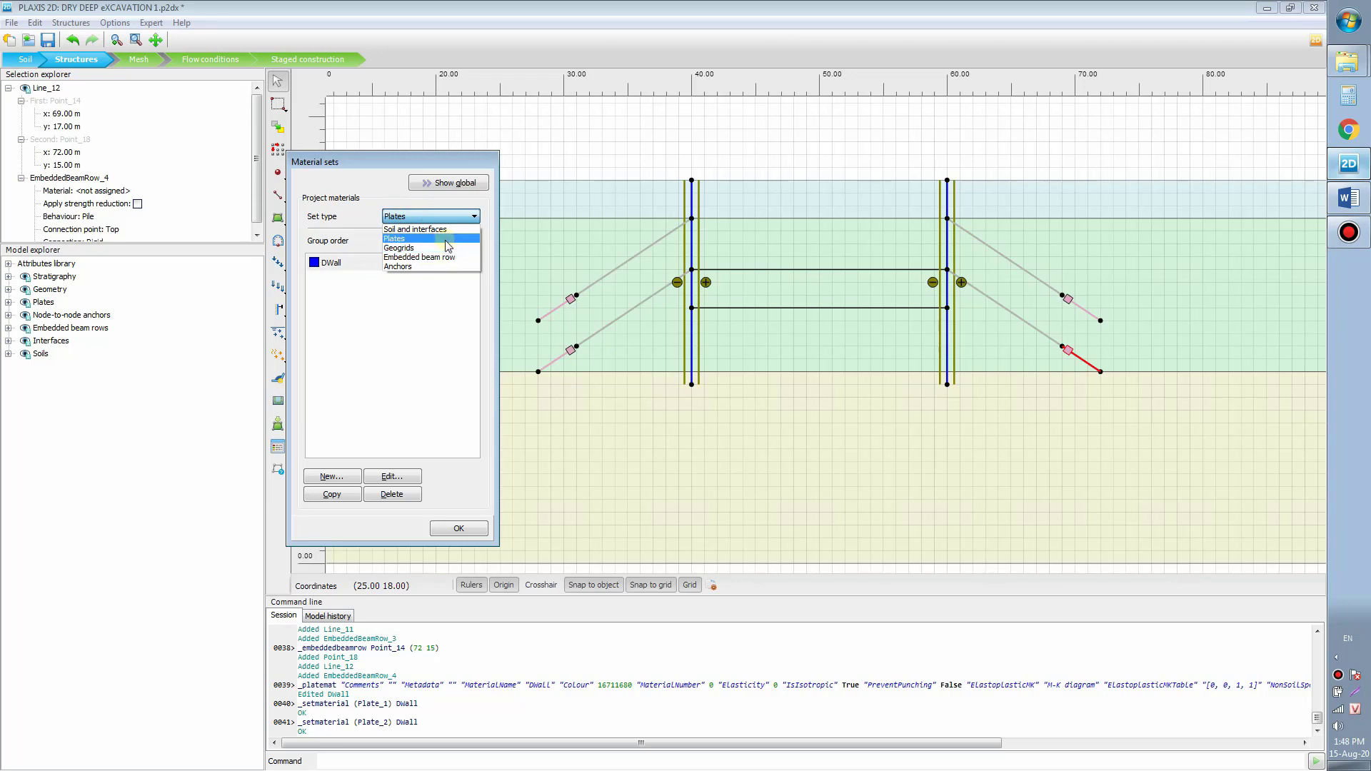
Step: Create an anchor material named Anchor with EA 5e5 kN and 2.5 m spacing
left_click(428, 266)
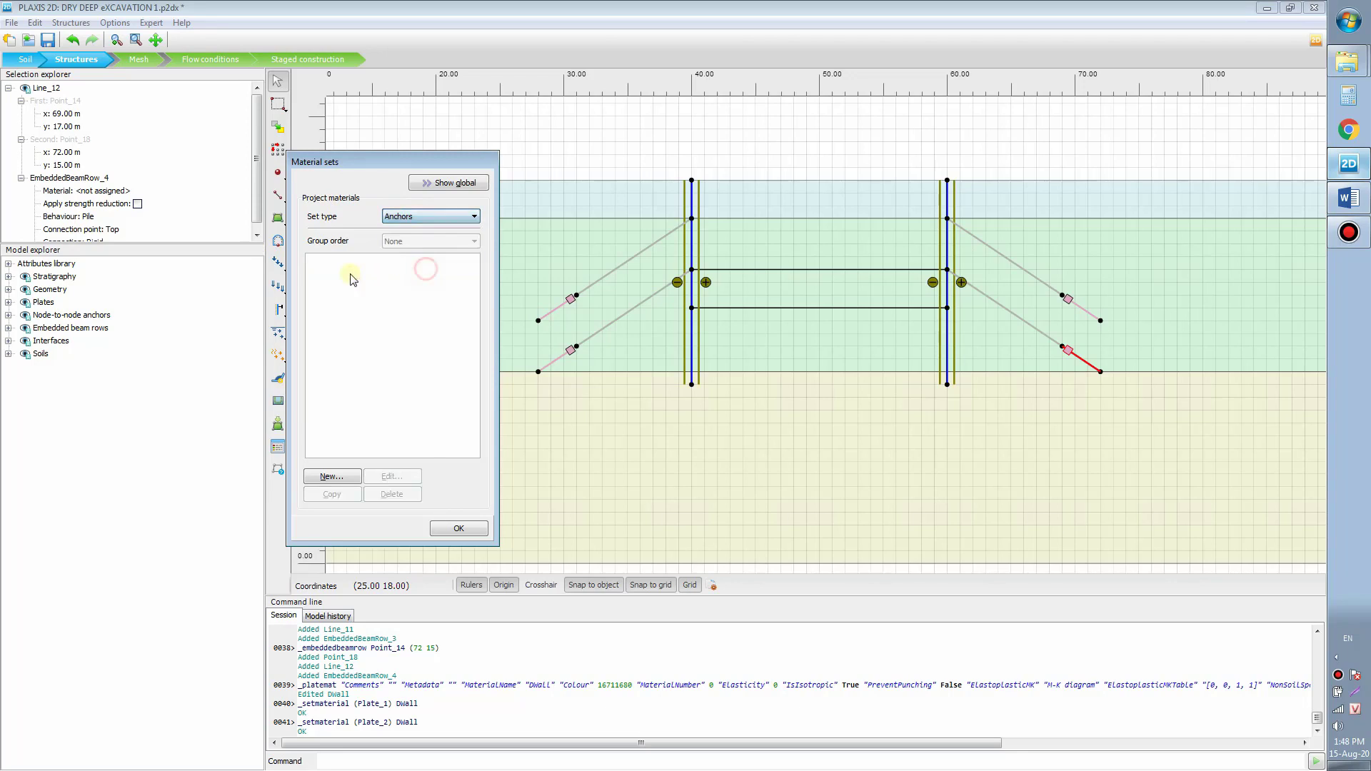
left_click(333, 476)
double_click(516, 220)
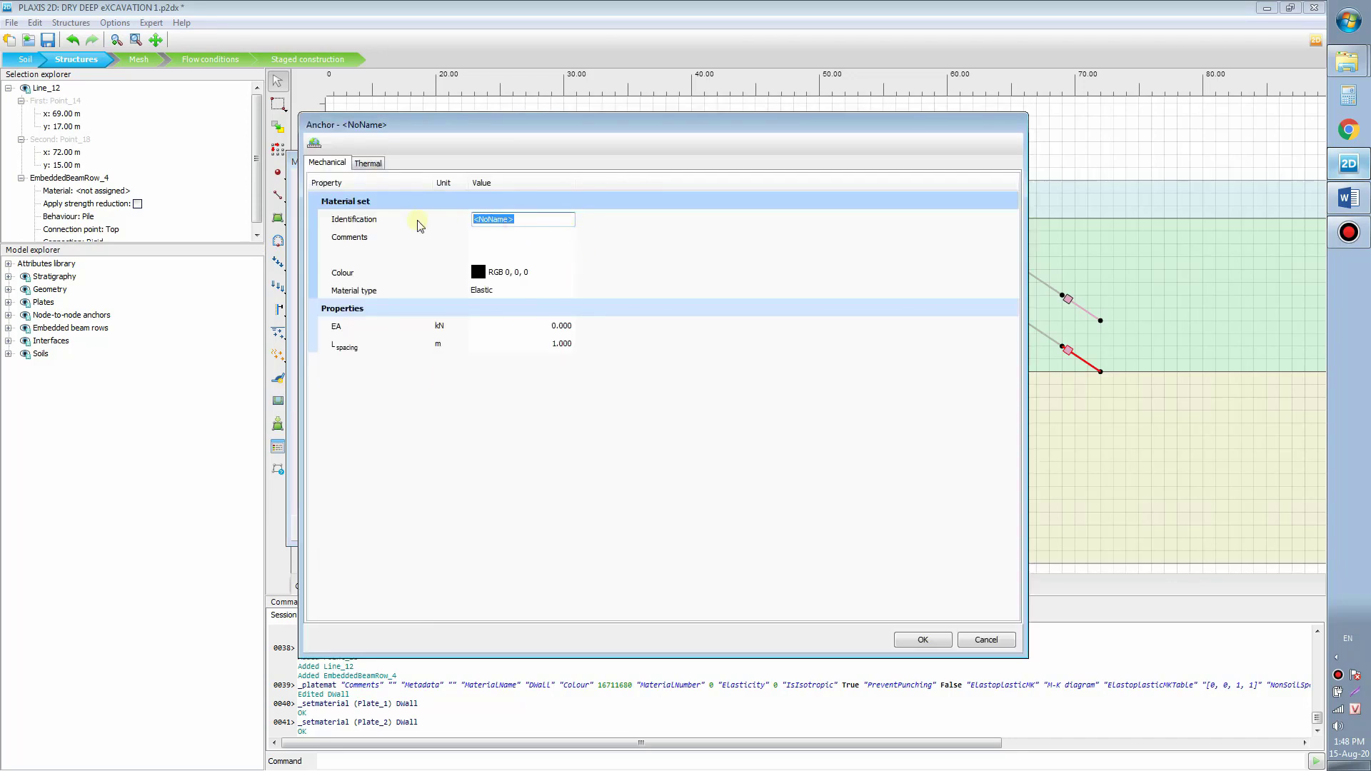
type("Anchor")
left_click(556, 327)
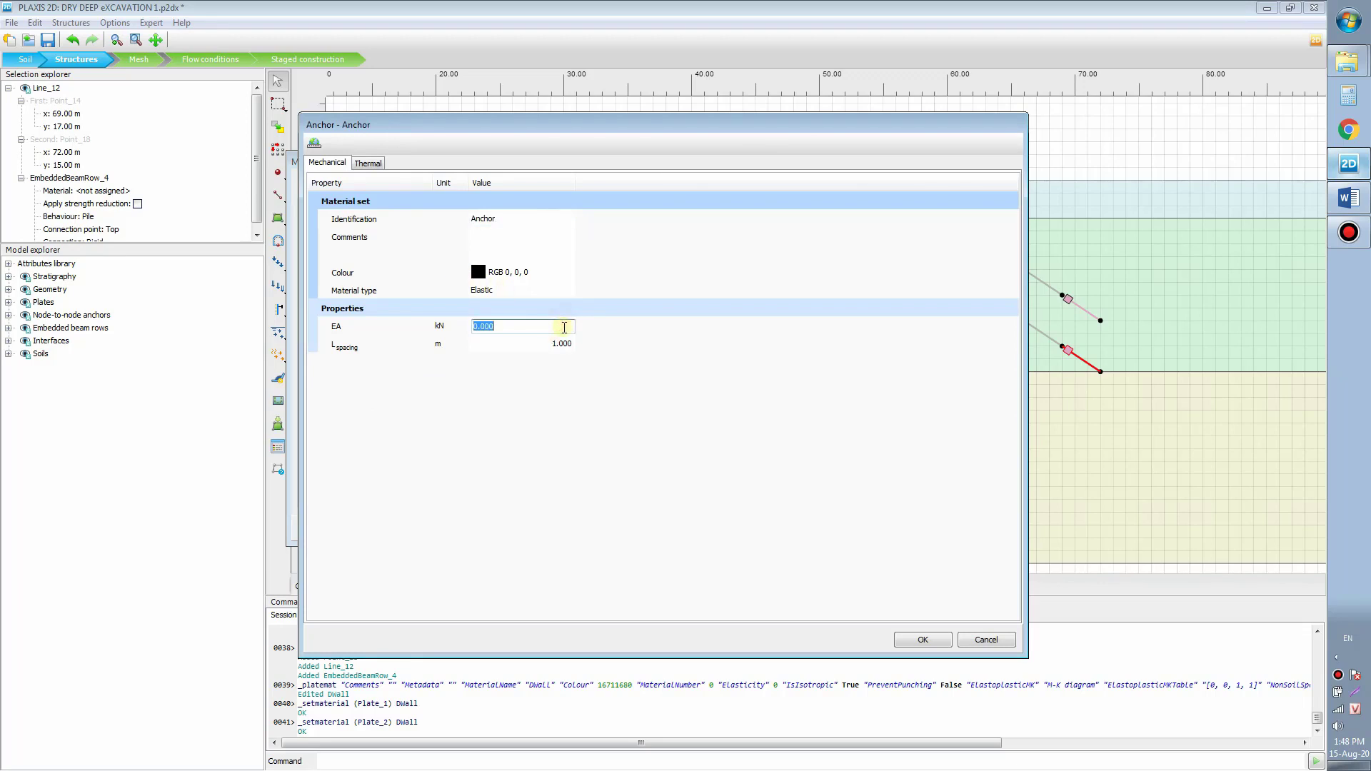
type("1.2e")
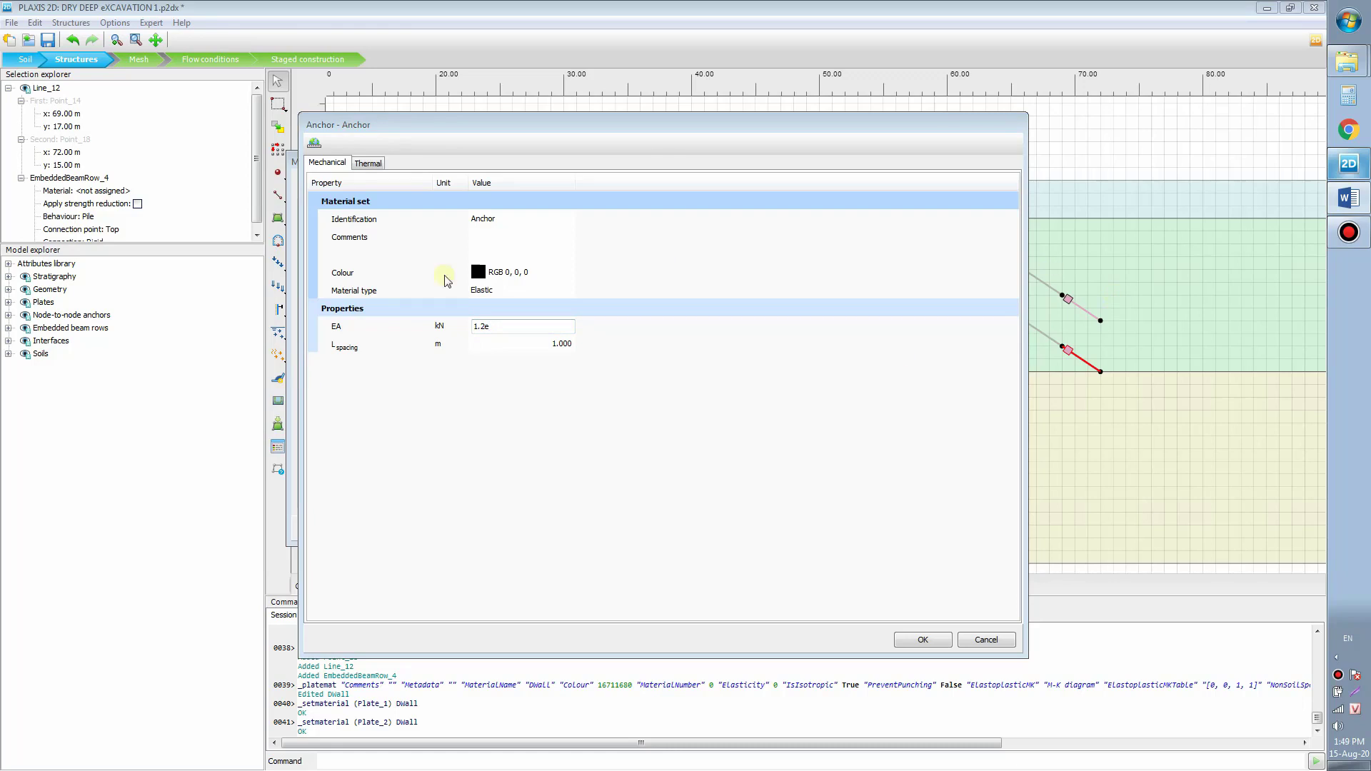
double_click(517, 326)
type("5")
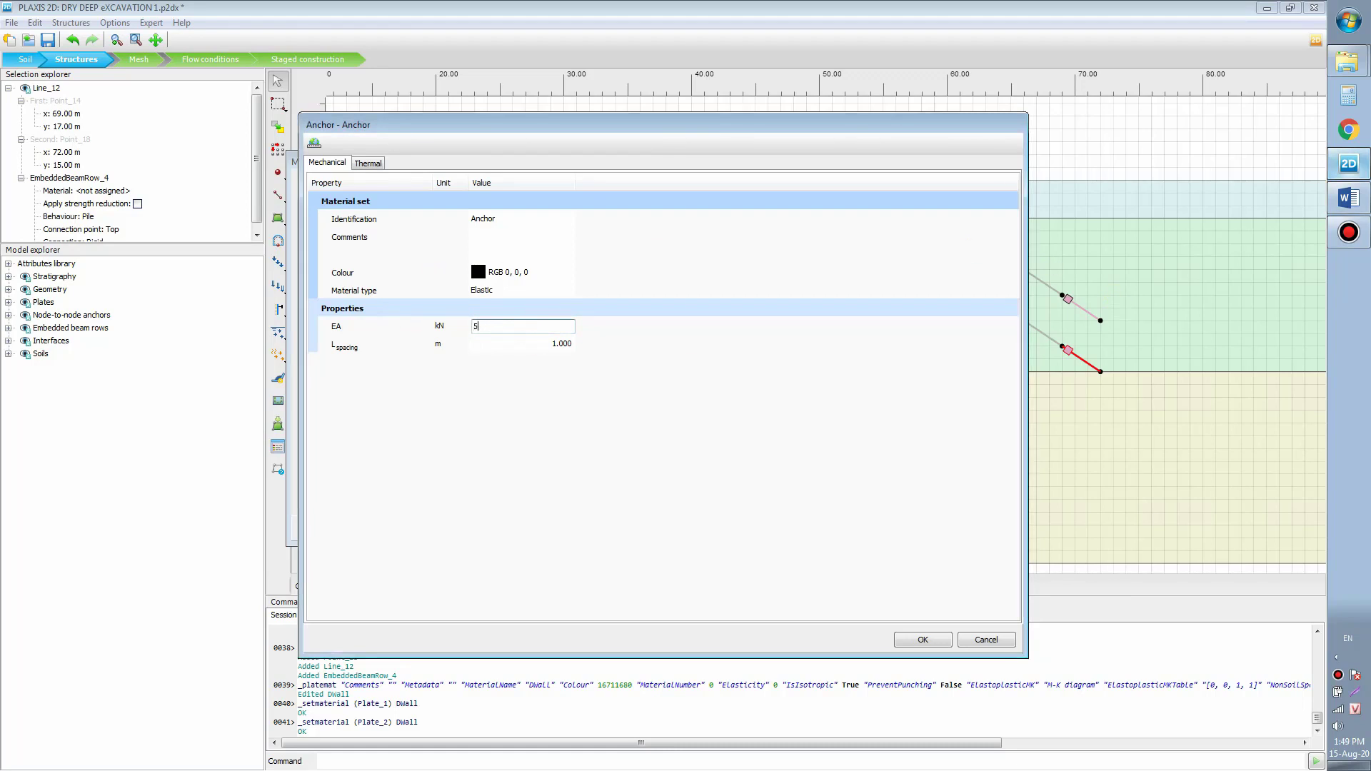
type("e5")
left_click(500, 346)
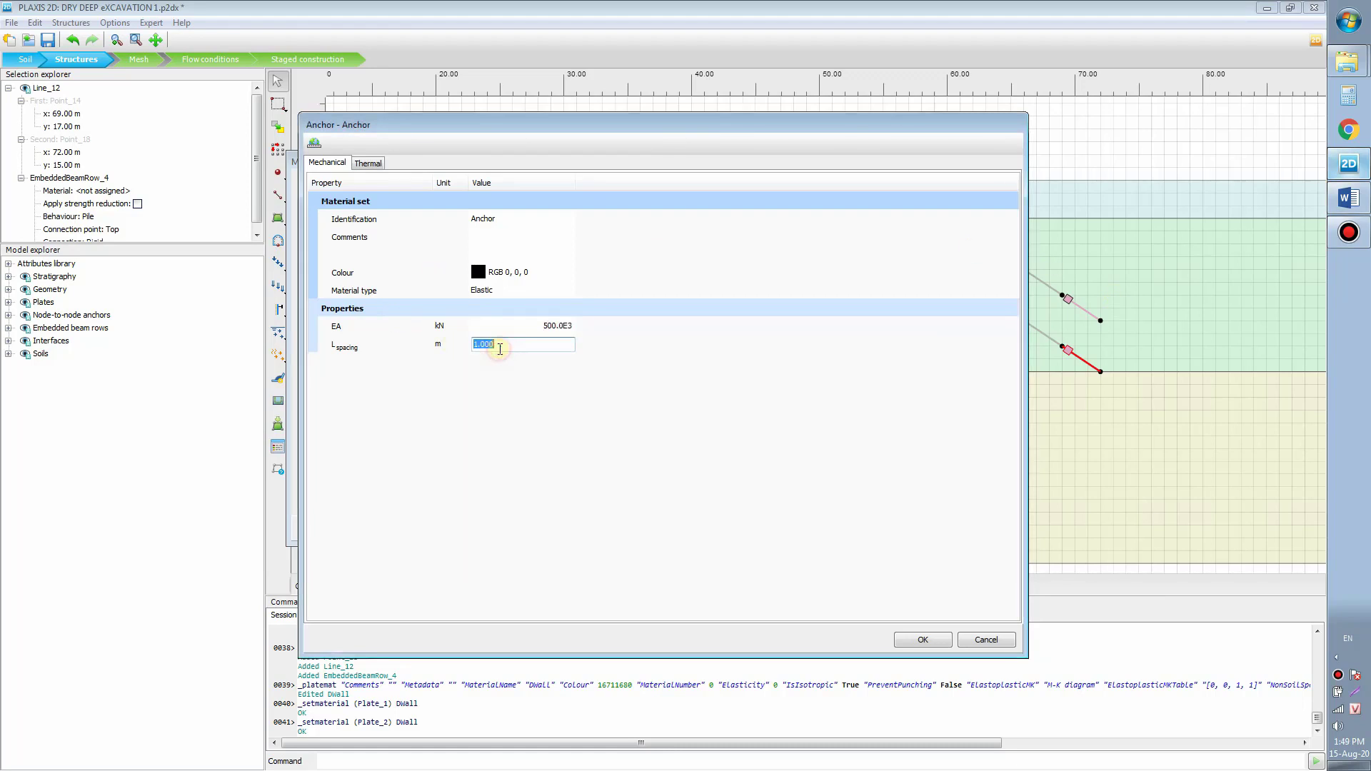
type("2.5")
left_click(928, 639)
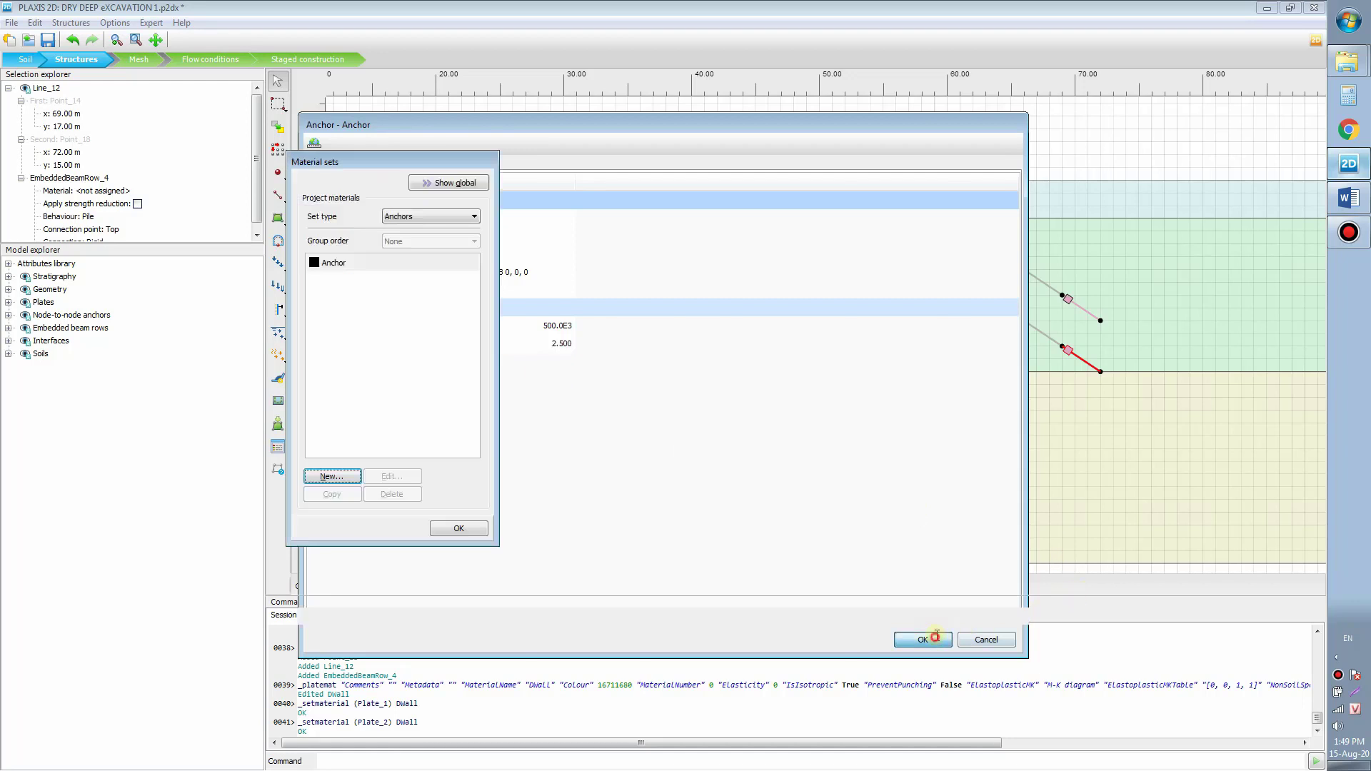
Step: Assign the Anchor material to the upper and lower anchors on both sides
left_click_drag(330, 267, 636, 263)
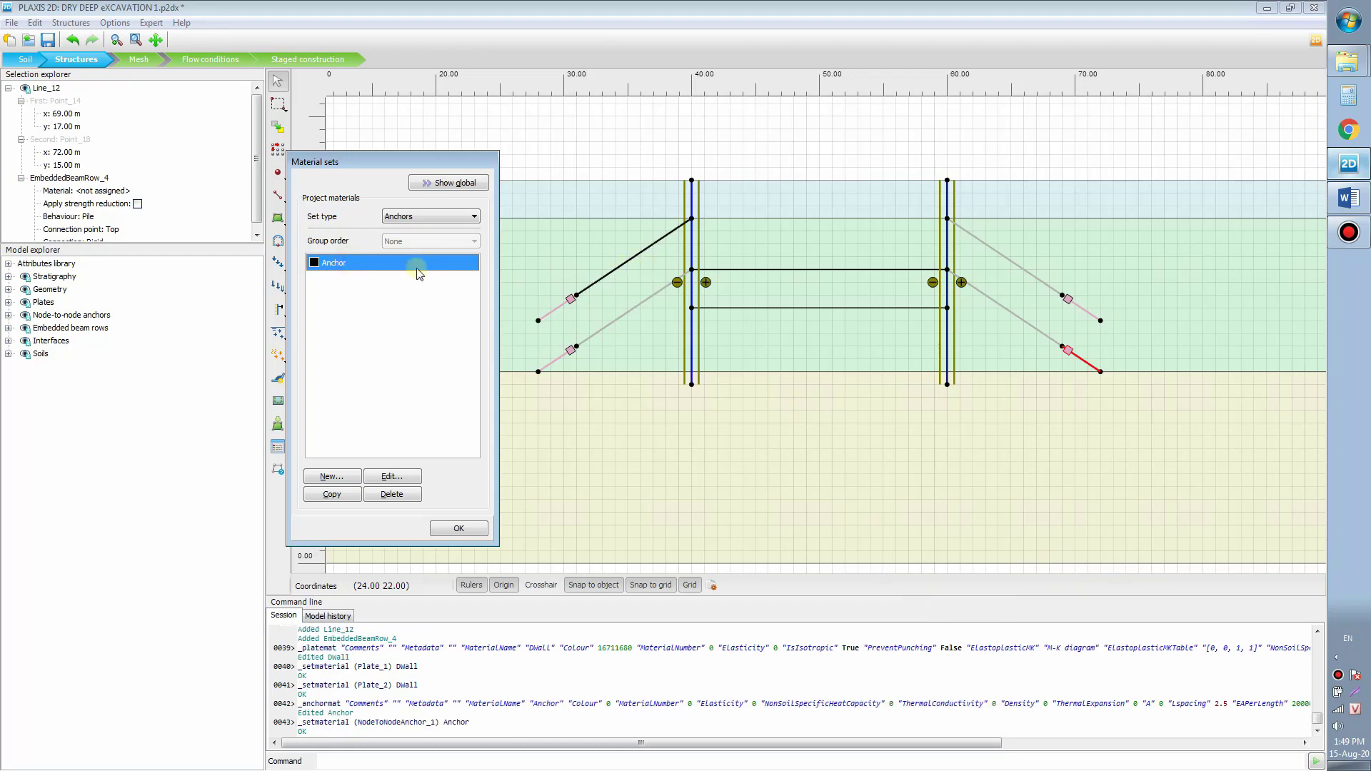
left_click_drag(420, 266, 643, 307)
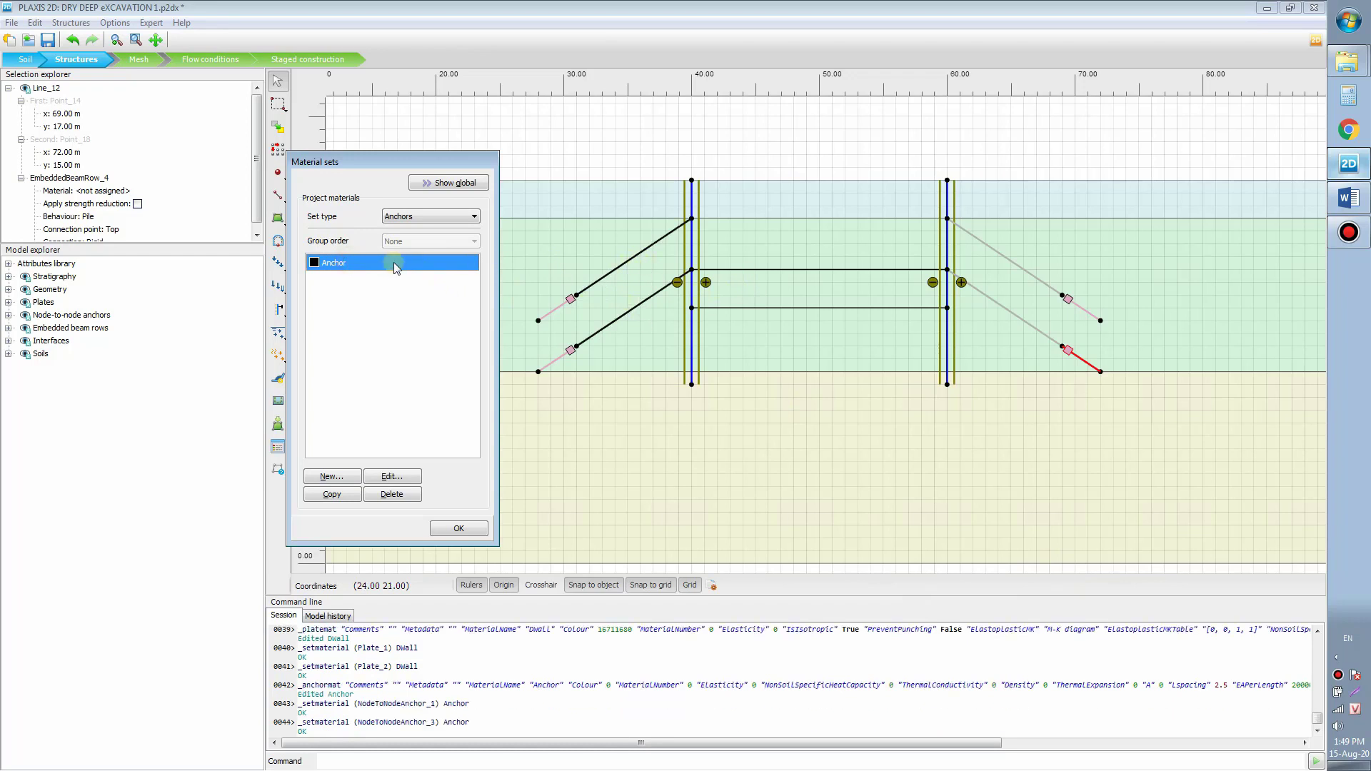
left_click_drag(393, 265, 1003, 259)
left_click_drag(406, 263, 1001, 307)
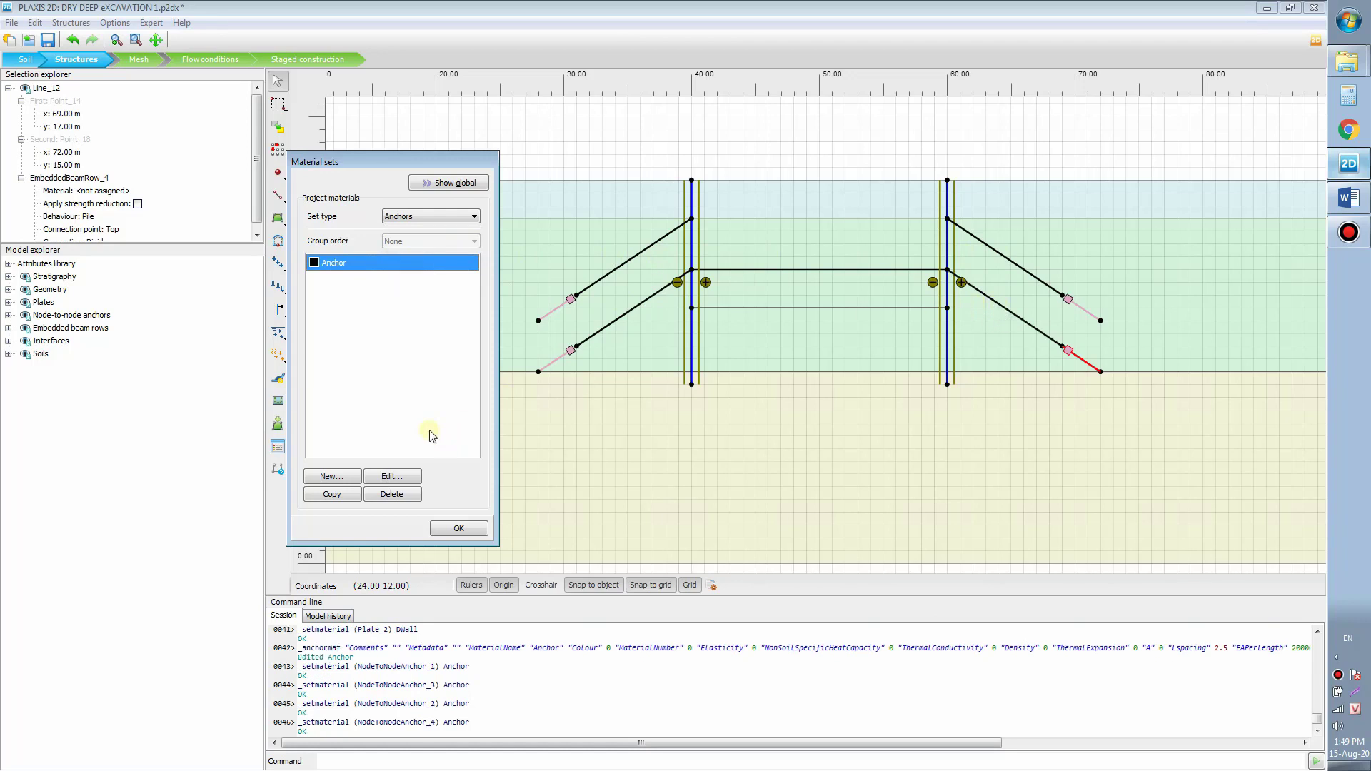
left_click(385, 433)
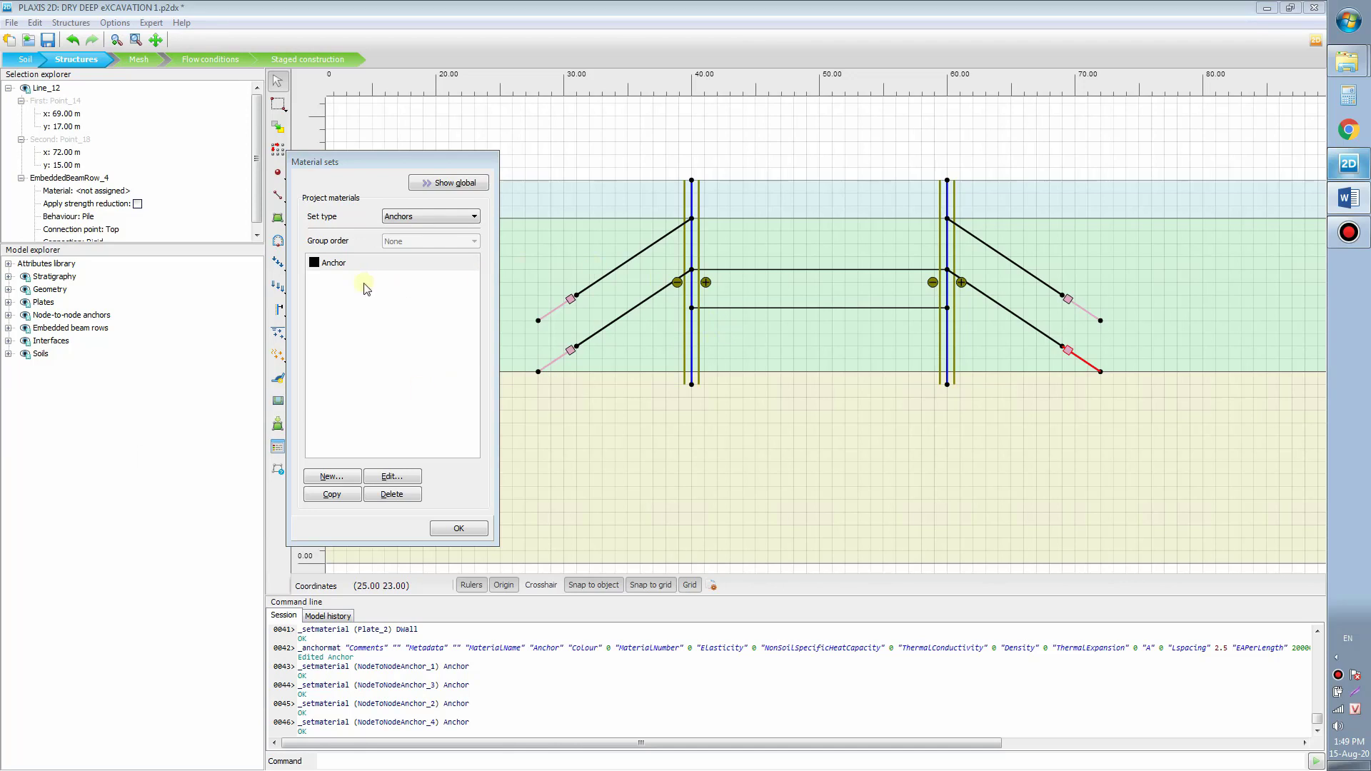
Step: Create a new embedded beam row material named Grout with stiffness E 7.07e6
left_click(444, 218)
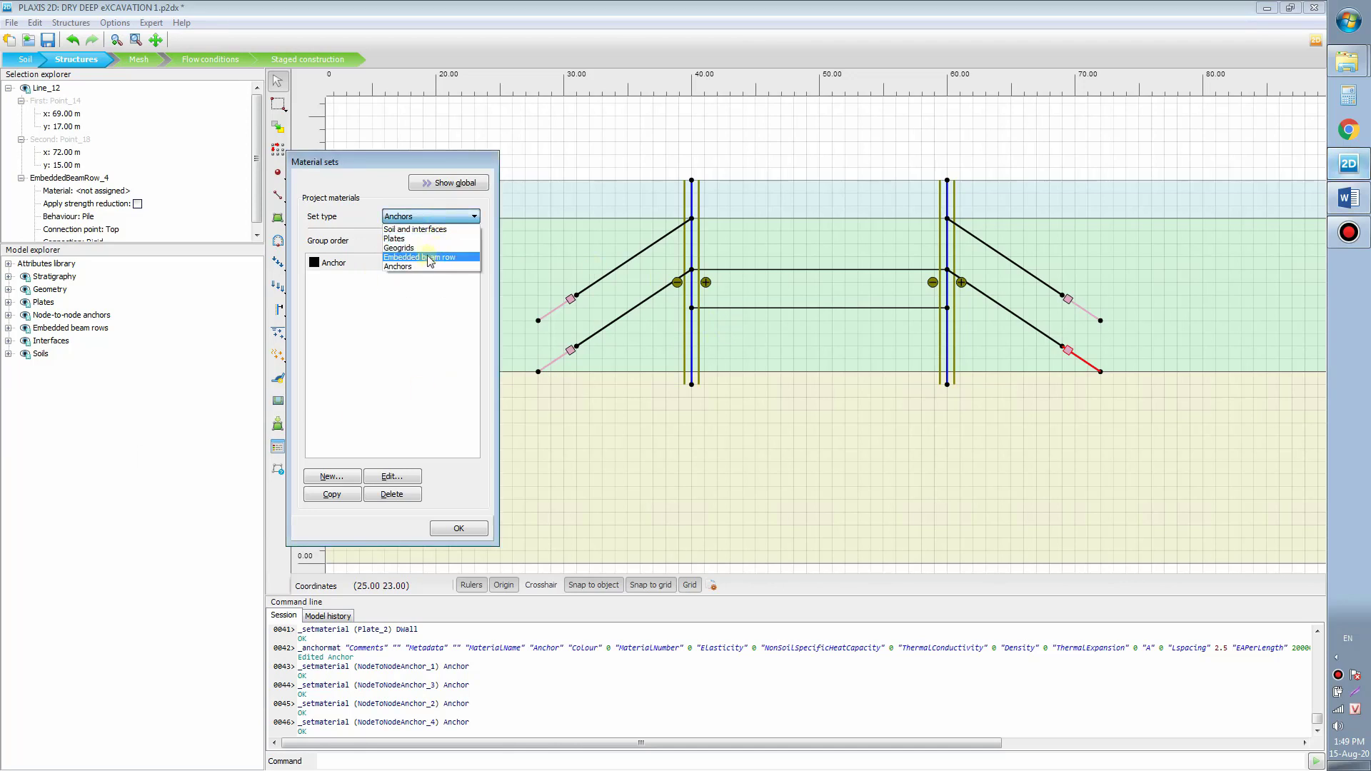
left_click(431, 258)
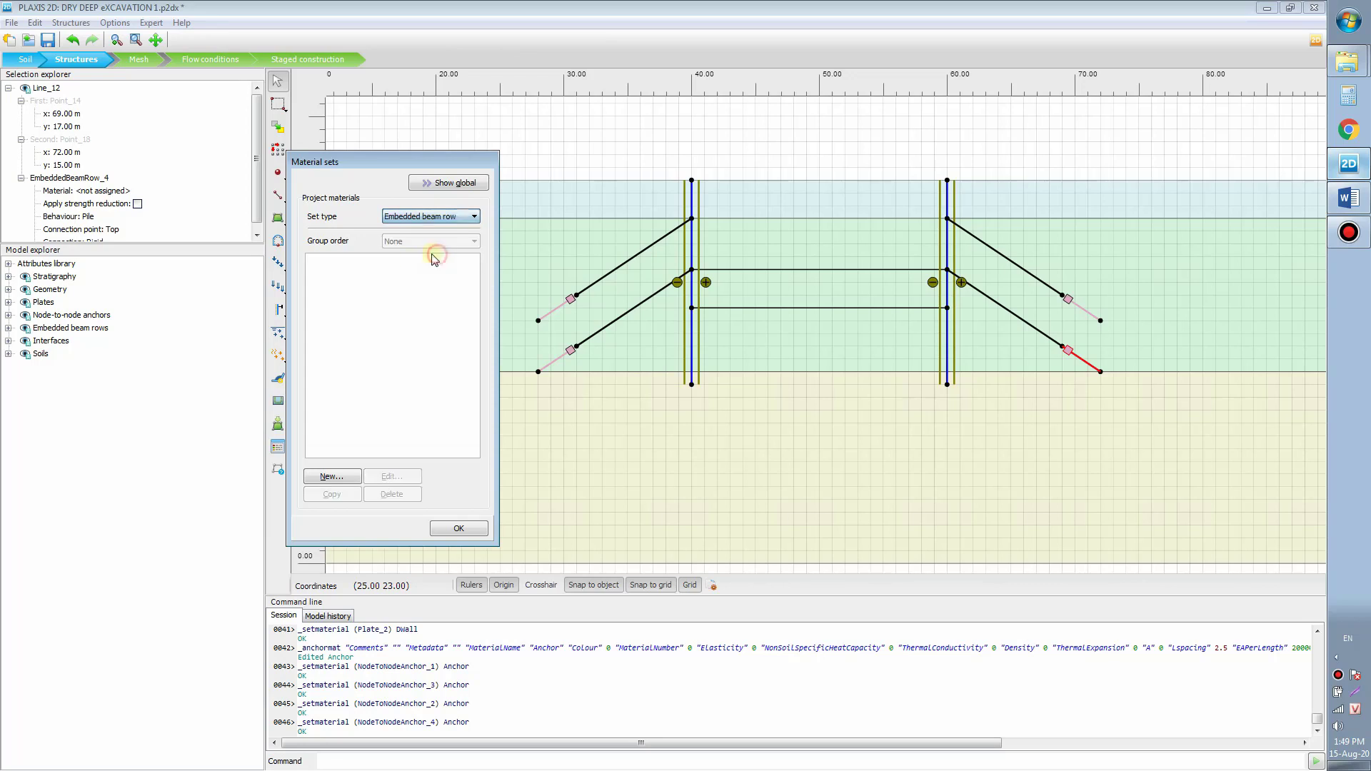
left_click(329, 480)
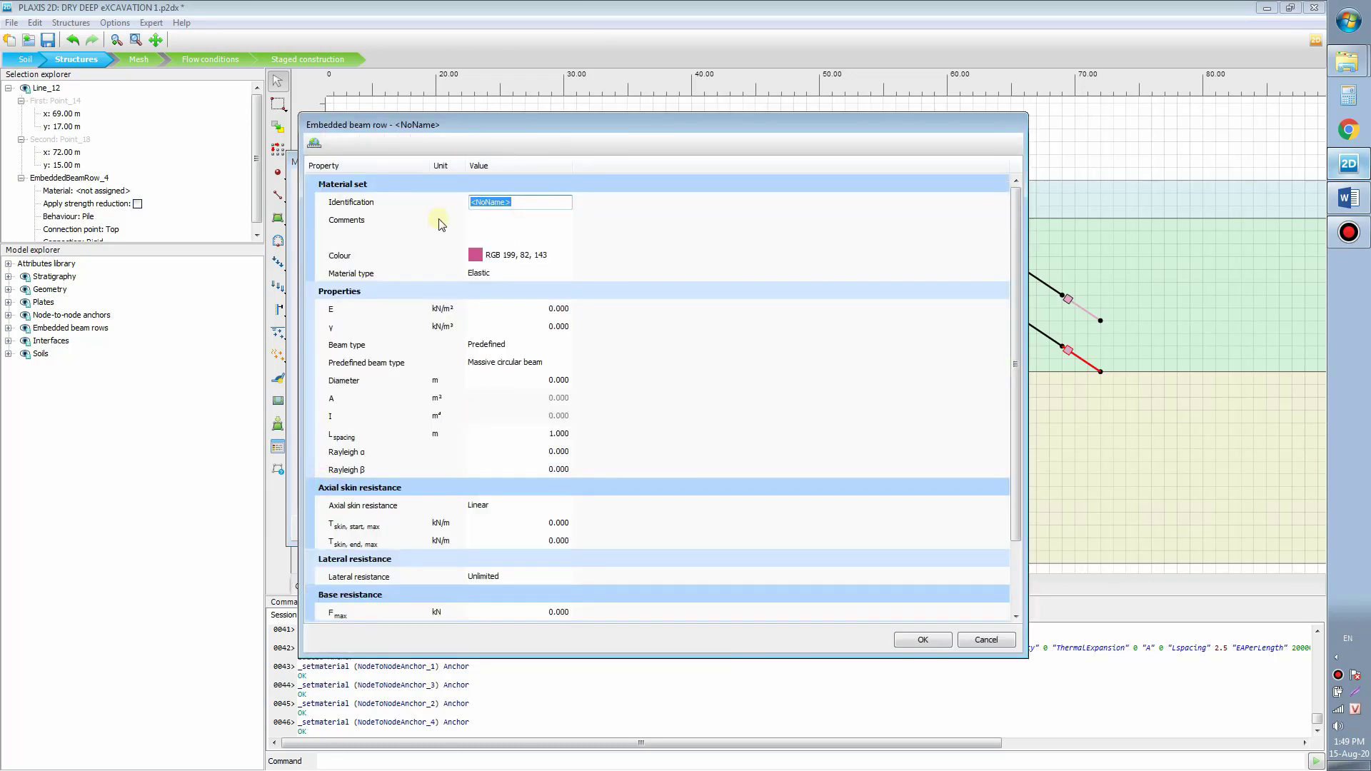
type("Grout")
left_click(535, 311)
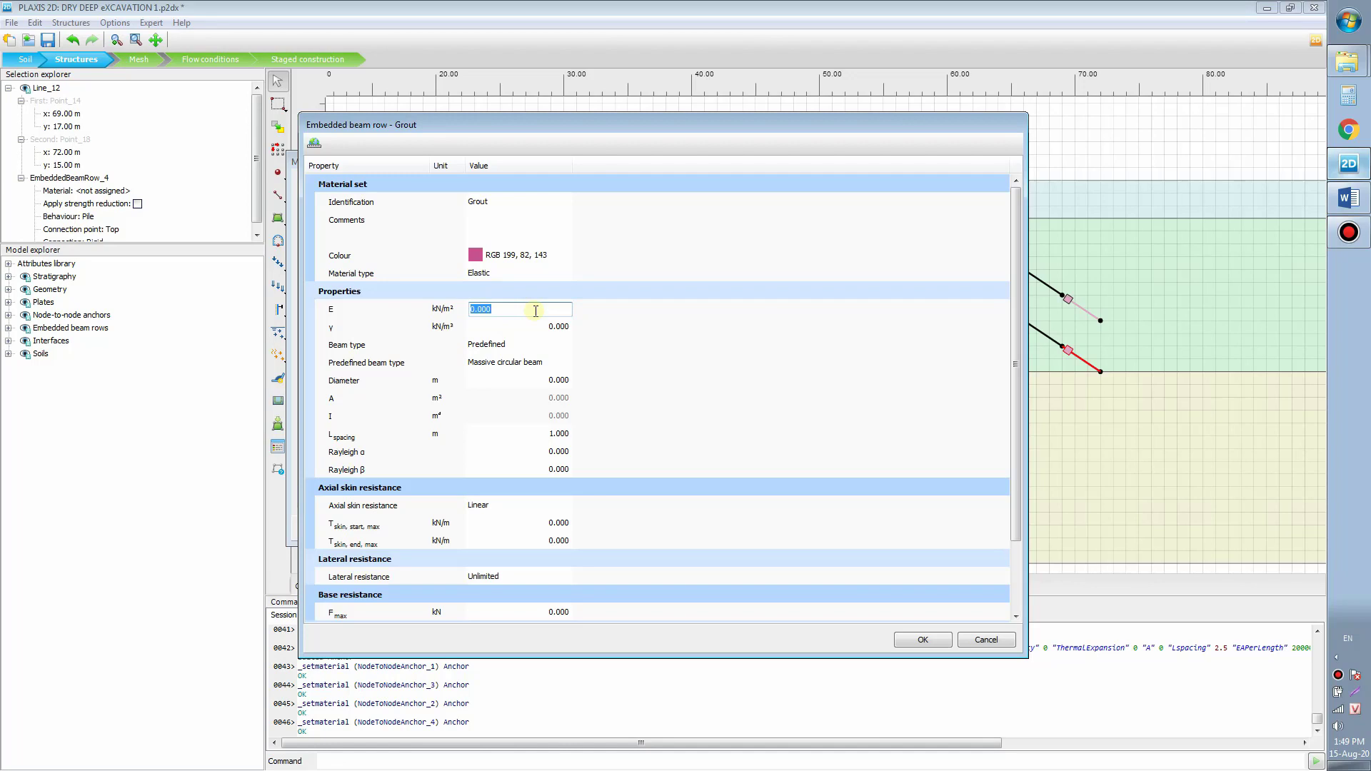
type("7")
left_click(521, 380)
Step: Give Grout a 0.3 m diameter, 2.5 m spacing and start/end skin resistance 400
type("0.3")
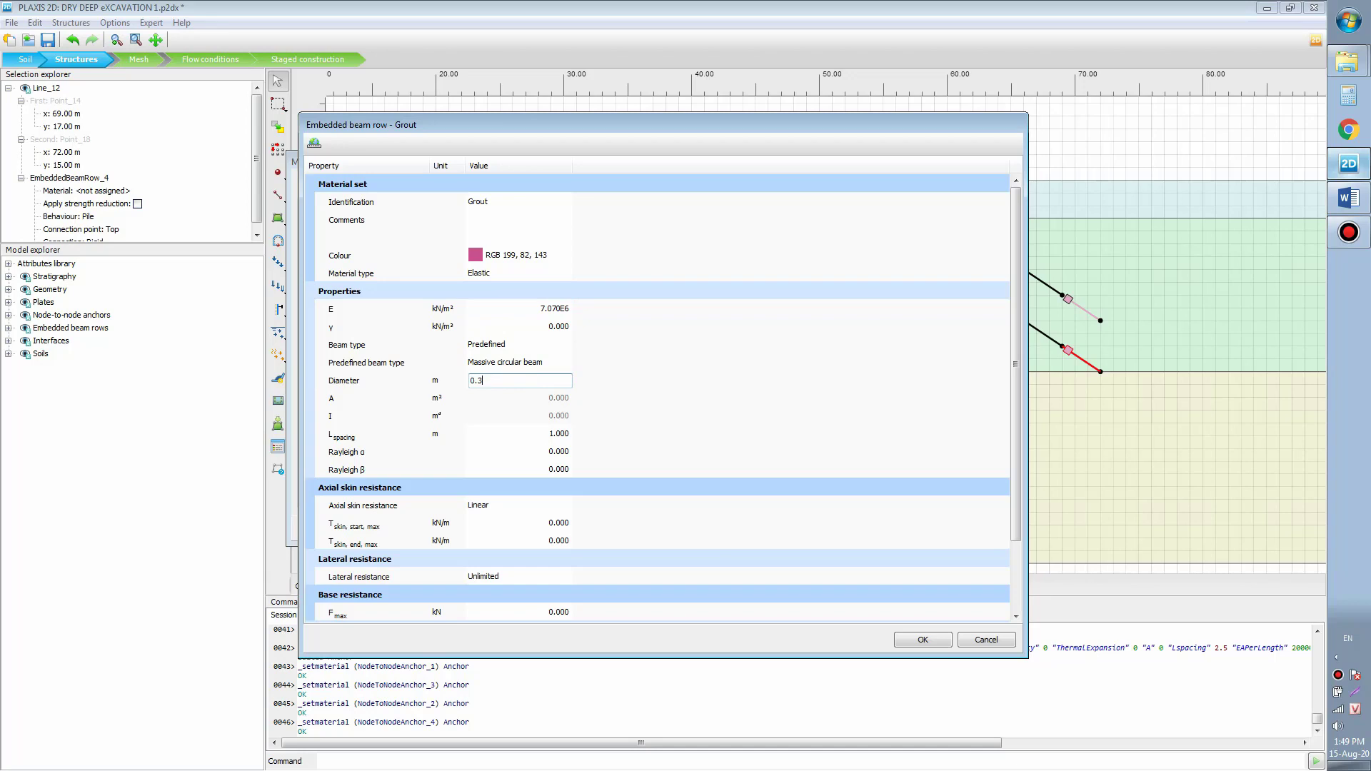
left_click(537, 431)
type("2.5")
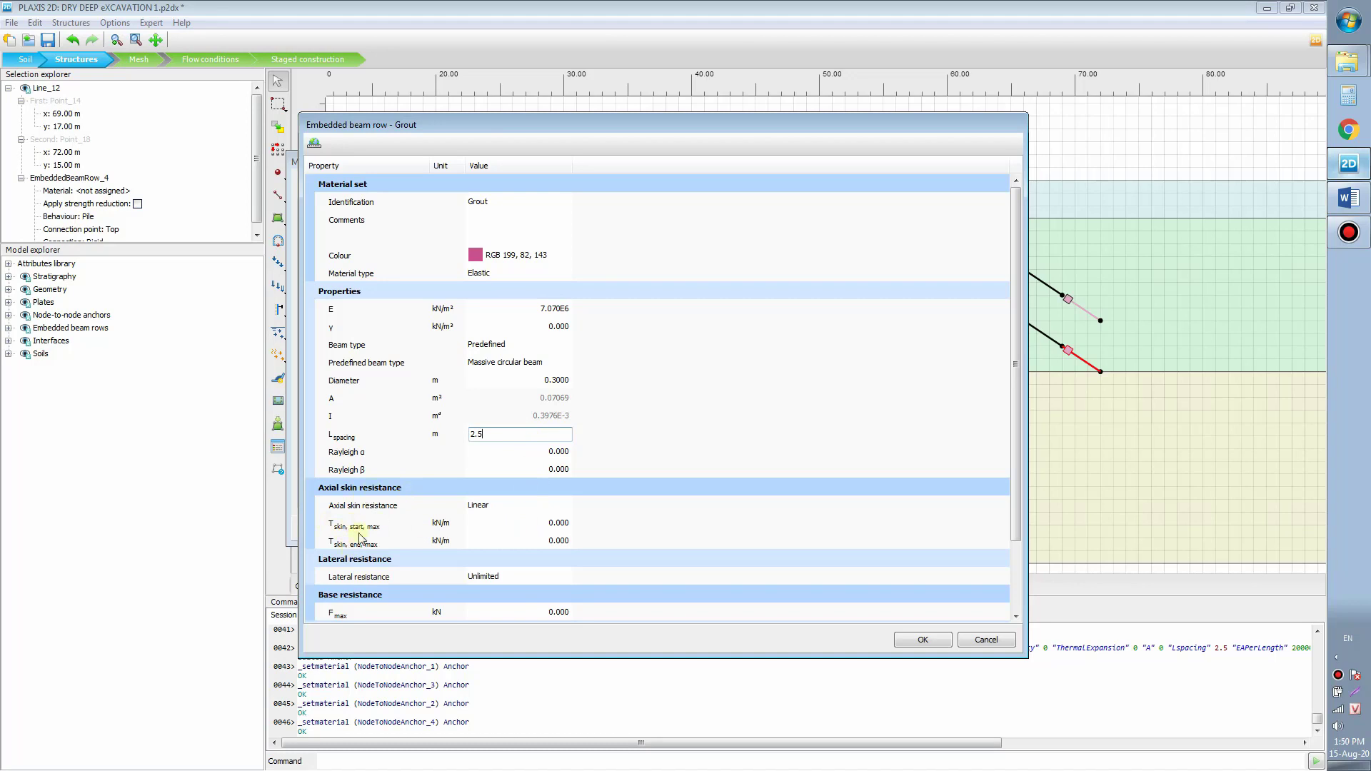
left_click(535, 524)
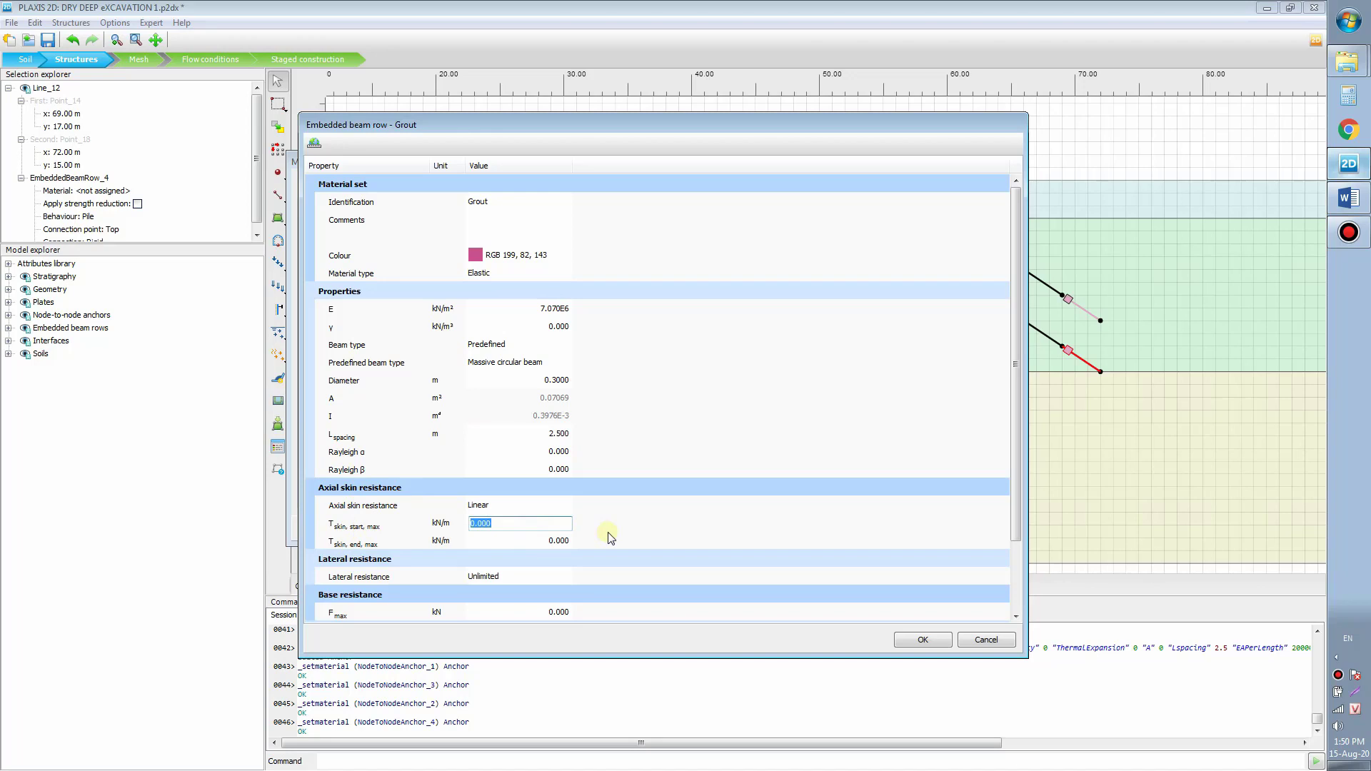
type("4")
left_click(533, 543)
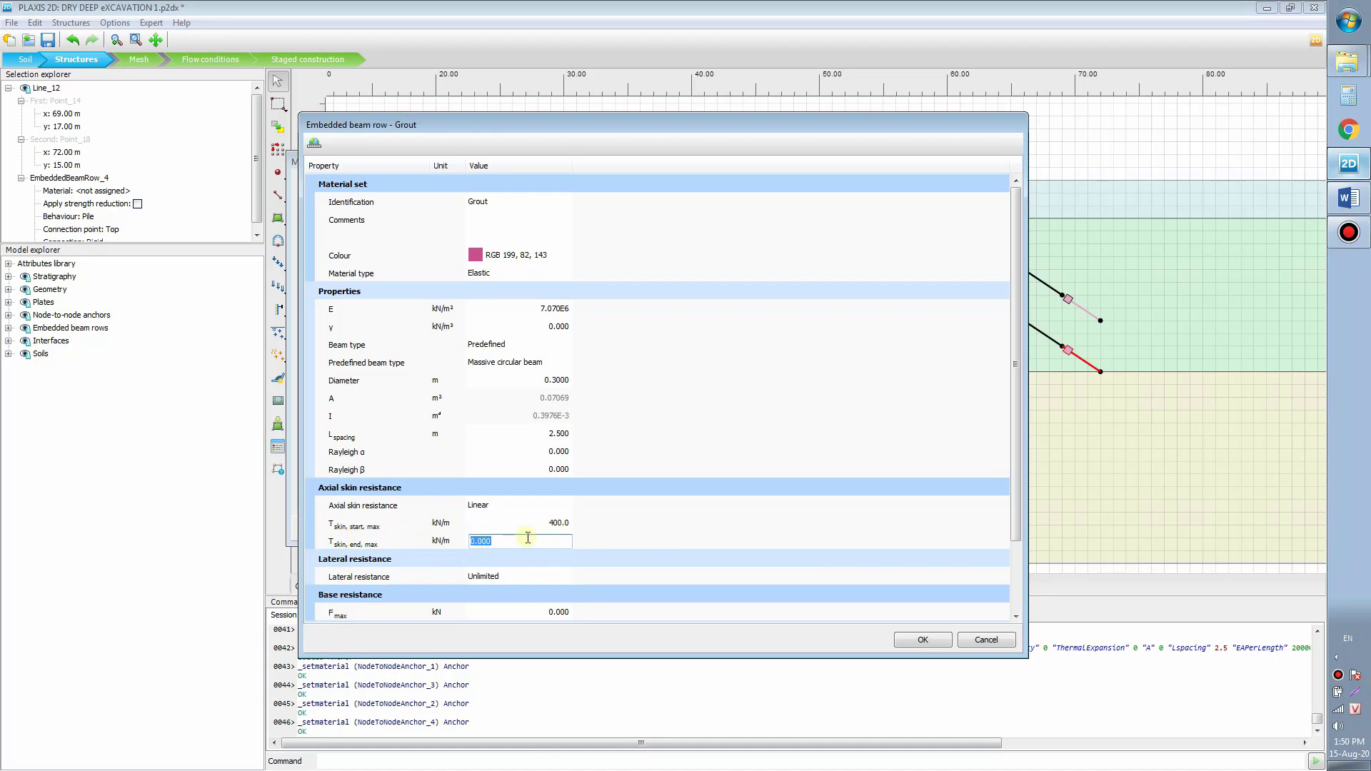
type("4")
left_click(504, 543)
left_click(930, 642)
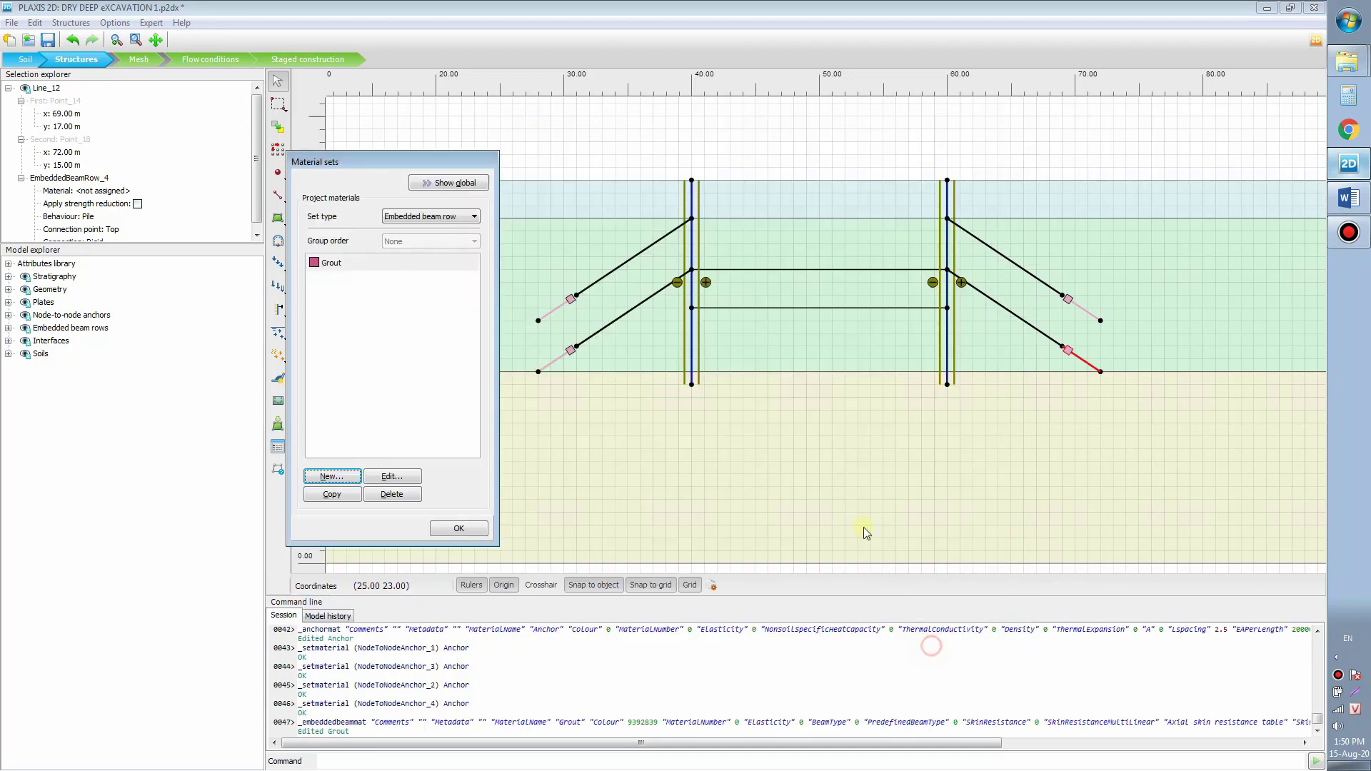
Step: Assign the Grout material to the embedded beam rows of the anchors
left_click_drag(394, 262, 563, 313)
left_click_drag(322, 264, 1078, 312)
left_click_drag(419, 263, 1091, 366)
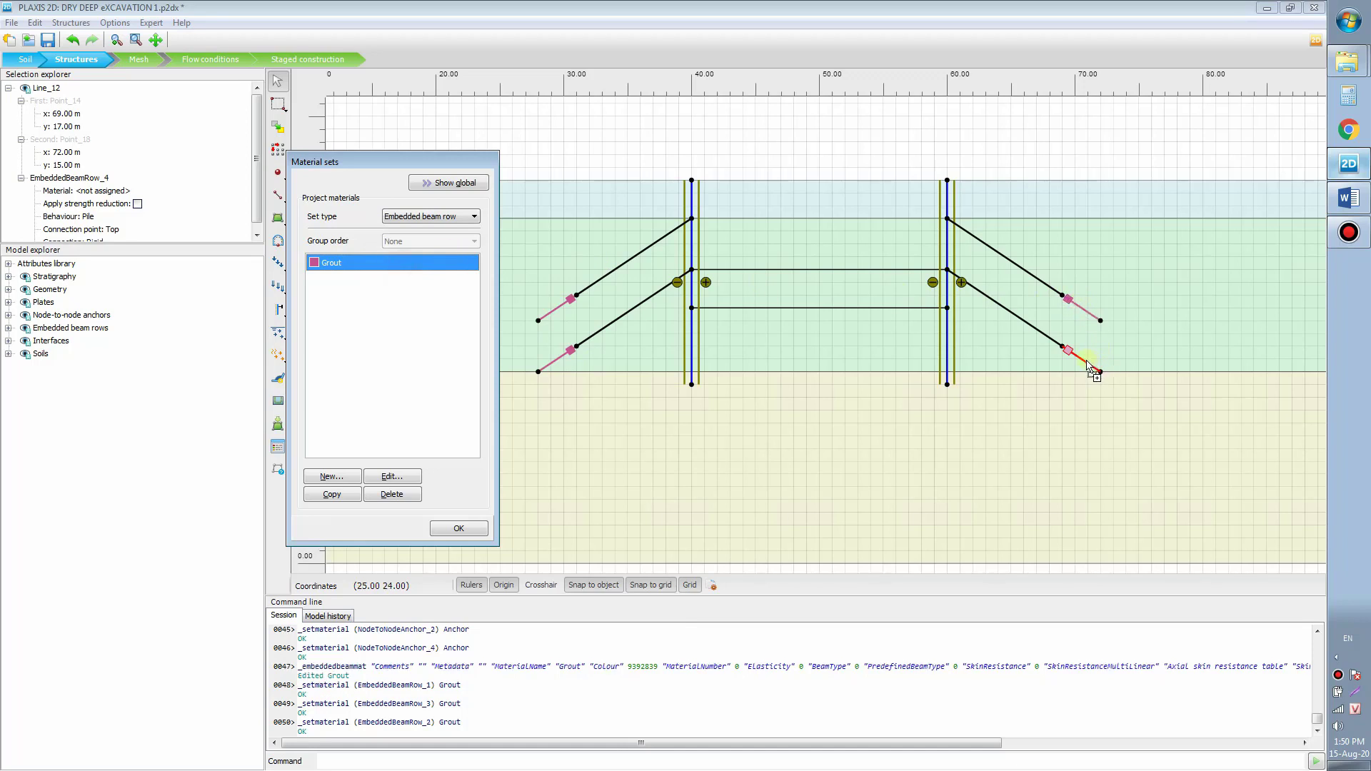
left_click(459, 528)
left_click_drag(750, 444, 858, 430)
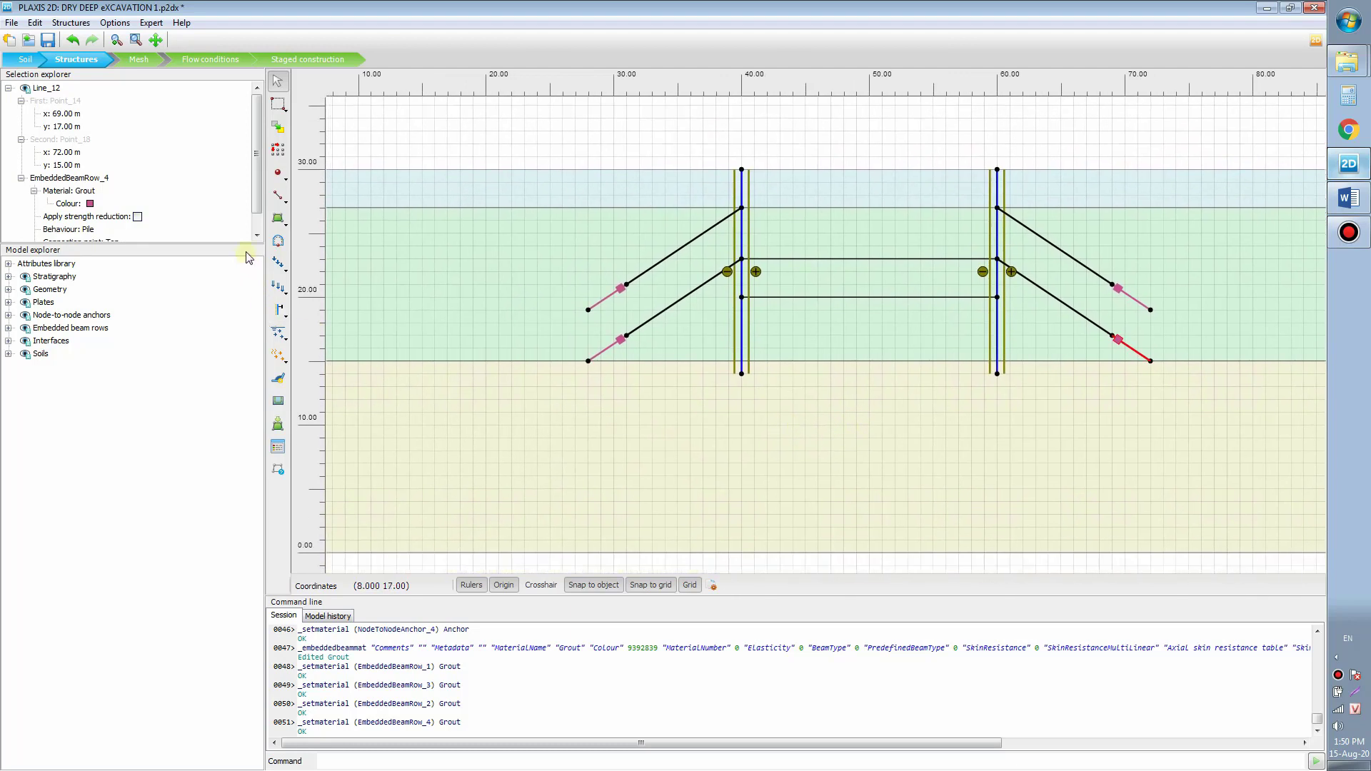
Step: Enlarge the selection properties panel and recenter the model in the view
left_click_drag(246, 251, 247, 463)
left_click_drag(726, 392, 650, 435)
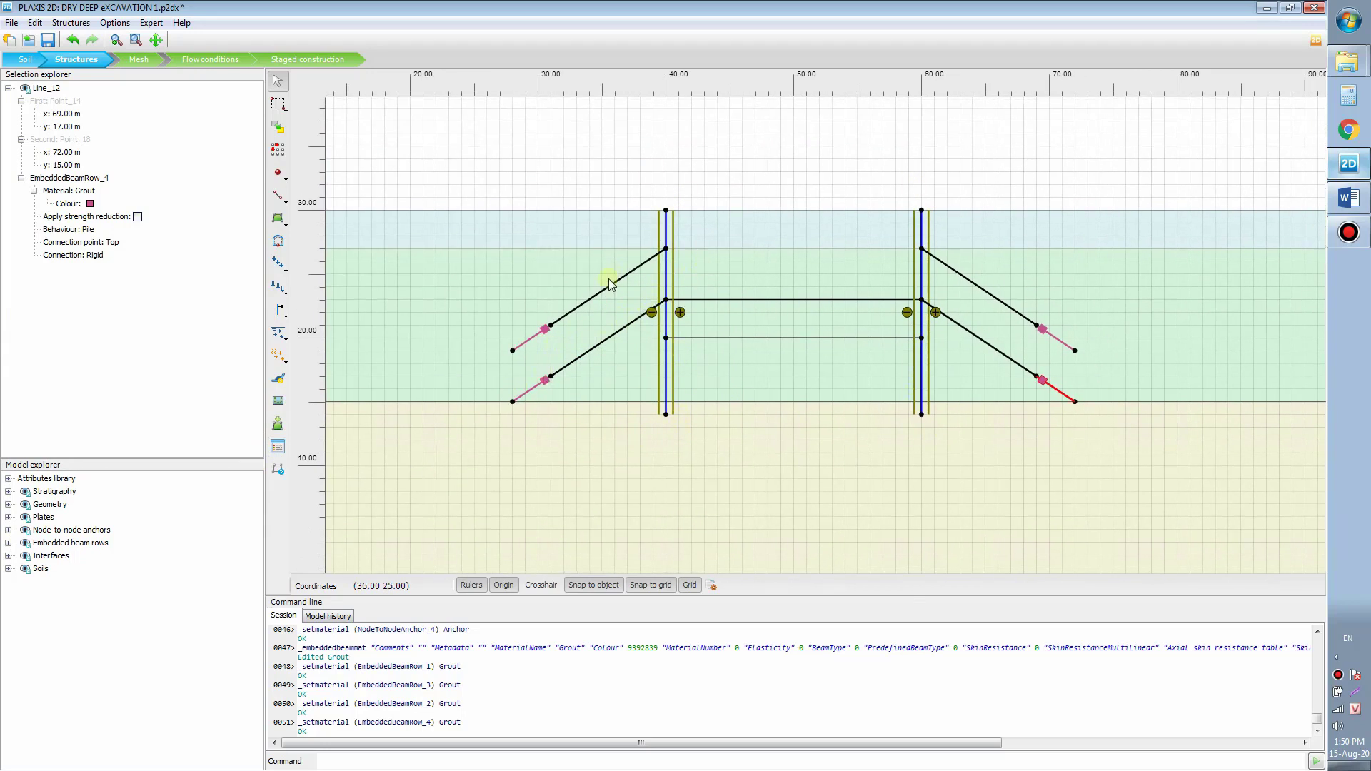
scroll(860, 411, "down", 1)
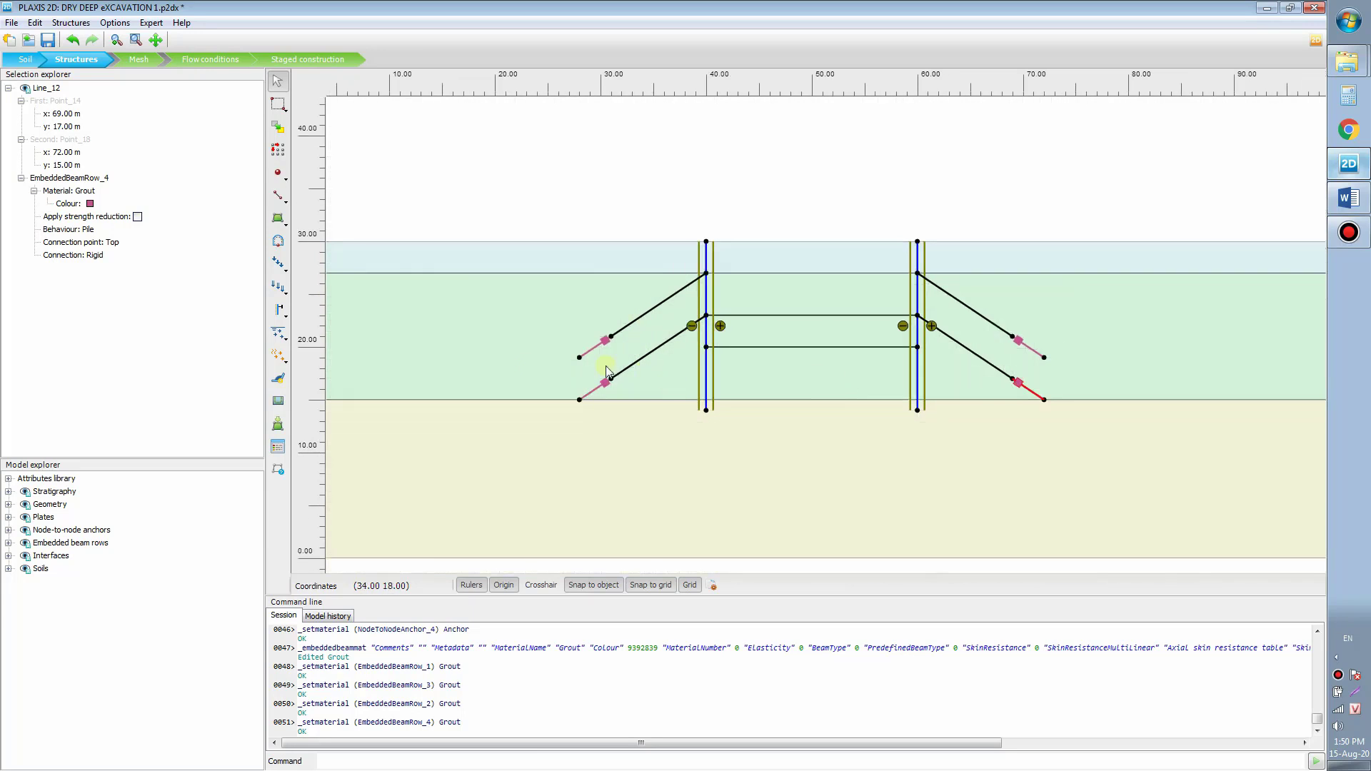
scroll(732, 343, "up", 2)
left_click_drag(758, 338, 754, 296)
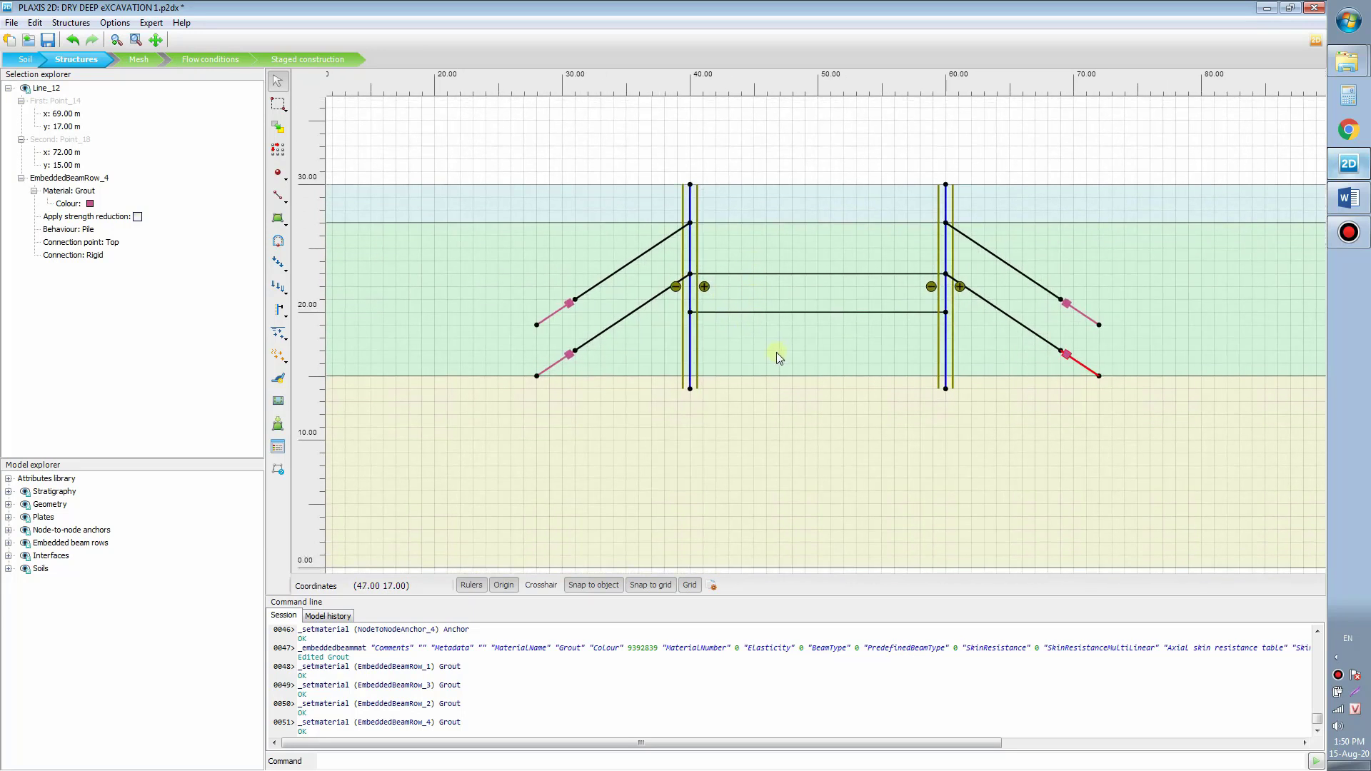
scroll(775, 356, "down", 2)
left_click_drag(765, 354, 774, 376)
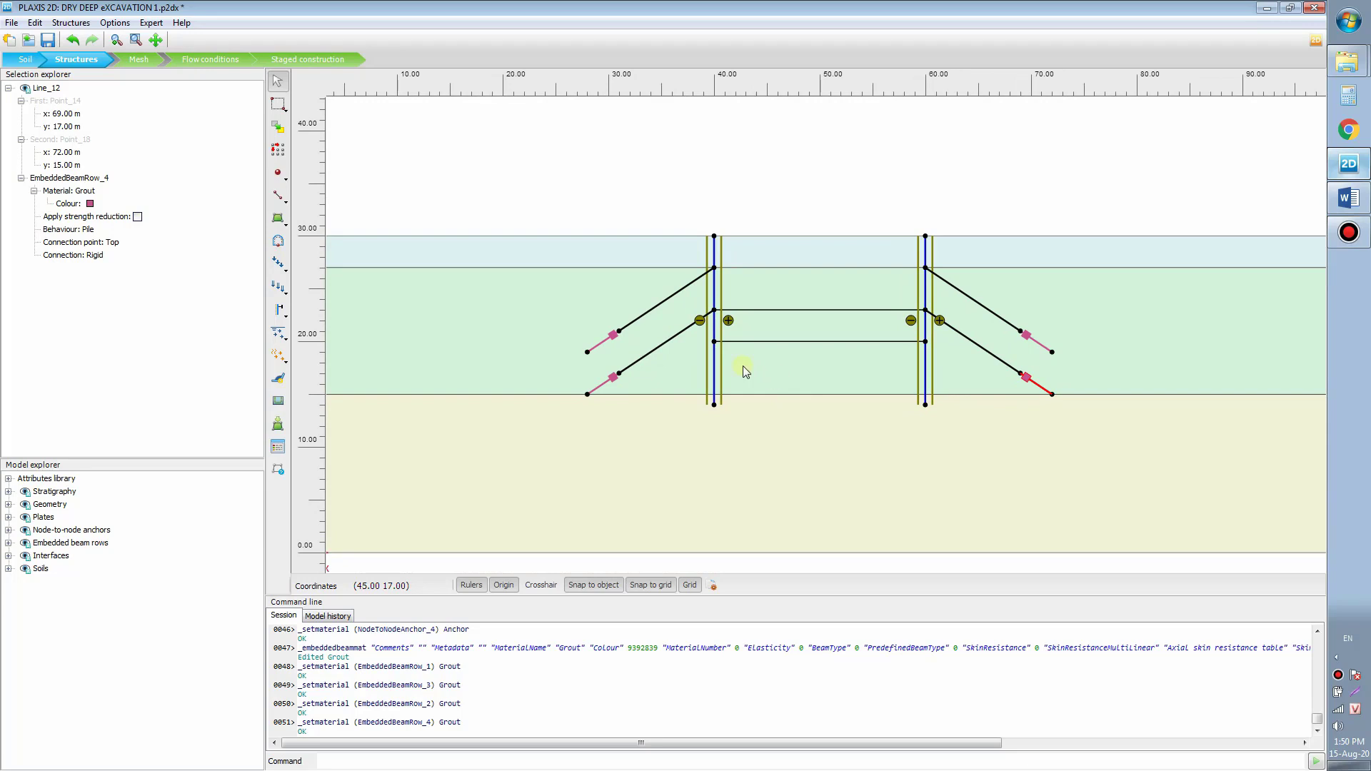
left_click(817, 140)
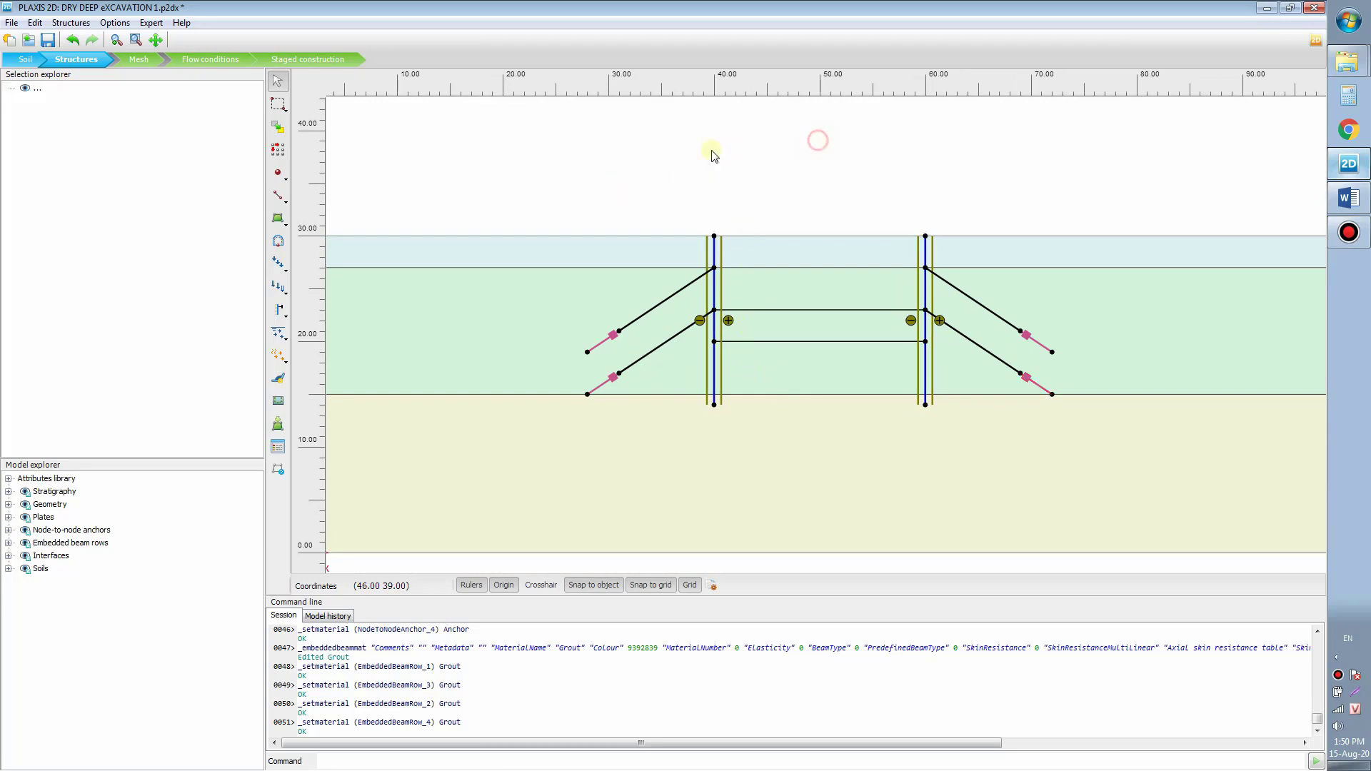
mouse_move(667, 214)
left_mouse_down()
mouse_move(705, 209)
mouse_move(693, 208)
left_mouse_up()
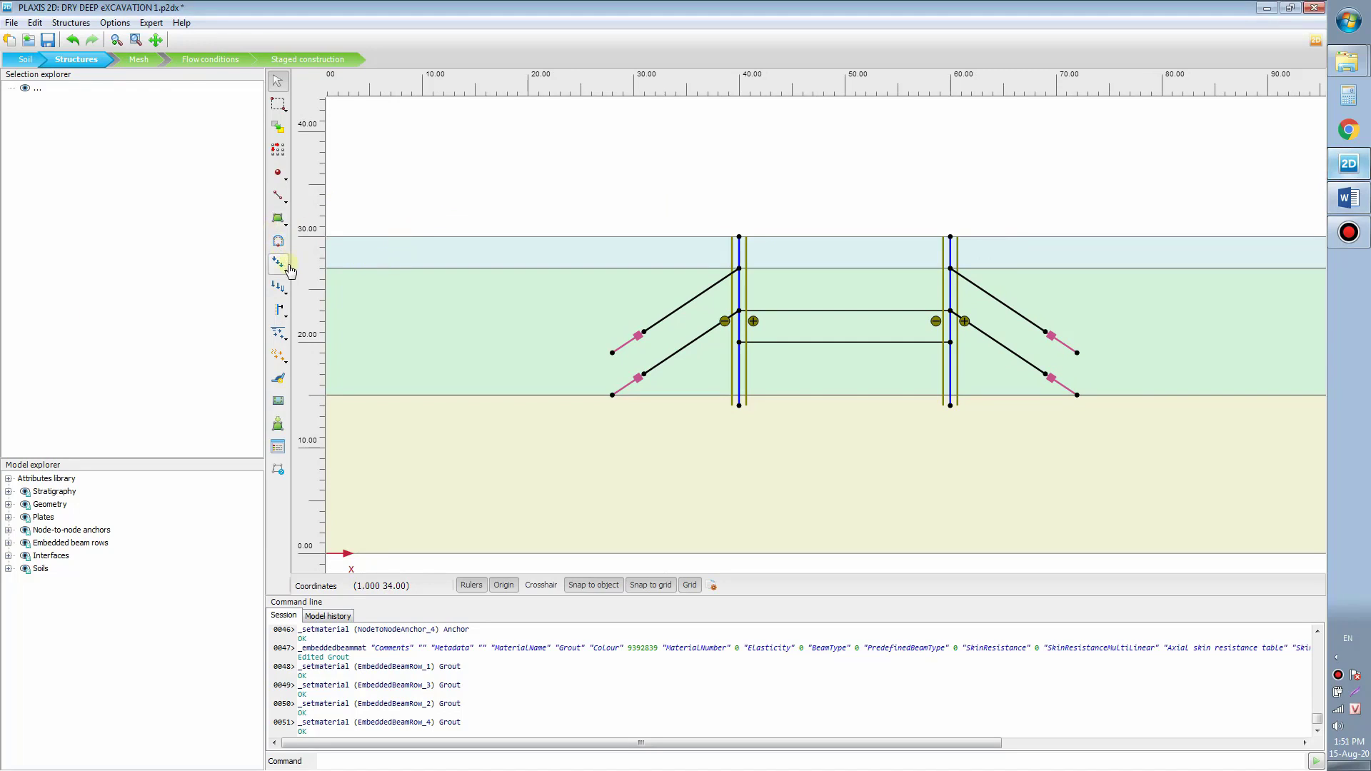
Step: Draw a line load on the ground surface from (28, 30) to (38, 30)
left_click(279, 287)
left_click(279, 264)
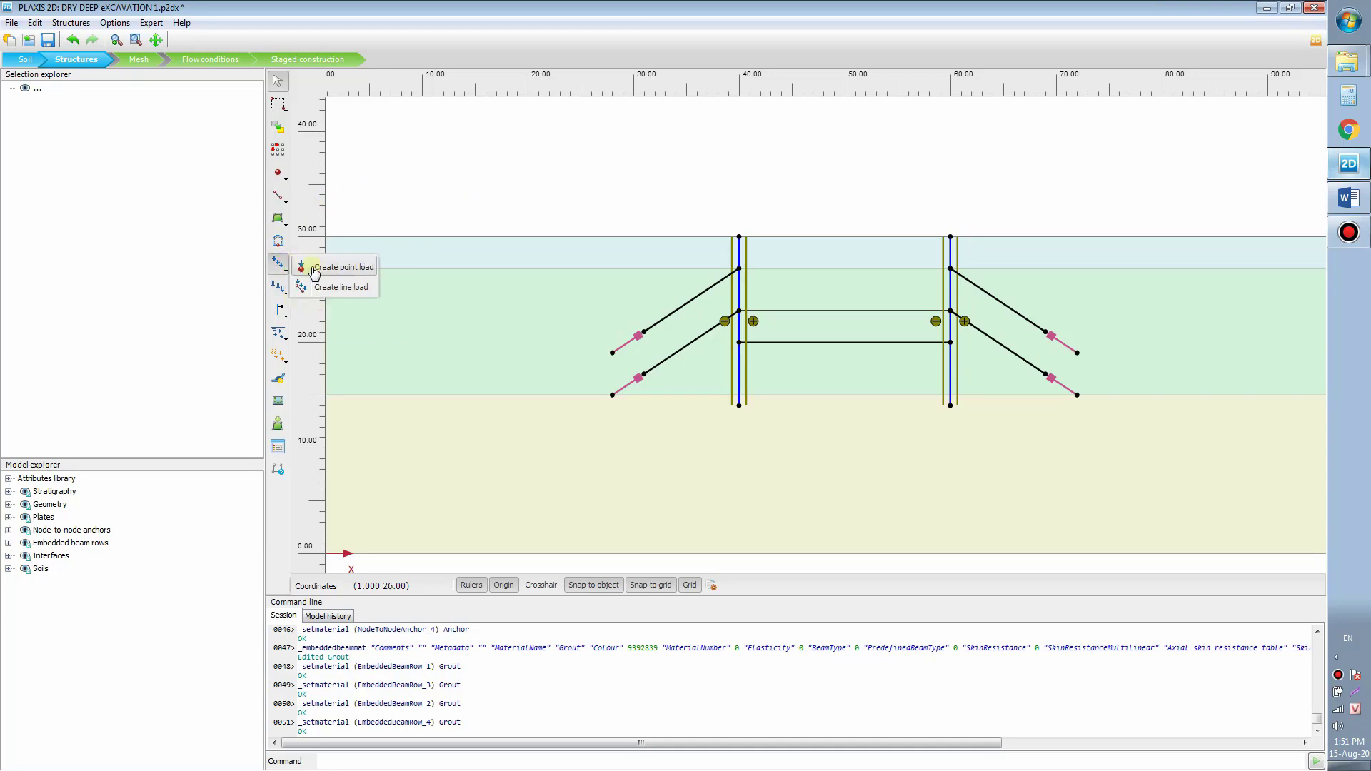
left_click(338, 288)
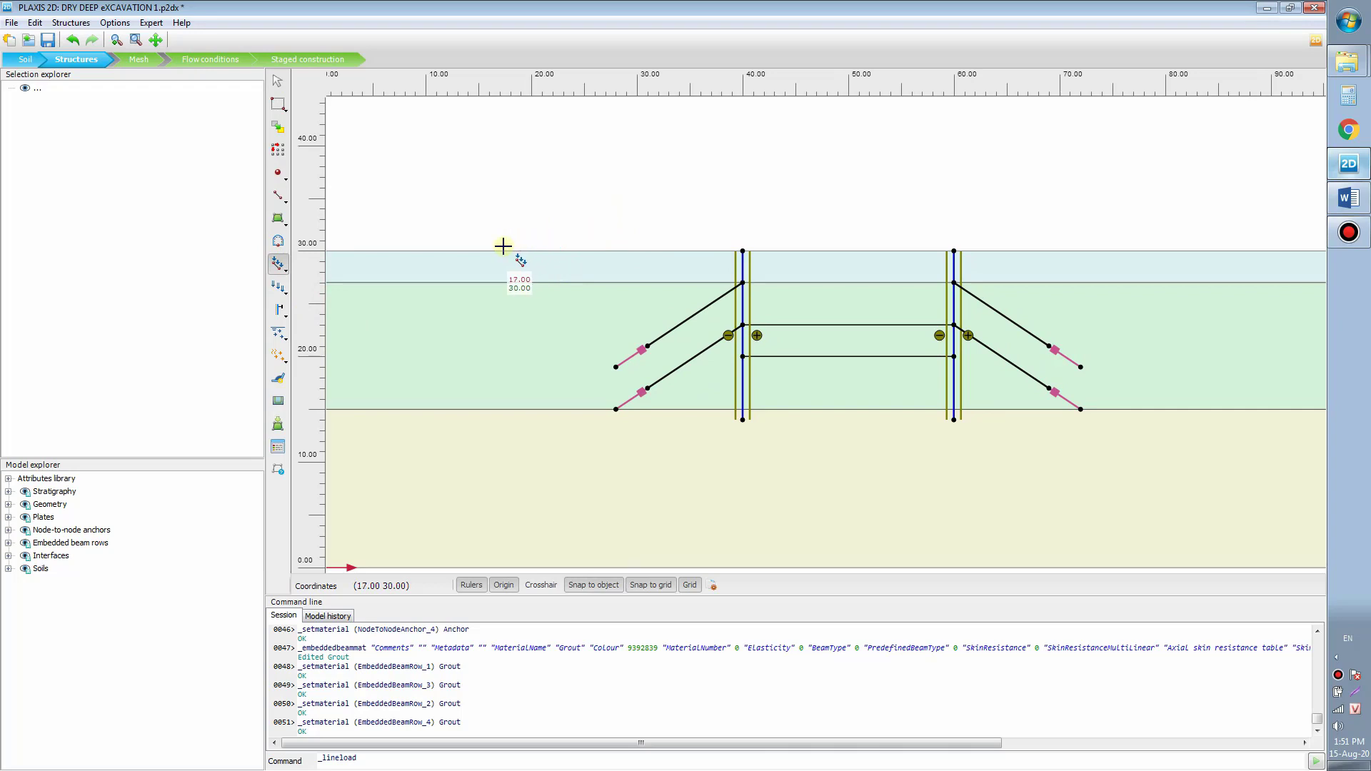
left_click(614, 250)
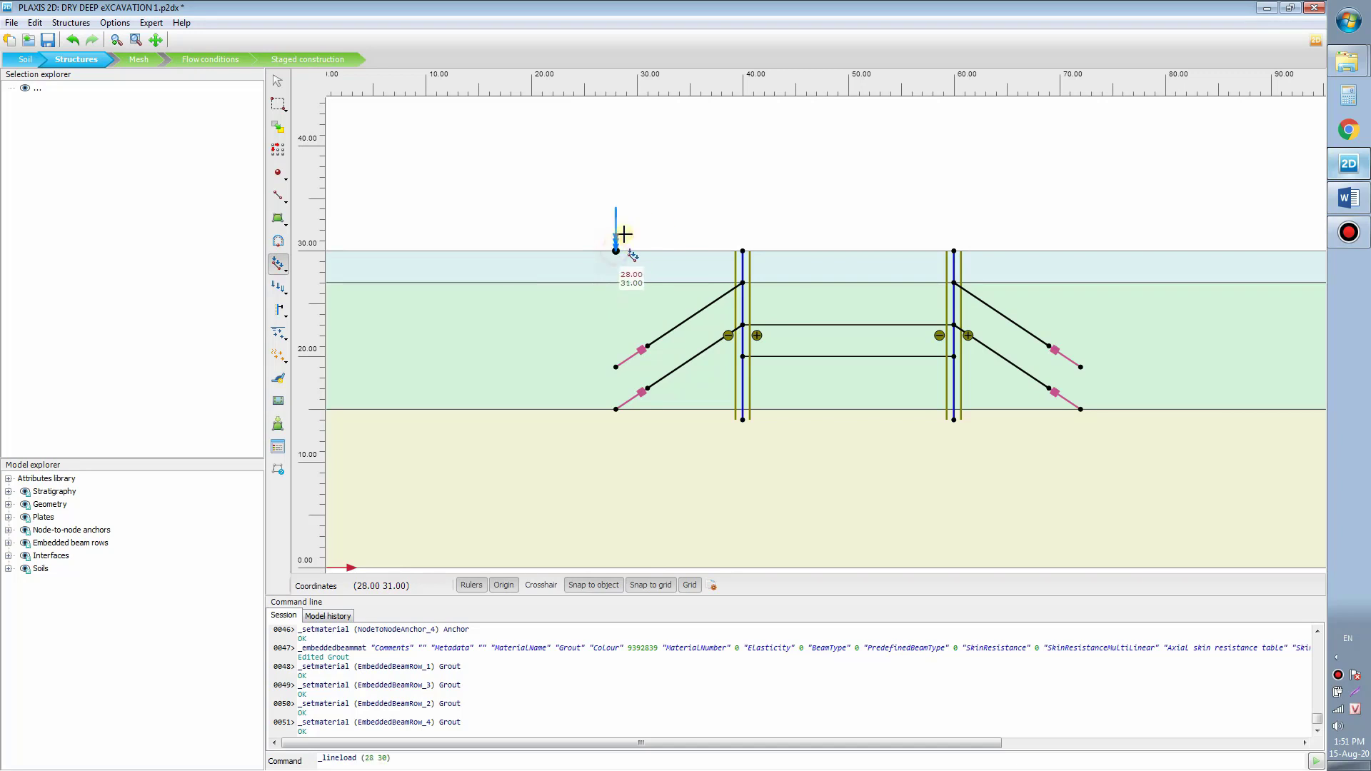
left_click(718, 249)
right_click(790, 183)
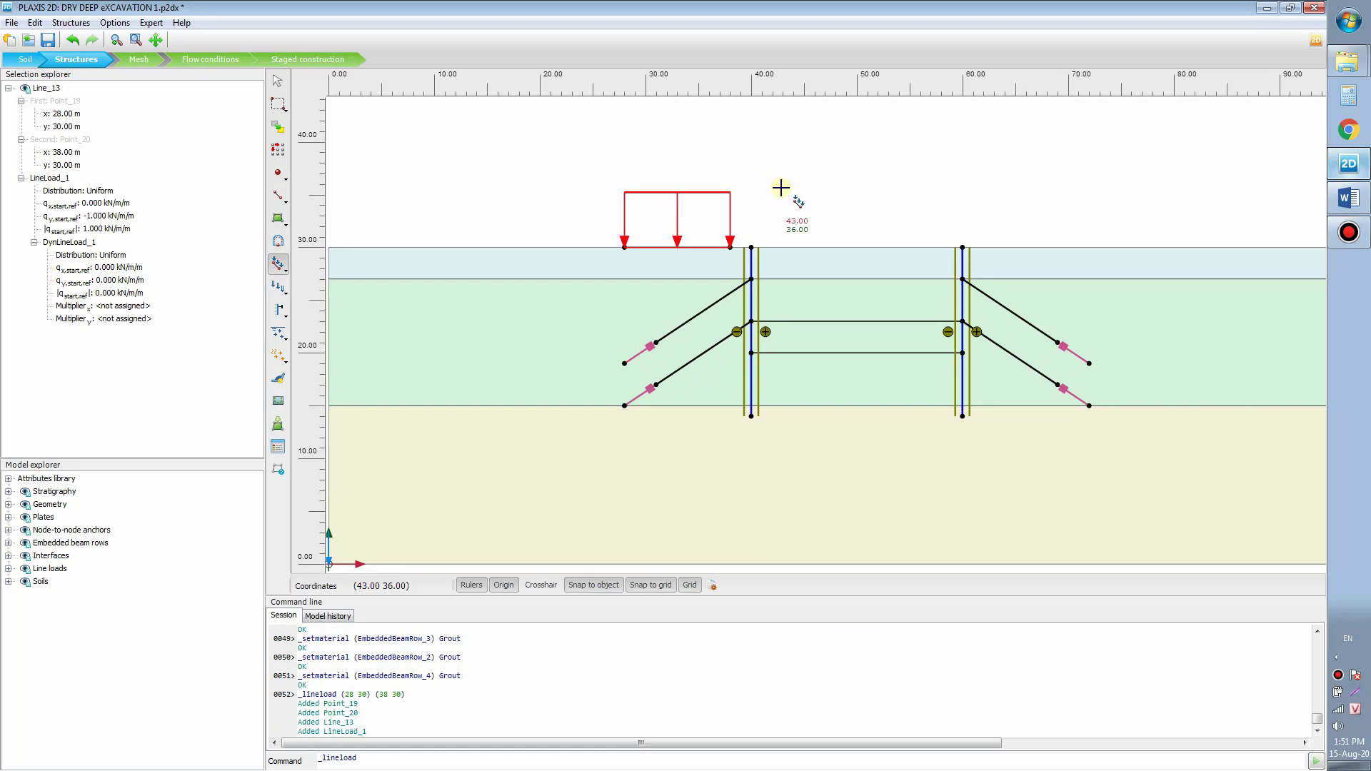
key("Escape")
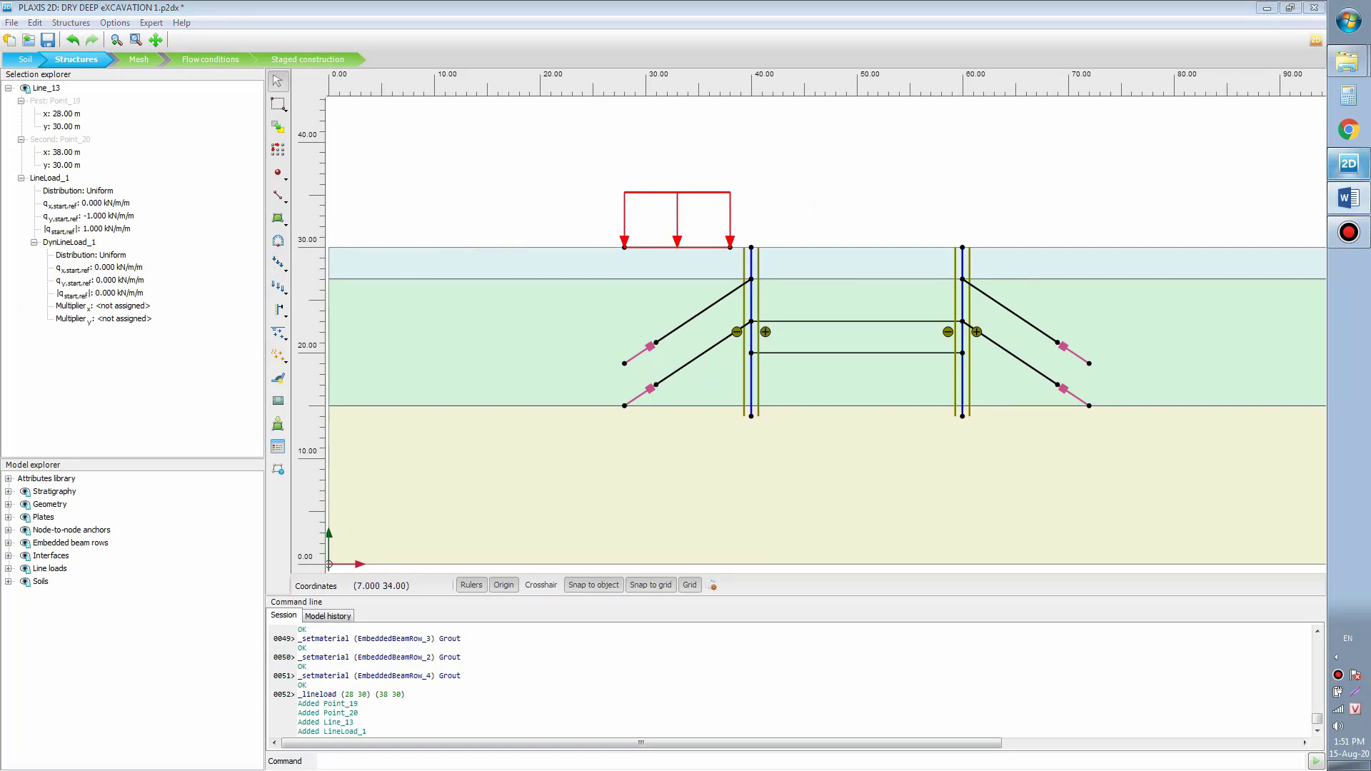
left_click(581, 174)
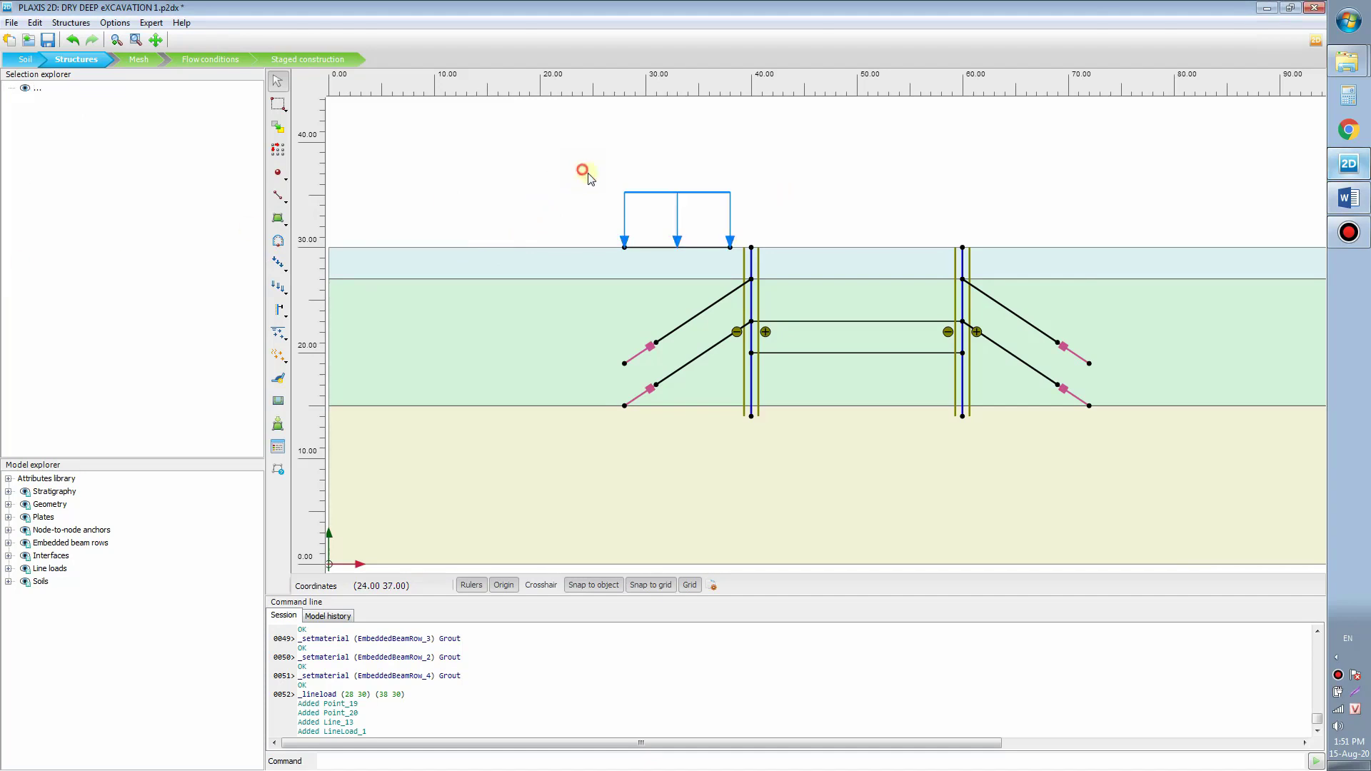
scroll(646, 207, "down", 2)
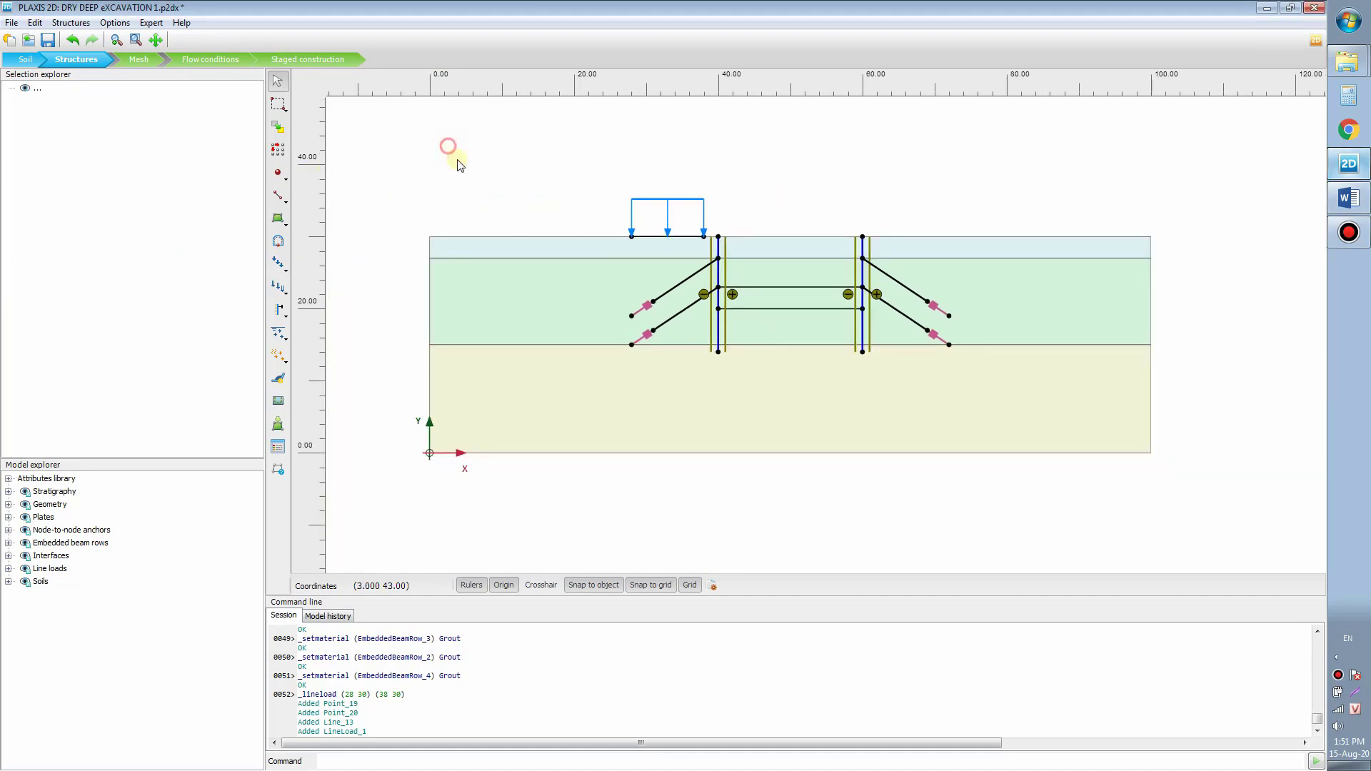
left_click_drag(379, 294, 414, 319)
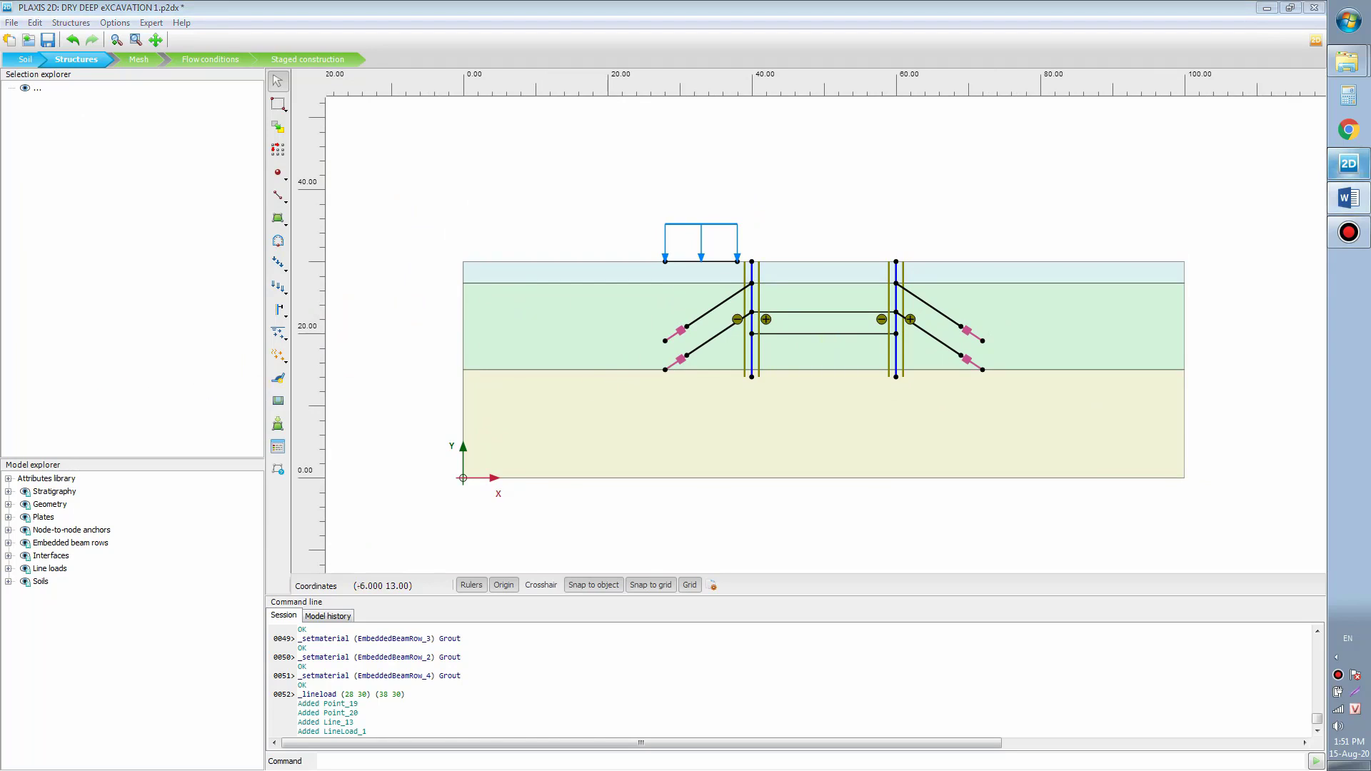
Step: Generate the Medium mesh (938 elements, 7867 nodes) and view it in Output
left_click(139, 60)
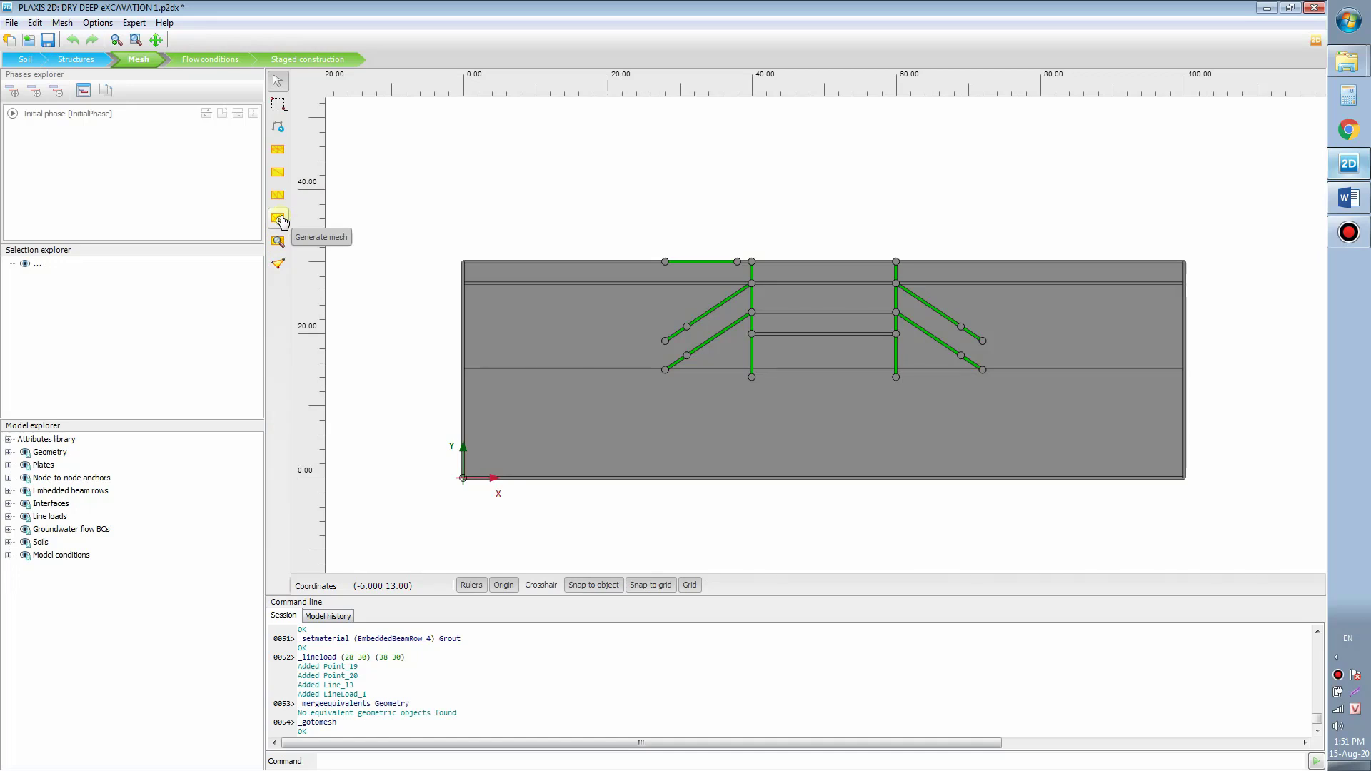
left_click(280, 219)
left_click(876, 405)
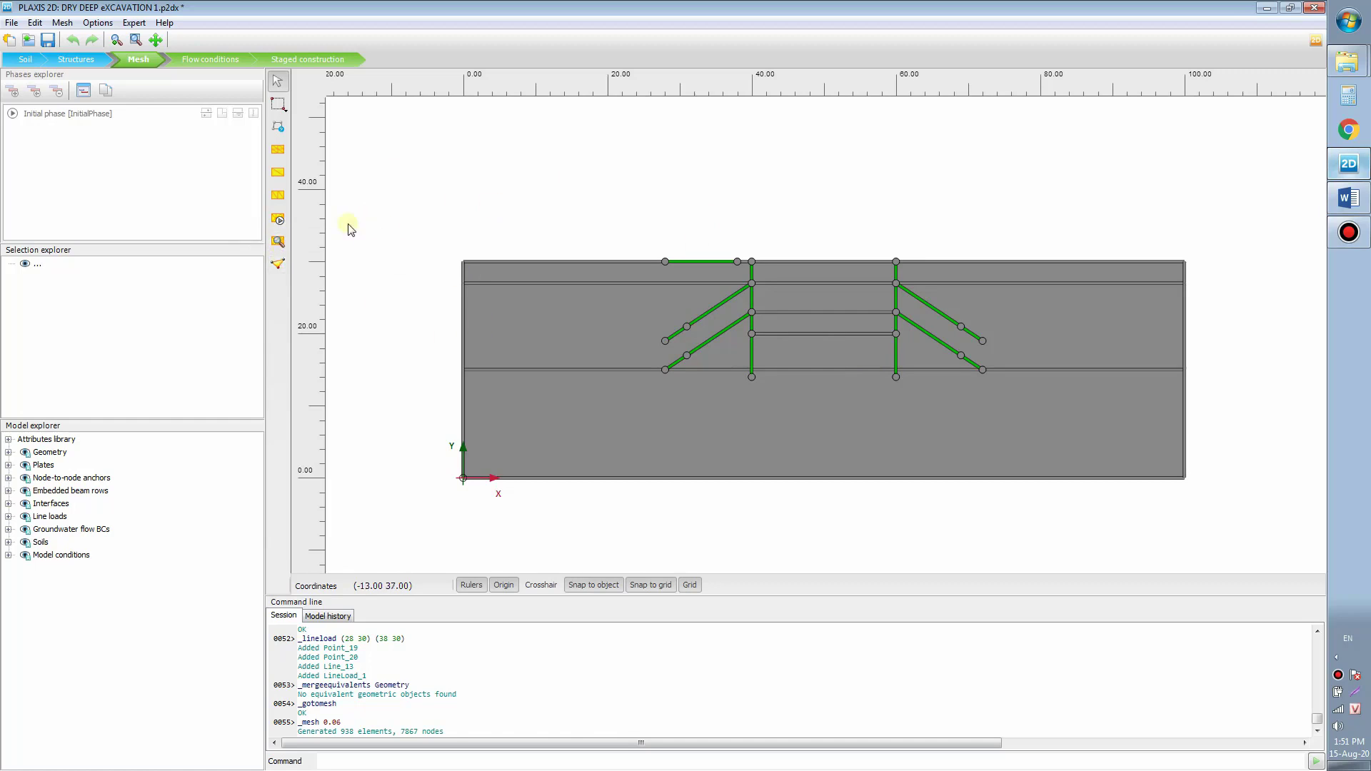
left_click(278, 242)
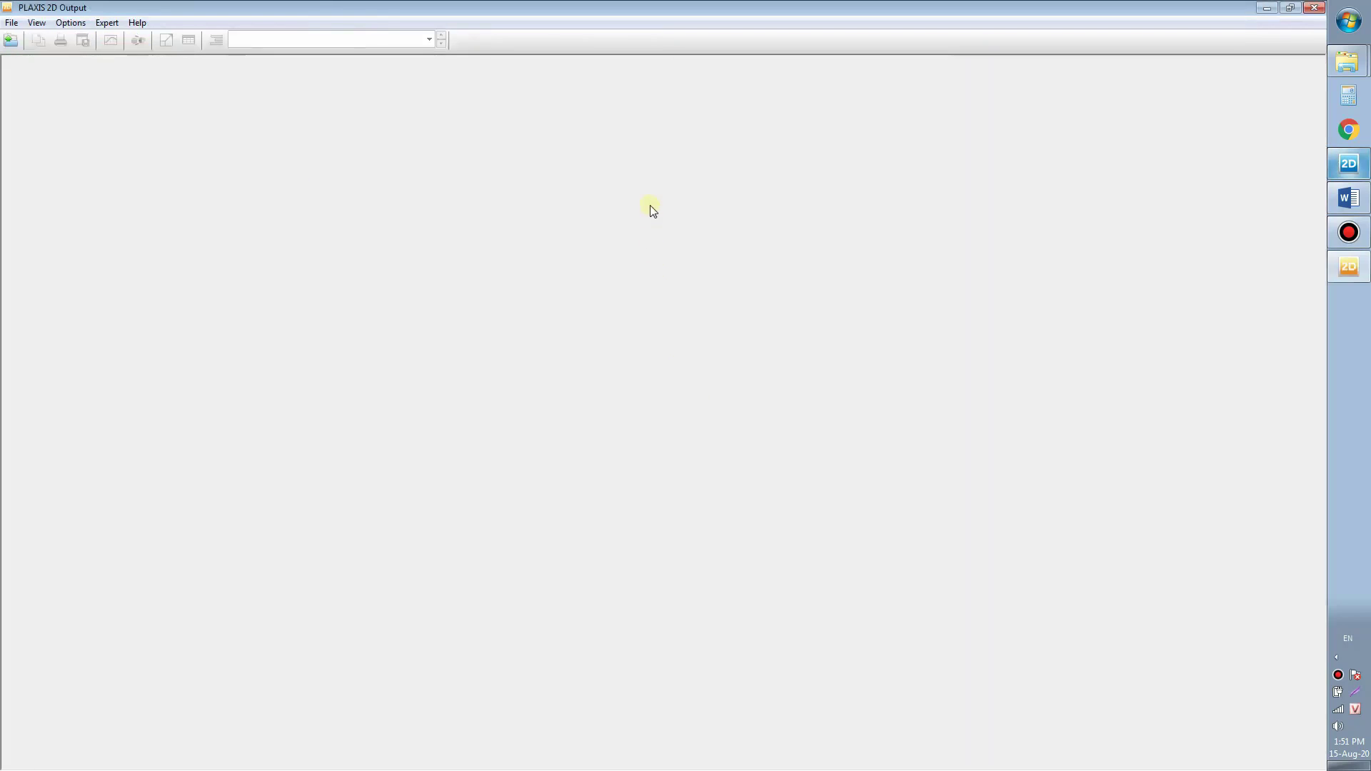
Step: Zoom and pan around the mesh connectivity plot, then close Output
scroll(919, 128, "up", 4)
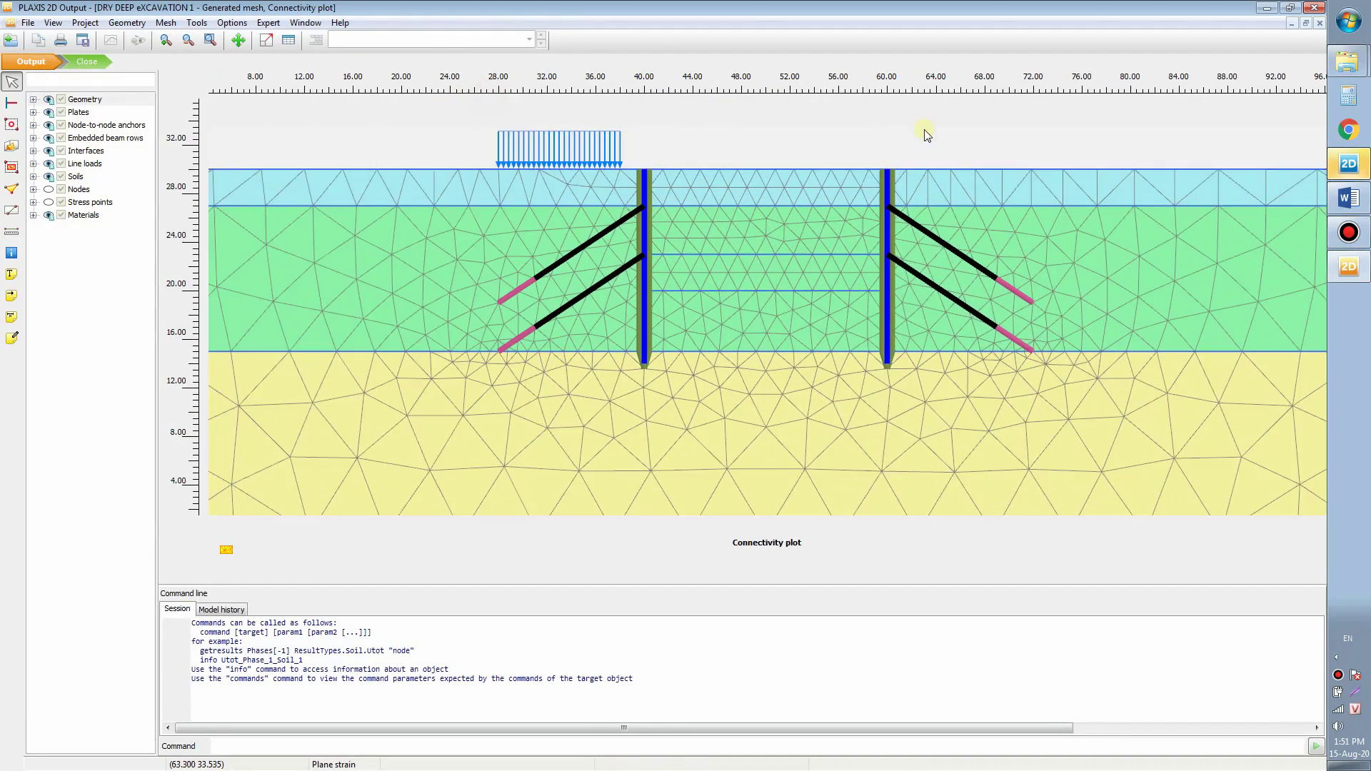
left_click_drag(812, 395, 850, 310)
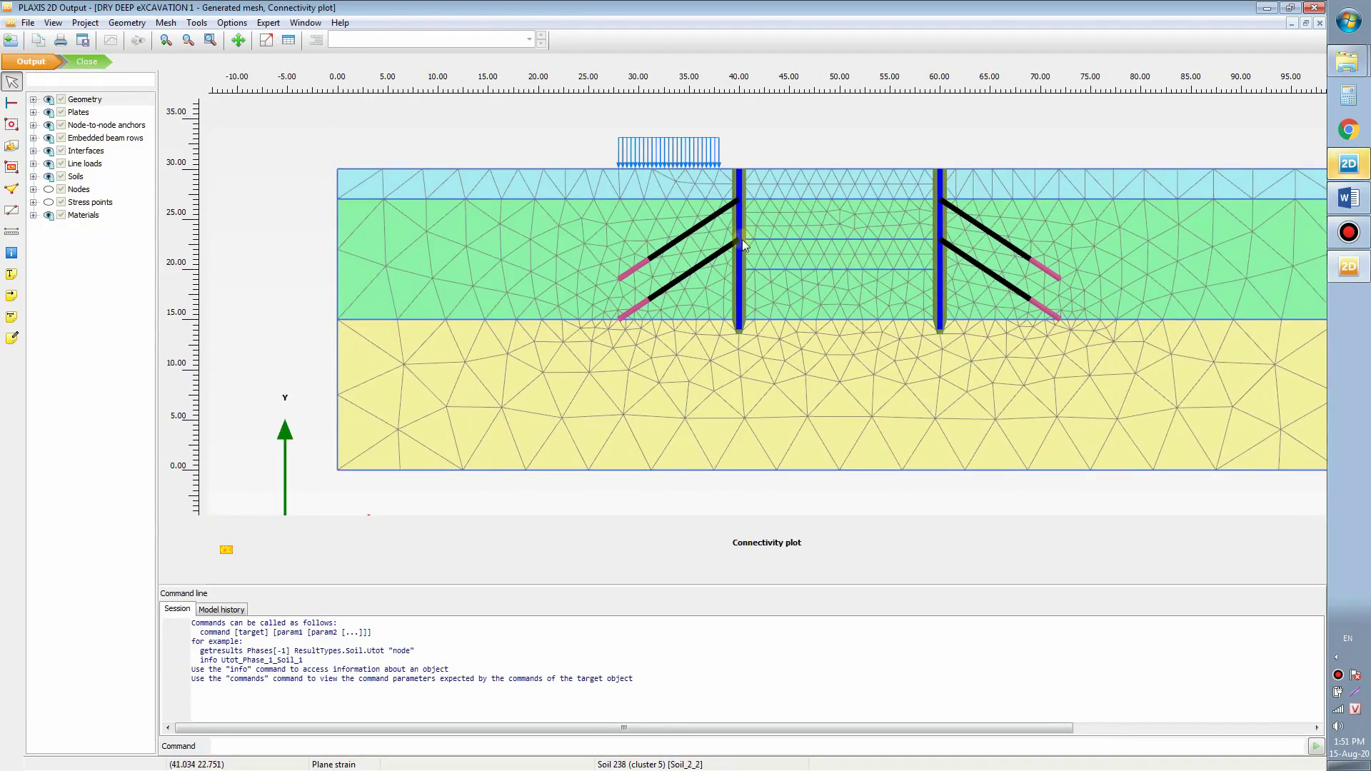
scroll(793, 300, "up", 1)
scroll(794, 296, "down", 1)
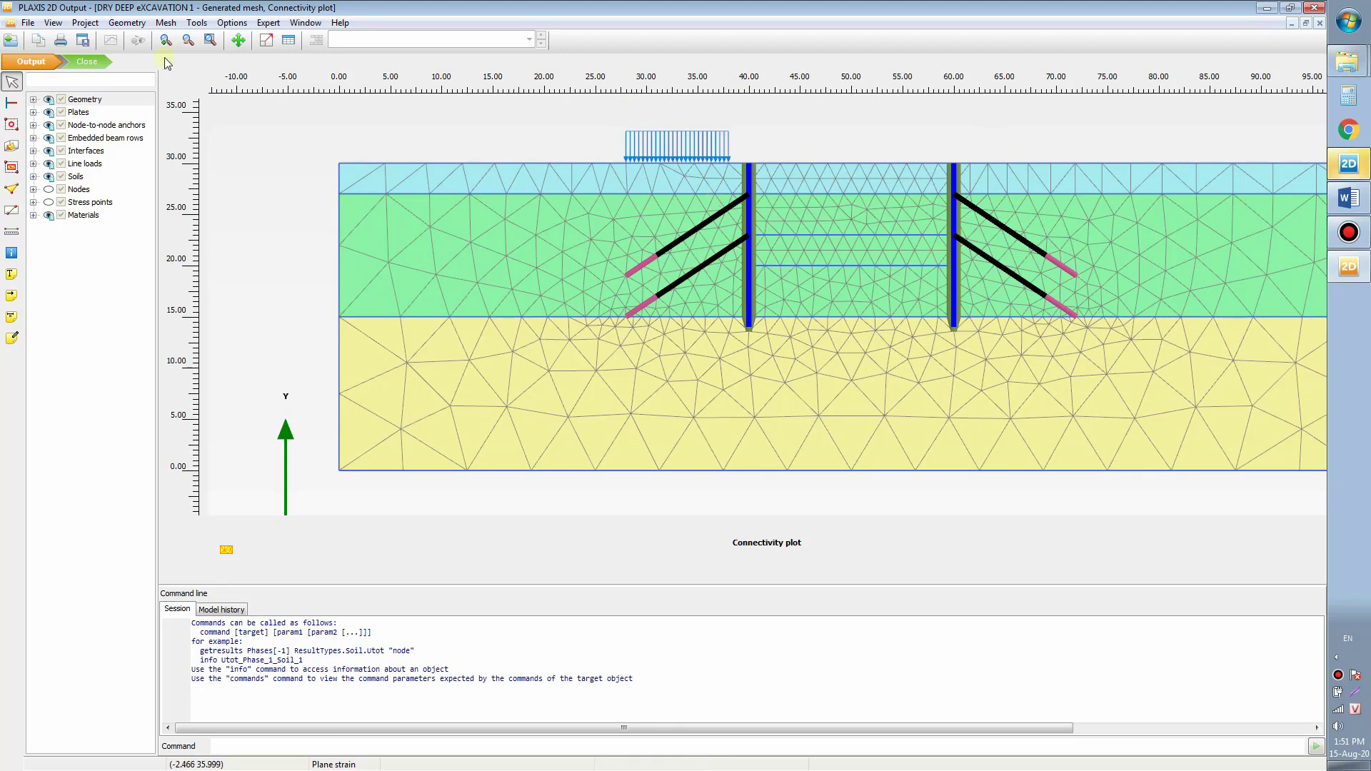
left_click(95, 61)
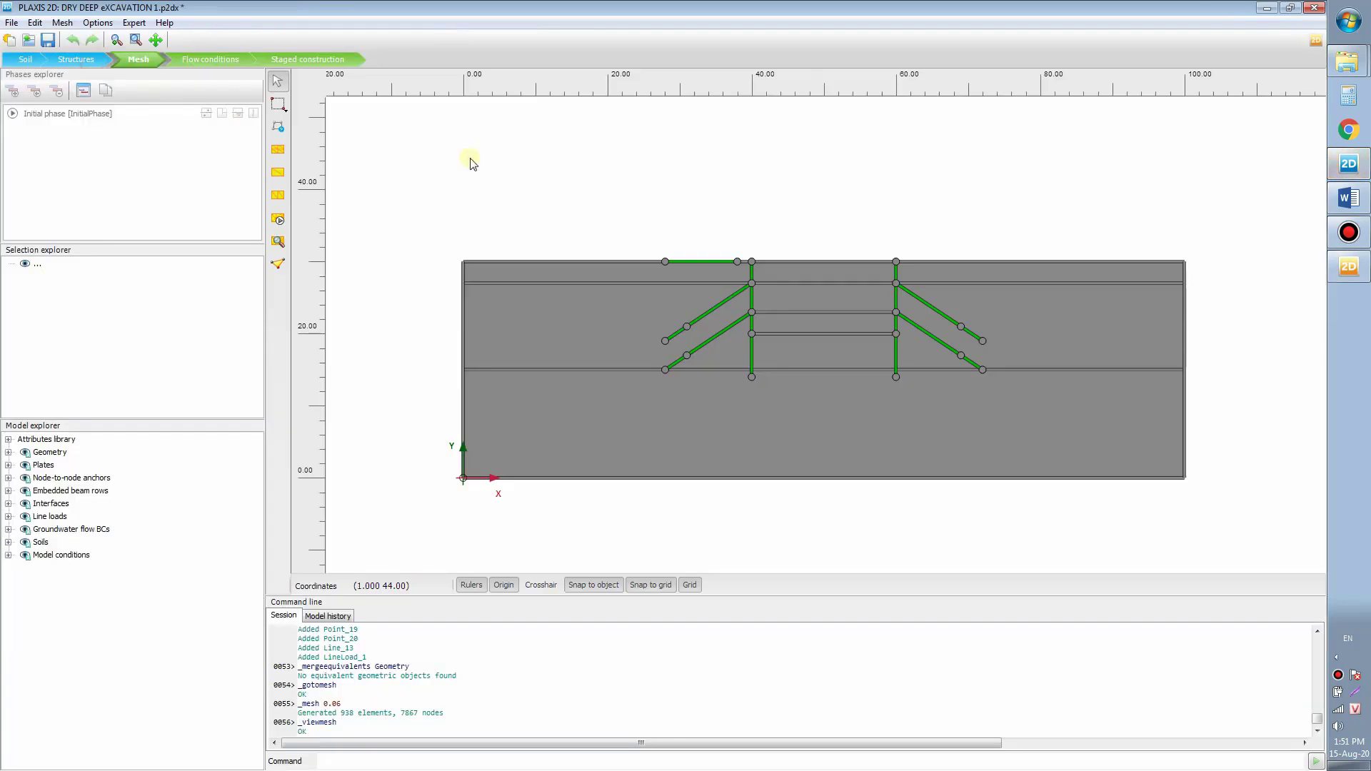
Step: Pass through the Flow conditions stage into Staged construction, showing the Initial phase
left_click(205, 61)
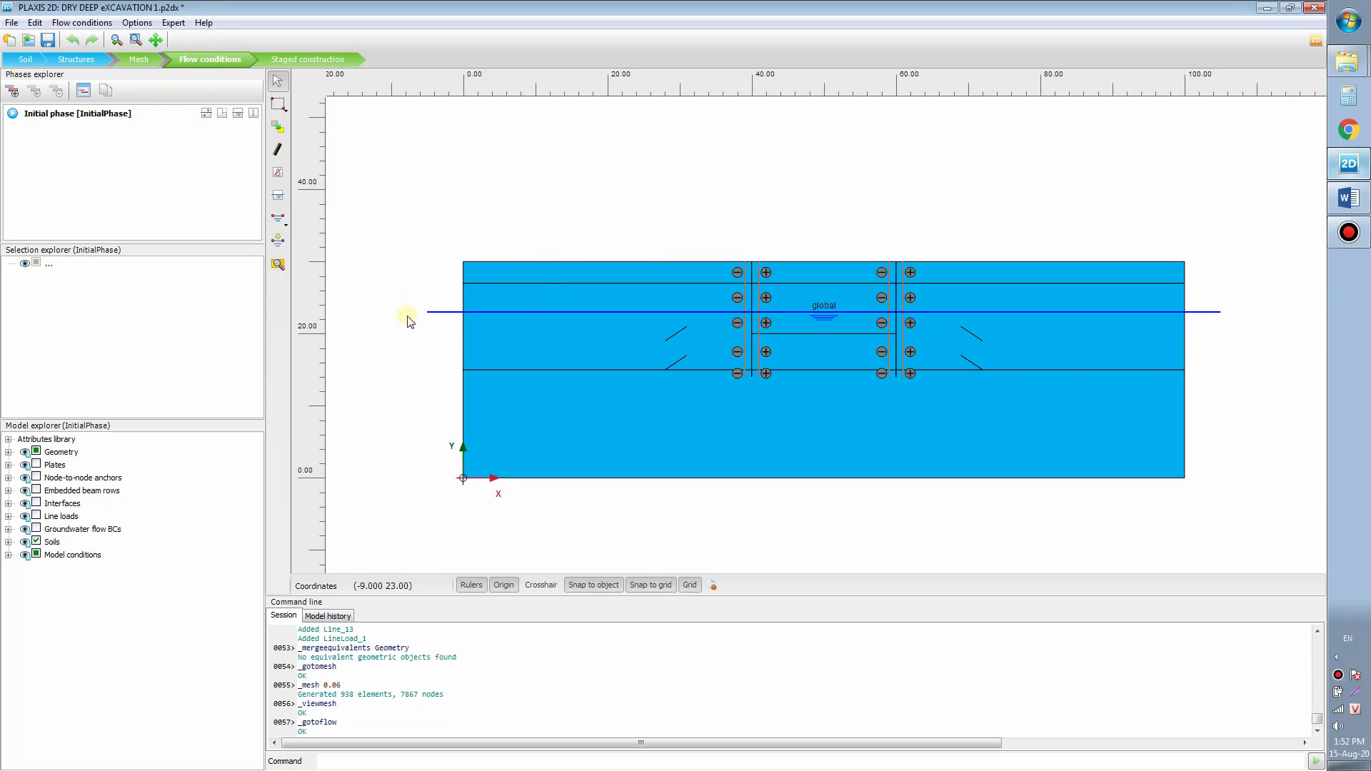
left_click_drag(419, 302, 412, 260)
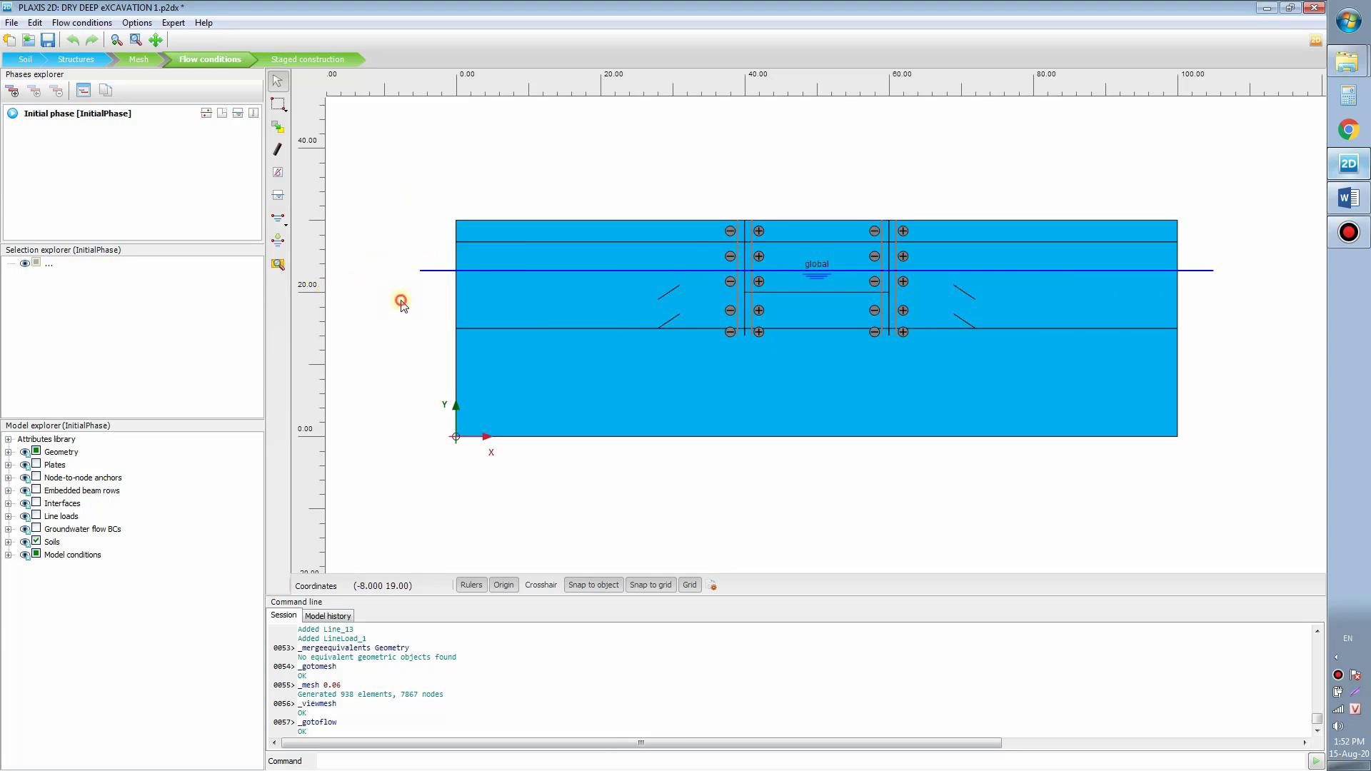
left_click(35, 22)
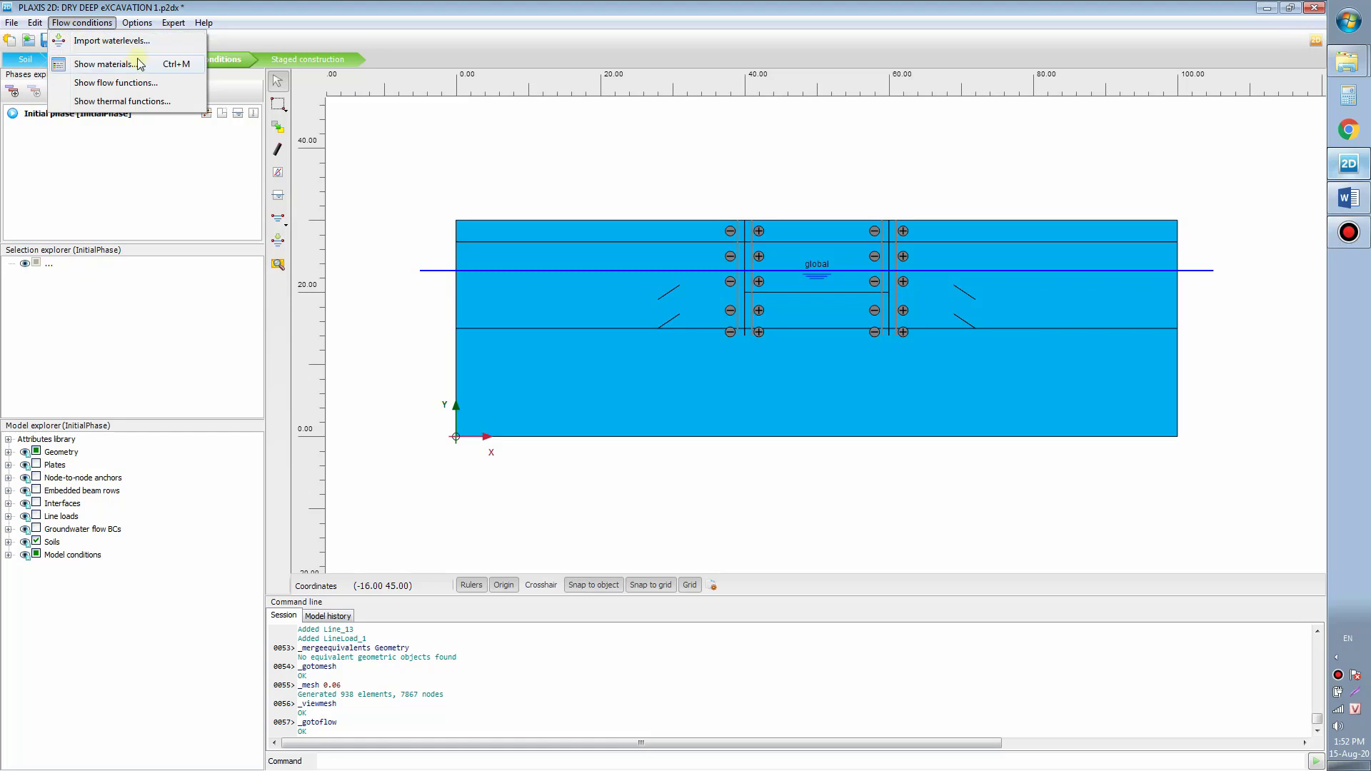
left_click(632, 193)
left_click_drag(632, 173, 628, 188)
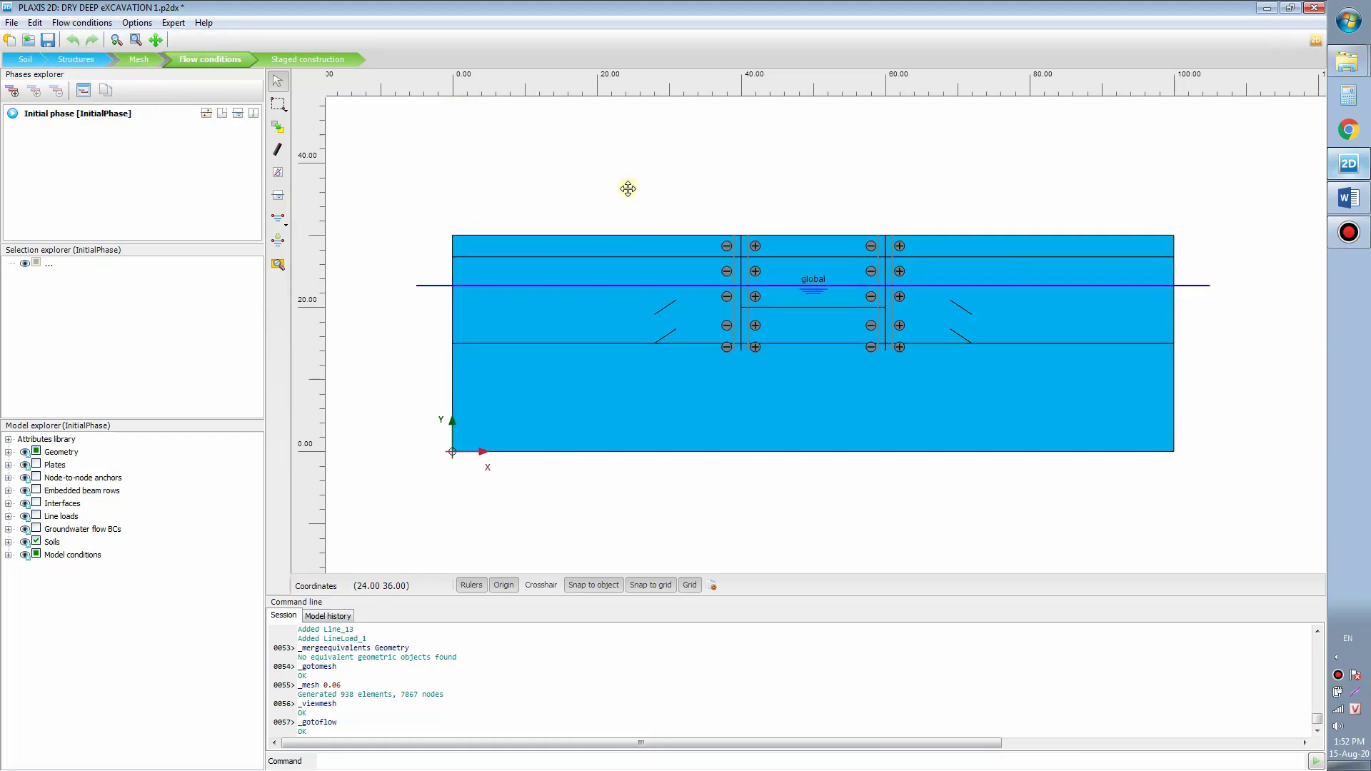
left_click(297, 61)
left_click(157, 145)
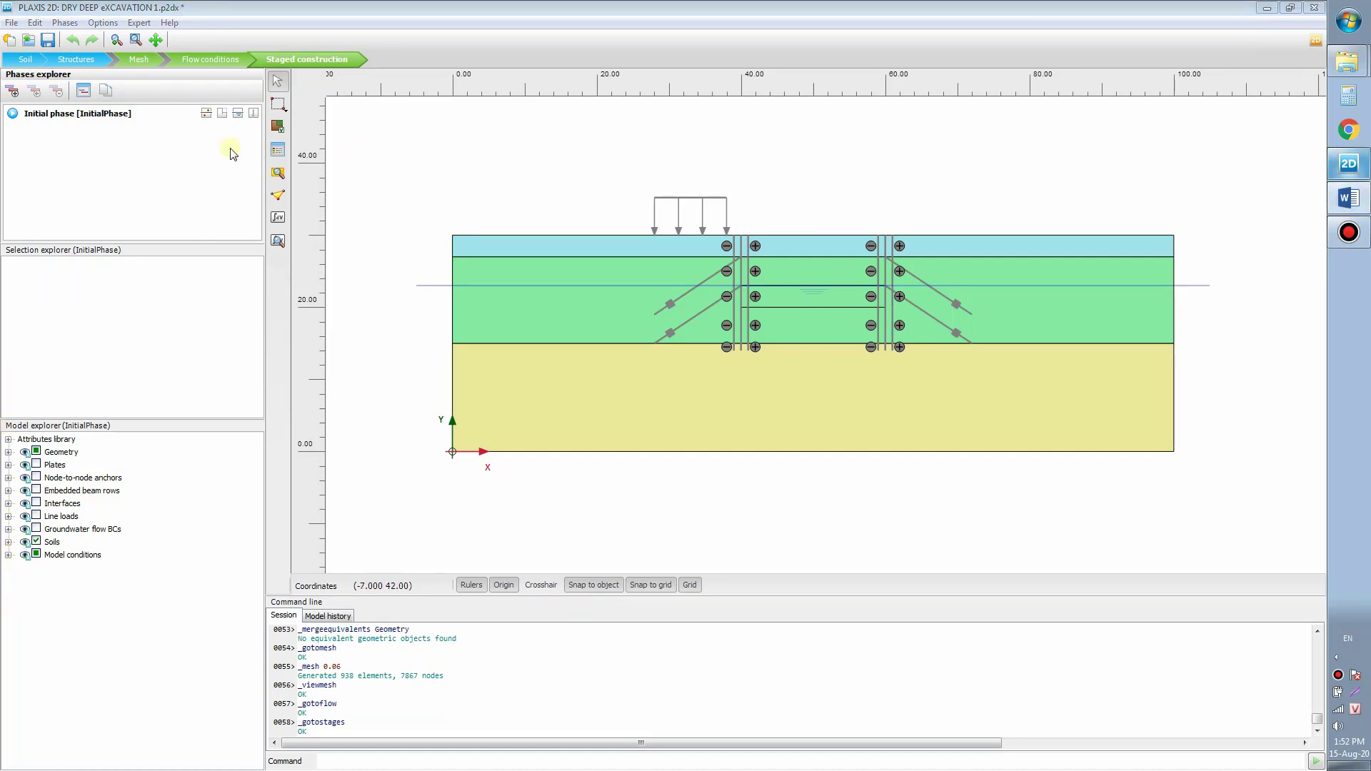
Step: Add Phase_1 after the Initial phase and rename it 'Wall construction'
left_click(111, 139)
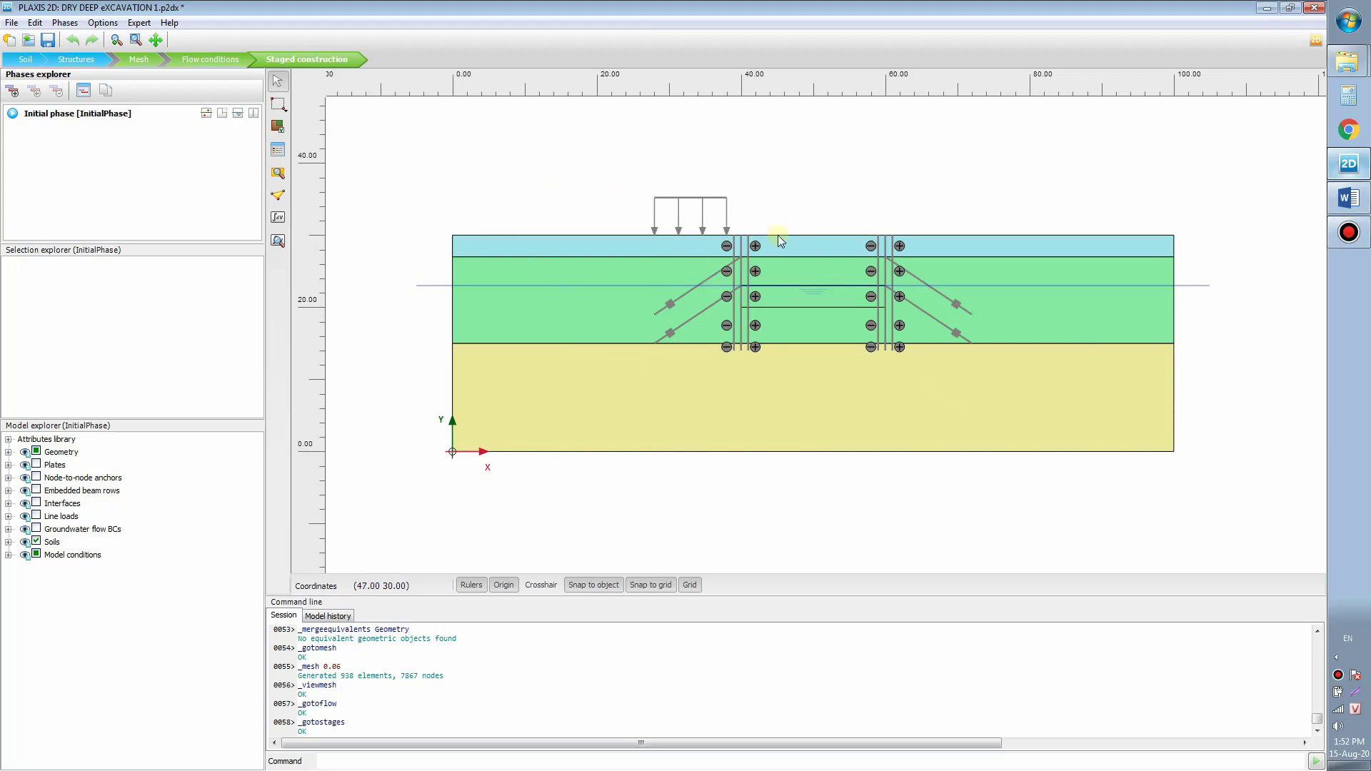
left_click(14, 91)
double_click(37, 129)
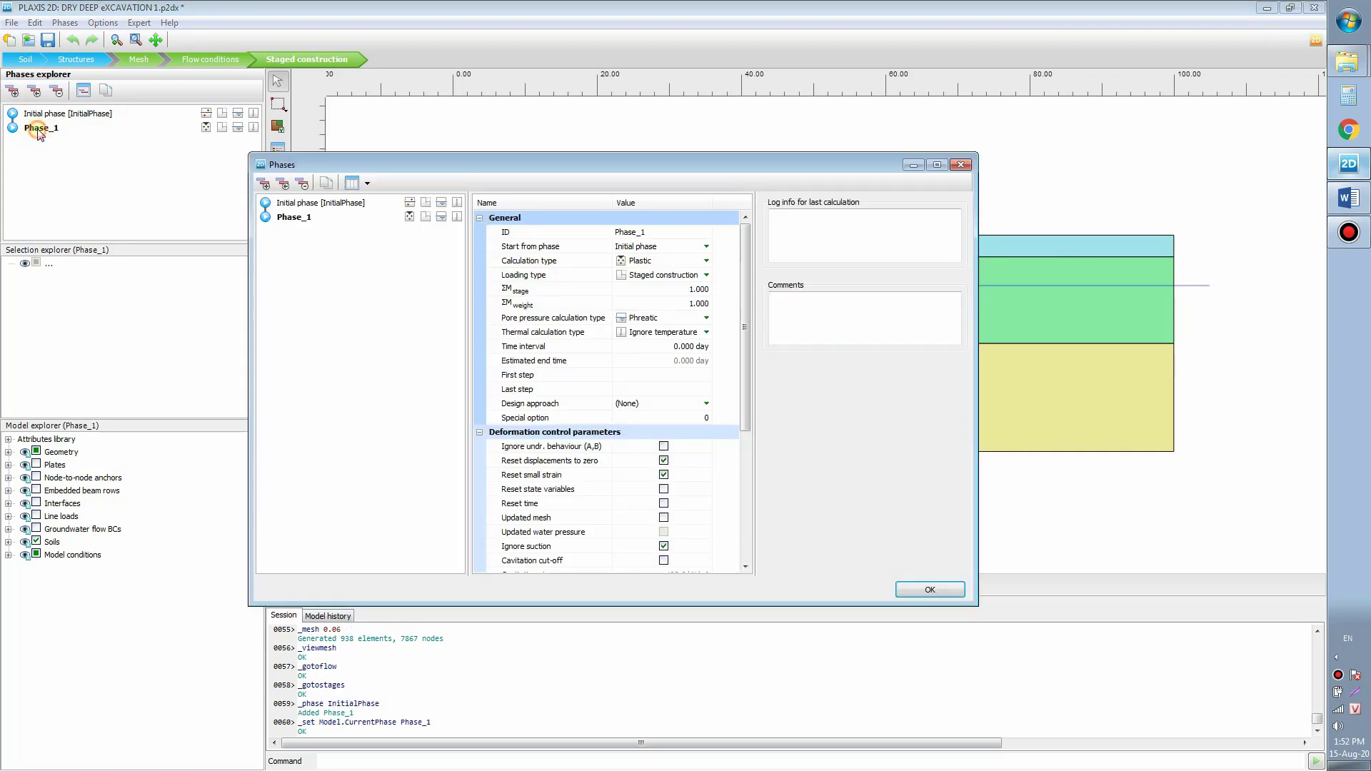
double_click(657, 233)
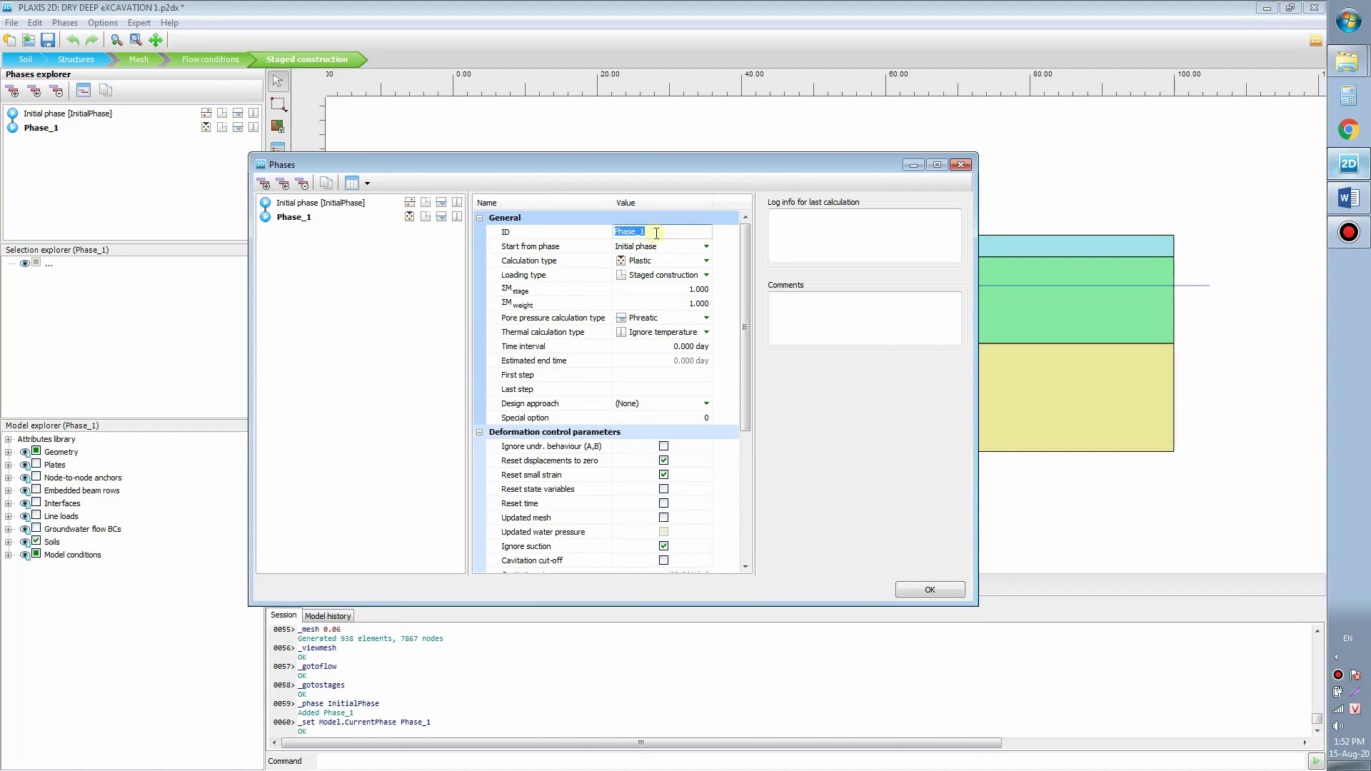
type("Wall construction")
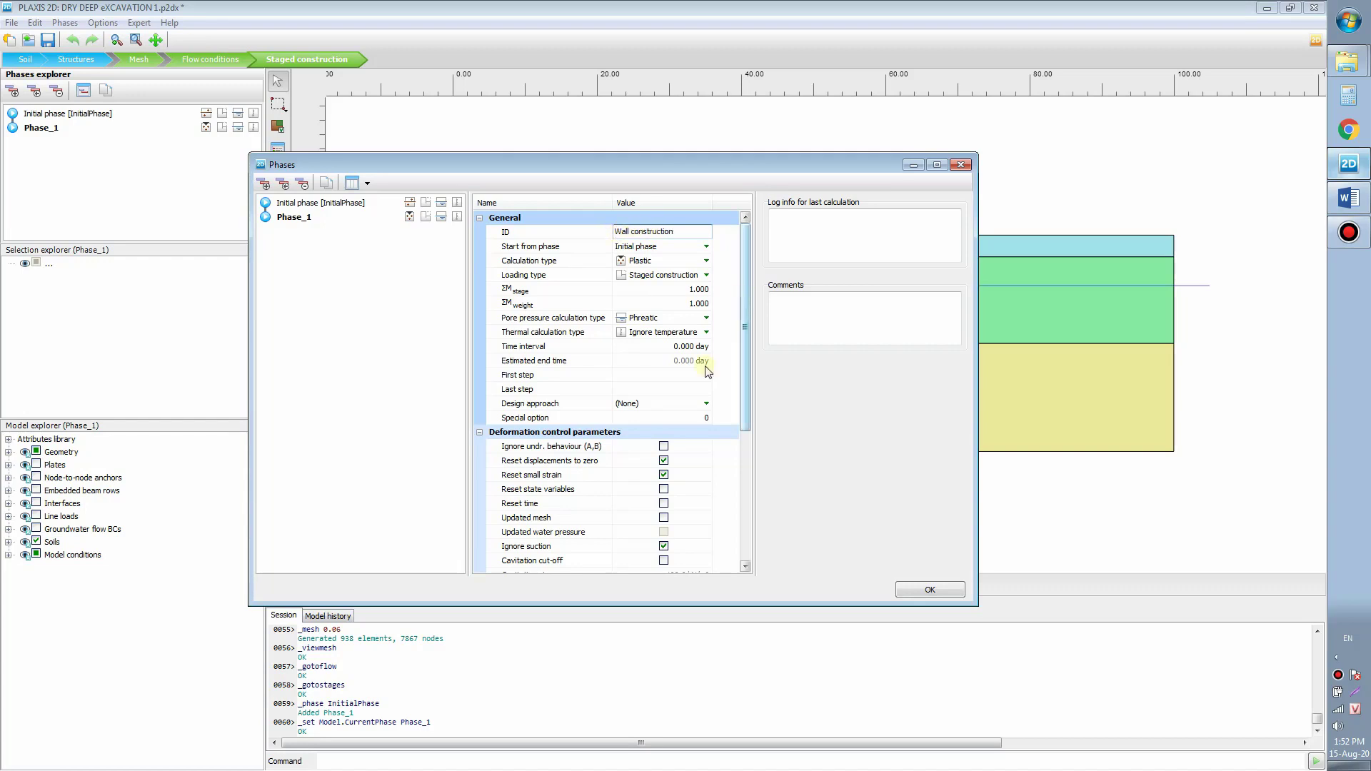
left_click(929, 589)
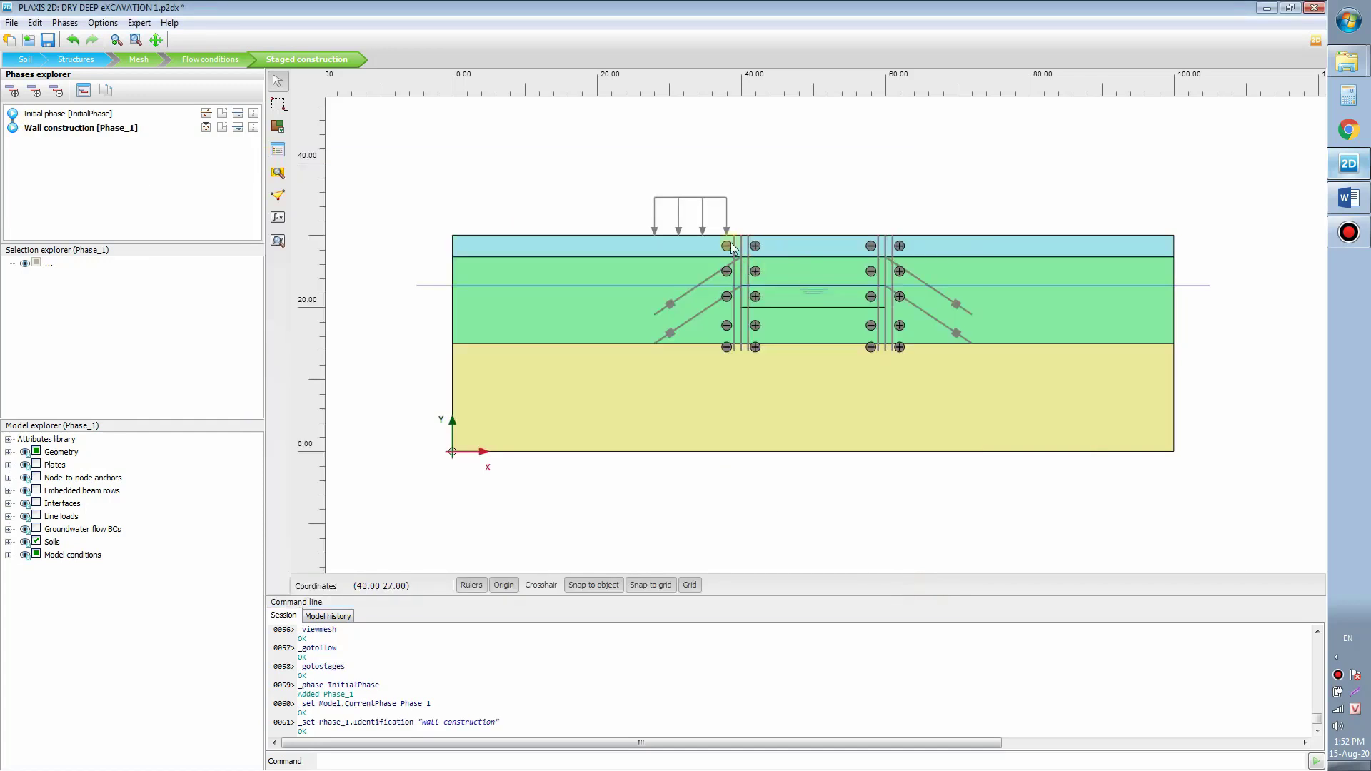
Step: Set the line load's q_y,start,ref to -10 kN/m/m and activate it
left_click(705, 214)
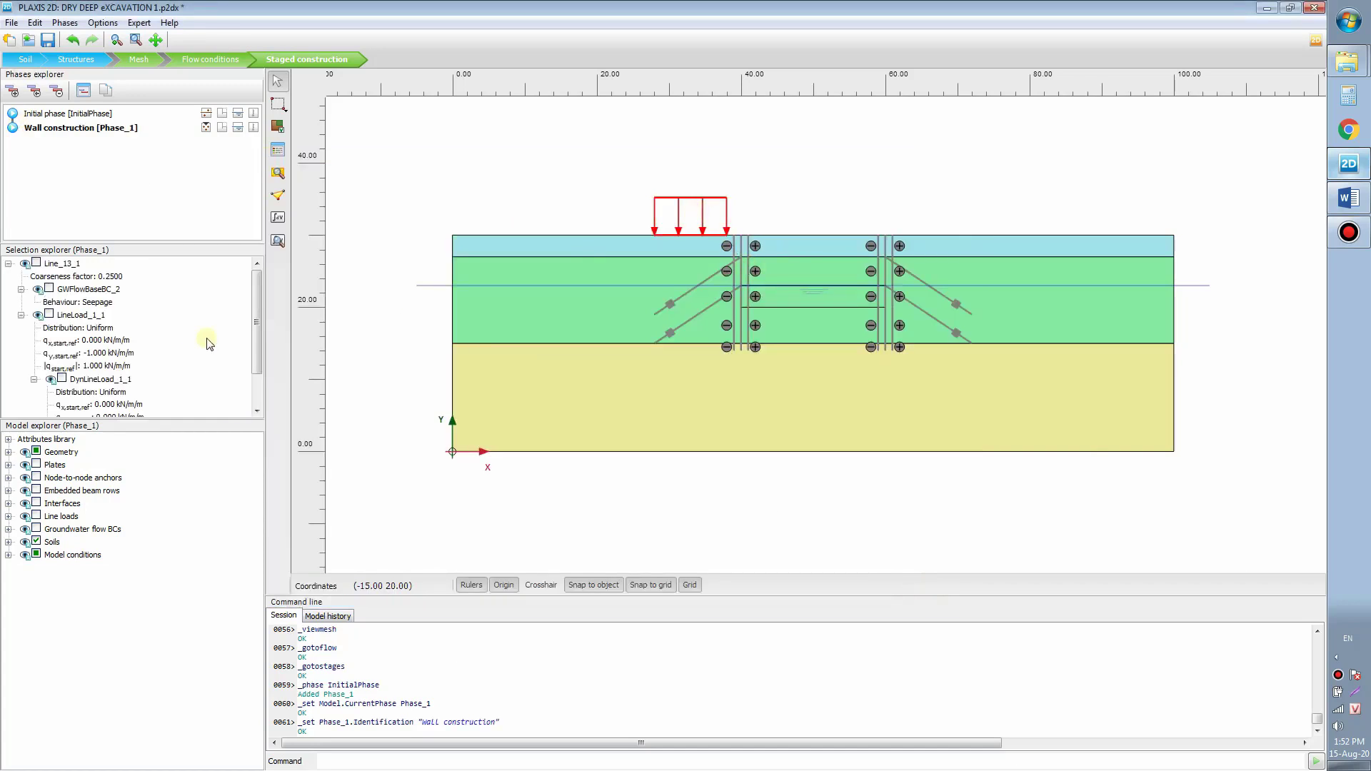
left_click(103, 354)
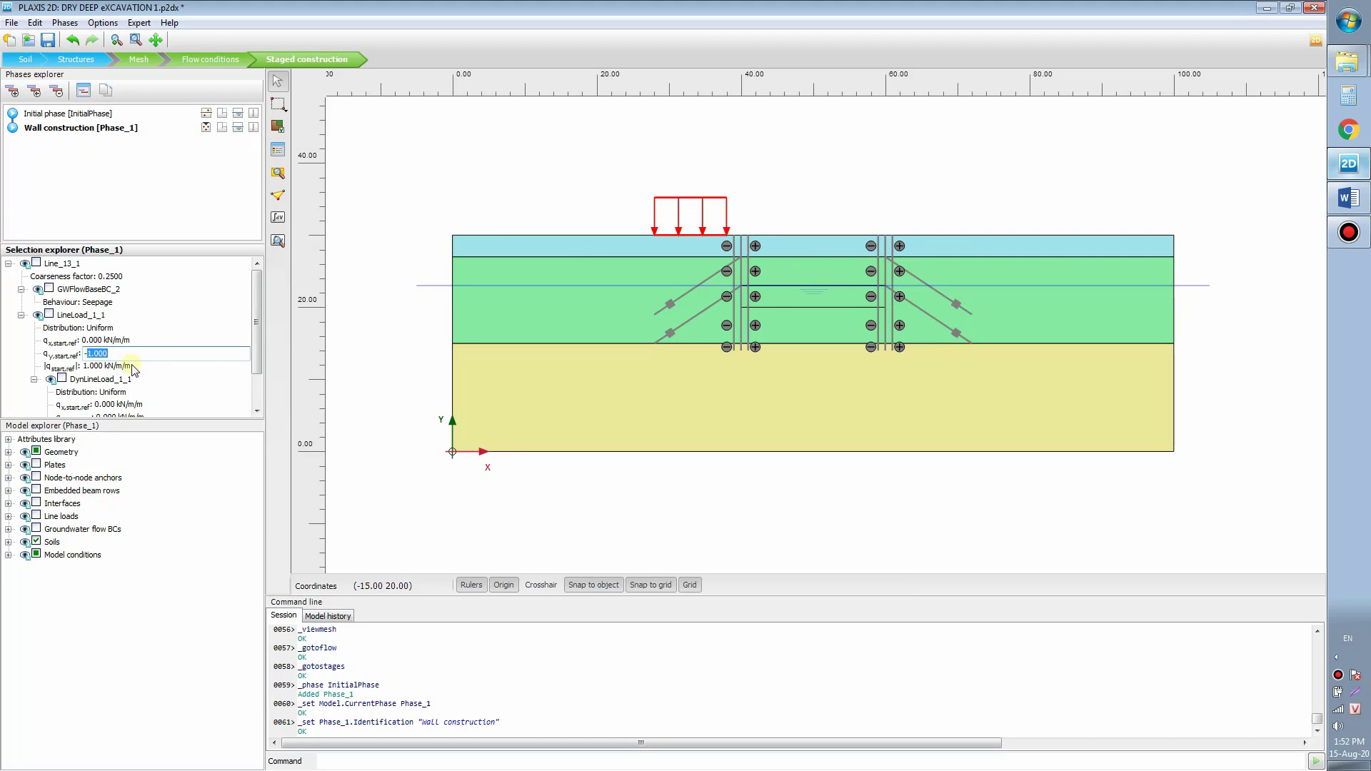
key("Num_Lock")
key("End")
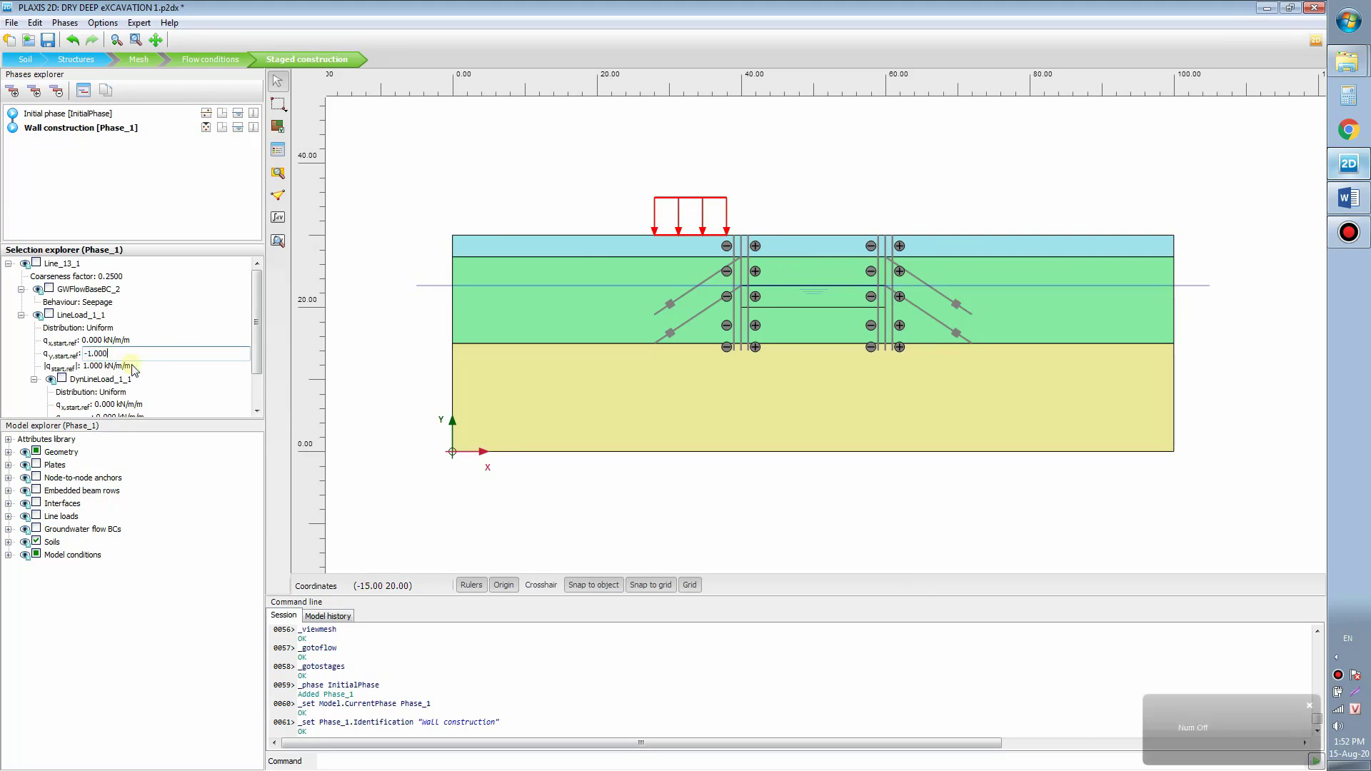
double_click(133, 350)
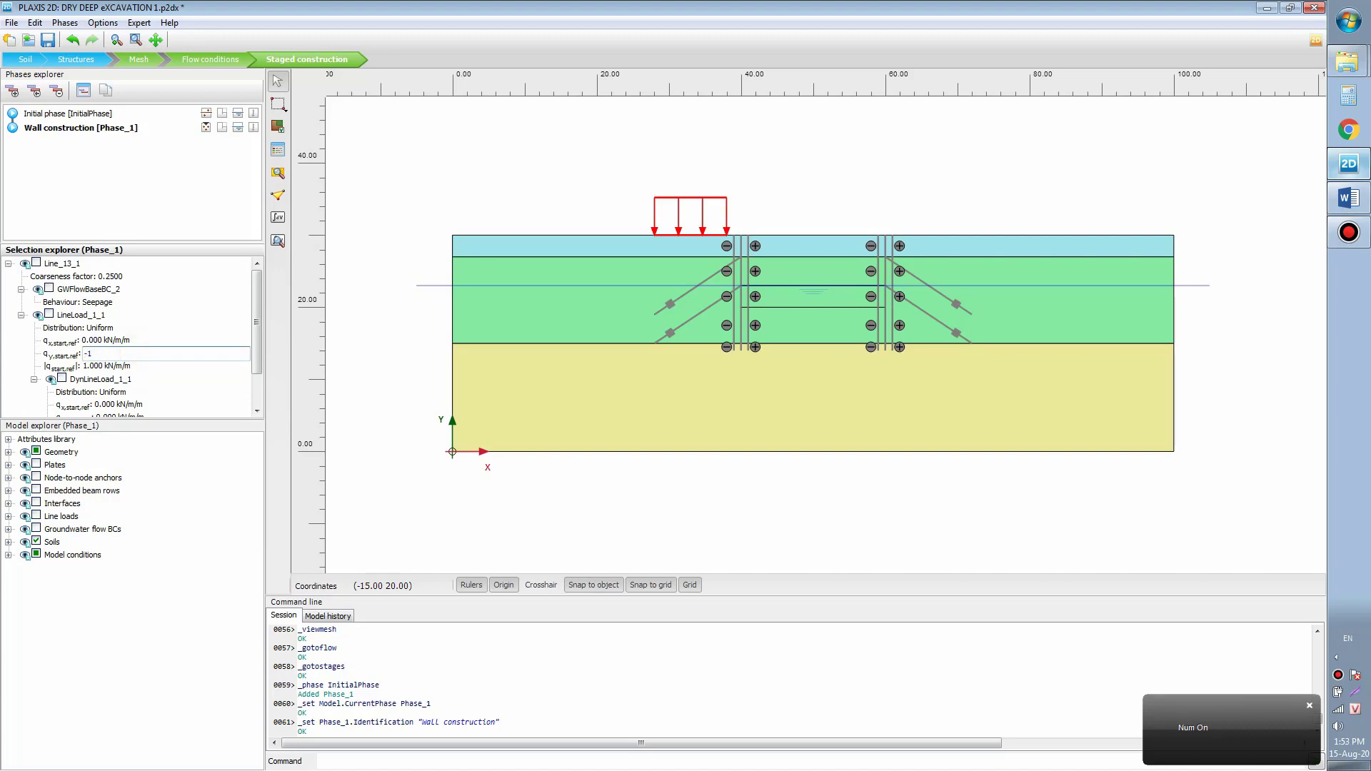
key("Return")
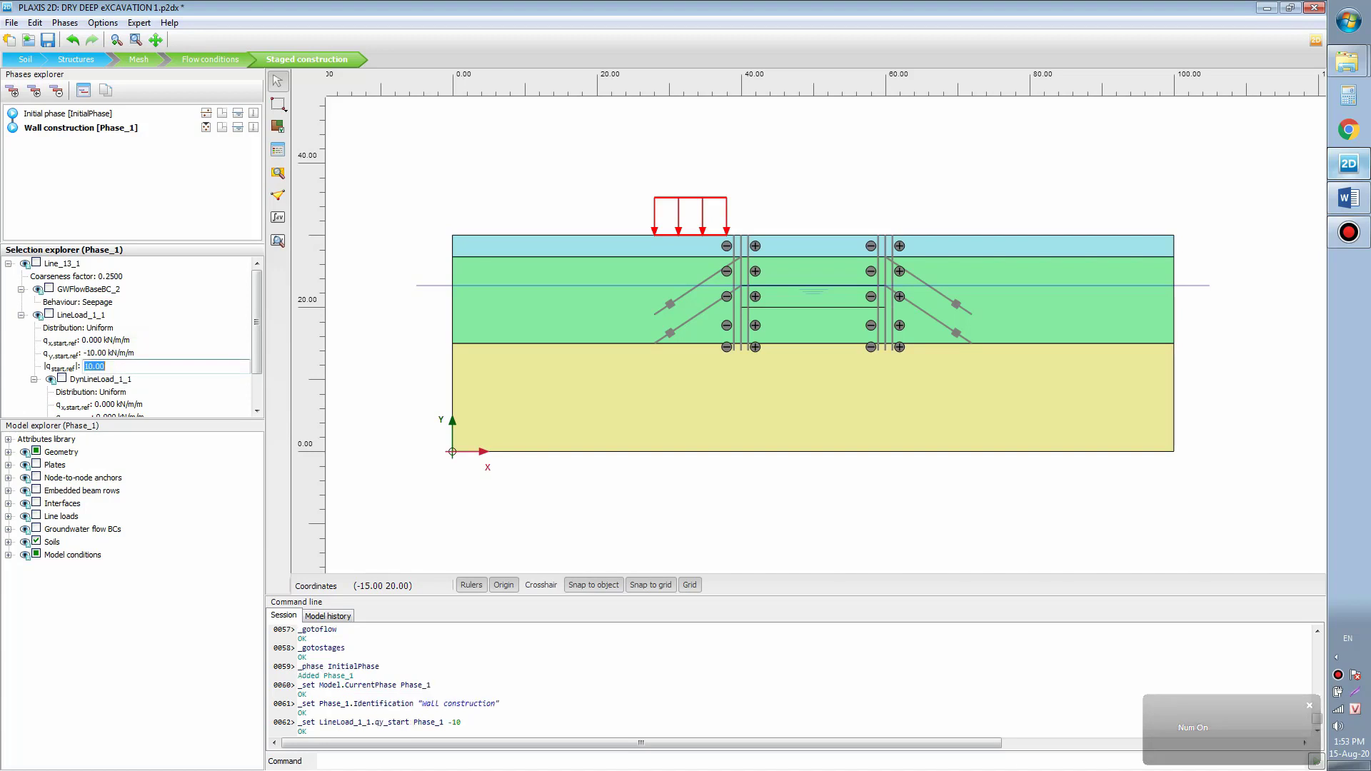
right_click(651, 208)
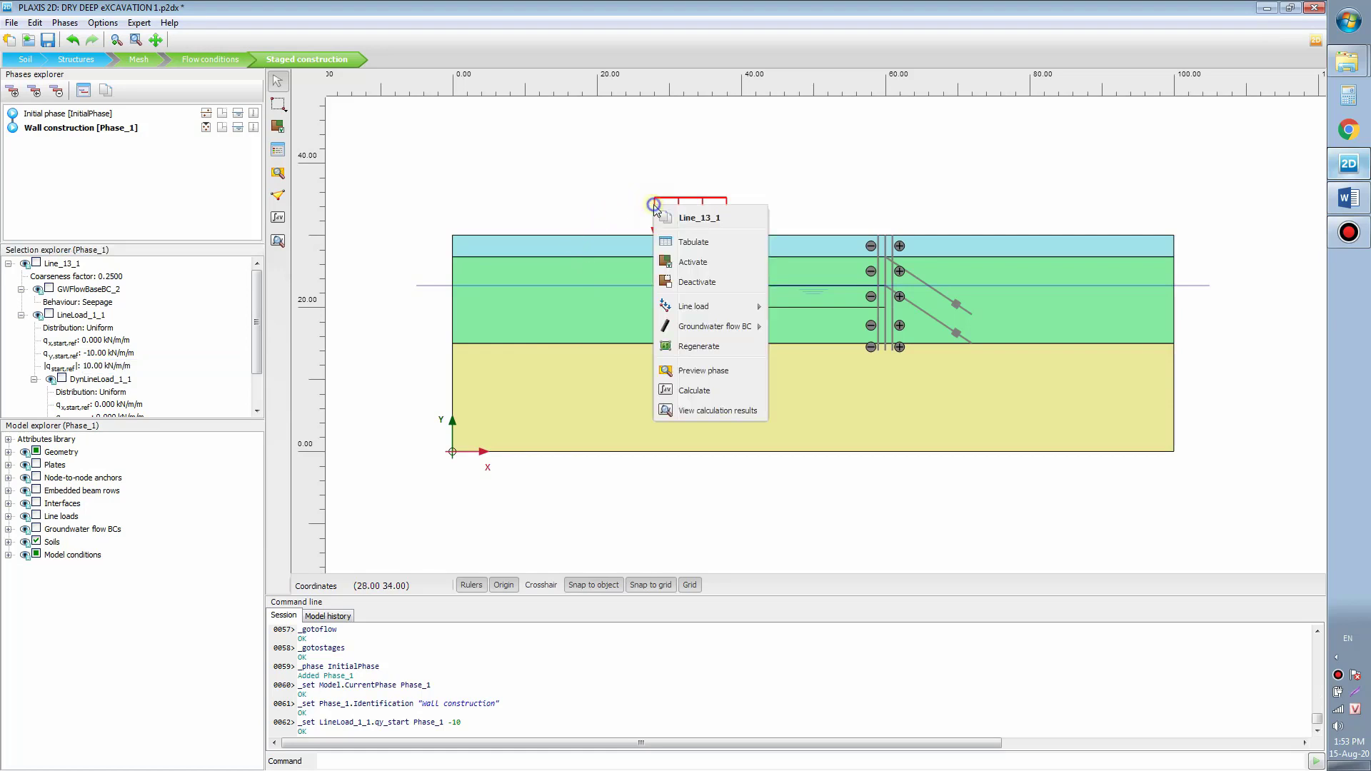
left_click(682, 264)
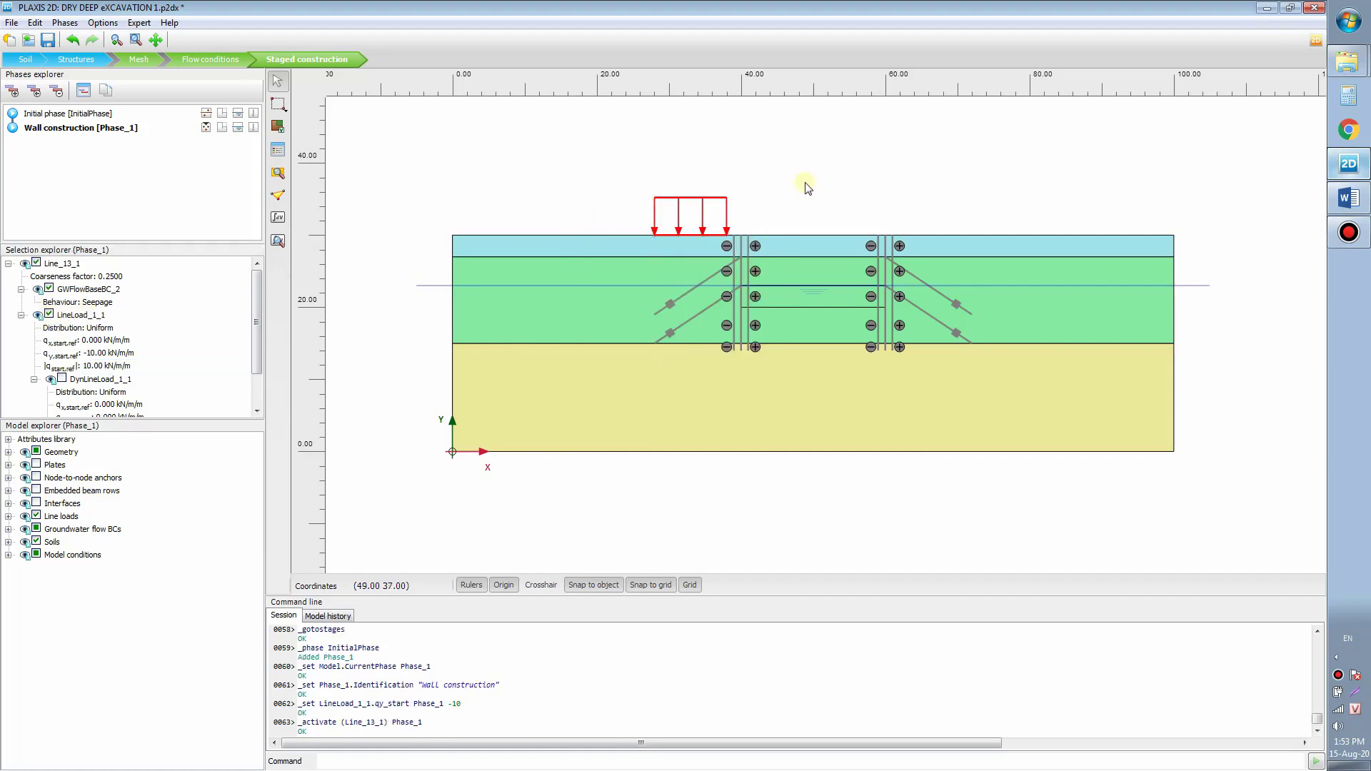
left_click(759, 221)
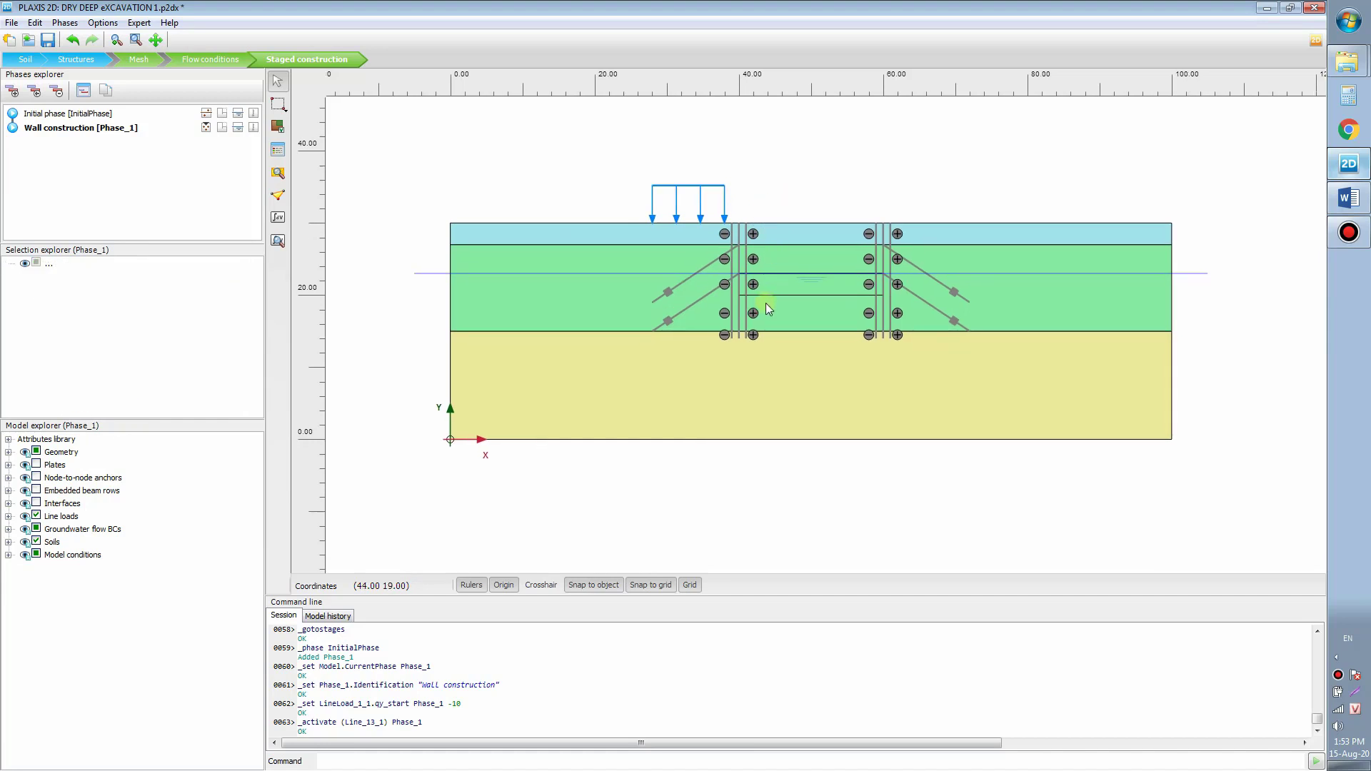
Step: Select both wall plates and activate them together with their interfaces
left_click(278, 105)
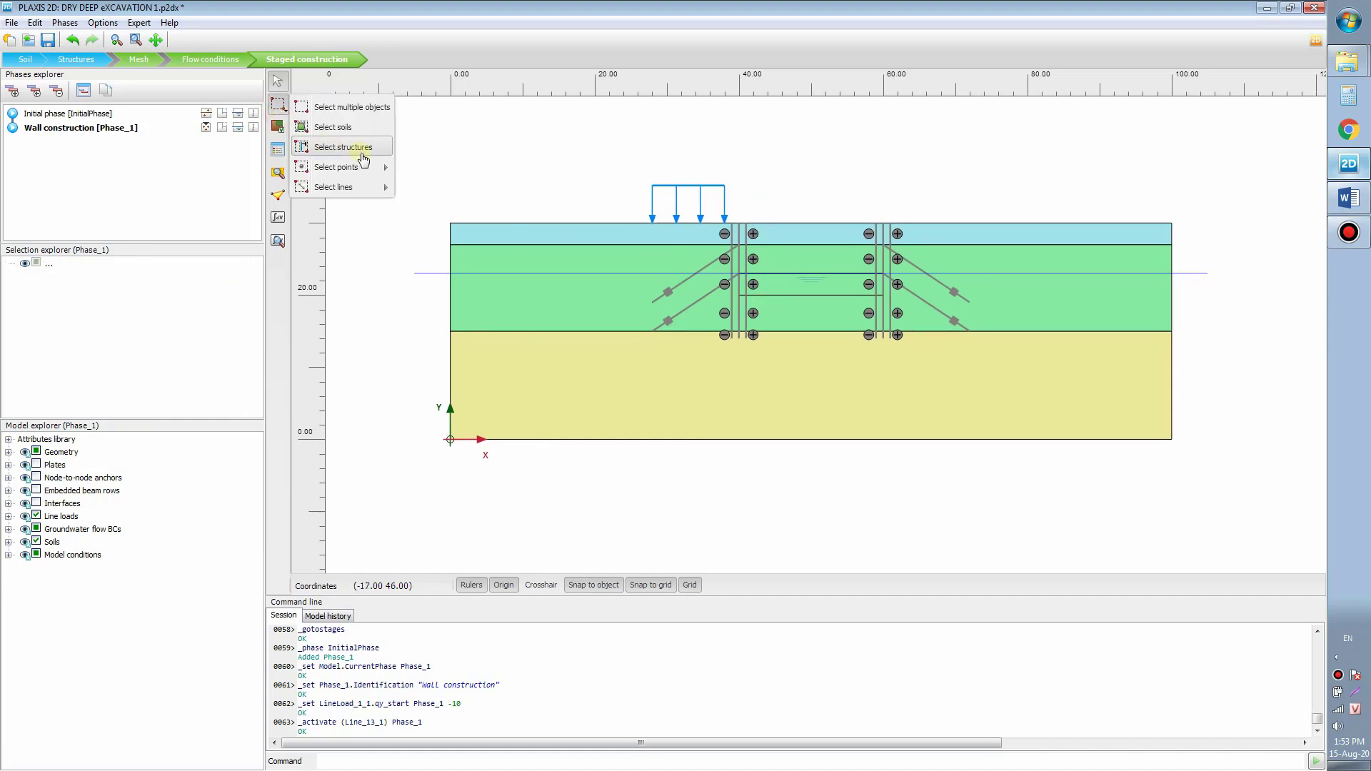
mouse_move(384, 182)
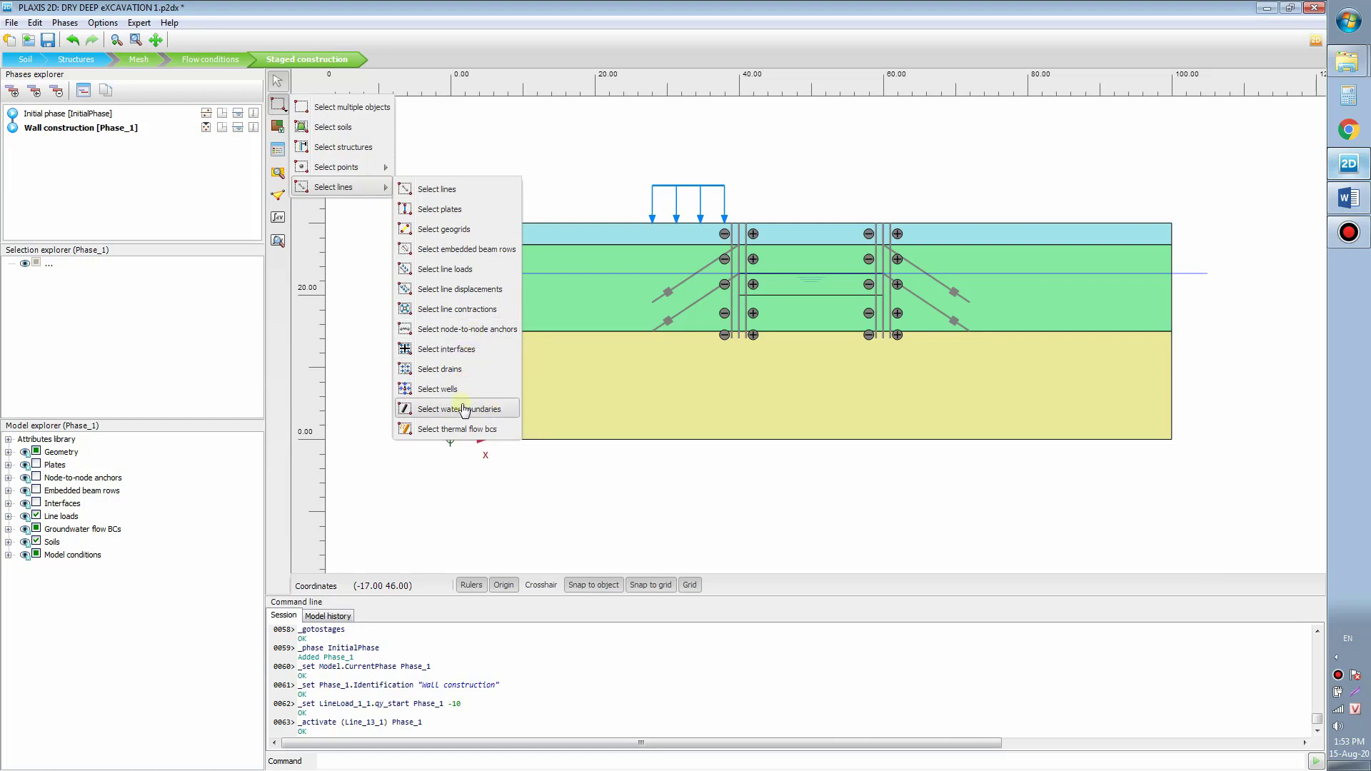
left_click(471, 212)
left_click_drag(594, 130, 1029, 382)
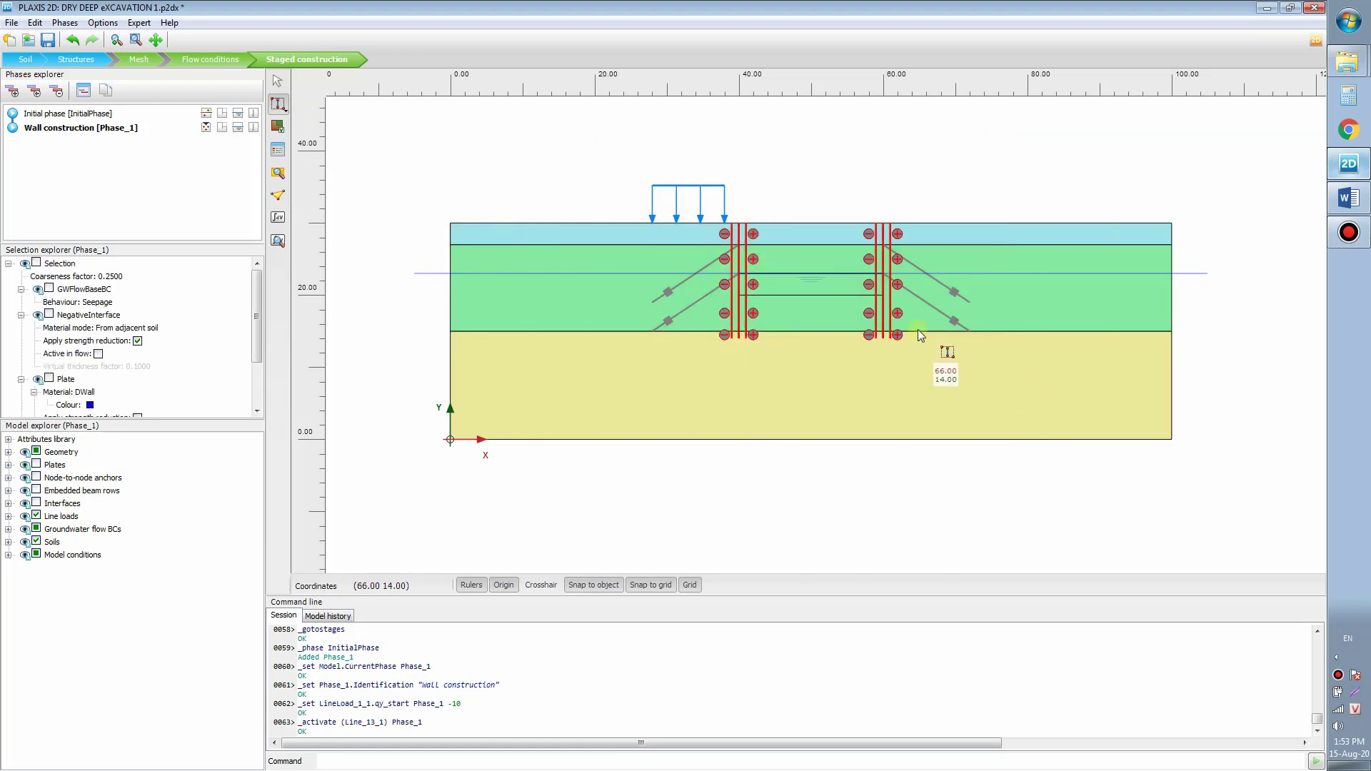
right_click(746, 236)
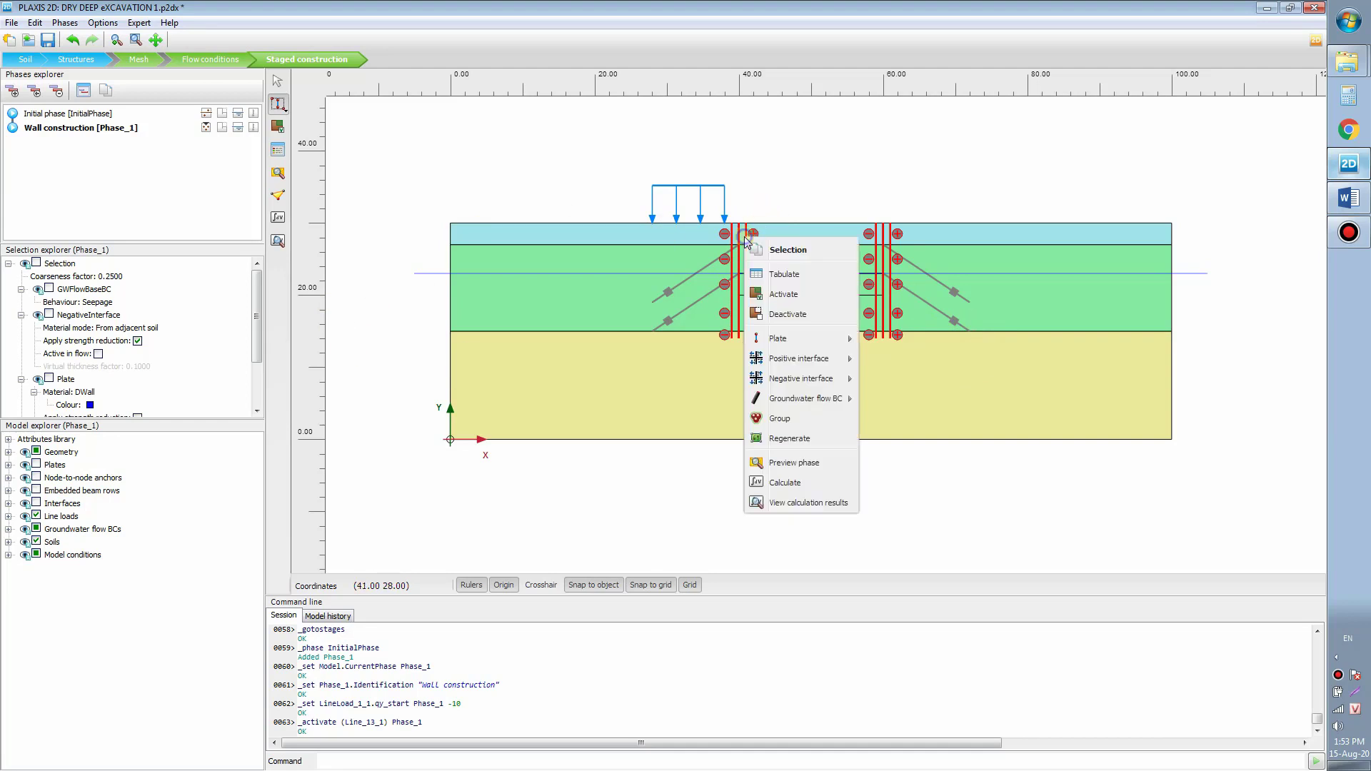
left_click(783, 293)
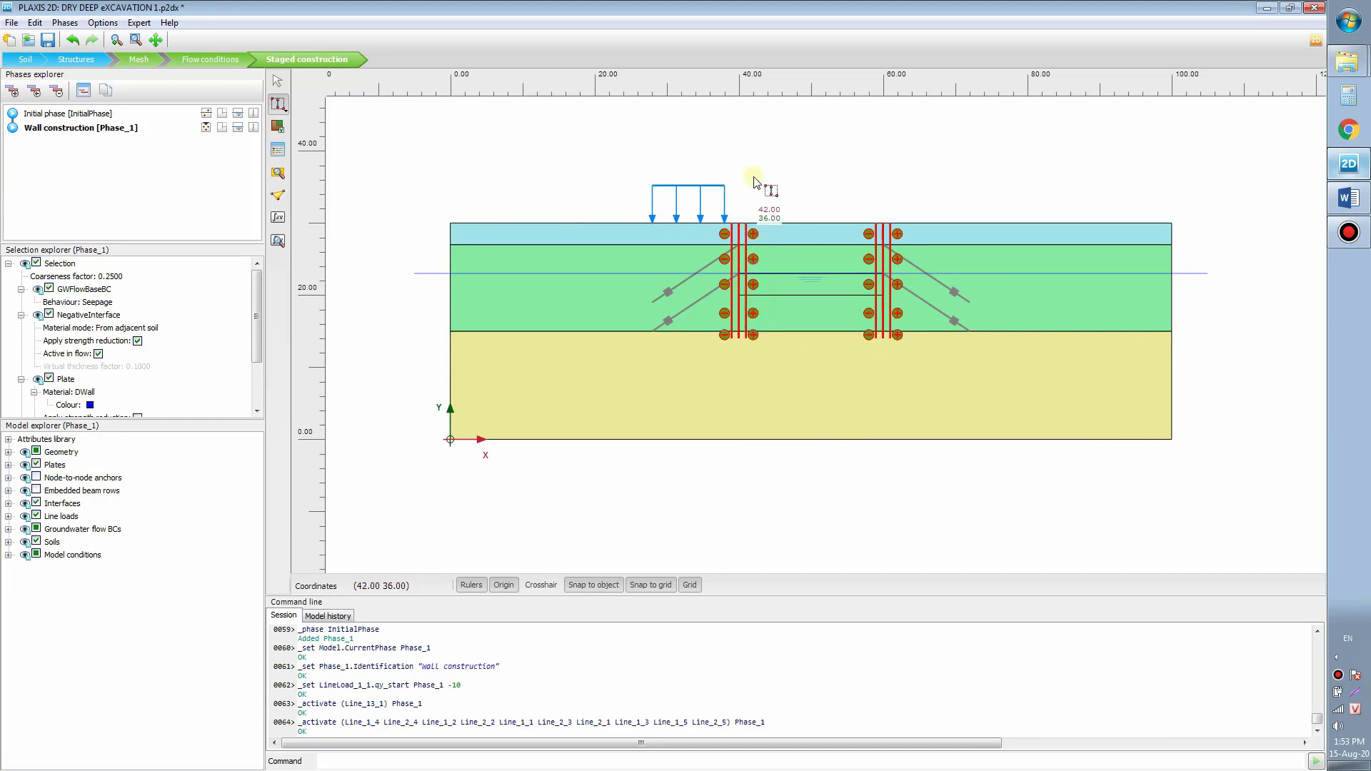
key("Escape")
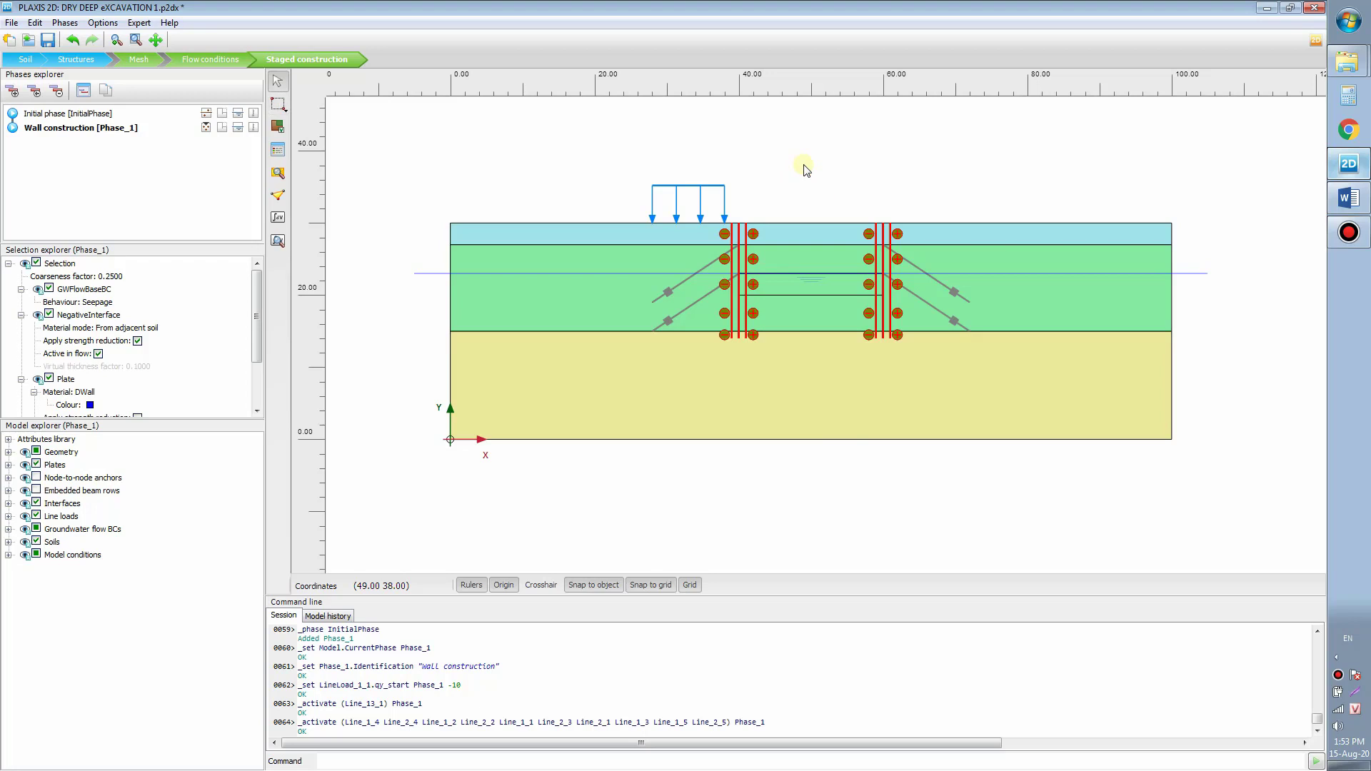
left_click(801, 168)
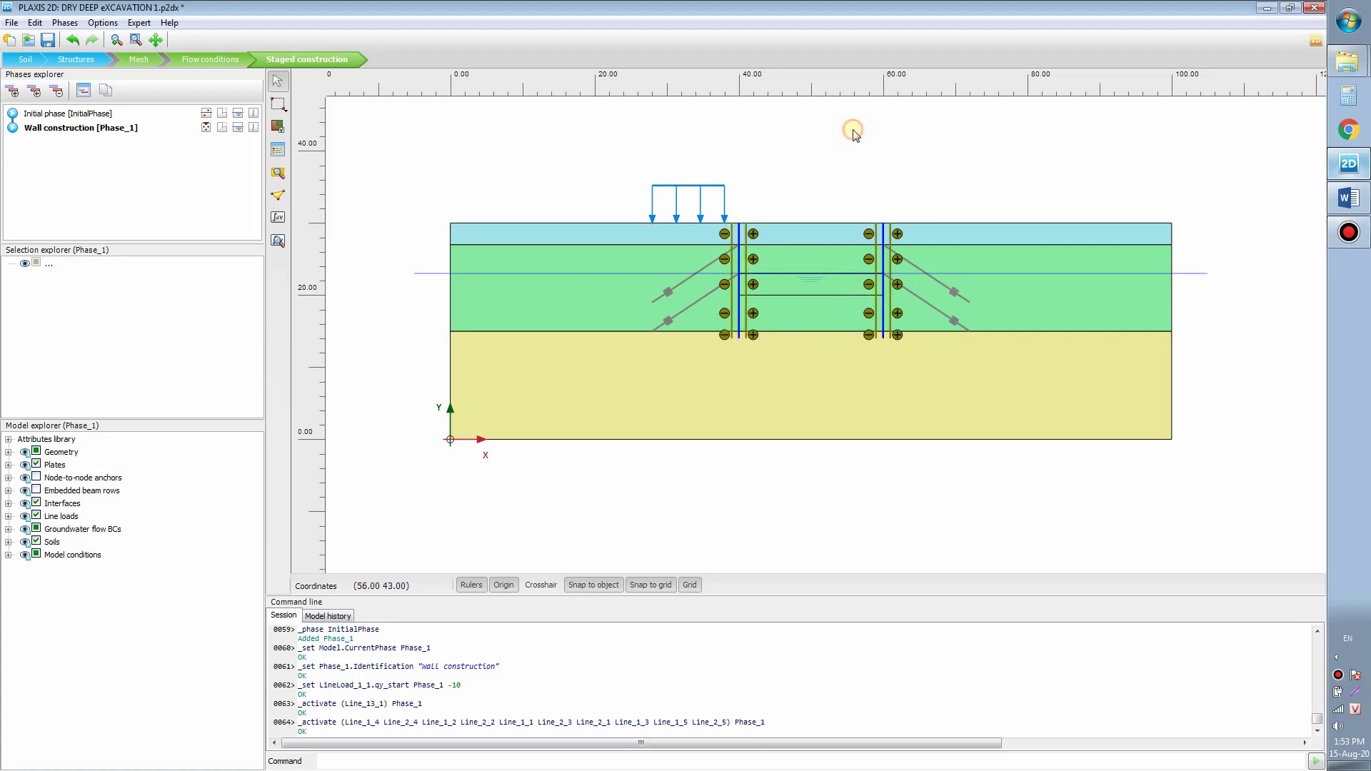
Step: Add a phase after Wall construction and name it '1st Excavation'
left_click(31, 131)
left_click(12, 91)
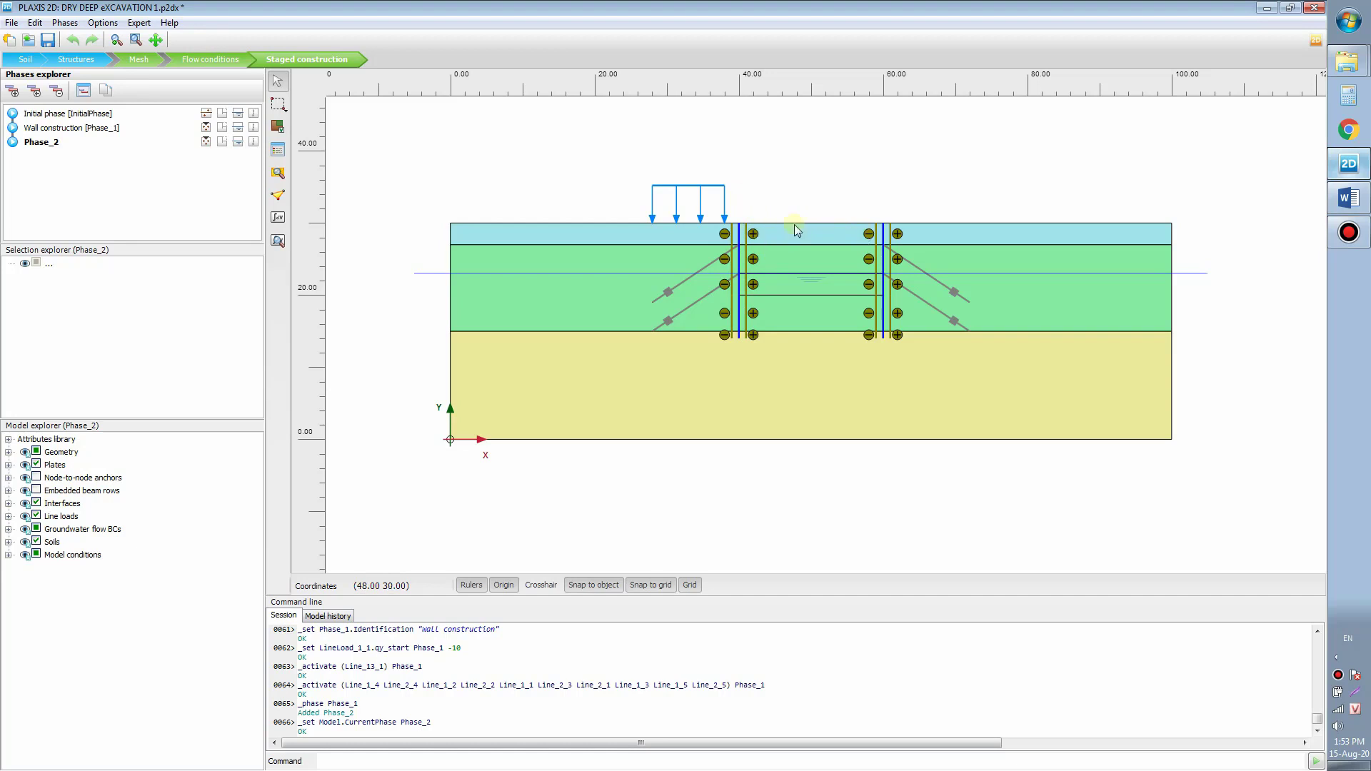
double_click(55, 144)
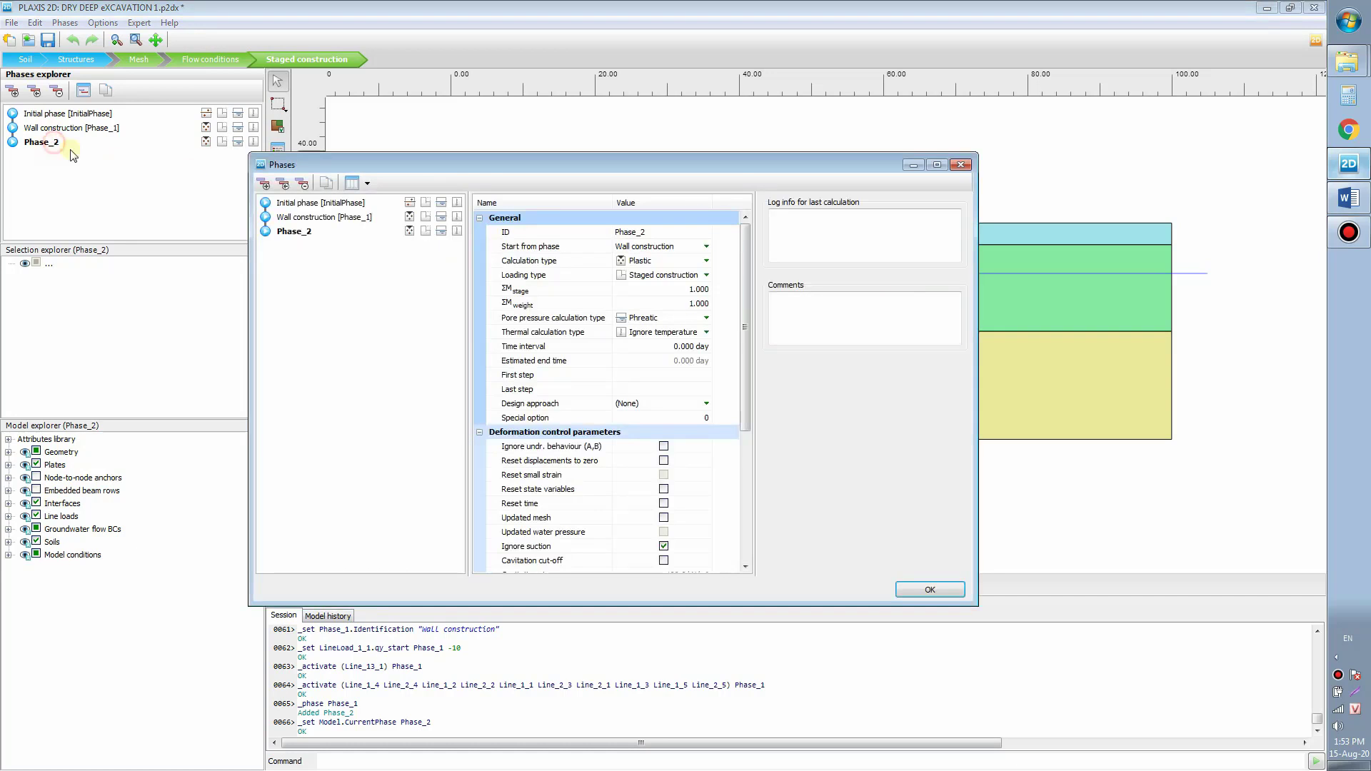
left_click(671, 233)
type("2s")
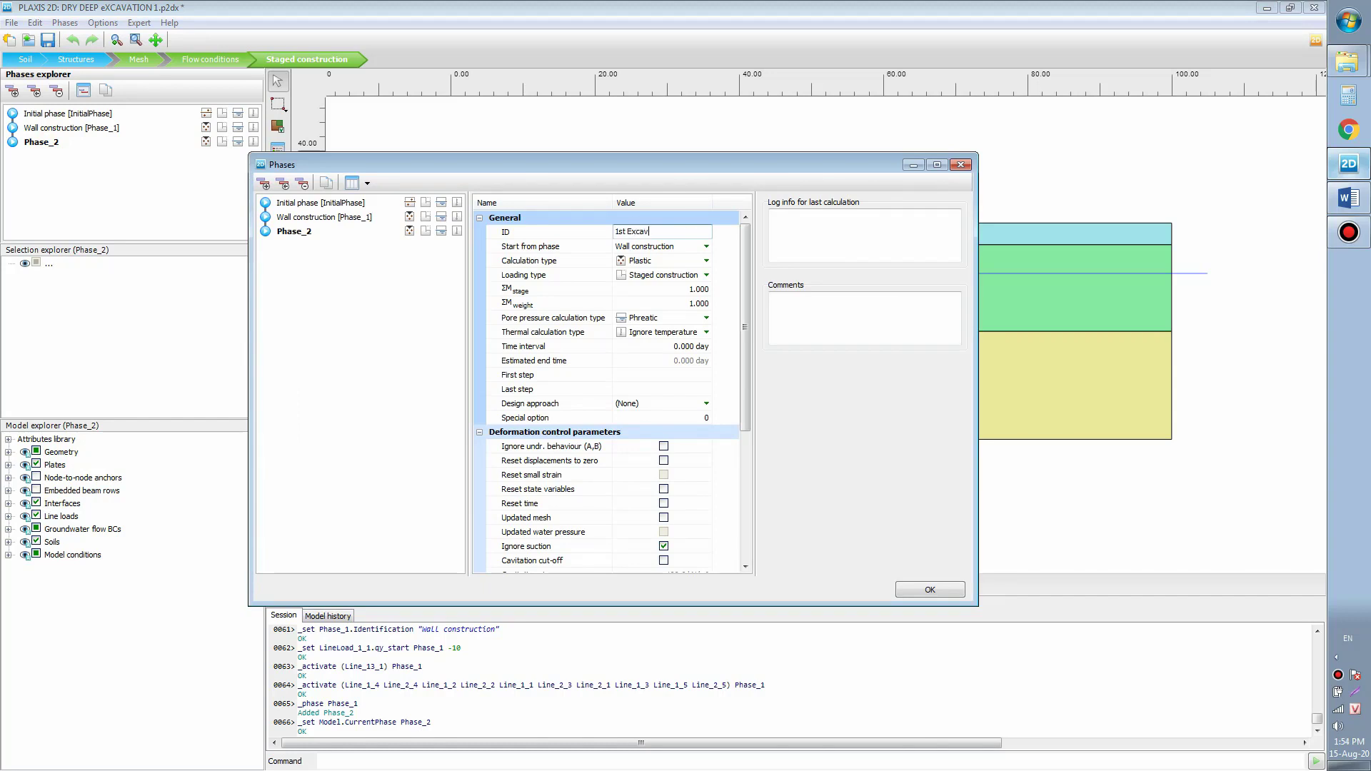
left_click(907, 539)
left_click(930, 590)
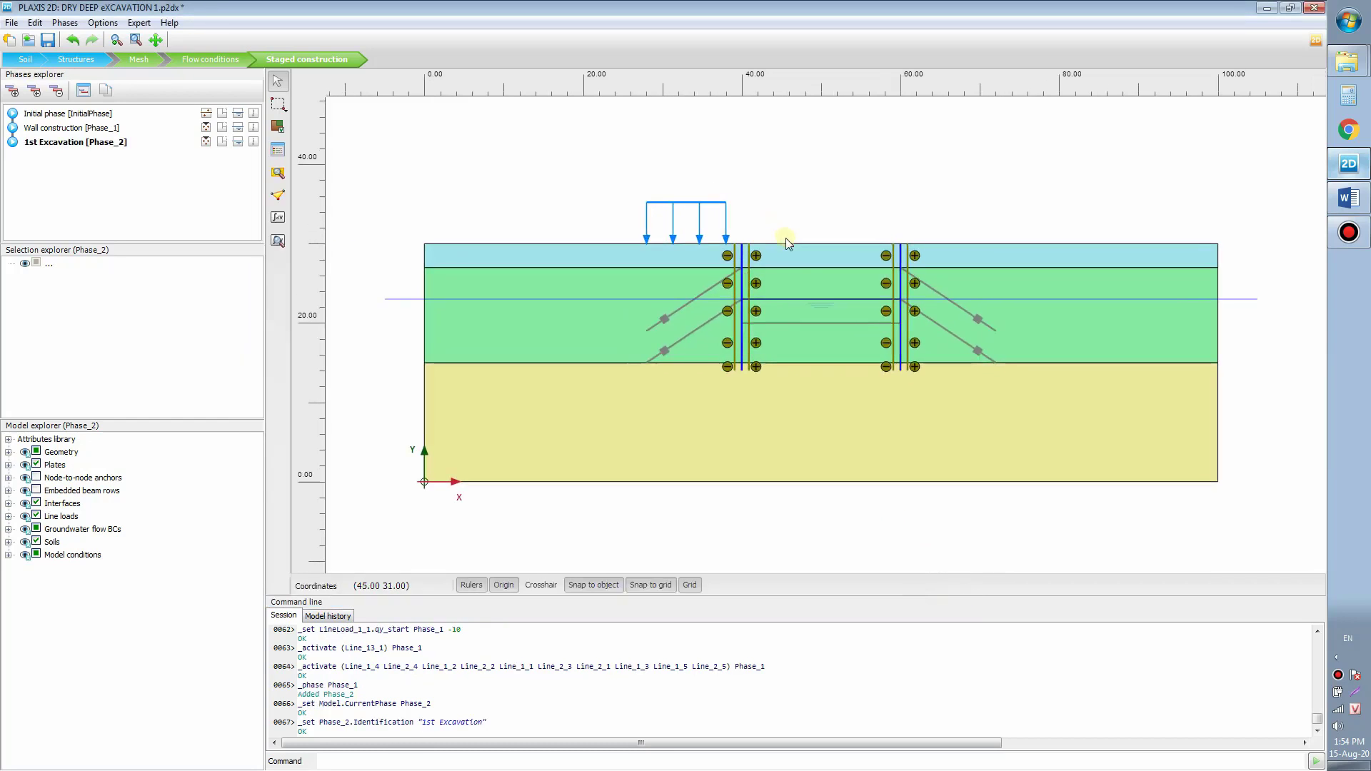
Step: Deactivate the top soil cluster between the two walls
left_click(771, 185)
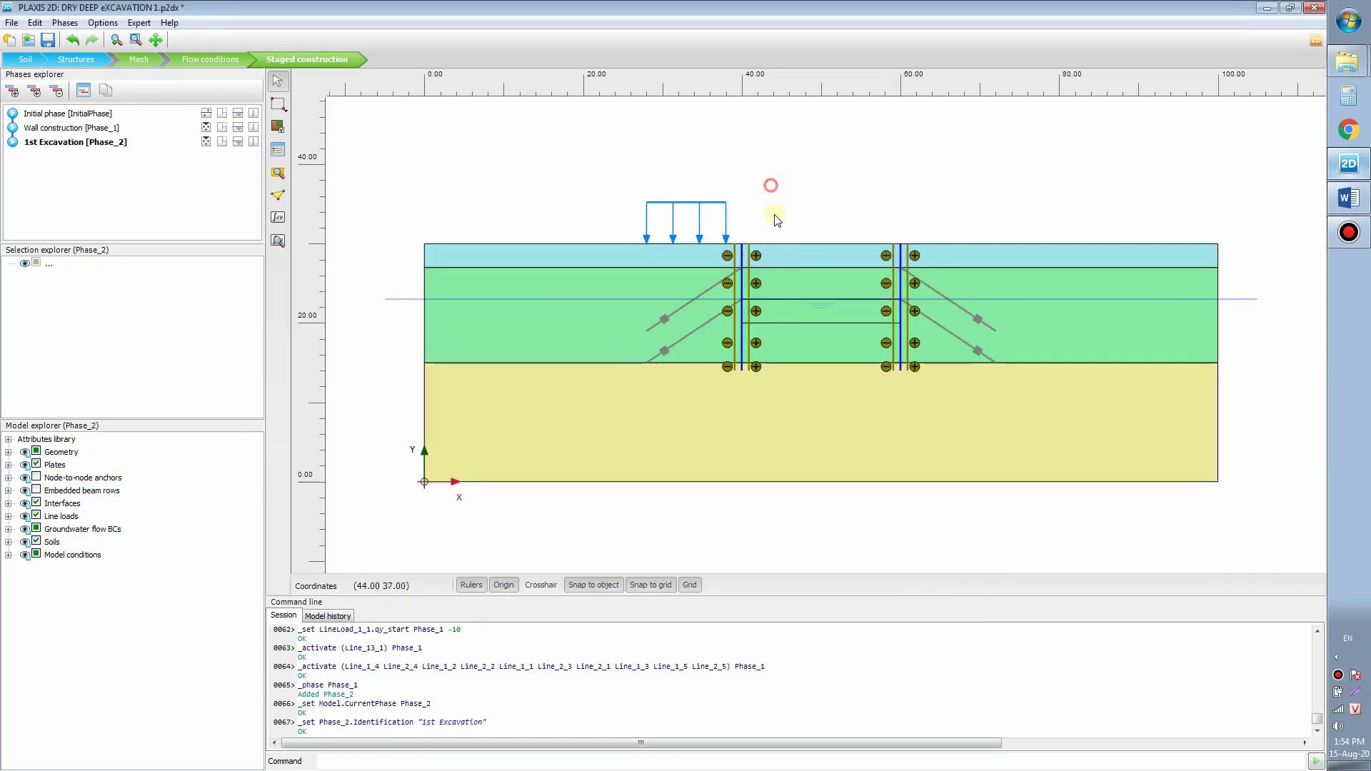
right_click(791, 250)
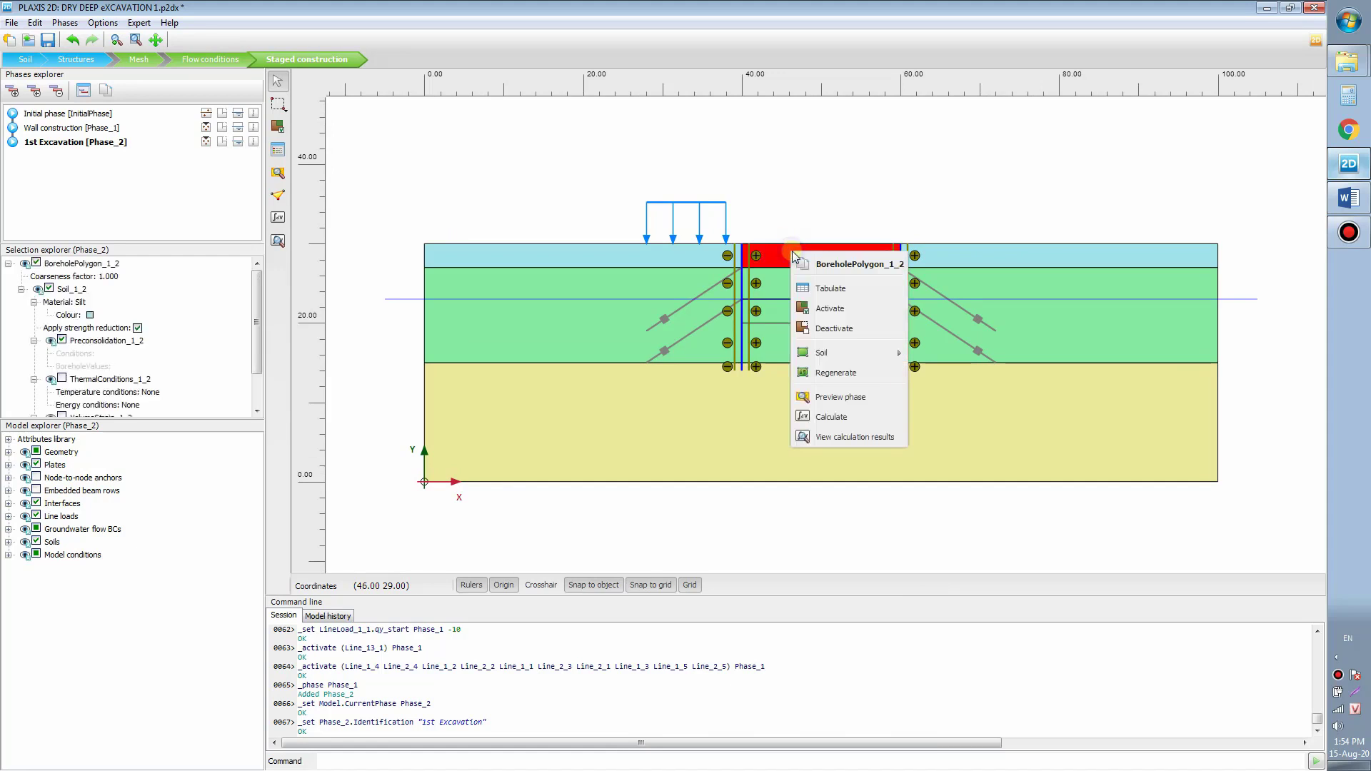
left_click(864, 331)
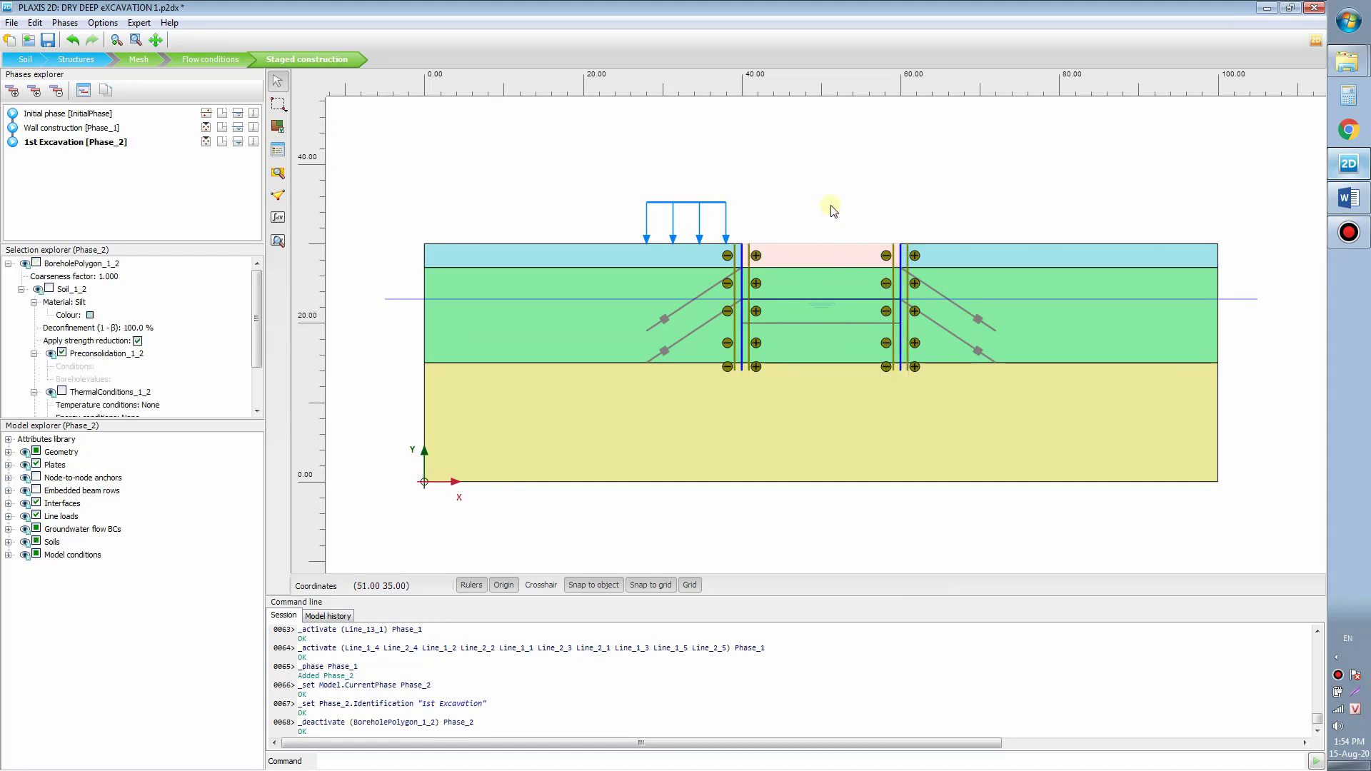
left_click_drag(837, 182, 850, 187)
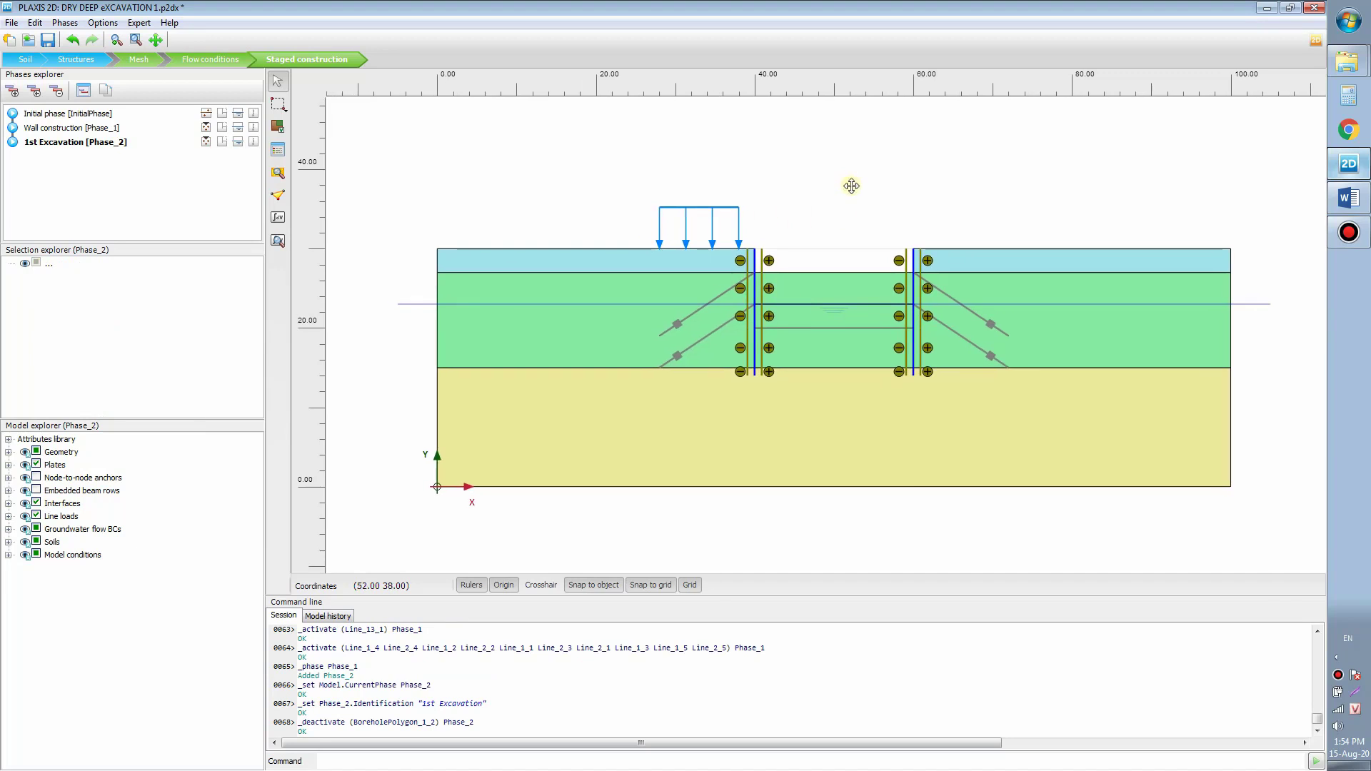
left_click_drag(791, 218, 797, 216)
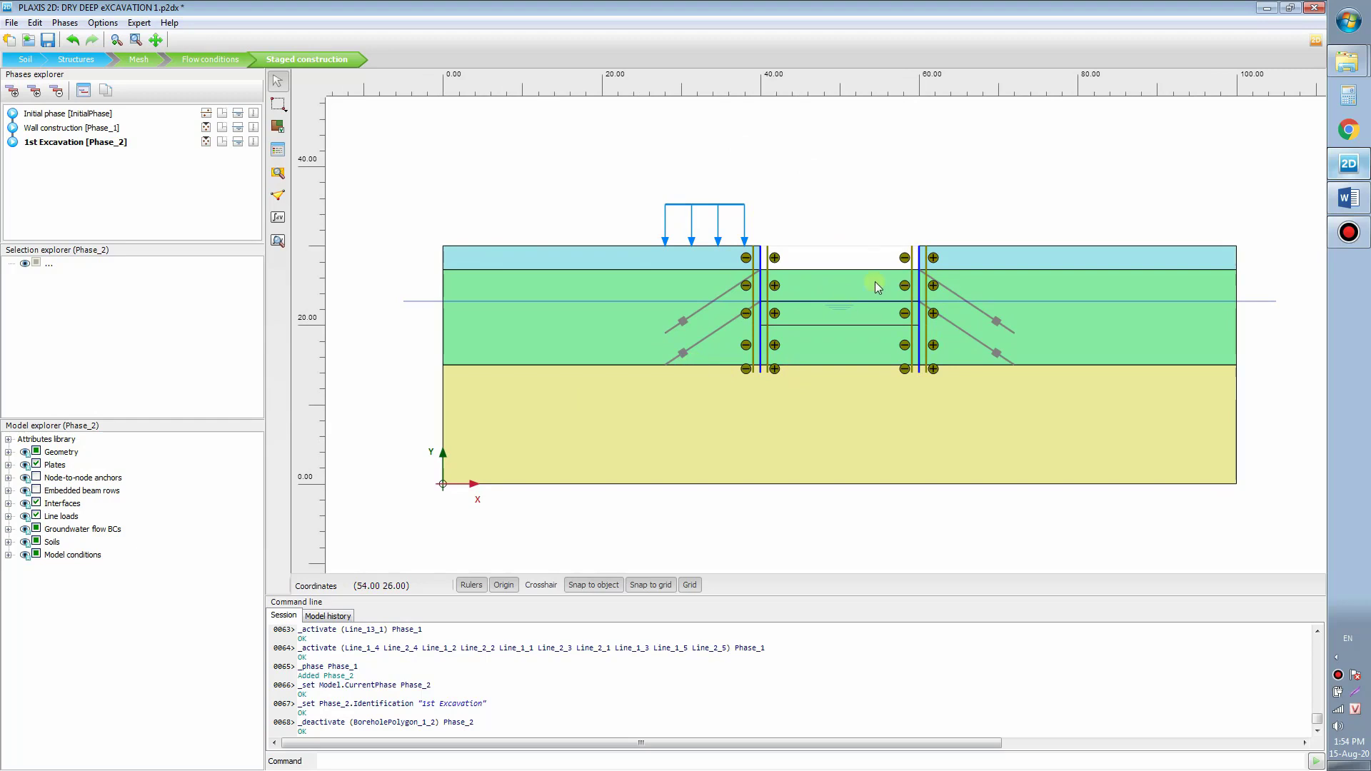
Step: Add Phase_3 after 1st Excavation and set its ID to 'Install 1st anchor'
left_click(13, 91)
double_click(43, 157)
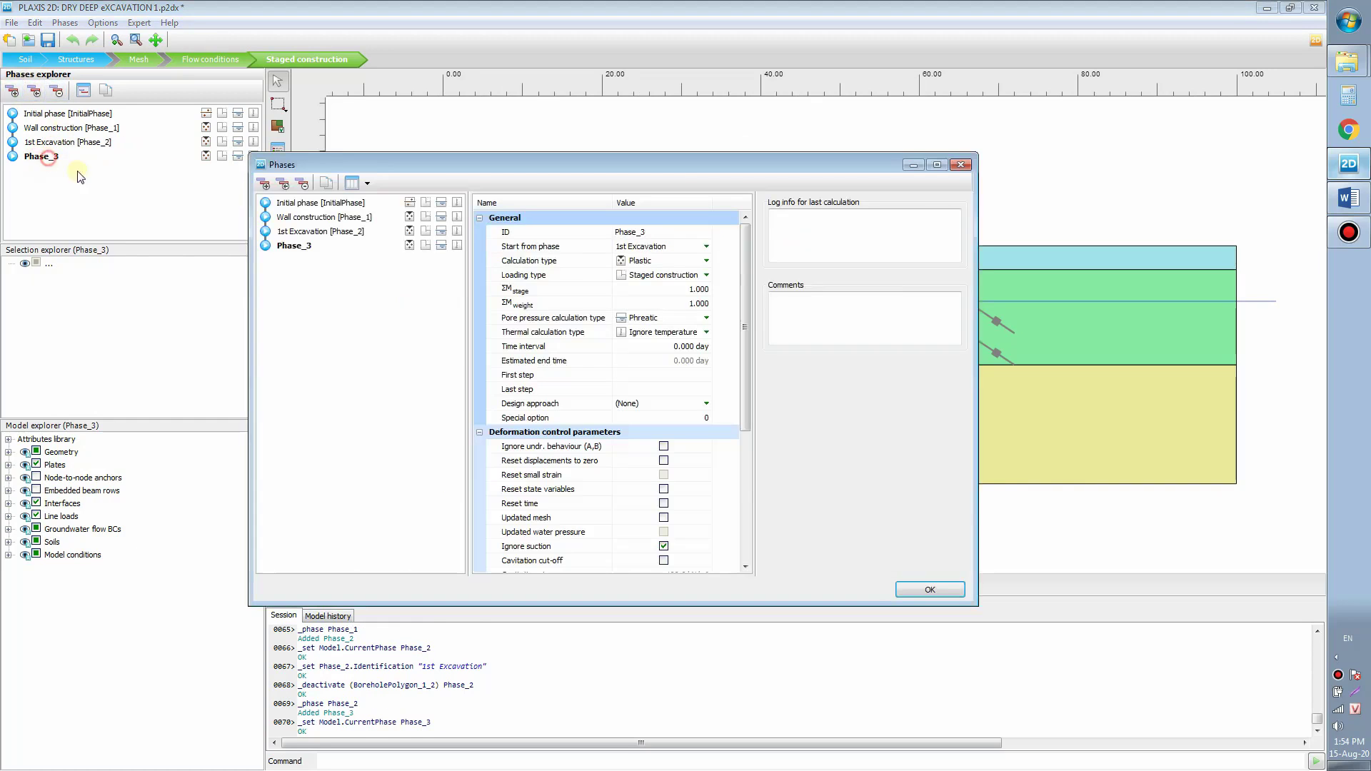
left_click_drag(684, 163, 508, 417)
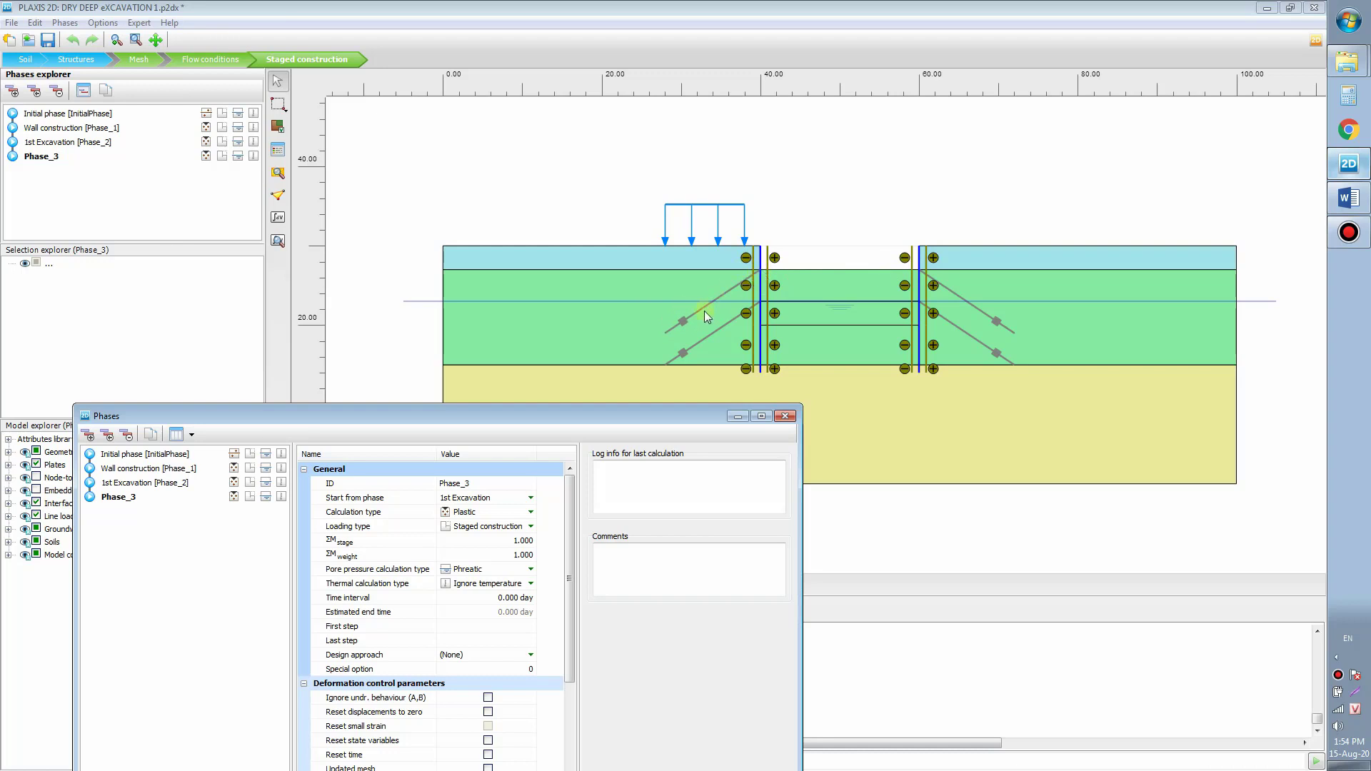
left_click_drag(639, 424, 684, 187)
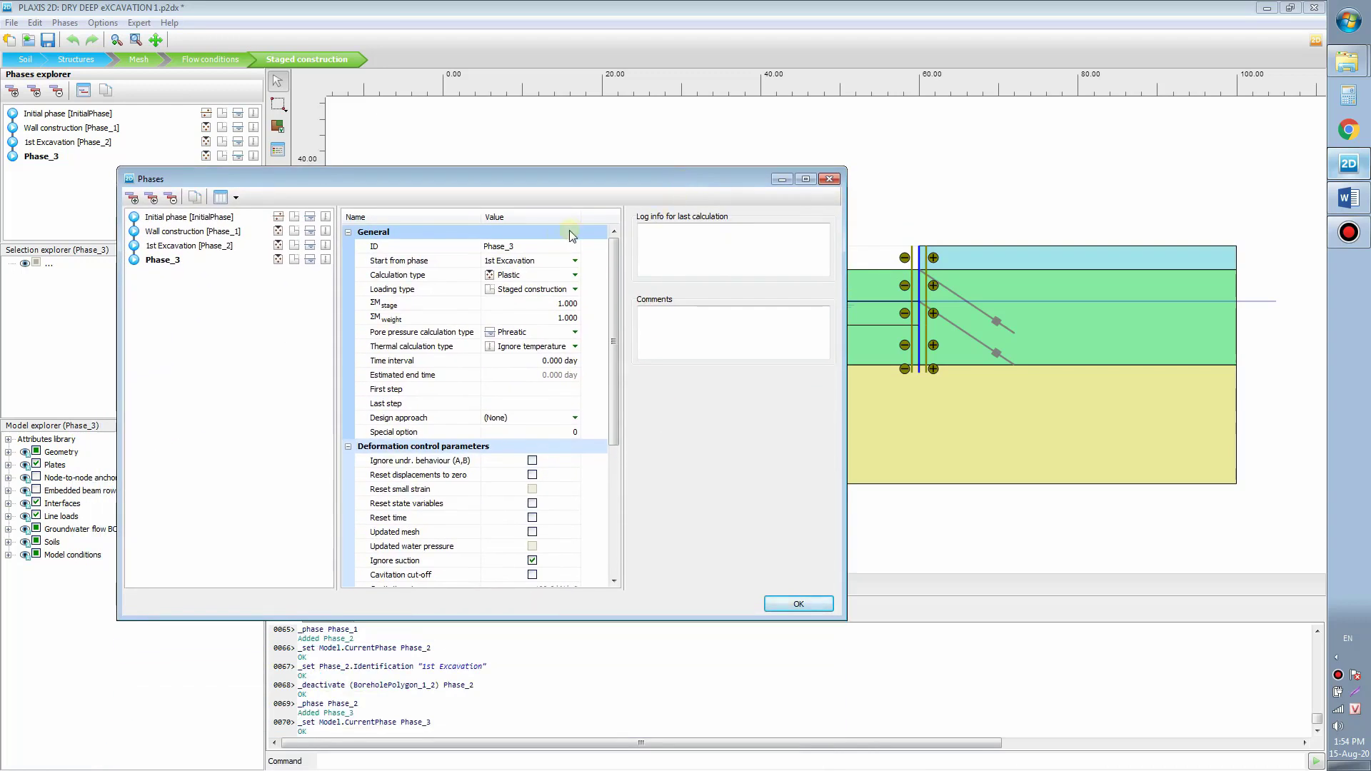
left_click(532, 246)
type("Install 1st")
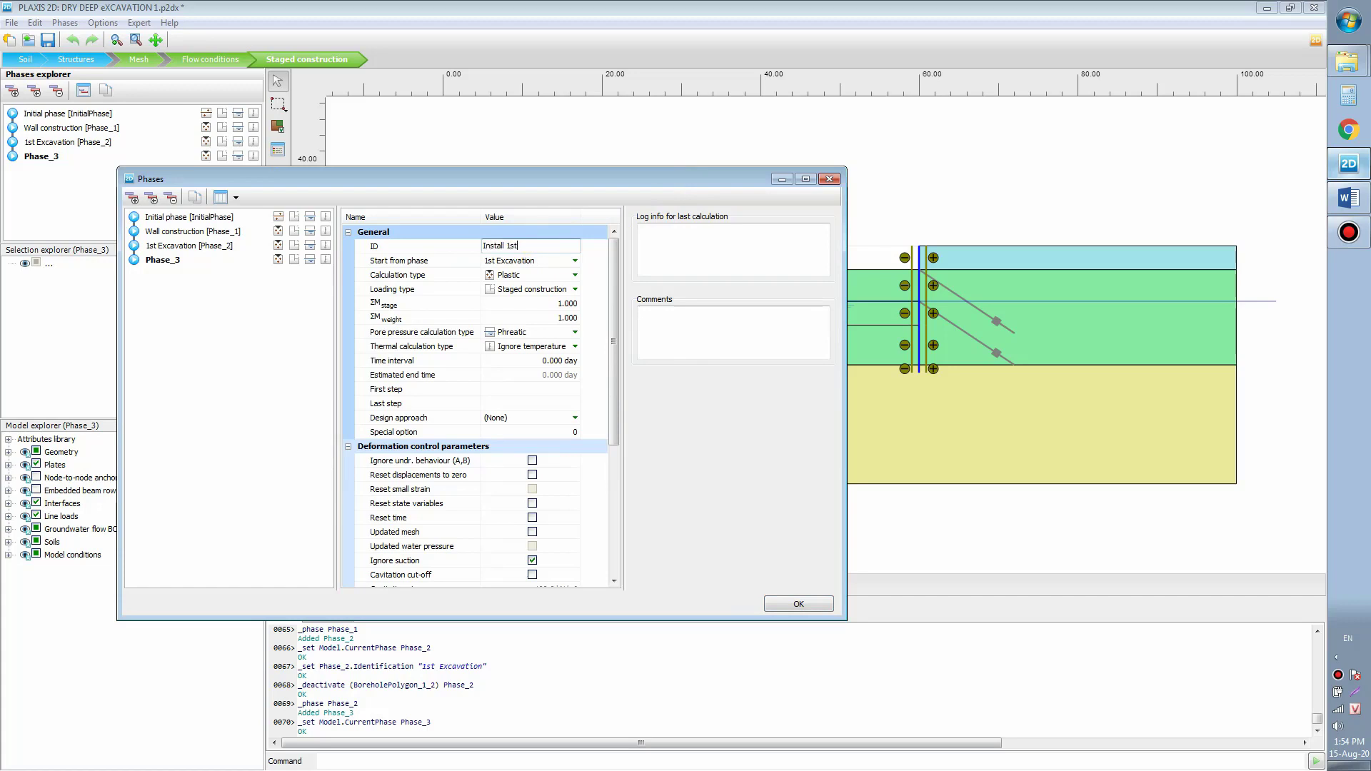
type(" anchor")
left_click(798, 605)
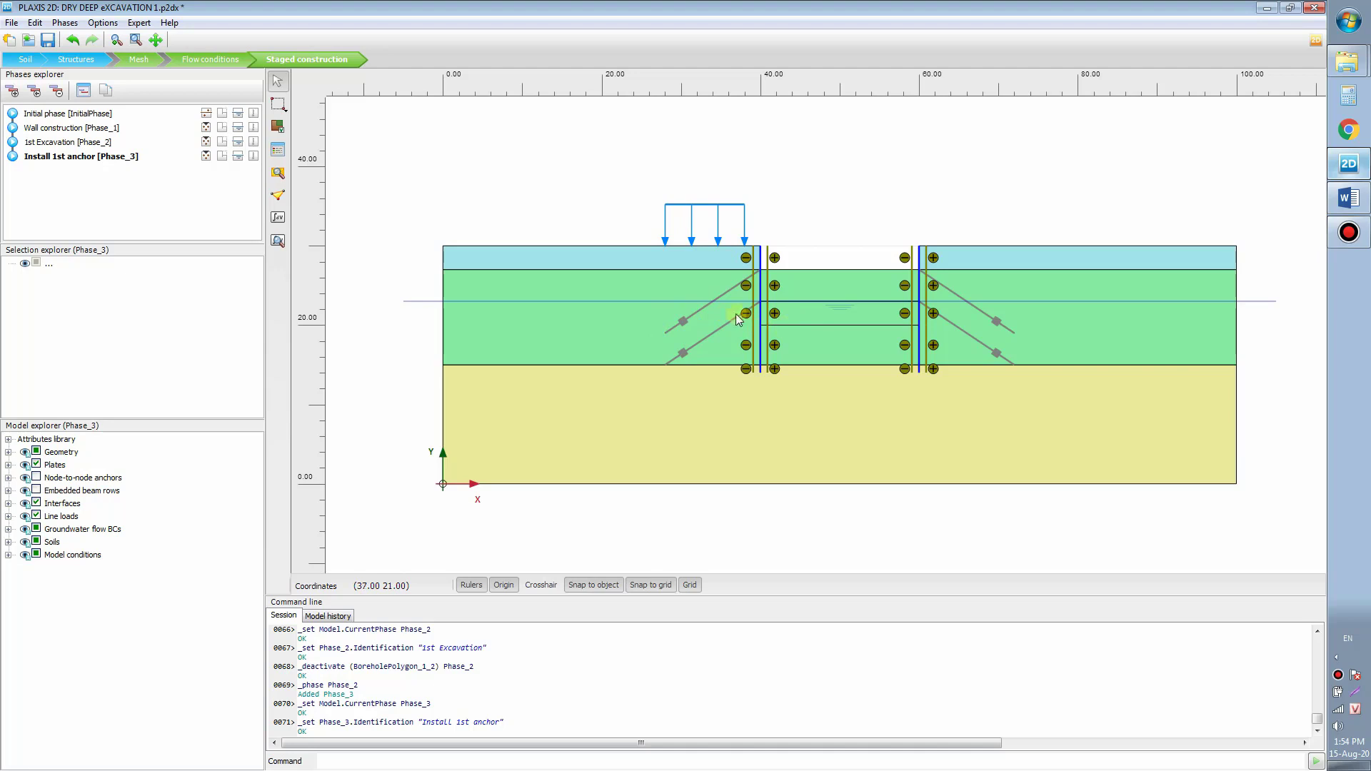
Step: Group the left and right upper anchors and their grout bodies into S_Group_1
left_click(698, 317)
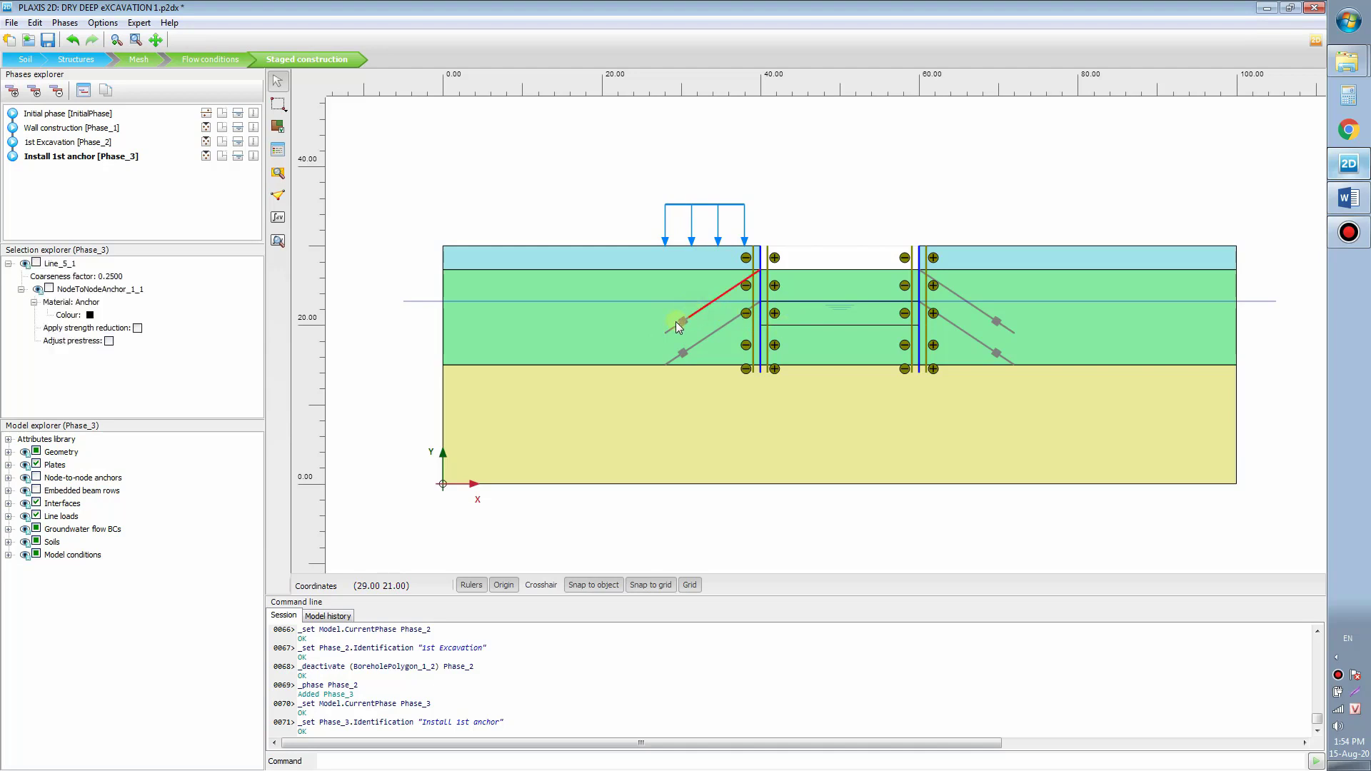
left_click(672, 329, "ctrl")
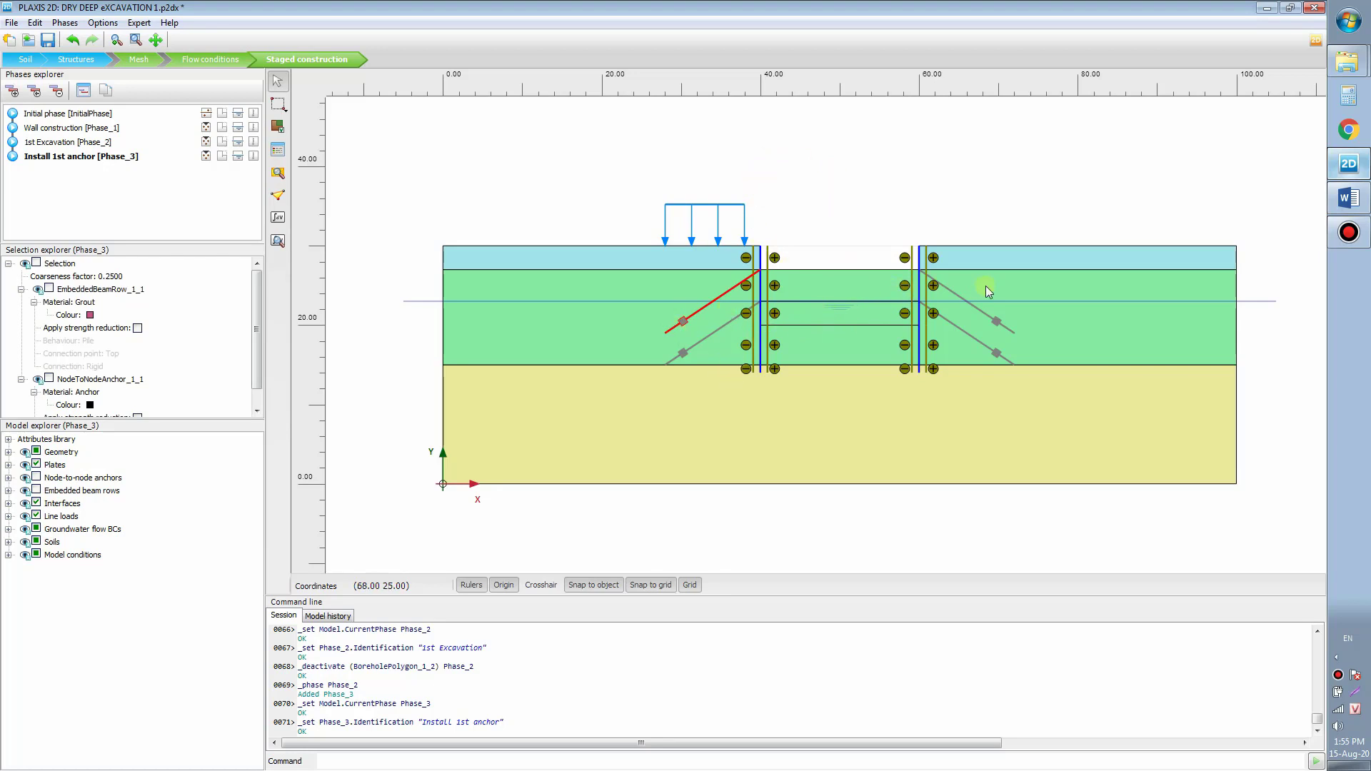
left_click(958, 296, "ctrl")
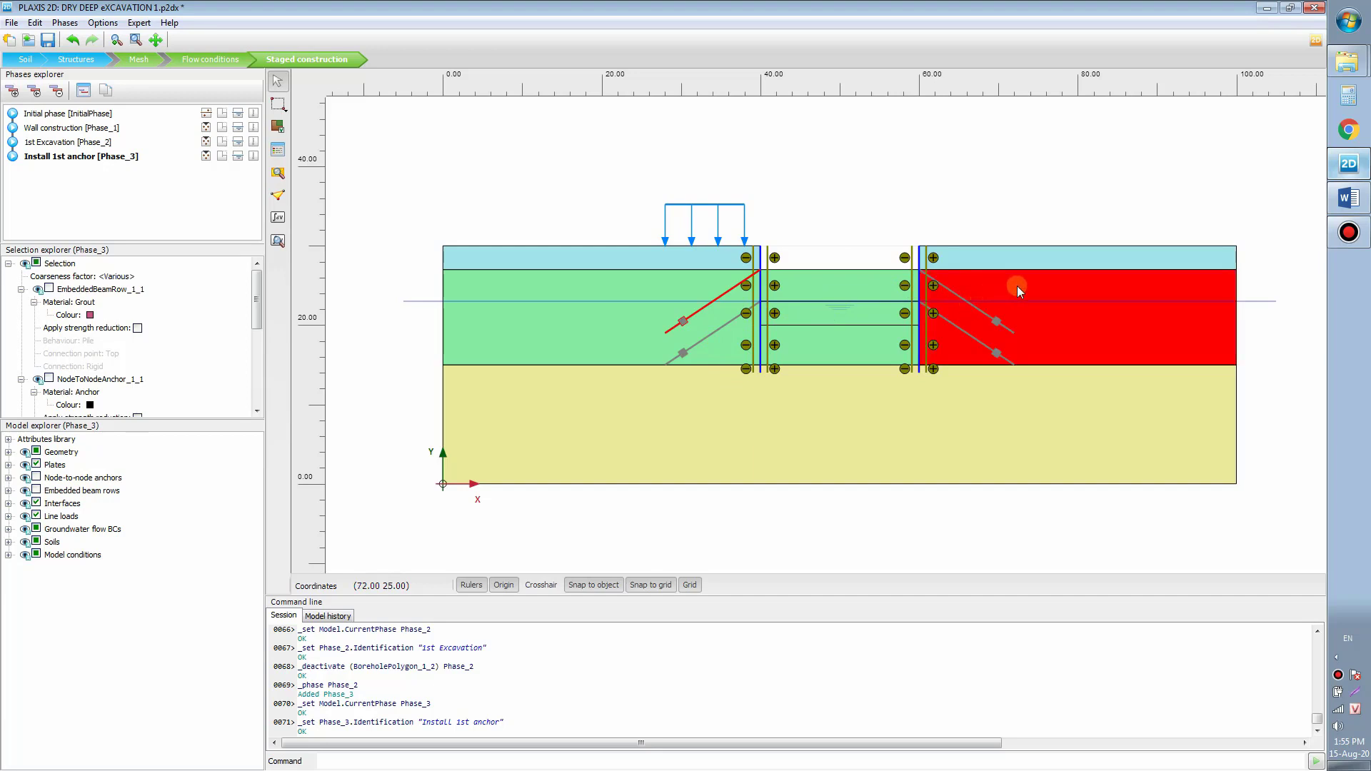
left_click(1020, 288, "ctrl")
left_click(949, 288, "ctrl")
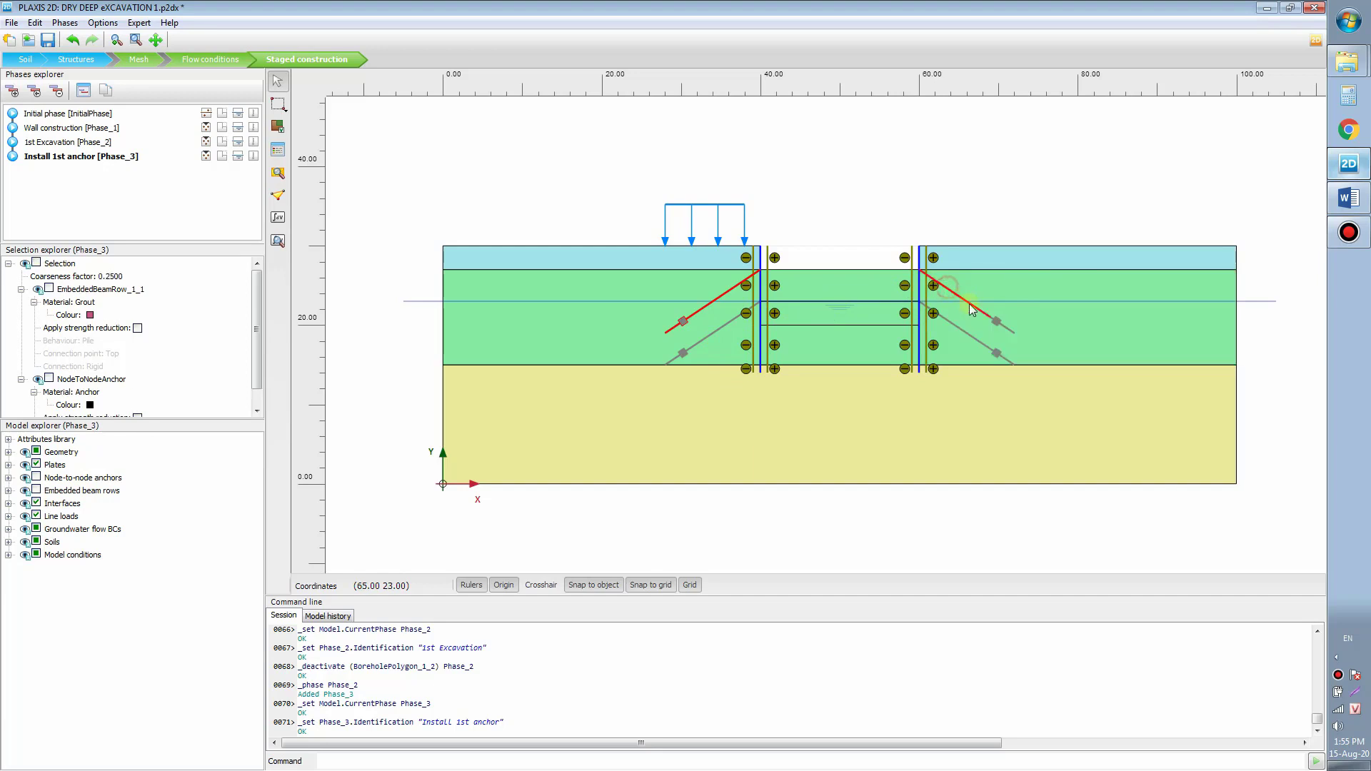
left_click(1006, 328, "ctrl")
right_click(707, 315)
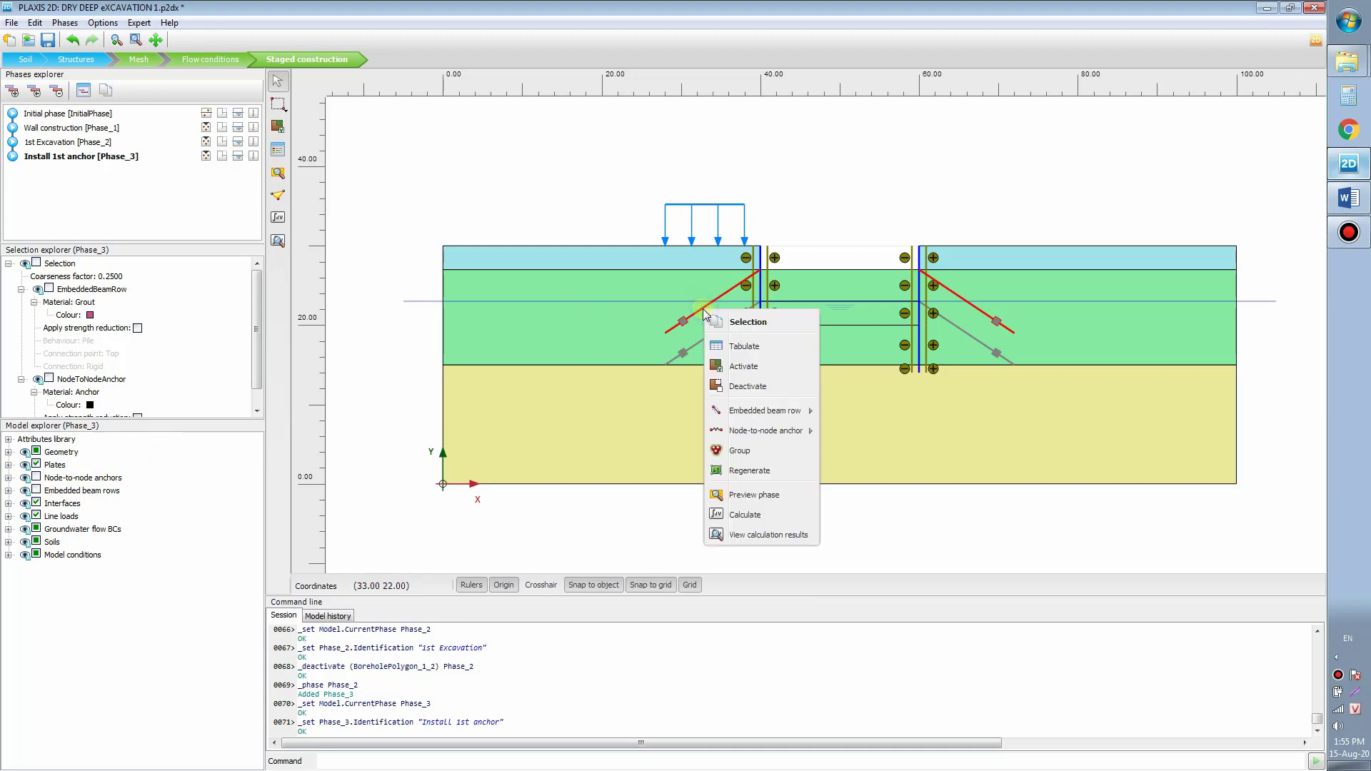
left_click(759, 455)
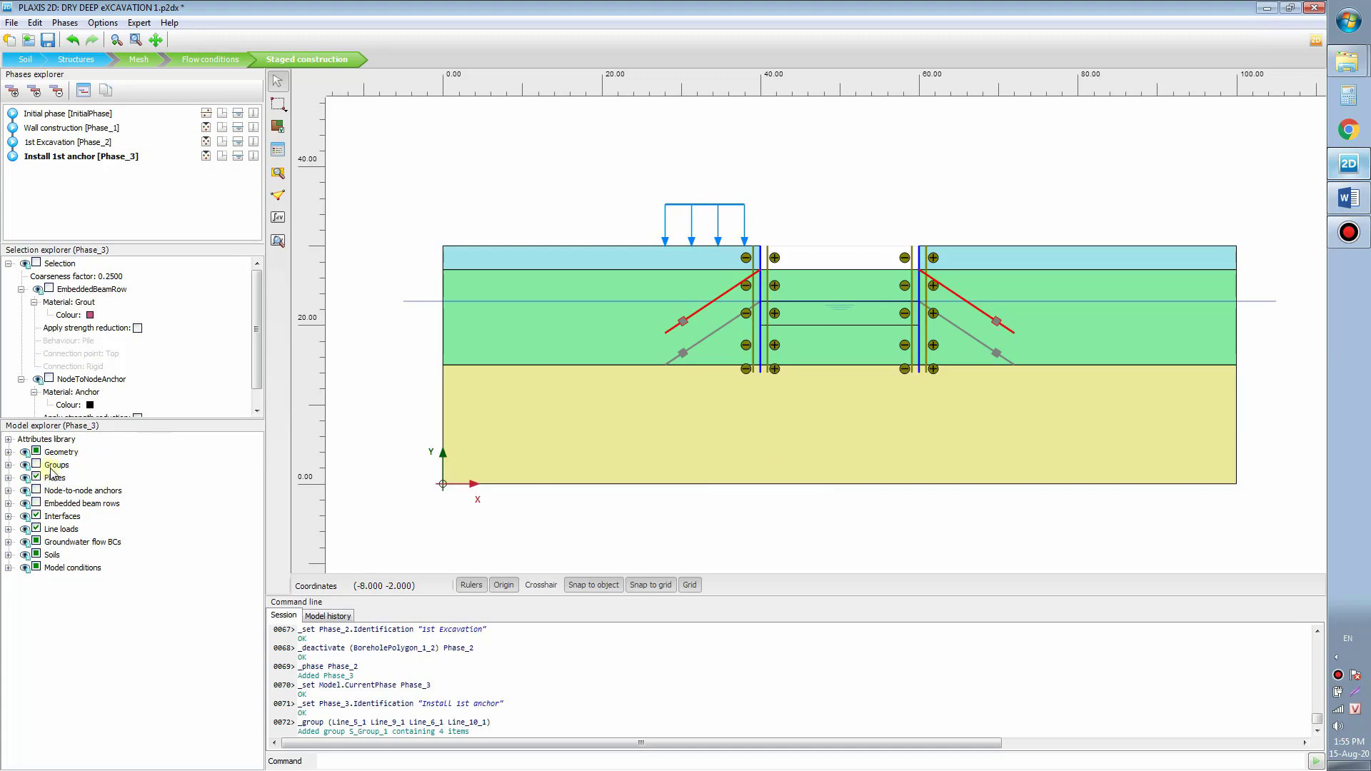
Step: Expand S_Group_1 in Model explorer and try renaming it 'Top anchor', which is rejected
left_click(8, 465)
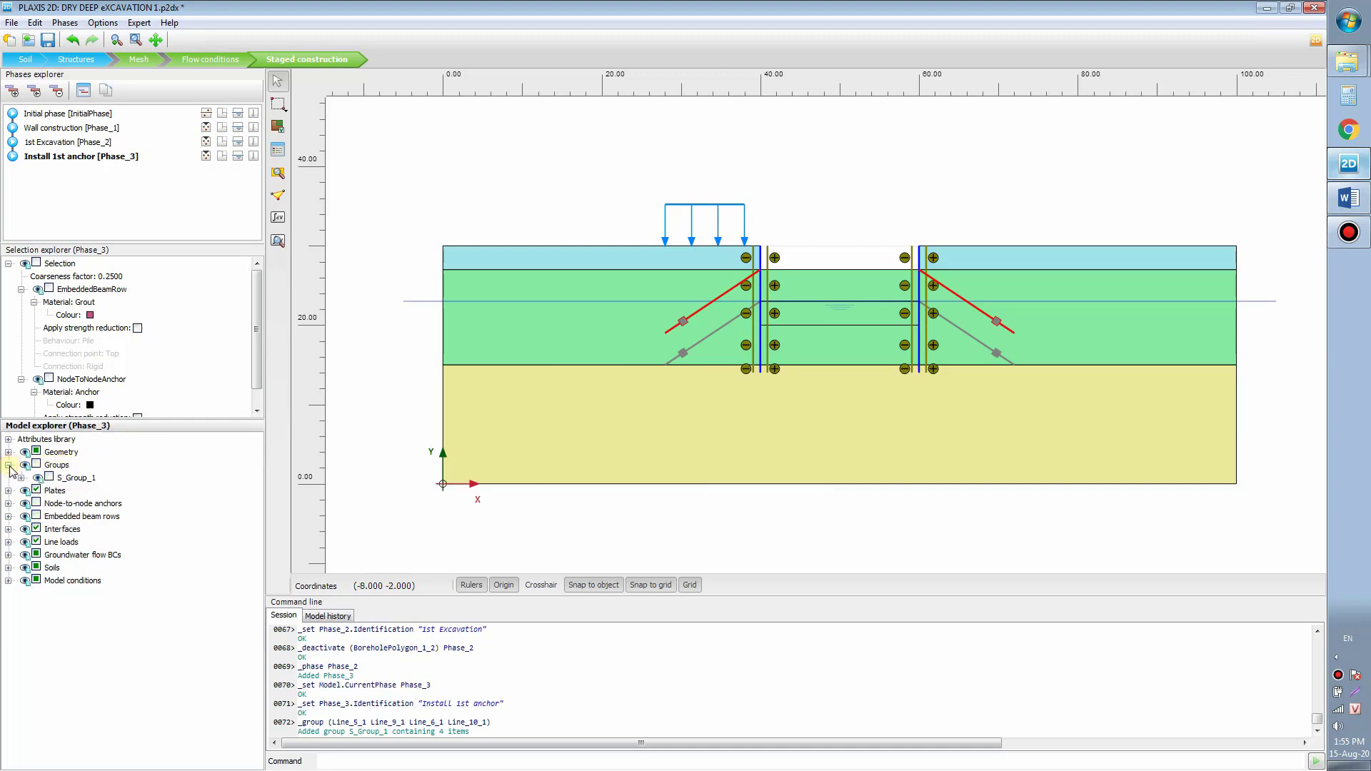
left_click(21, 478)
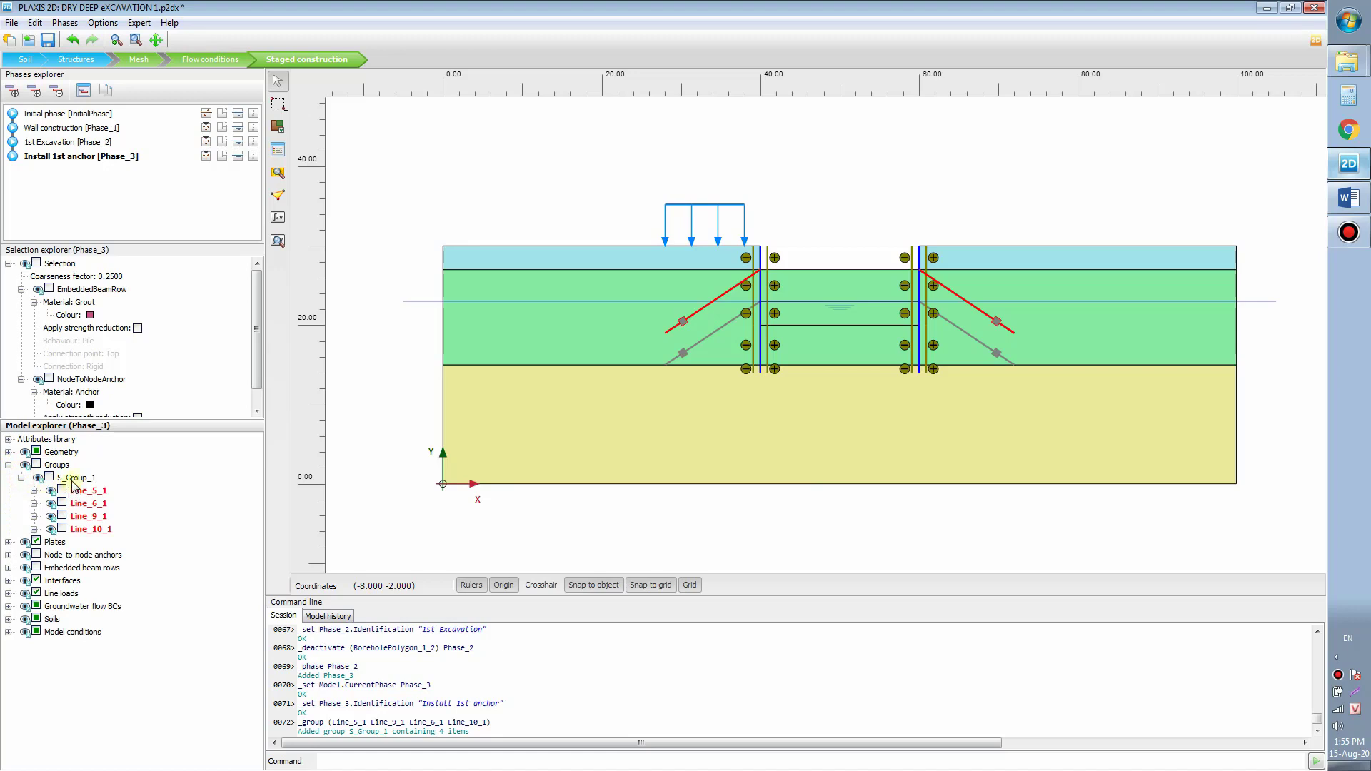
right_click(86, 477)
left_click(135, 510)
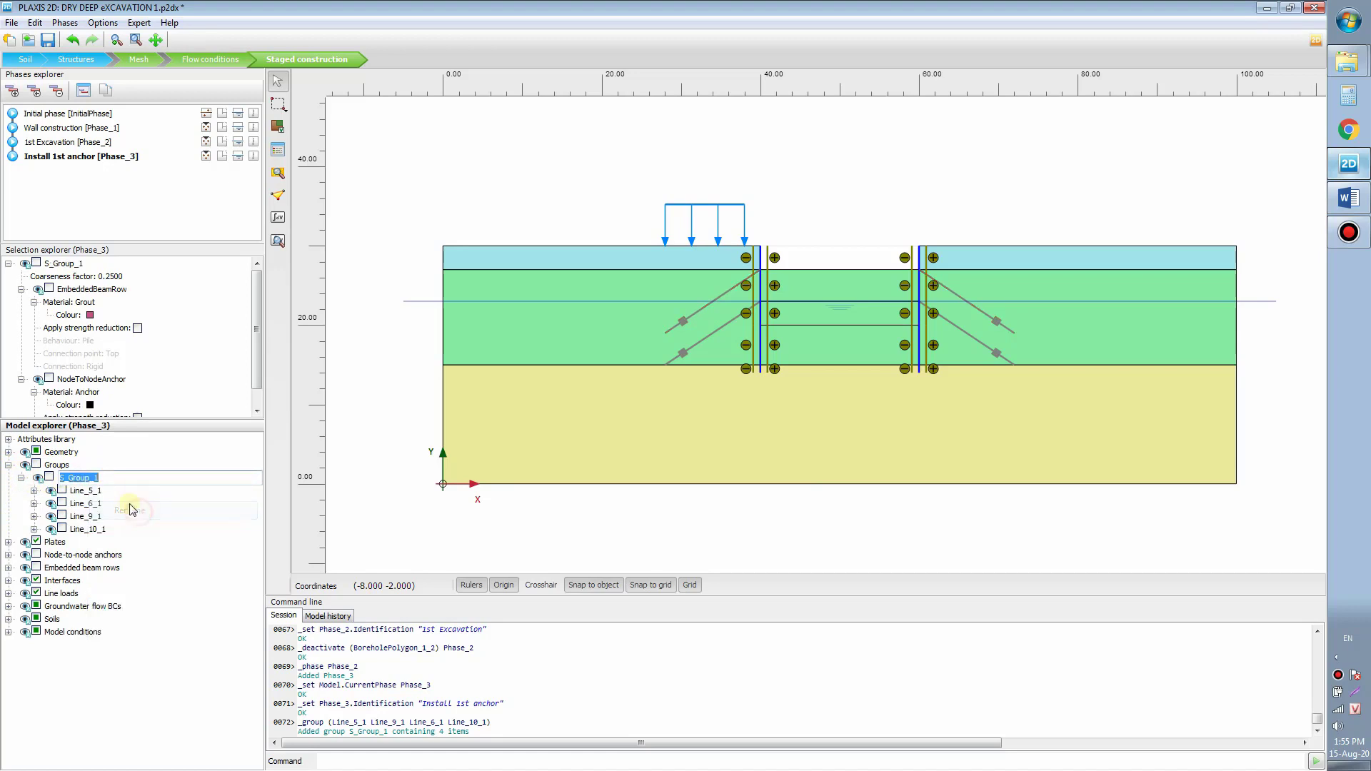
type("Top")
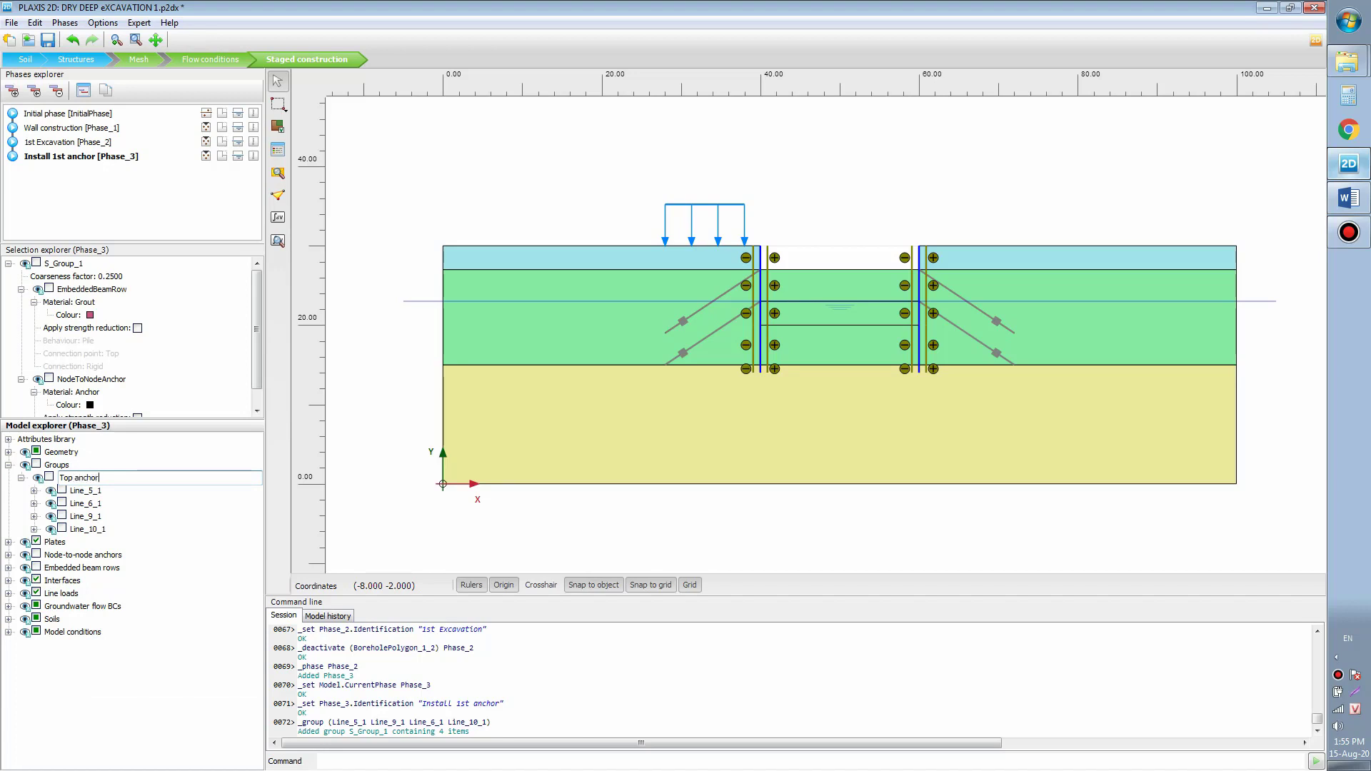
type(" anchor")
key("Return")
Step: Activate the upper anchor group in this phase and retype its name without a space
left_click(95, 478)
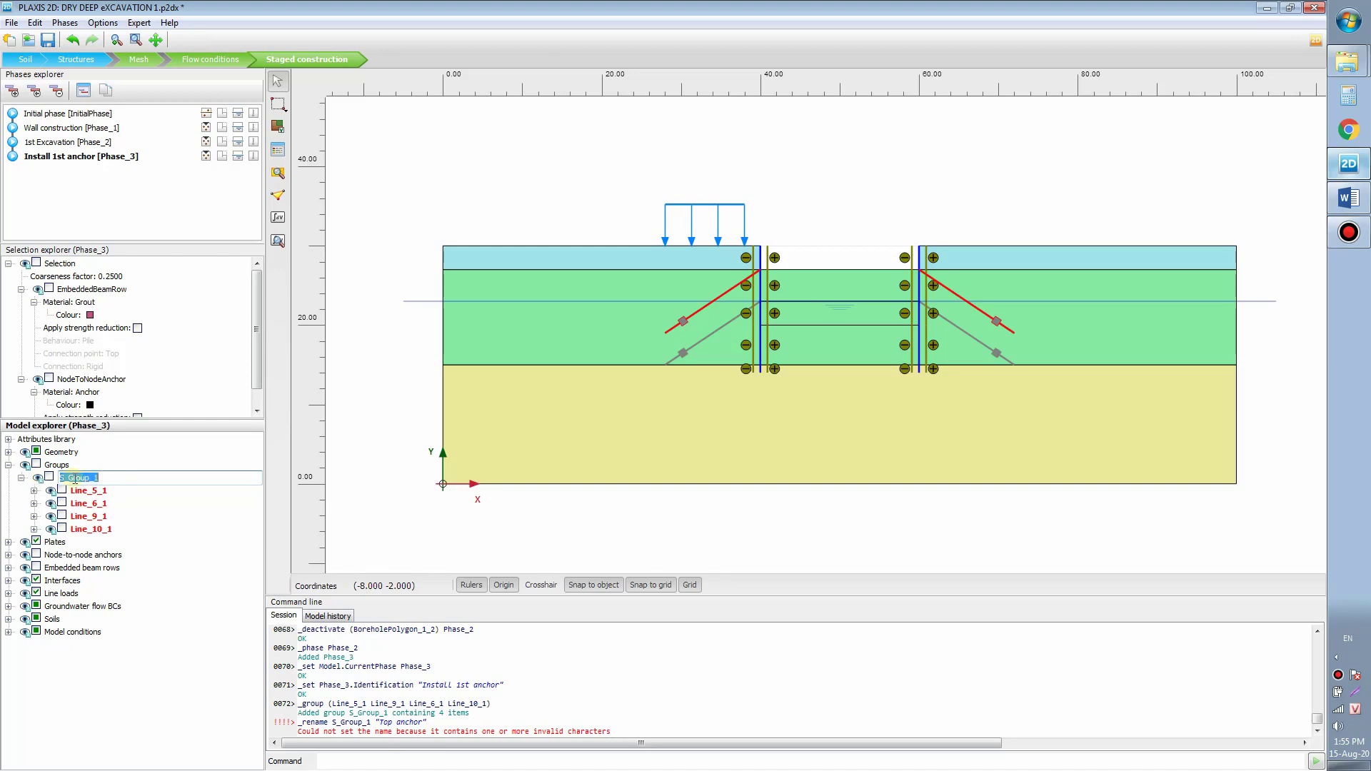
left_click(49, 477)
left_click(80, 478)
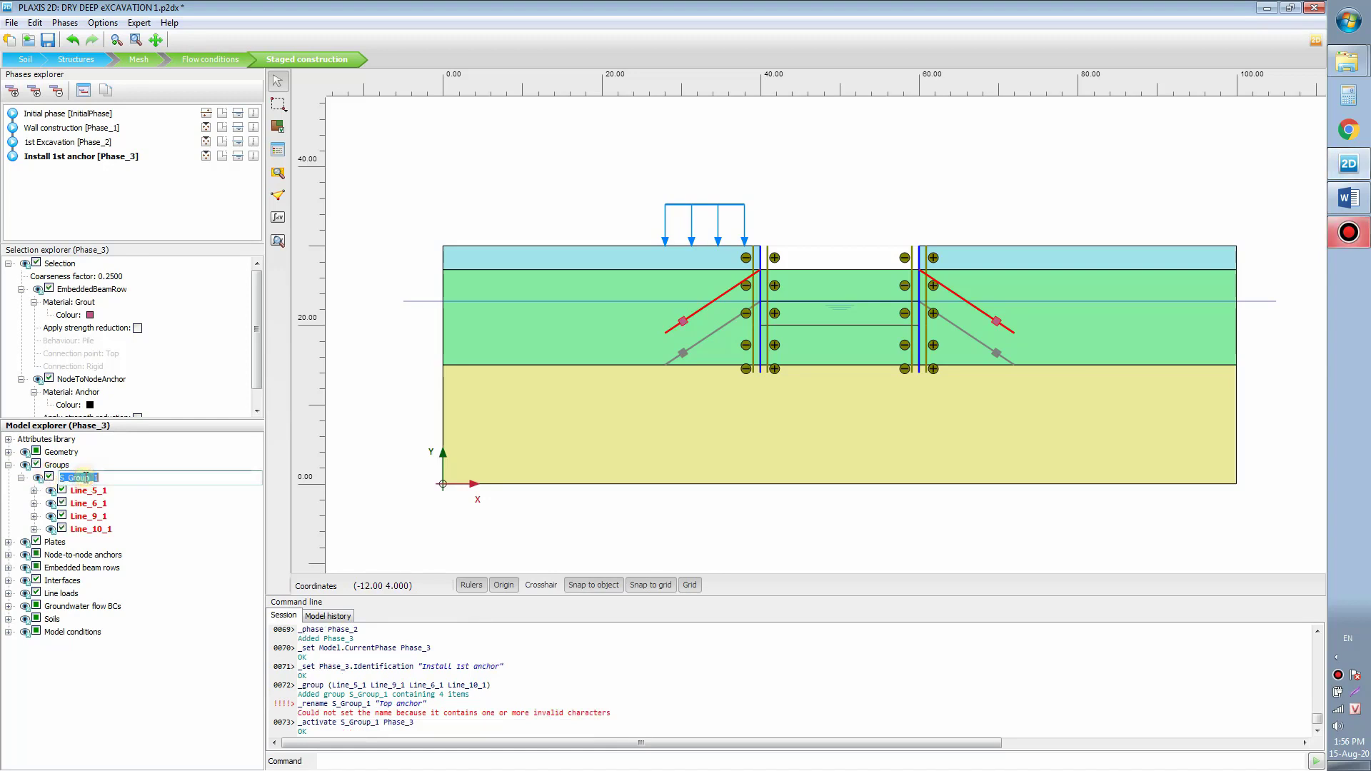
right_click(84, 479)
left_click(80, 477)
double_click(96, 477)
type("Top anchor")
key("Return")
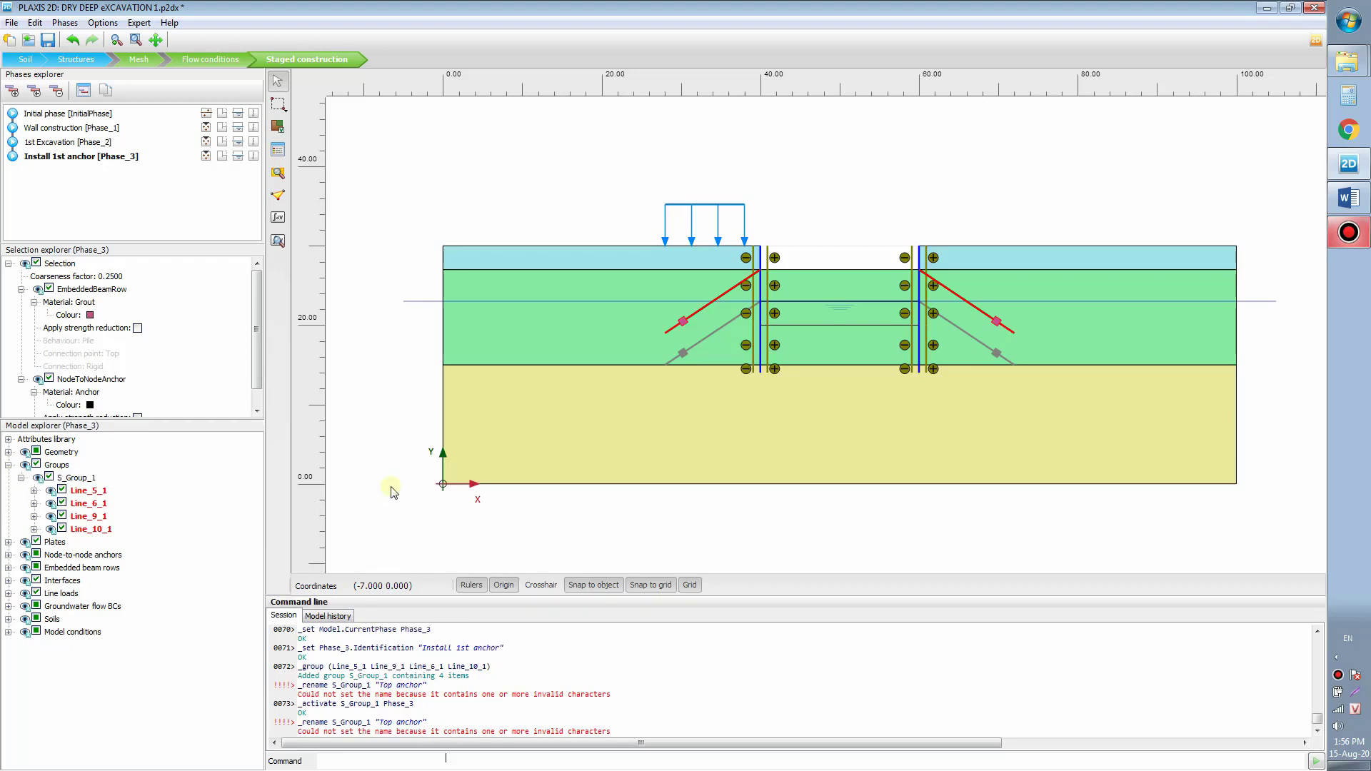
Step: Finish renaming the upper anchor group to TopAnchor
right_click(75, 481)
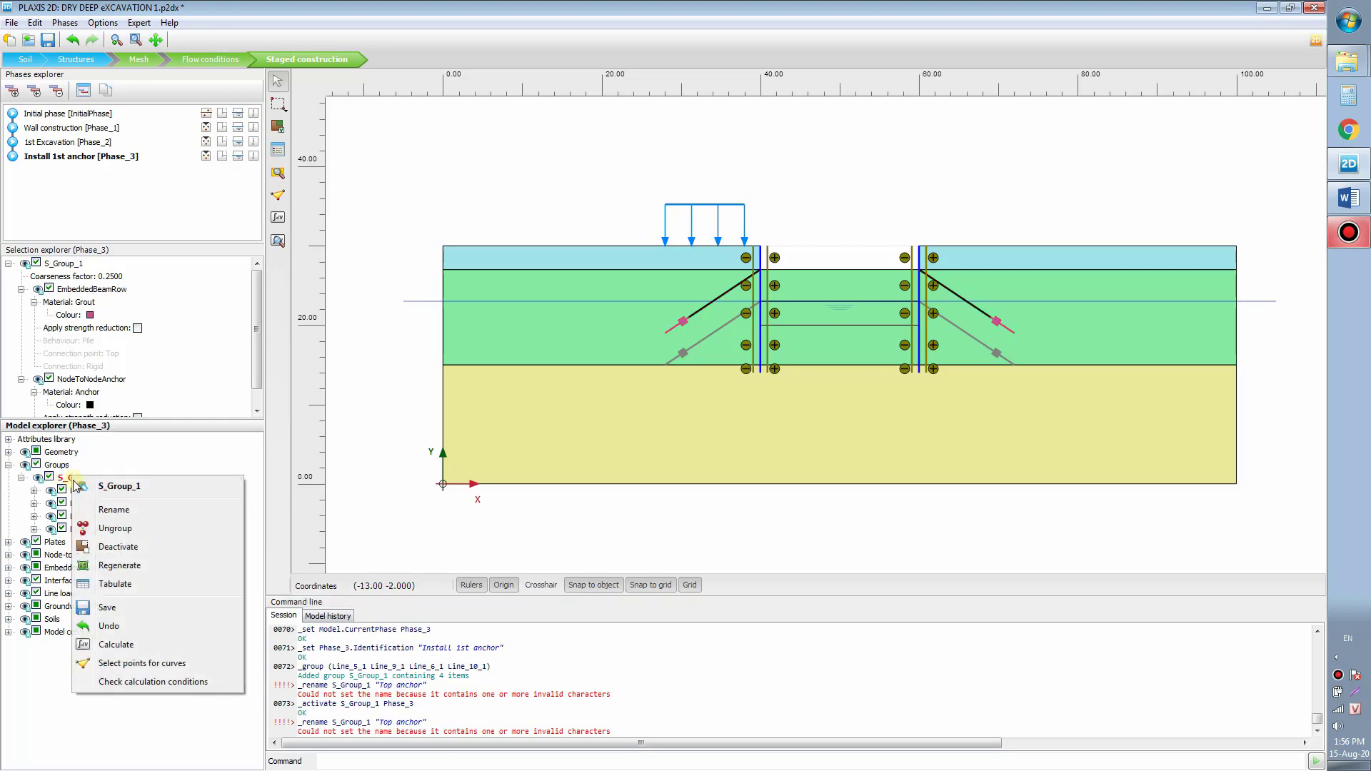
left_click(126, 511)
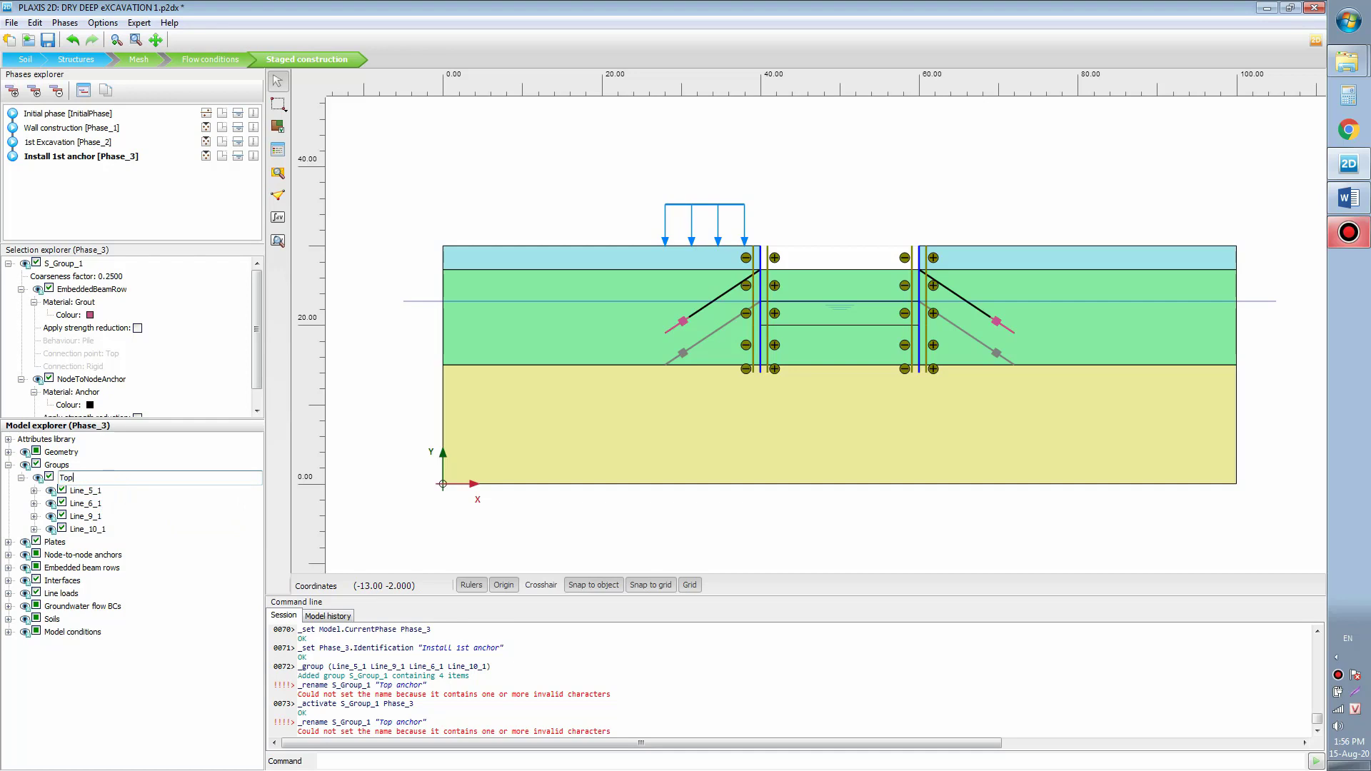
key("Return")
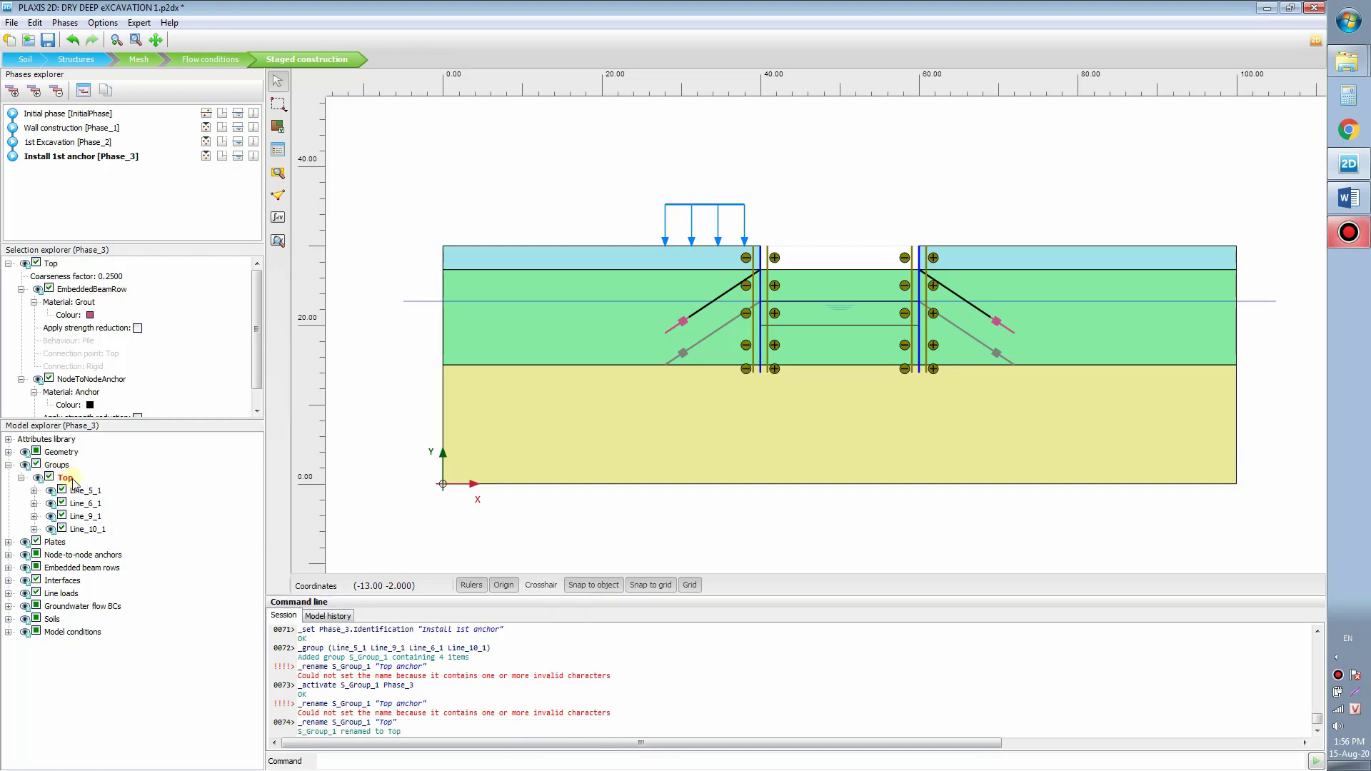
left_click(78, 479)
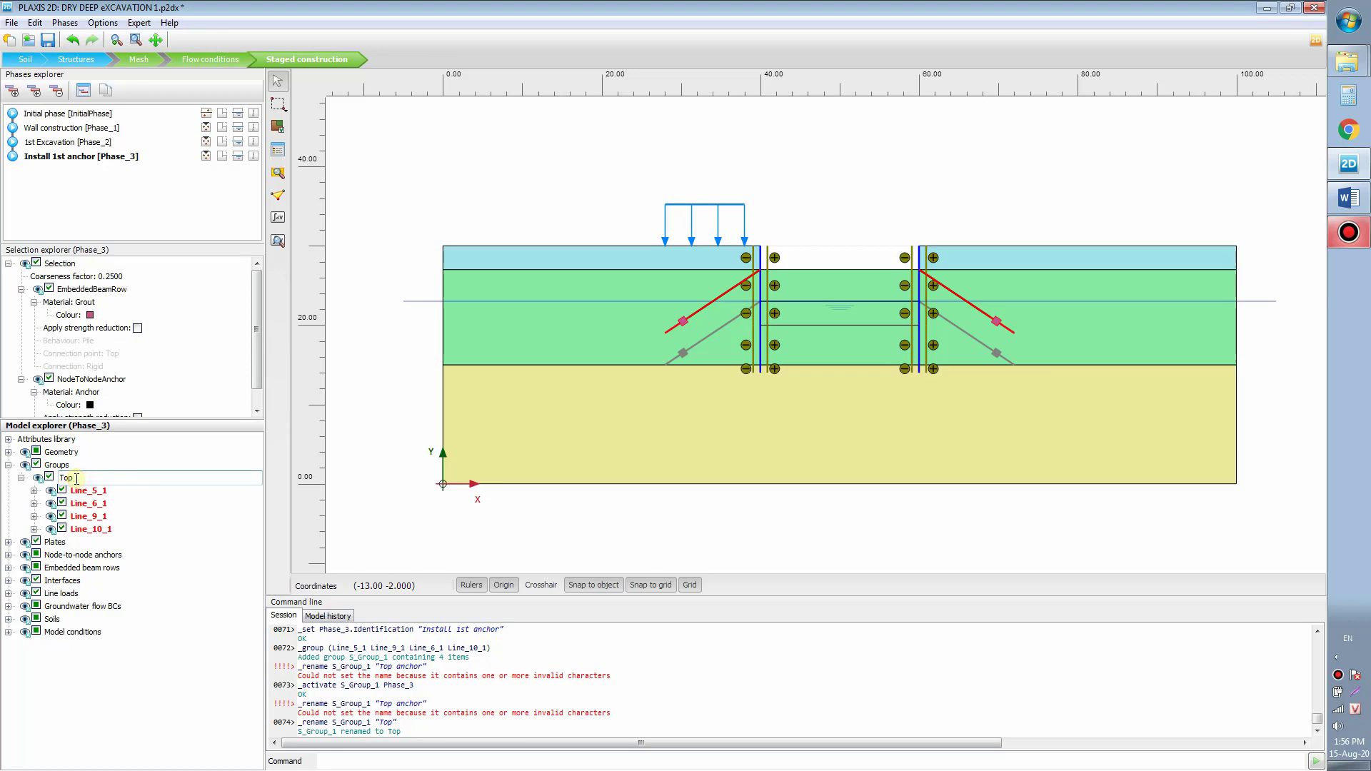
left_click(77, 479)
key("Return")
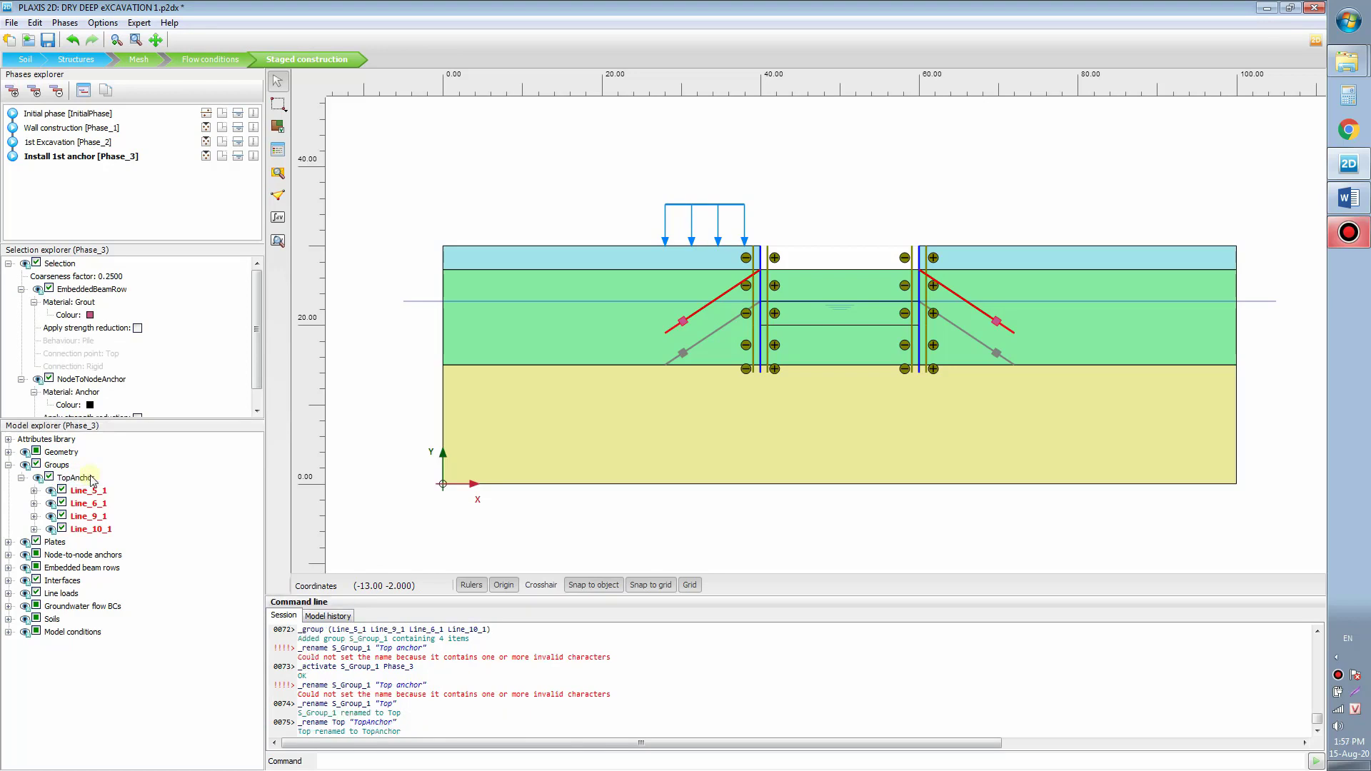
left_click(91, 479)
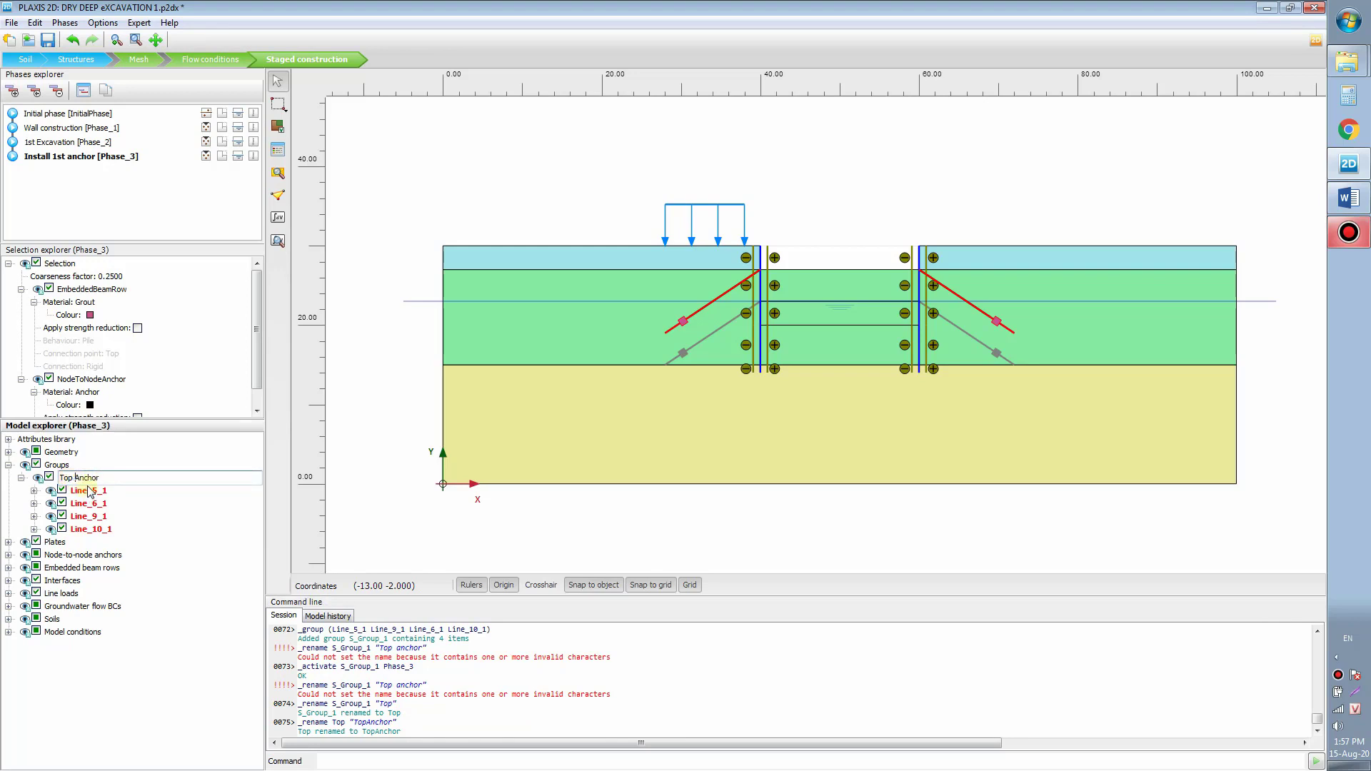
key("Return")
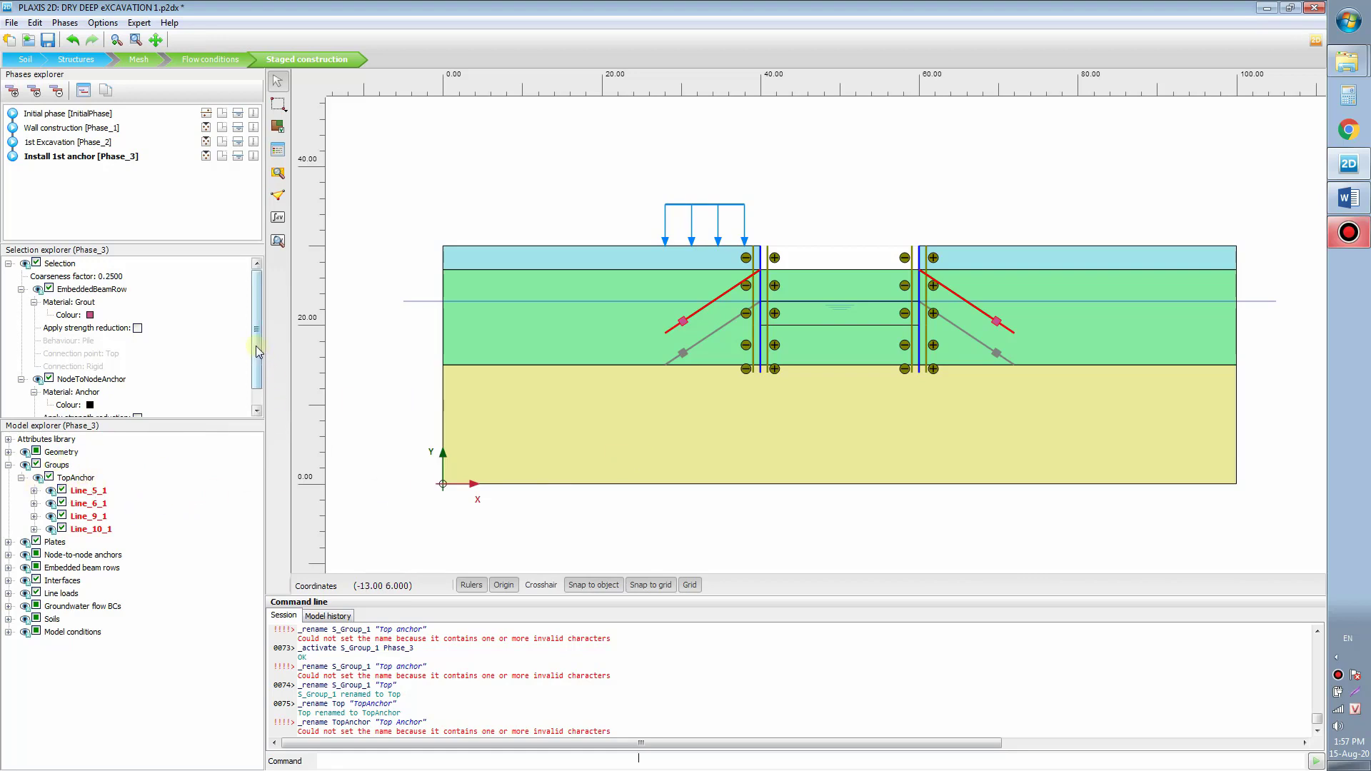
Step: Enable Adjust prestress on the top anchors with F_prestress 500 kN, then deselect them
scroll(259, 352, "down", 1)
left_click(108, 411)
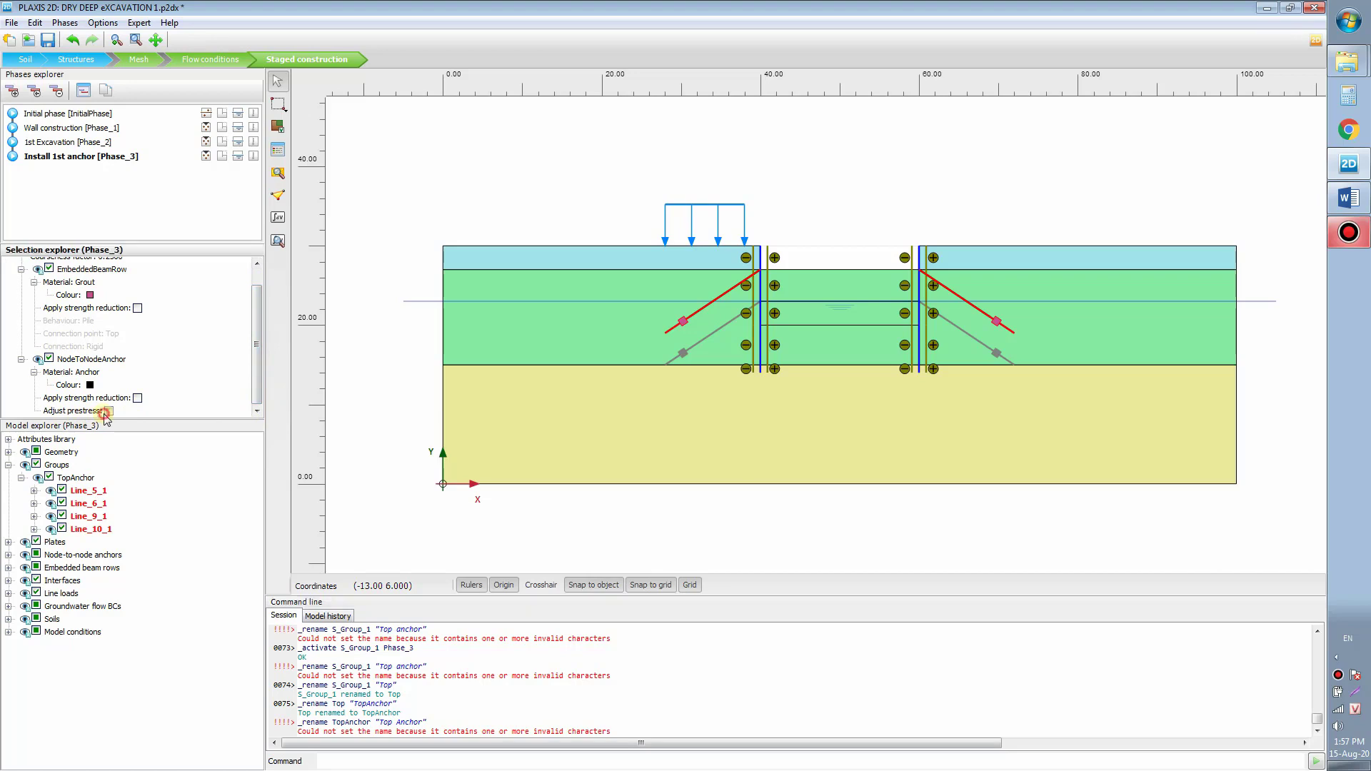
scroll(118, 411, "down", 1)
left_click(93, 410)
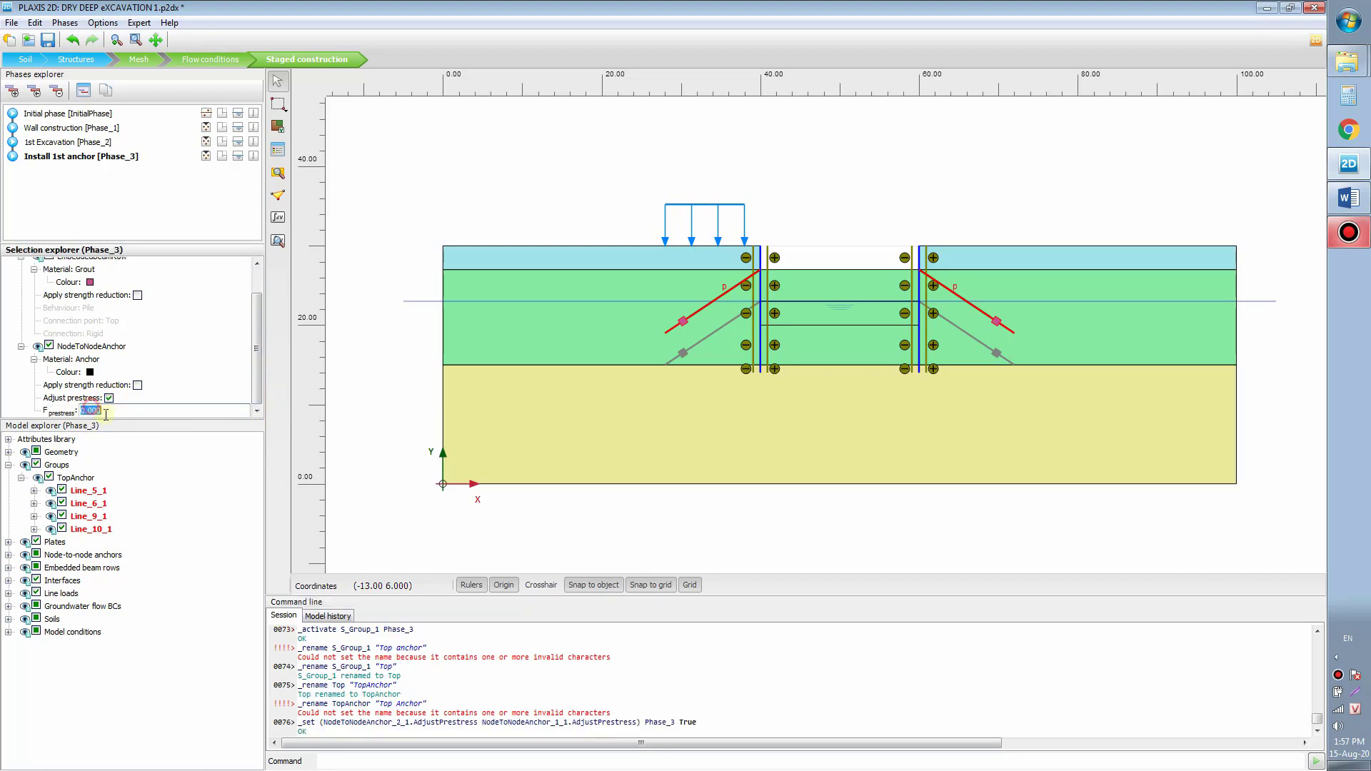
type("5")
key("BackSpace")
key("Return")
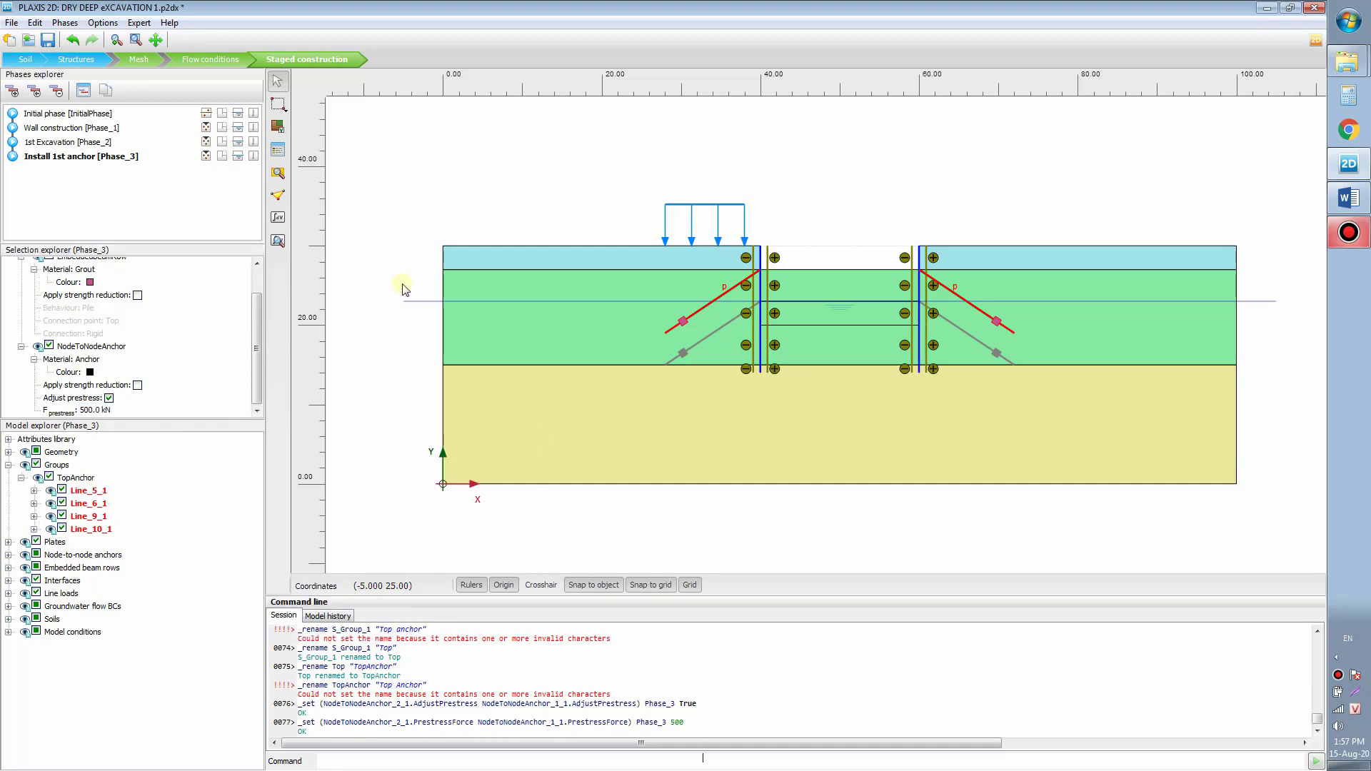
left_click(397, 192)
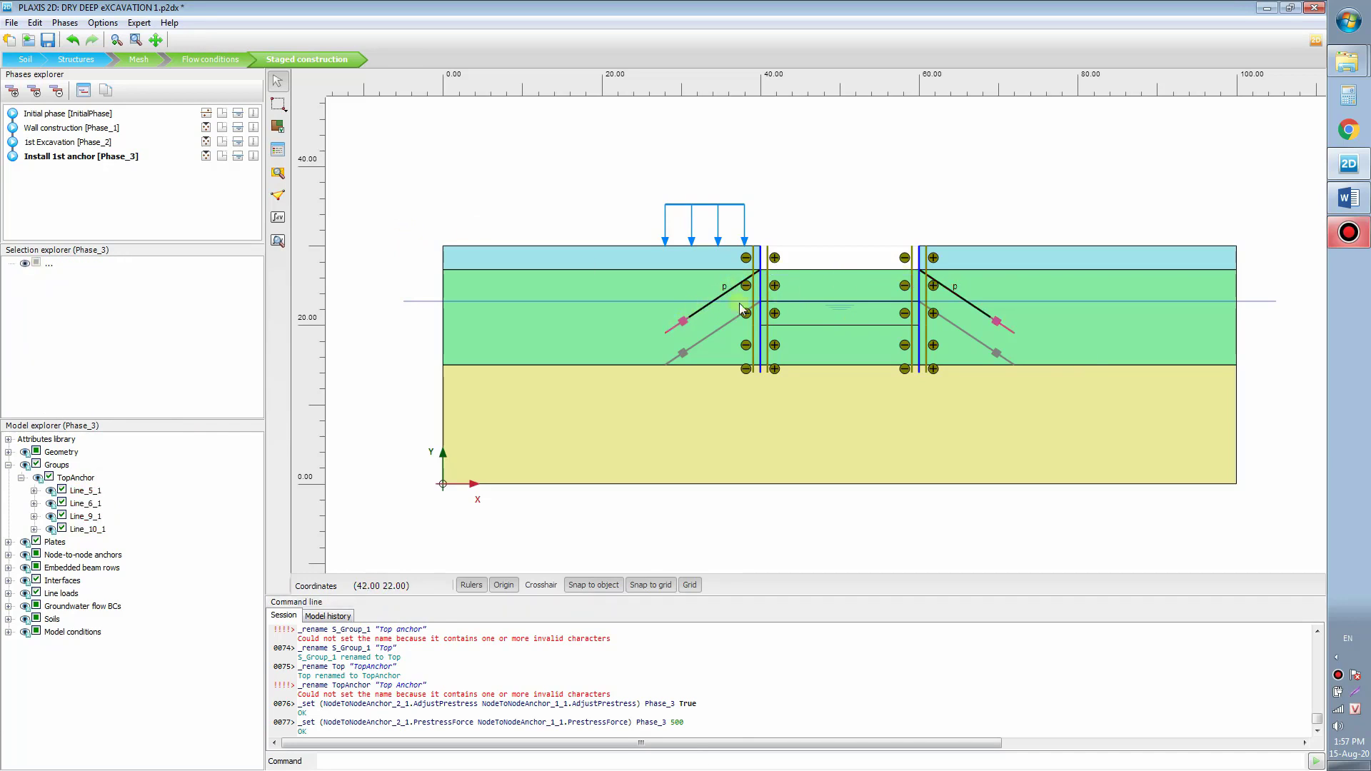
scroll(723, 294, "up", 1)
scroll(728, 289, "up", 1)
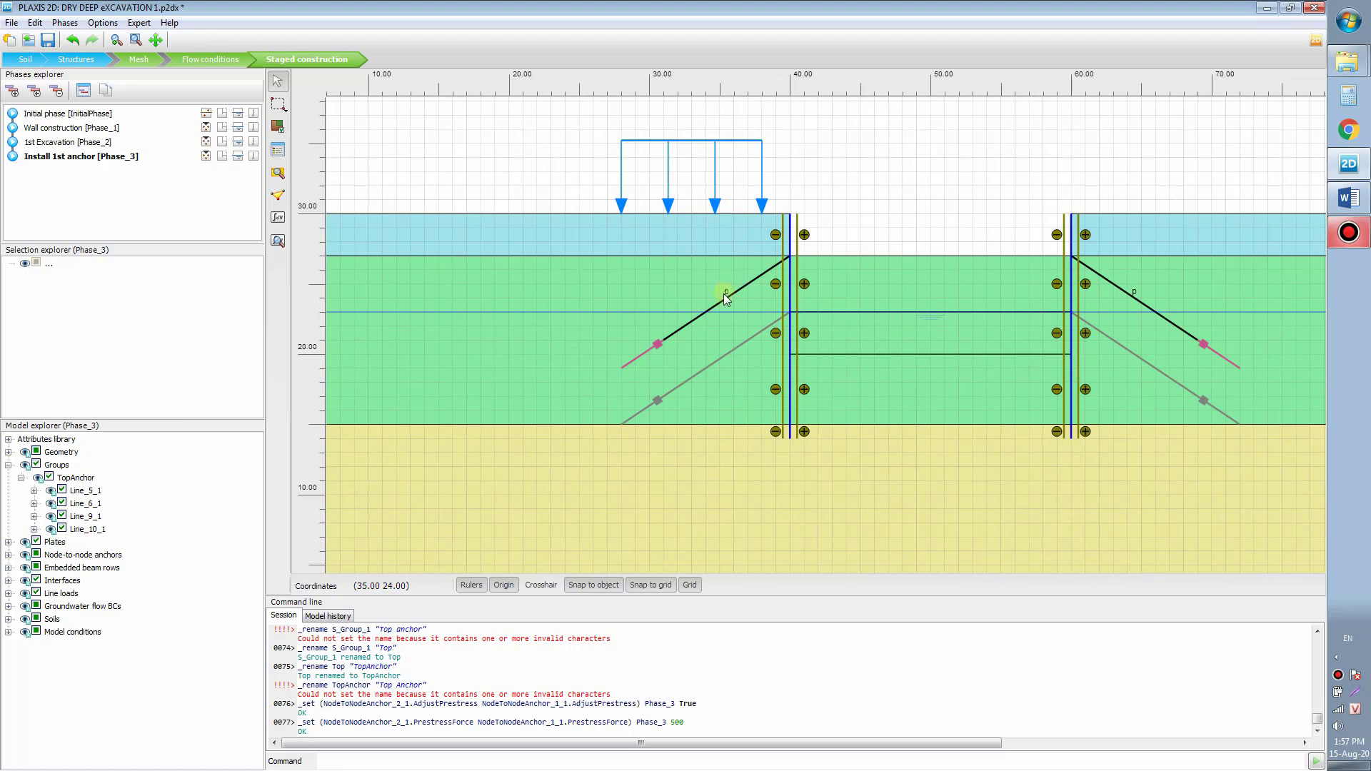
scroll(726, 295, "down", 2)
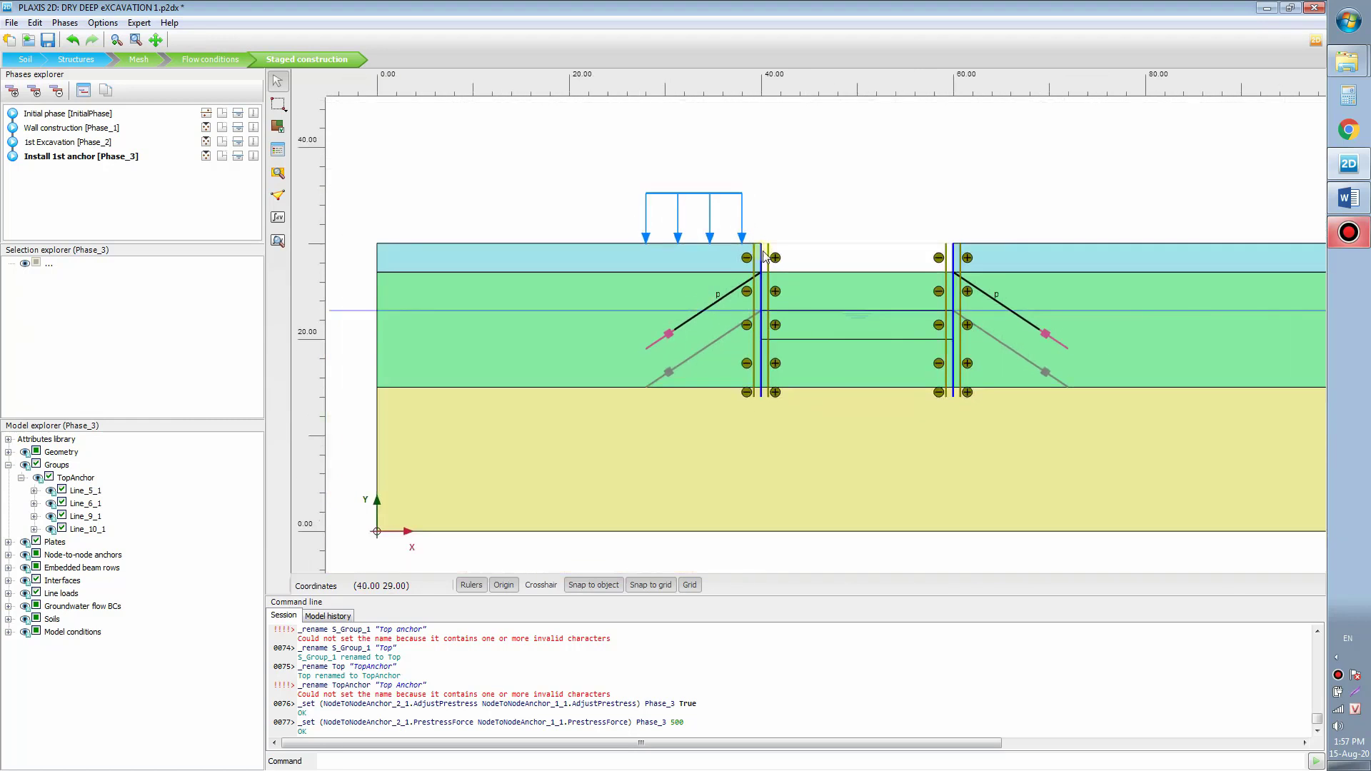
scroll(768, 286, "down", 1)
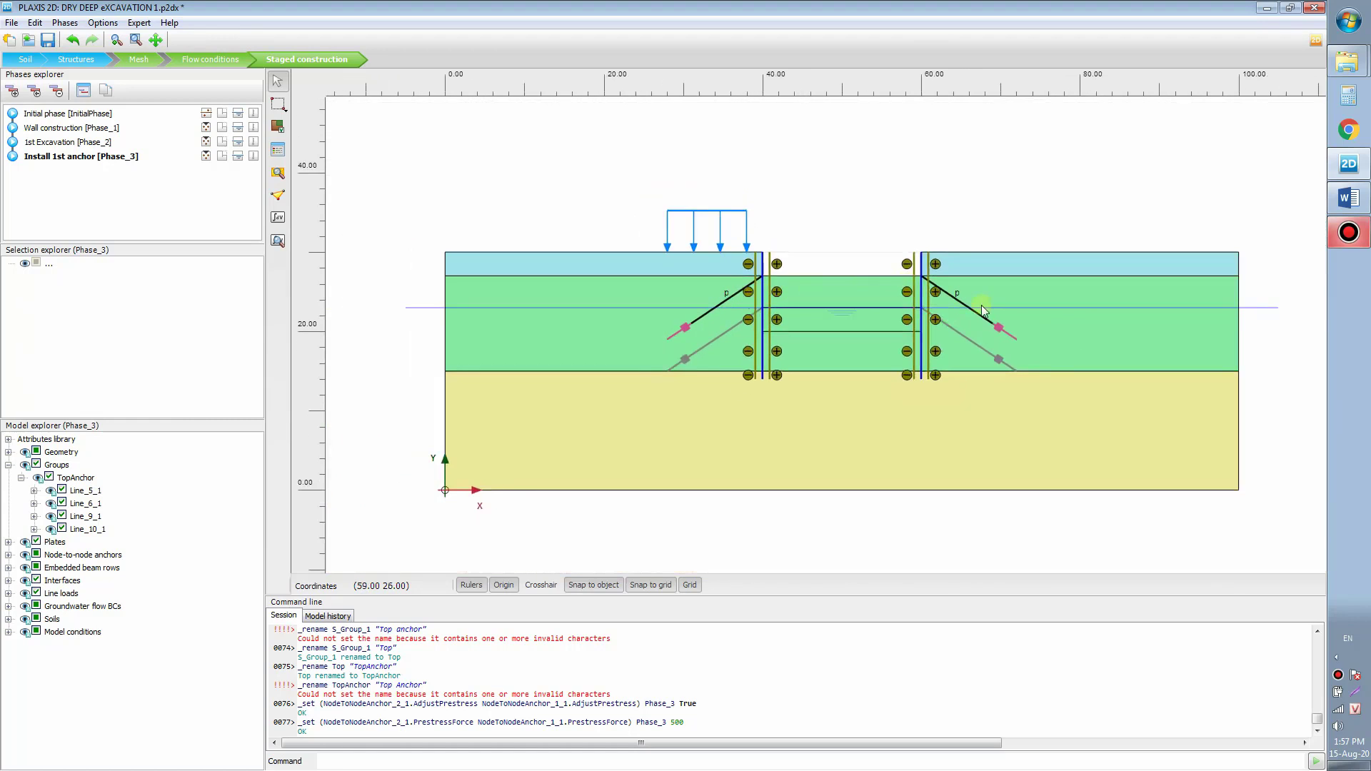
left_click_drag(854, 205, 831, 233)
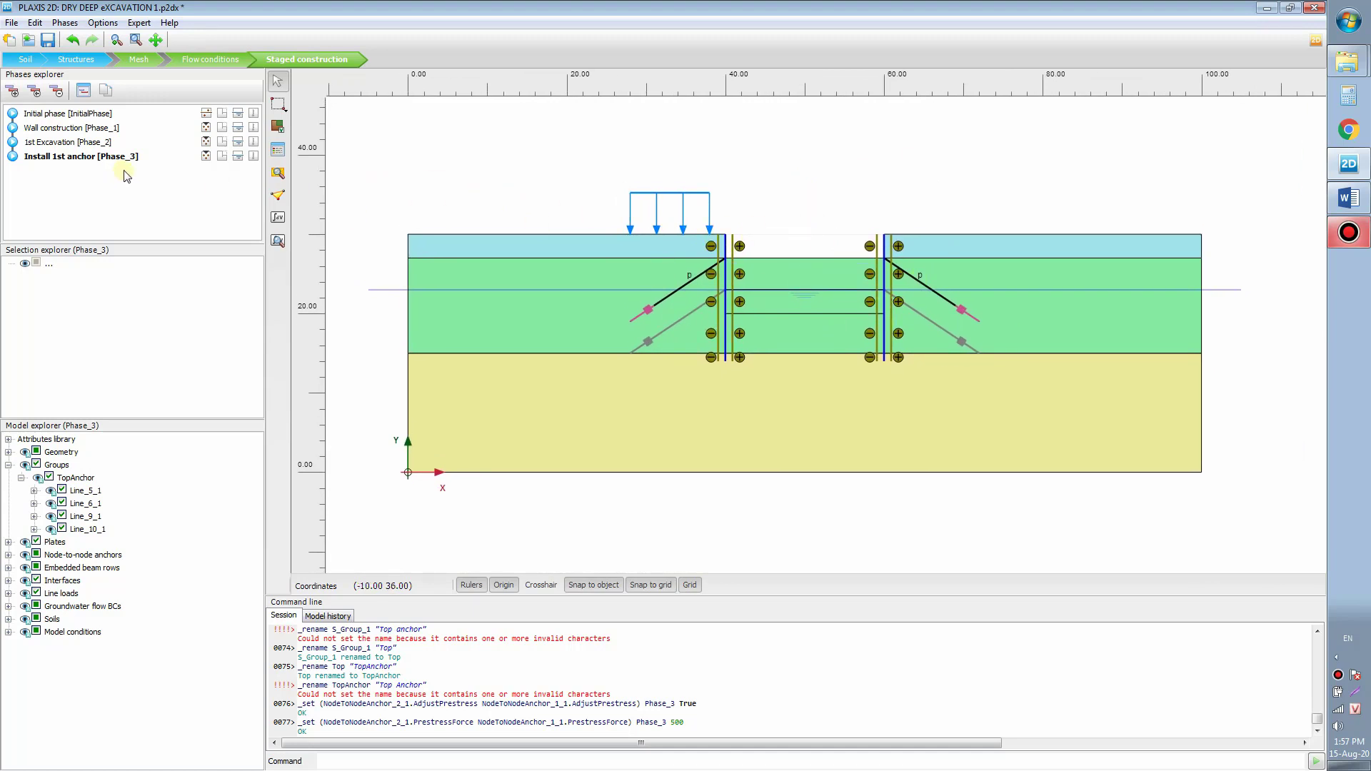
Step: Add Phase_4 after Install 1st anchor named '2nd Excavation'
left_click(12, 90)
double_click(40, 170)
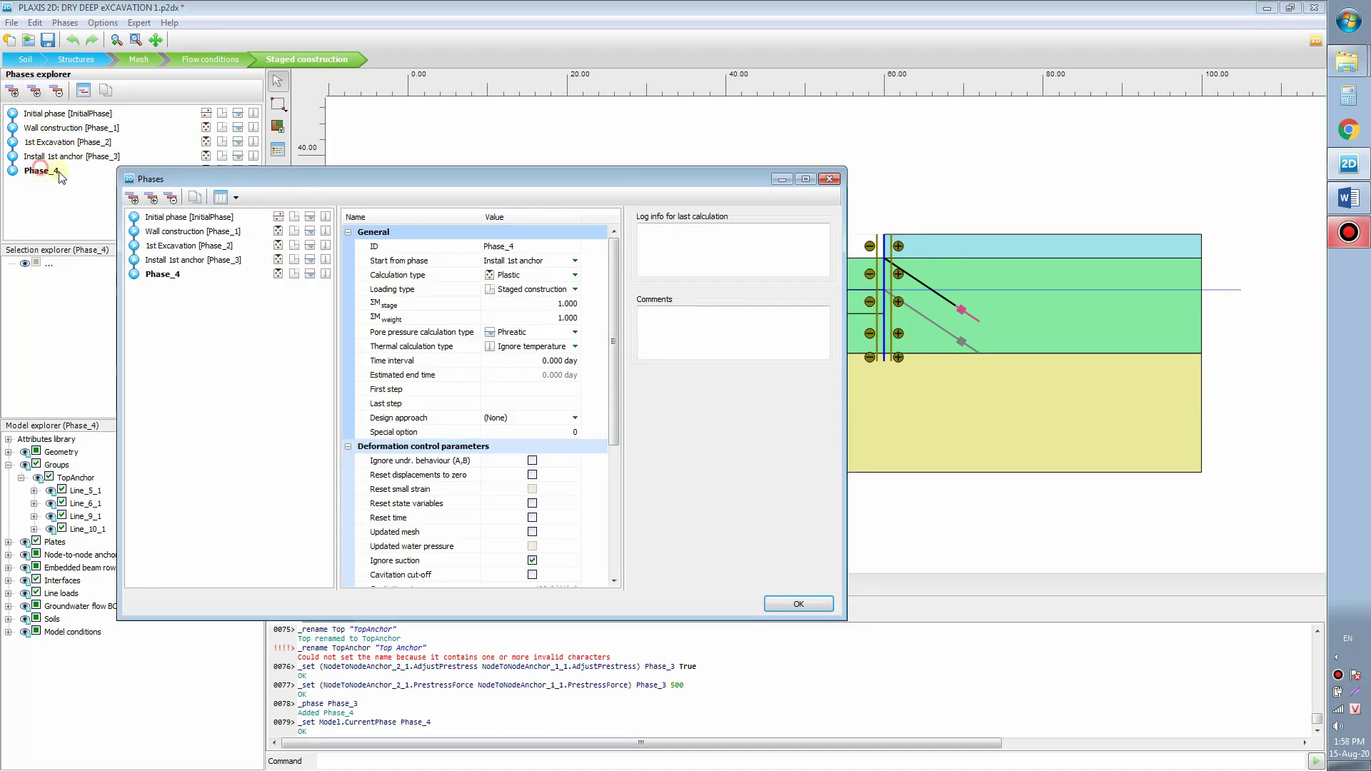
left_click(506, 248)
left_click_drag(543, 178, 426, 250)
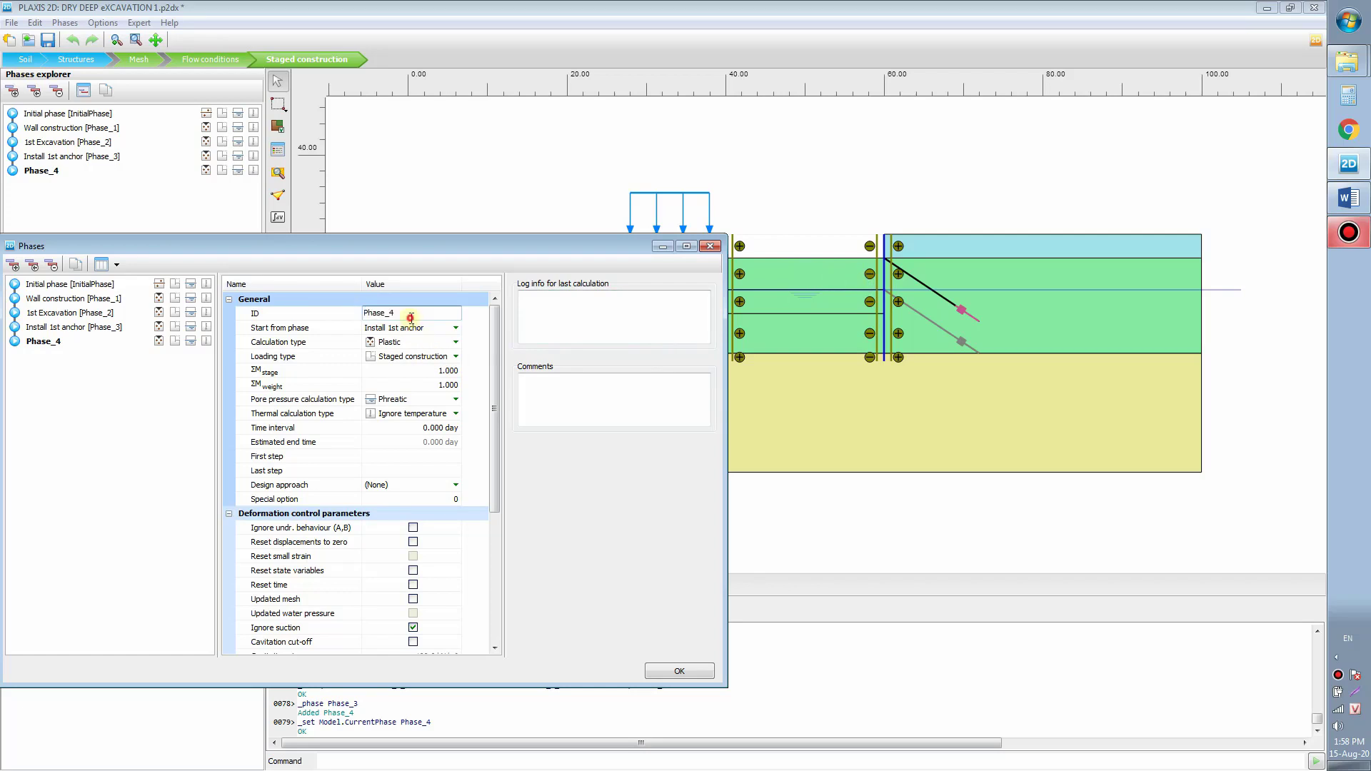
type("2nd Excavation")
left_click(677, 672)
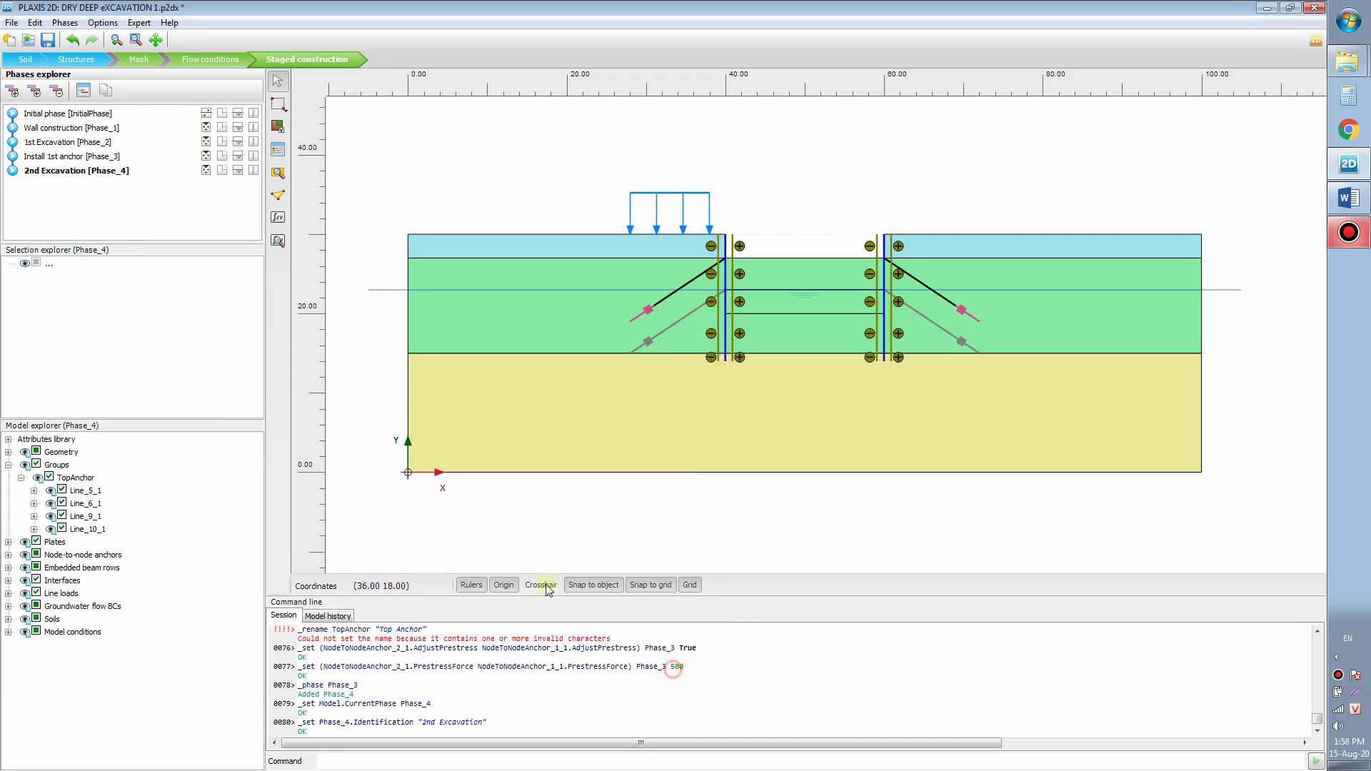
Step: Deactivate the next soil block between the walls
right_click(795, 272)
left_click(864, 349)
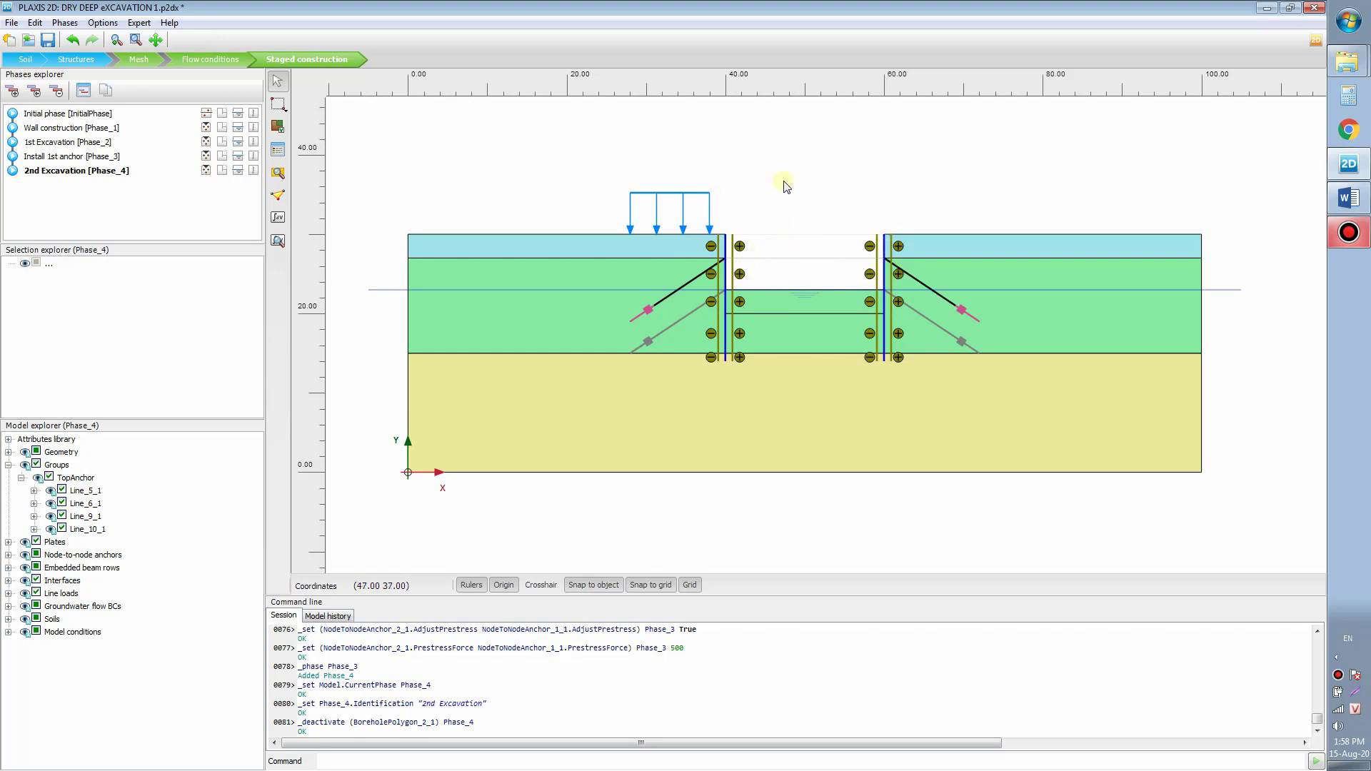
left_click_drag(784, 181, 811, 168)
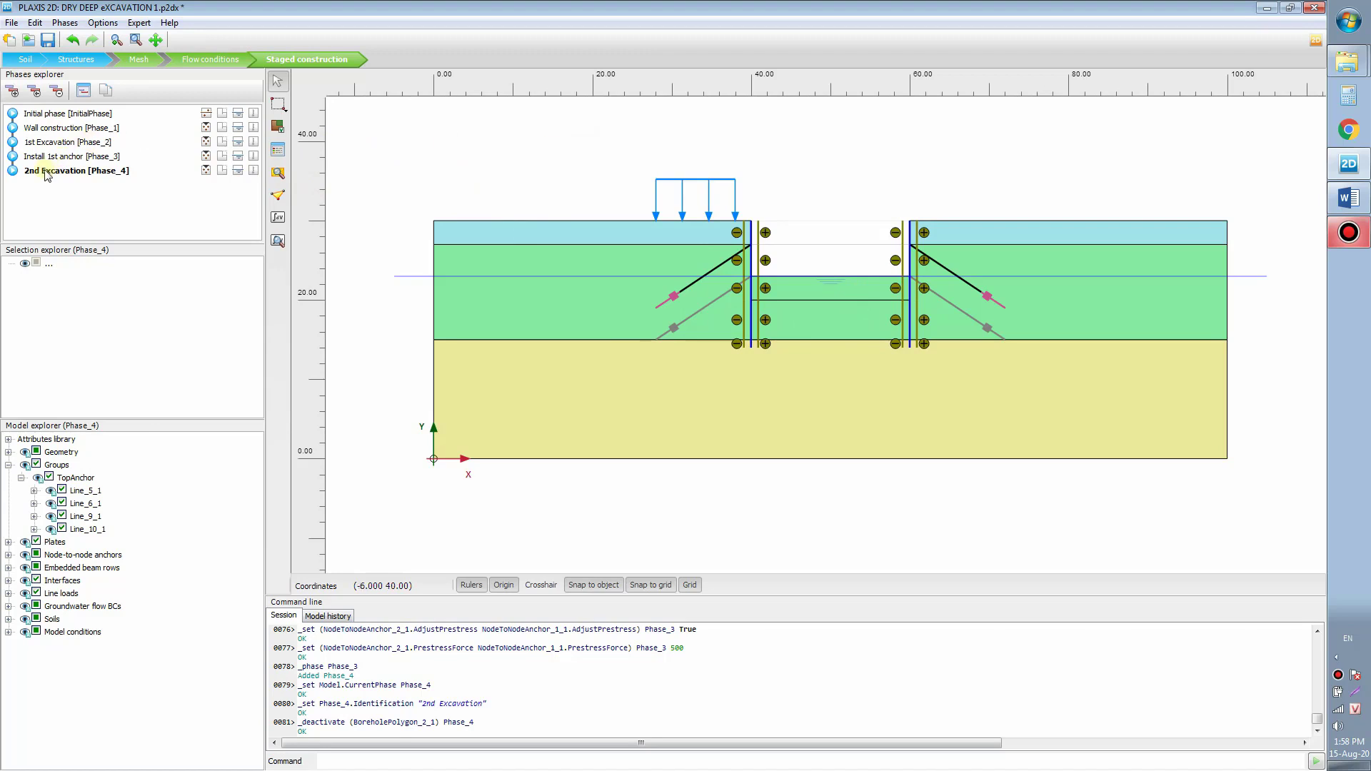
Step: Add Phase_5 after 2nd Excavation and set its ID to 'Install 2nd anchor'
left_click(12, 90)
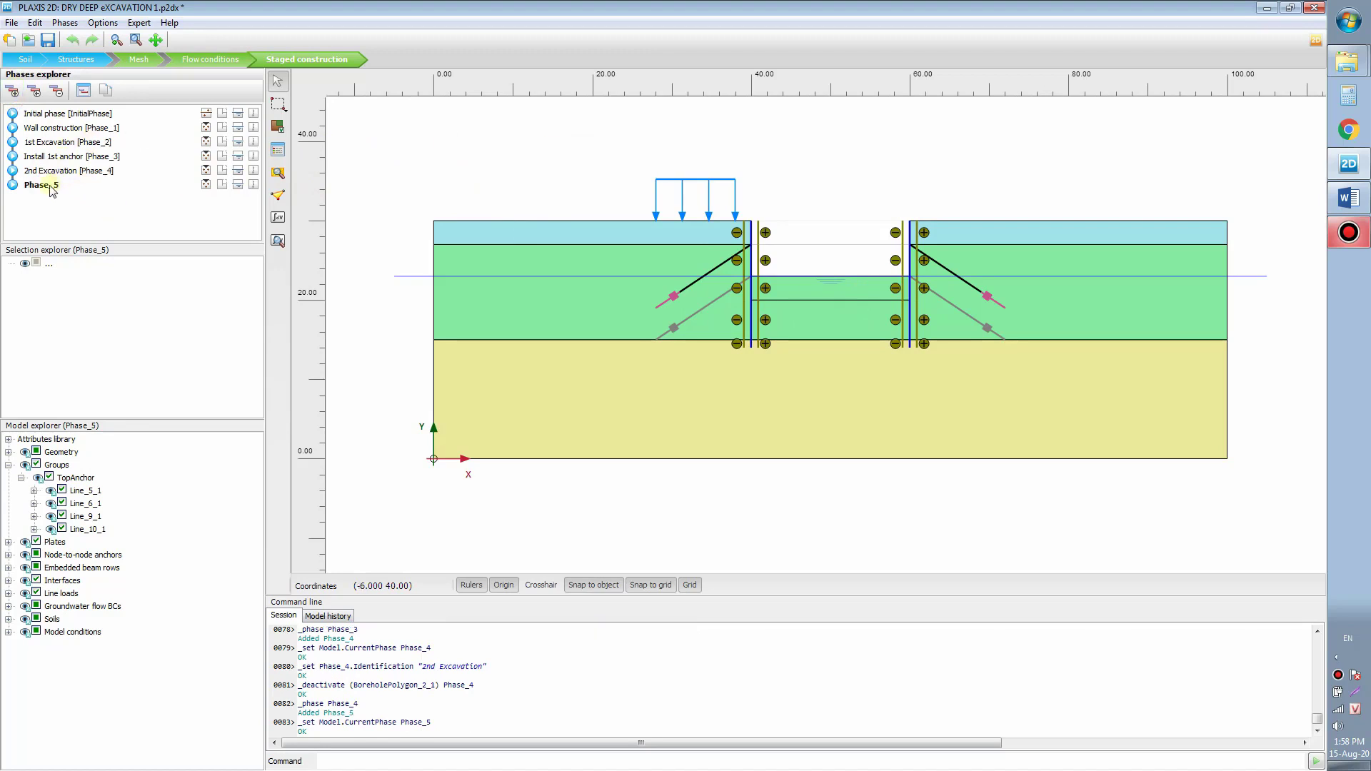
left_click_drag(779, 274, 784, 295)
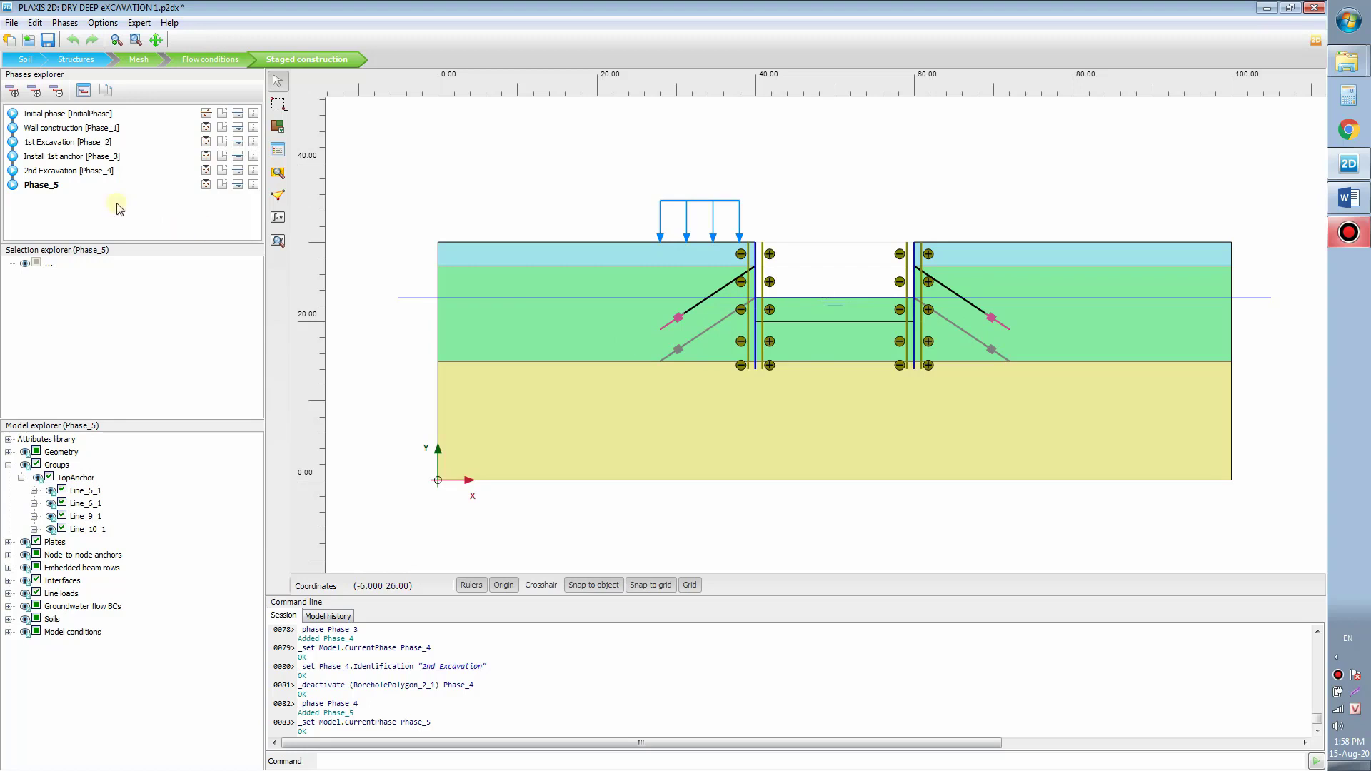
double_click(41, 187)
left_click(398, 314)
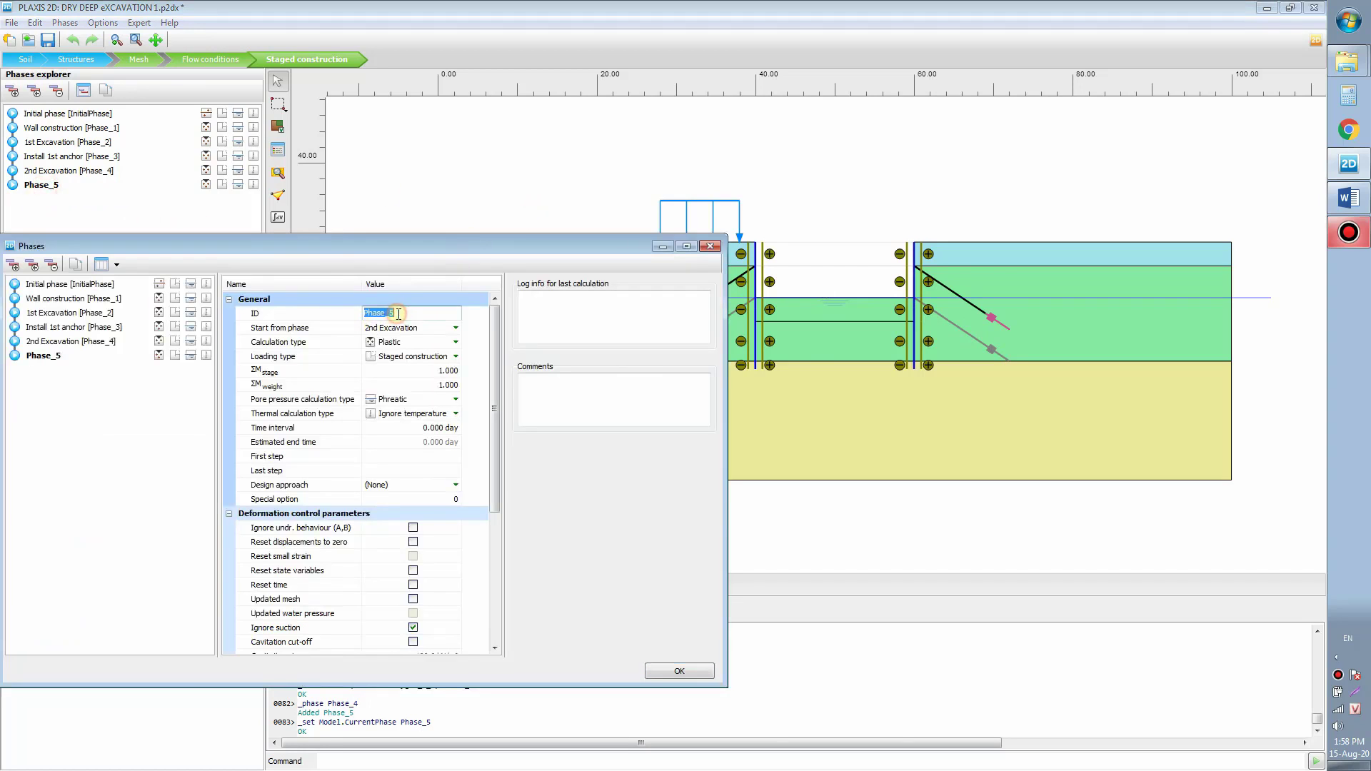
type("Install 2nd anchor")
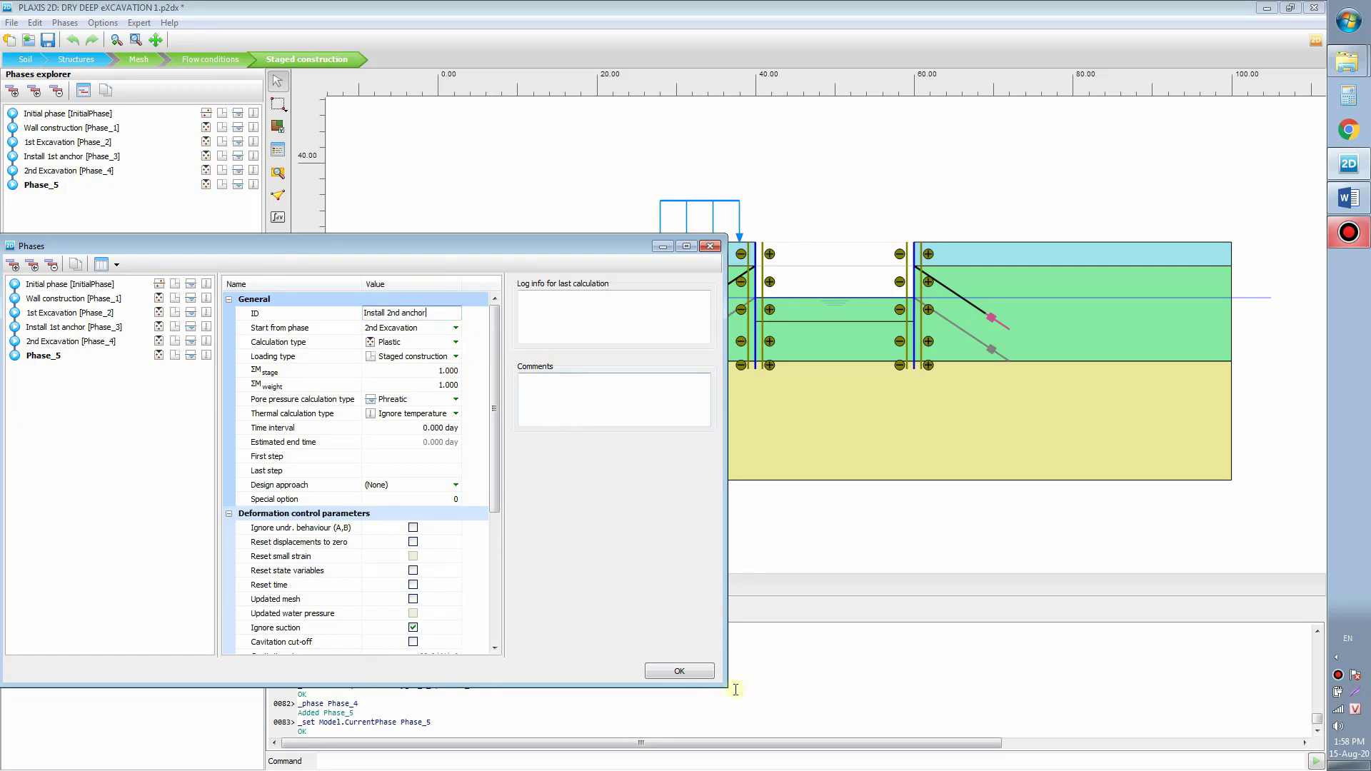
left_click(682, 671)
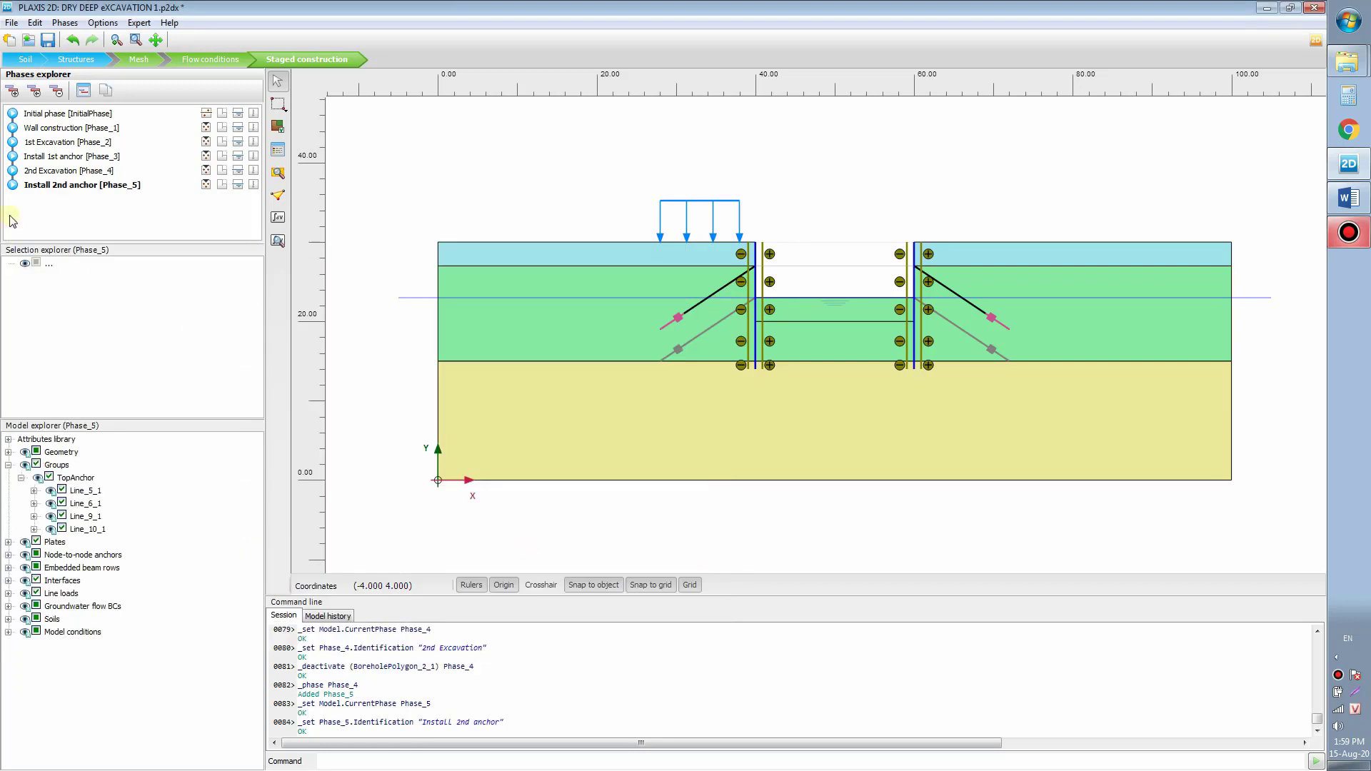
Step: Group the lower-left and lower-right anchors with their grout bodies
left_click(63, 188)
left_click(677, 350)
left_click(665, 354, "ctrl")
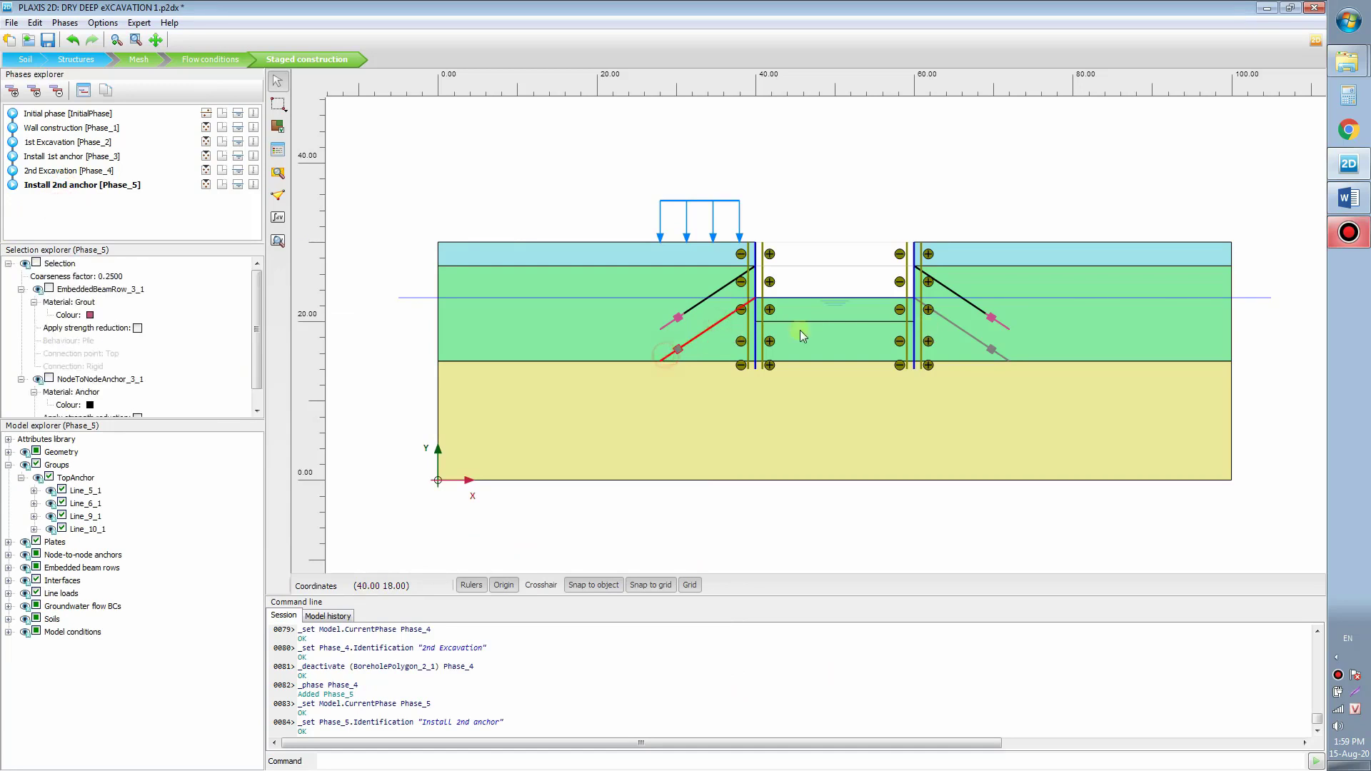
left_click(945, 319, "ctrl")
left_click(1000, 355, "ctrl")
right_click(696, 334)
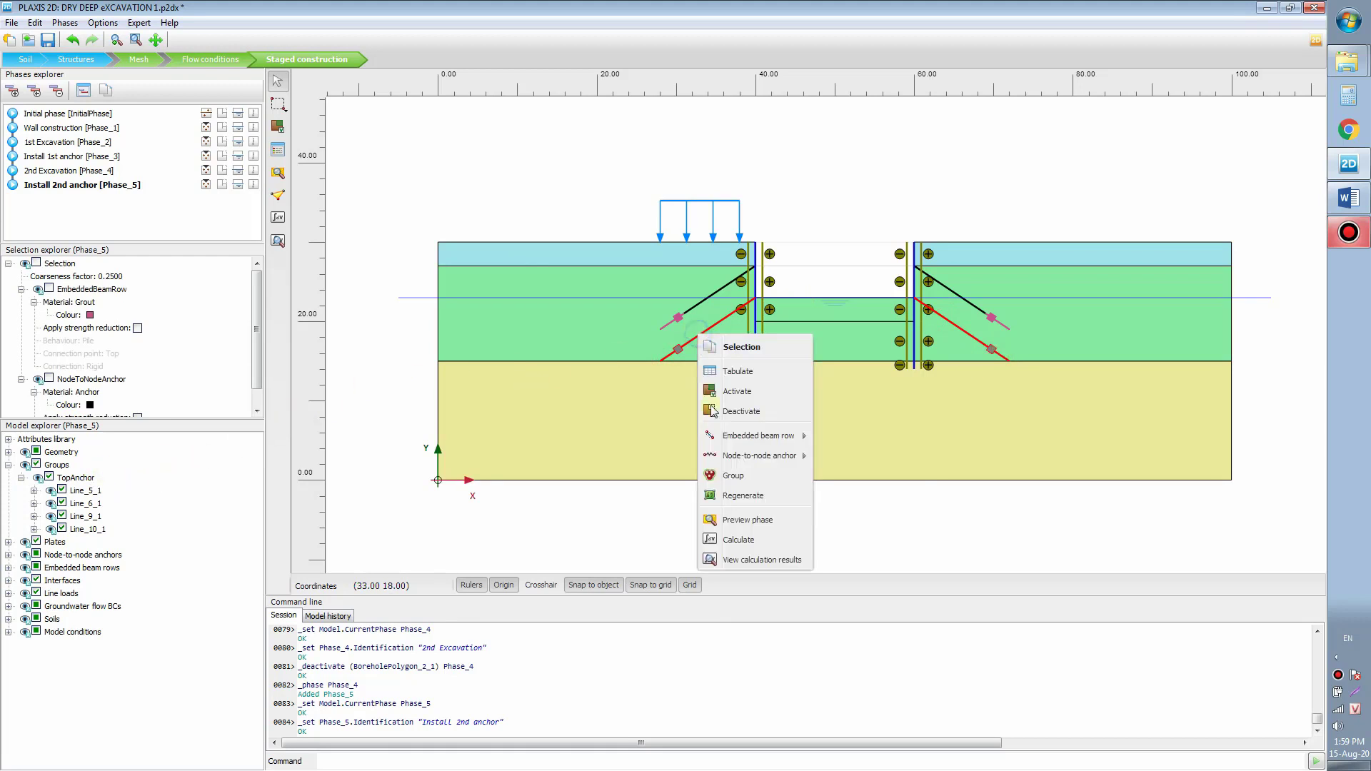
left_click(760, 477)
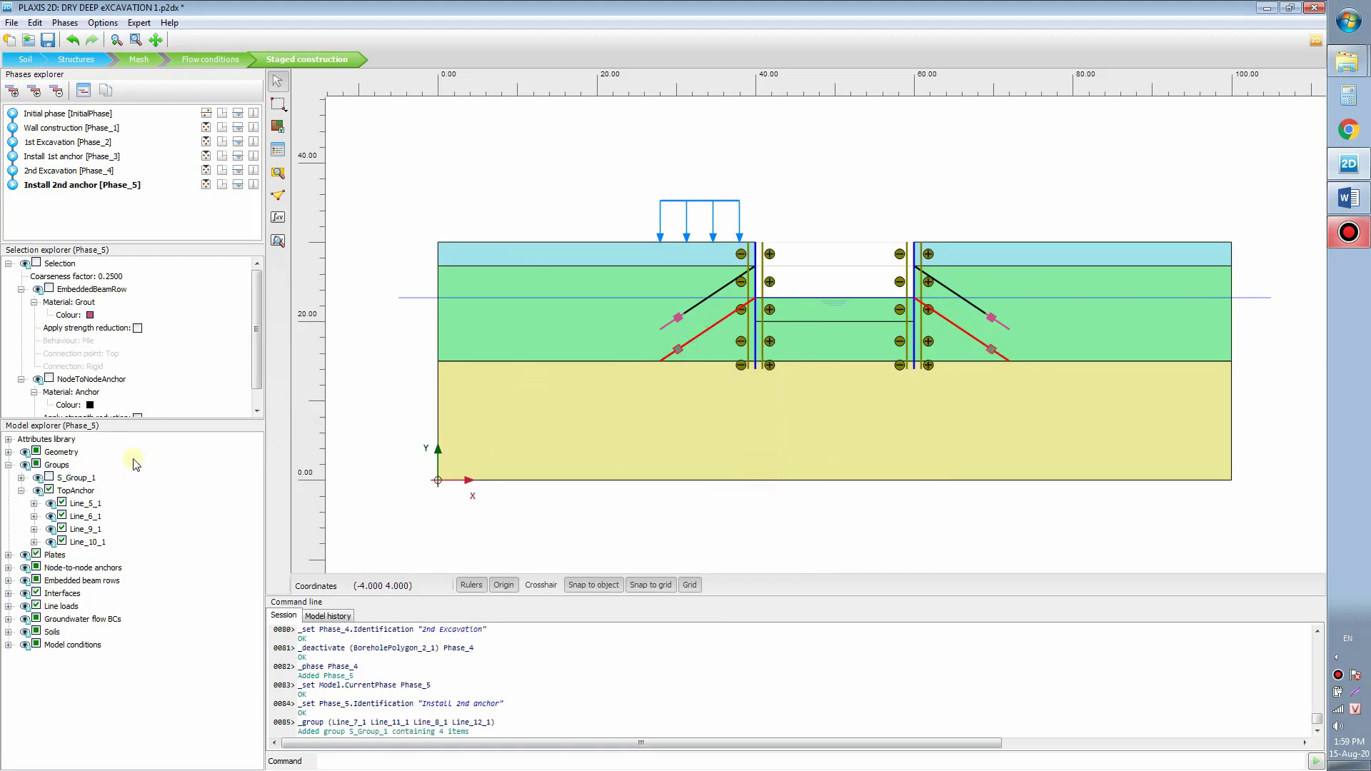
Step: Activate the new lower anchor group in this phase and rename it BottomAnchor
left_click(21, 478)
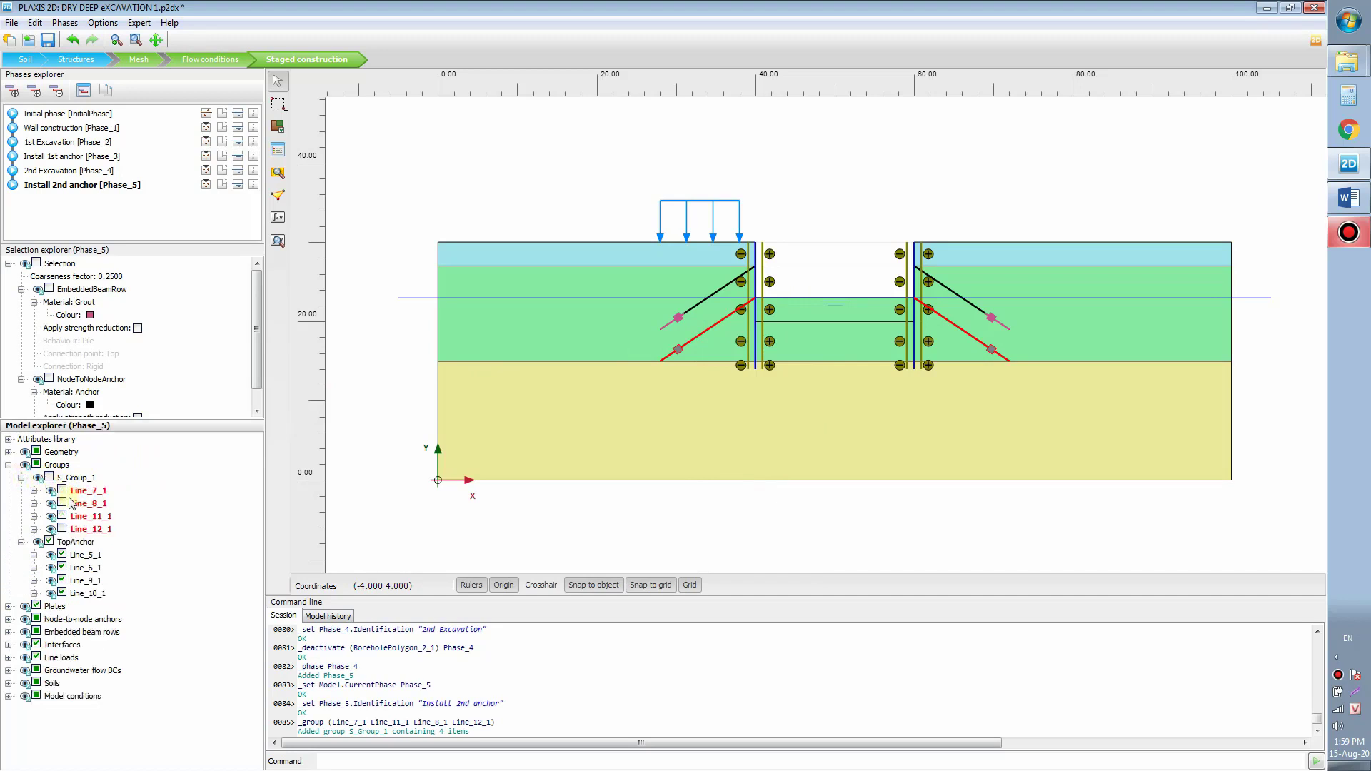
left_click(50, 477)
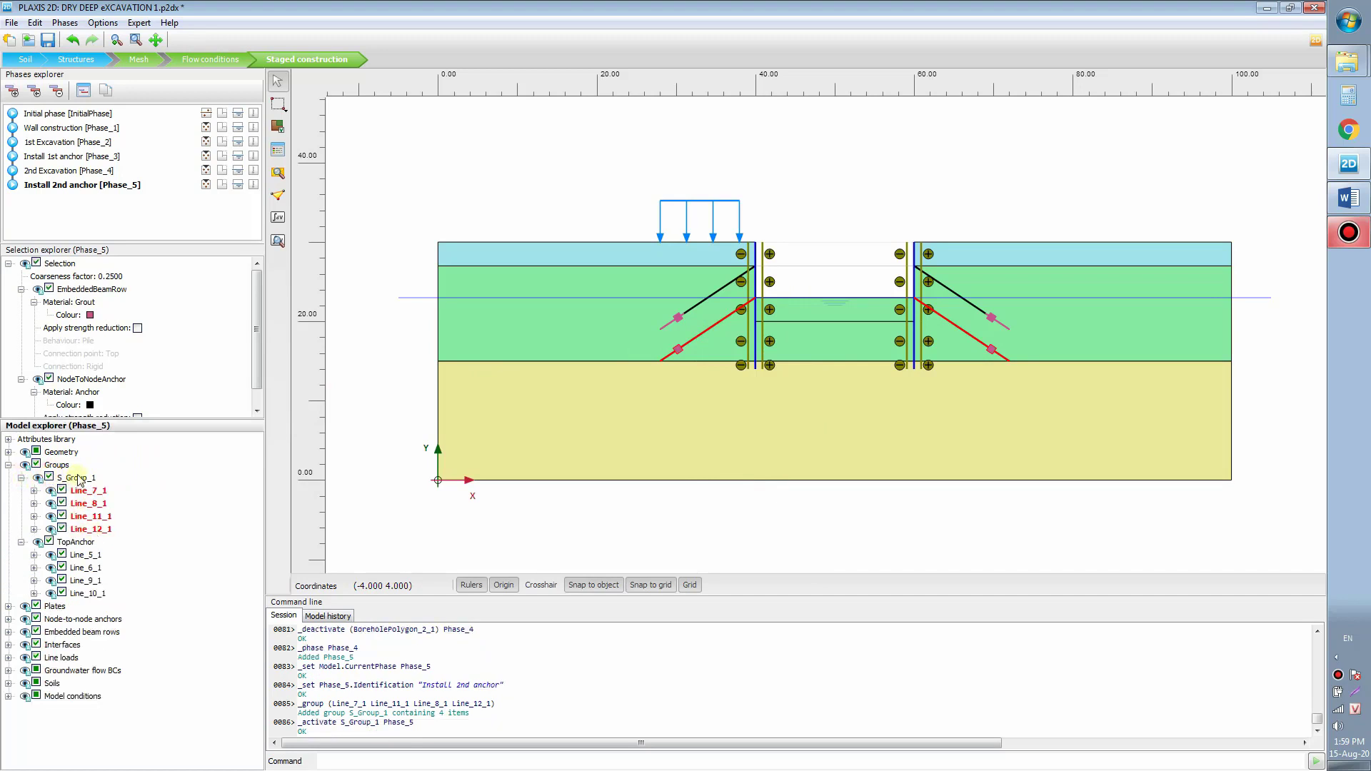
right_click(60, 473)
left_click(101, 497)
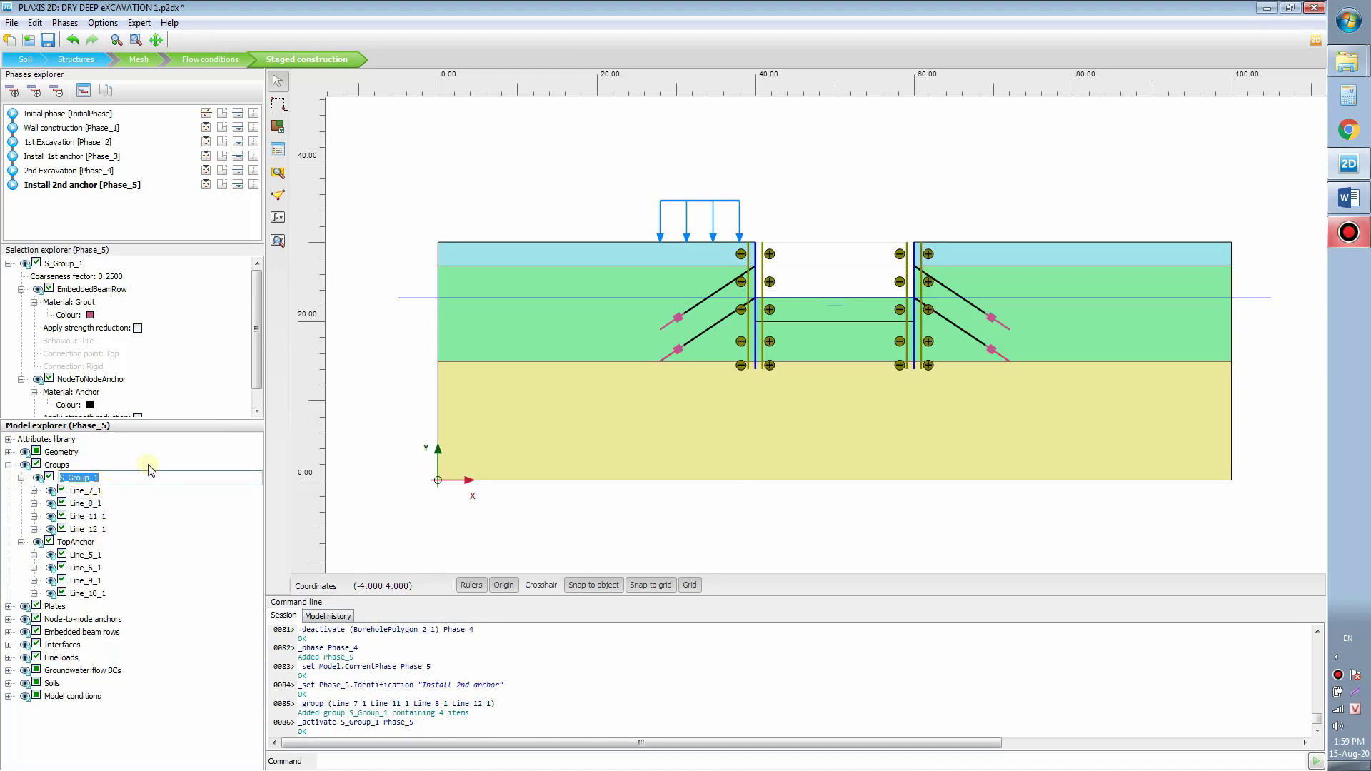
type("BottomAnchor")
key("Return")
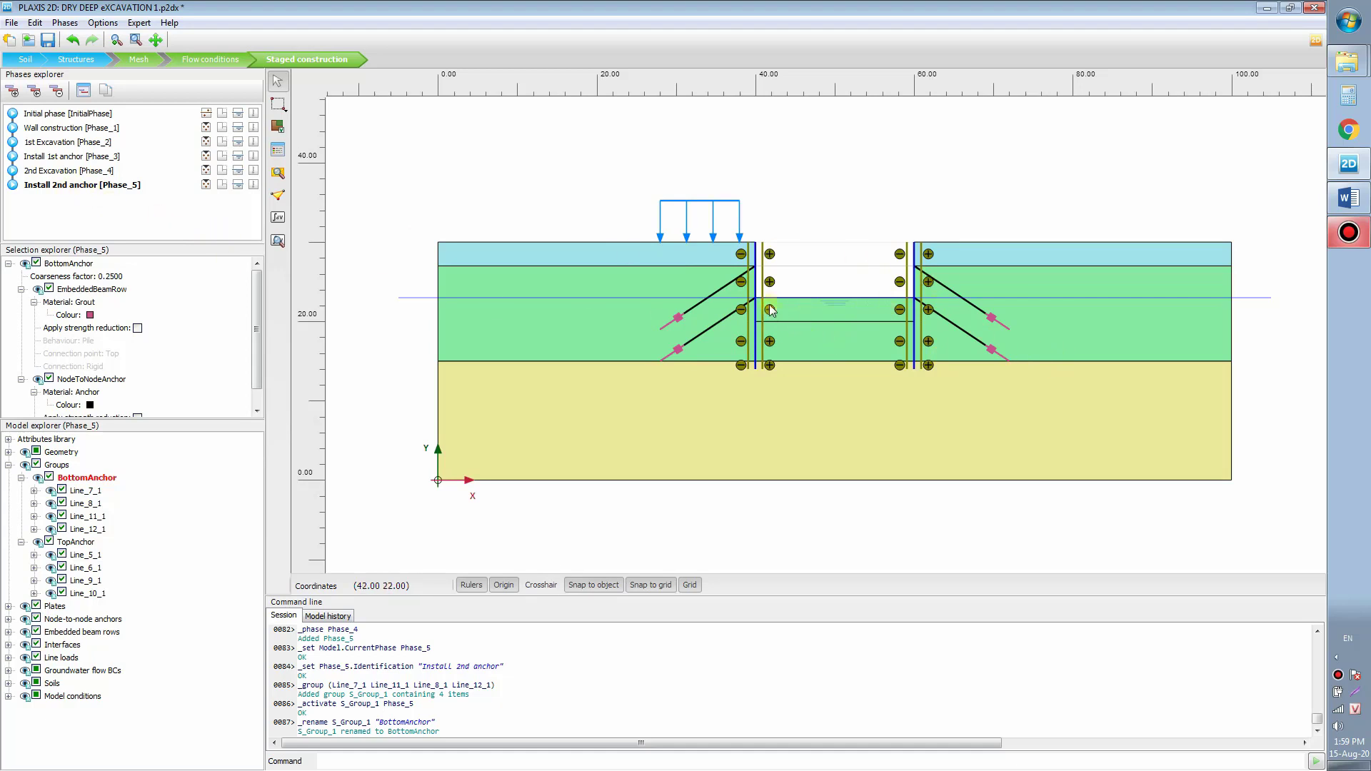
scroll(766, 303, "up", 1)
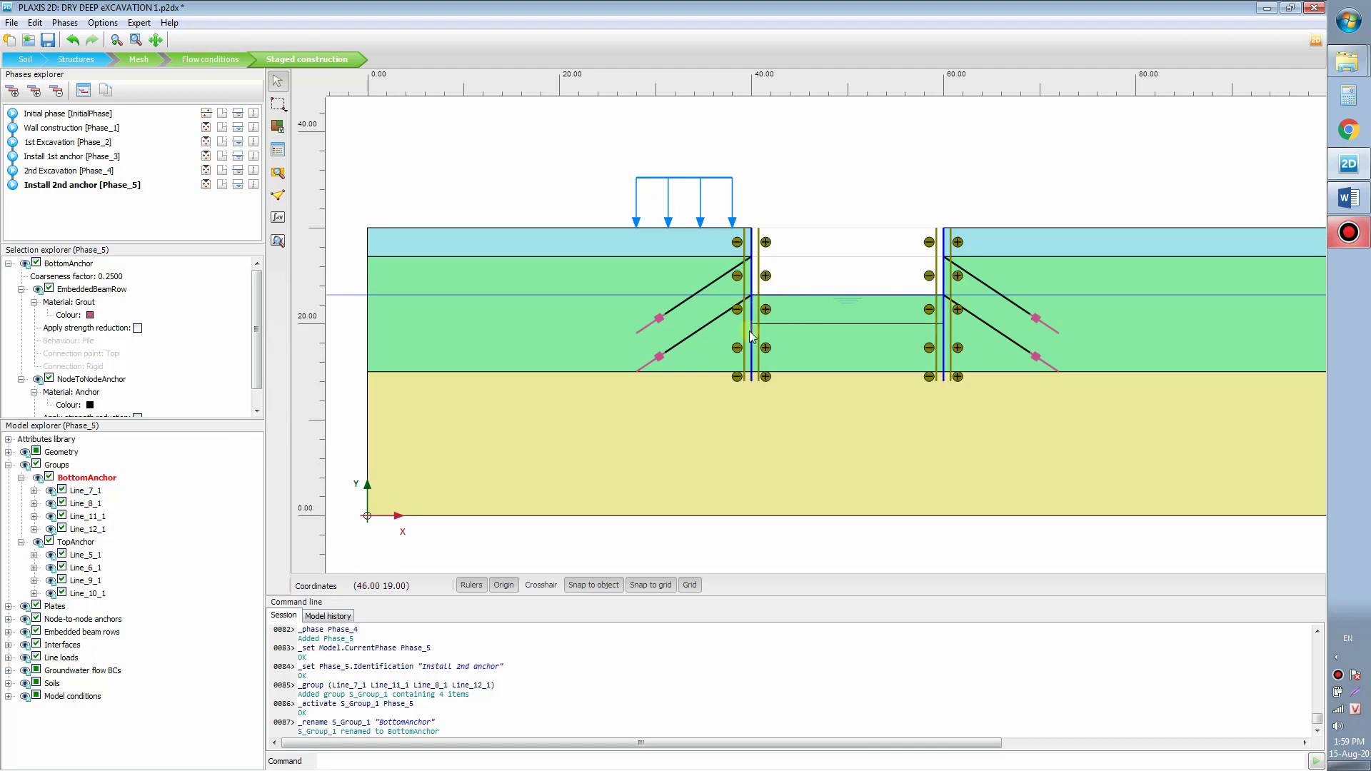
scroll(843, 300, "down", 1)
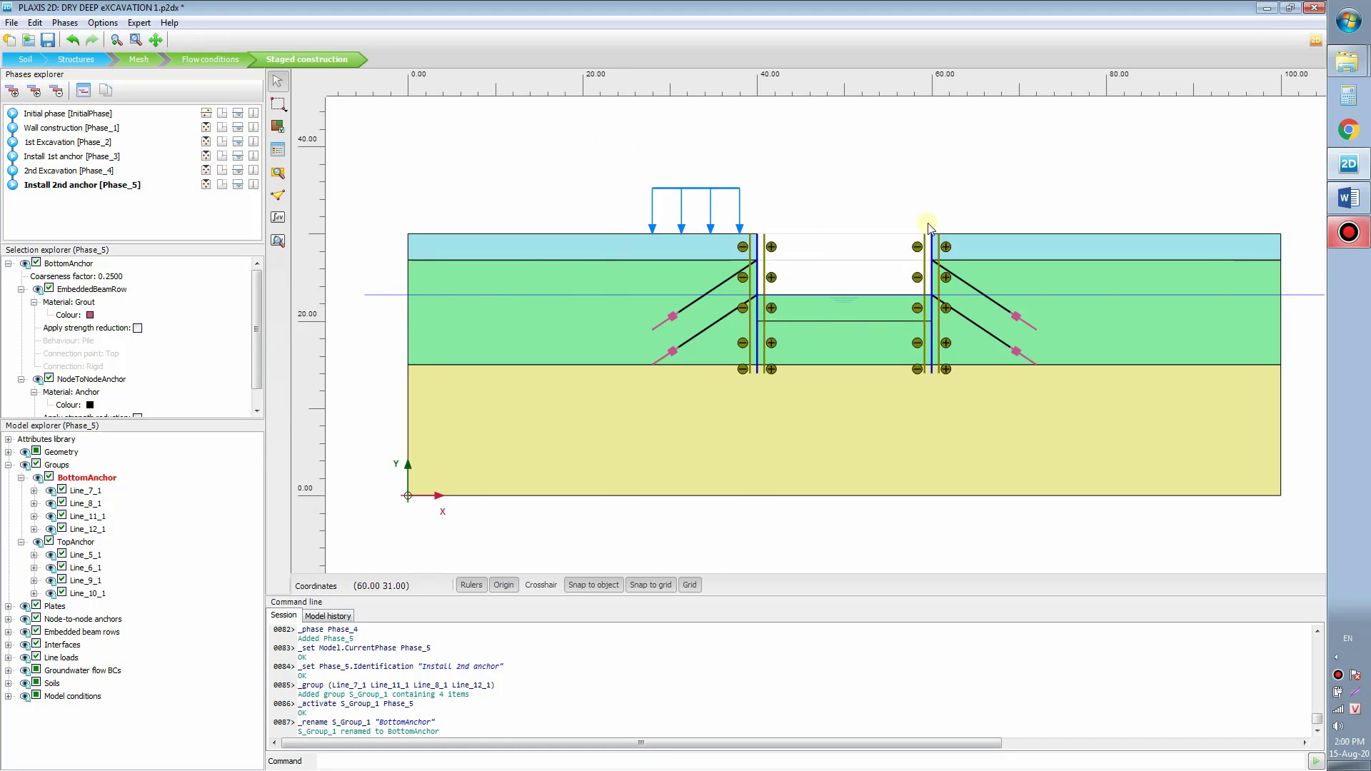
Step: Add a new phase after Install 2nd anchor and name it 'Final excavation'
left_click(13, 91)
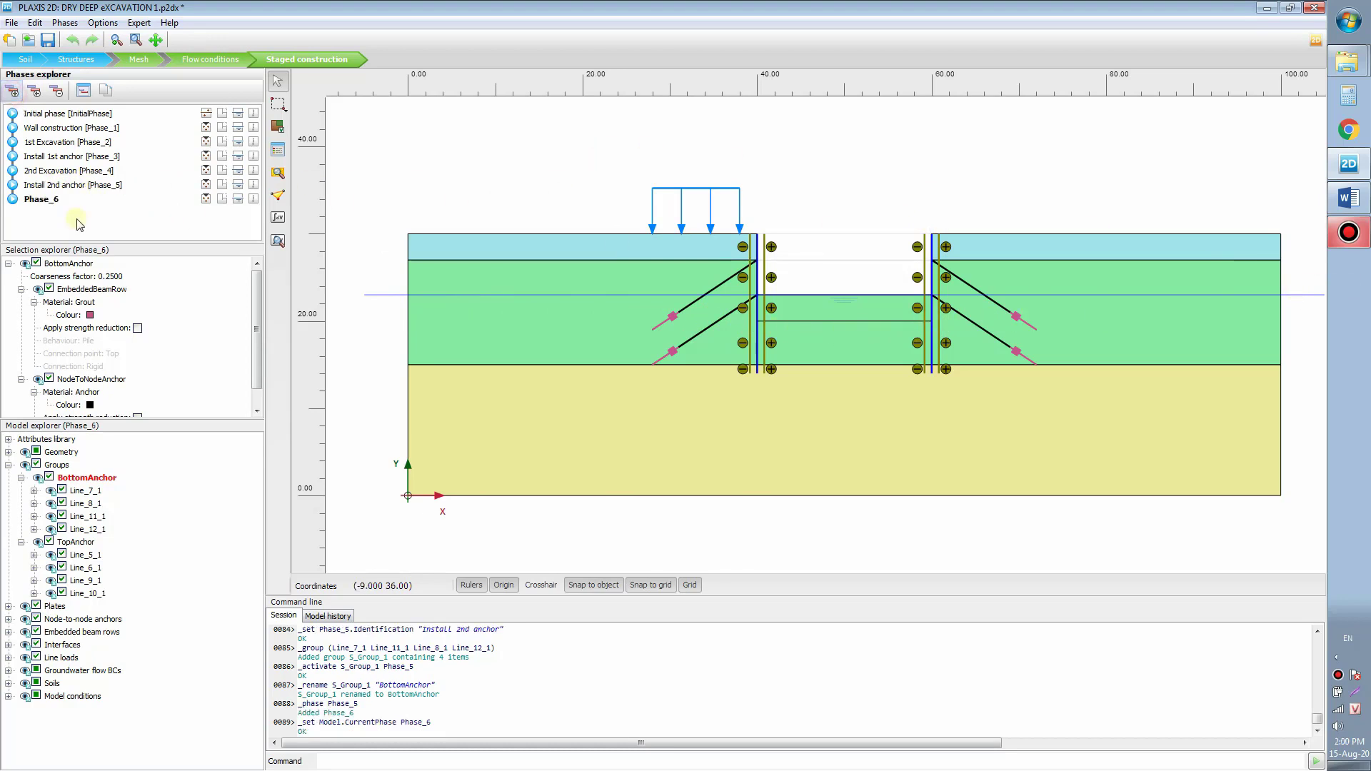
double_click(57, 200)
left_click(398, 313)
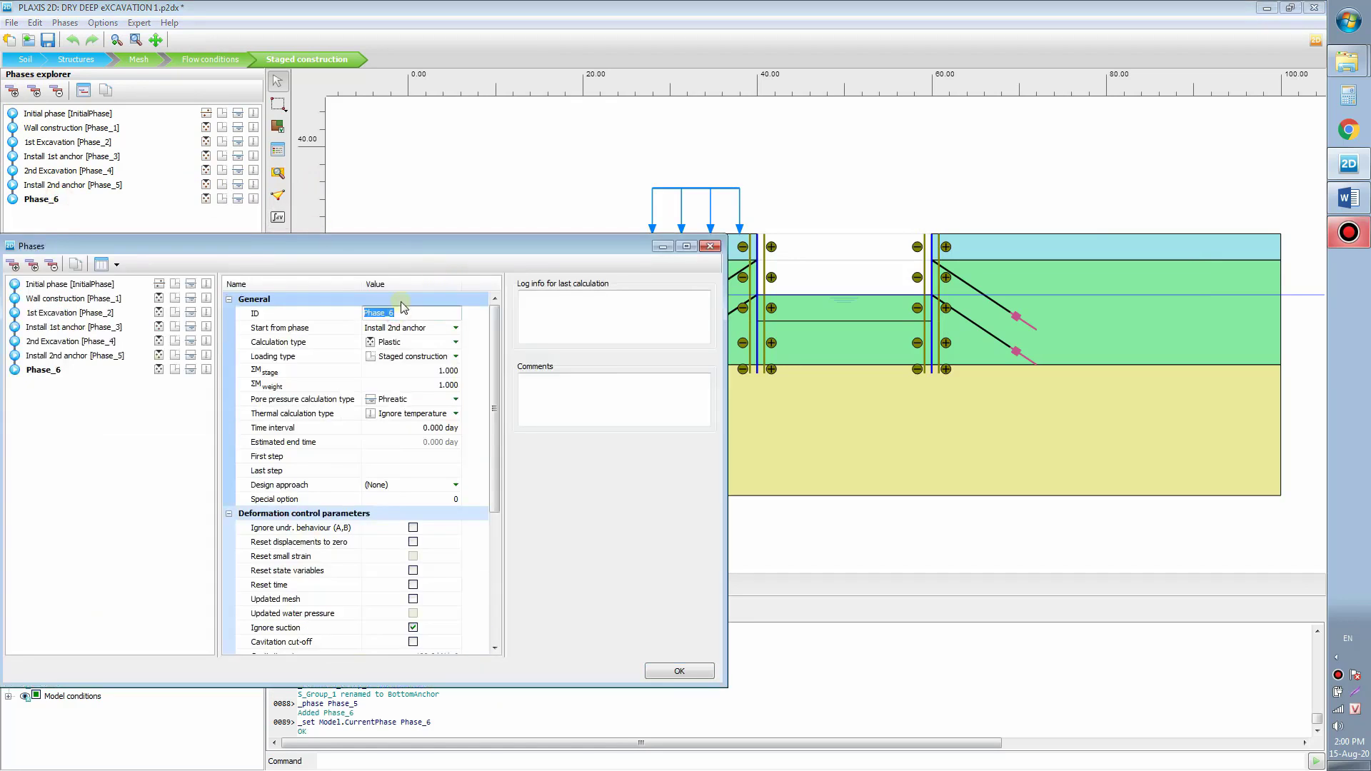
type("Final excavation")
left_click(677, 671)
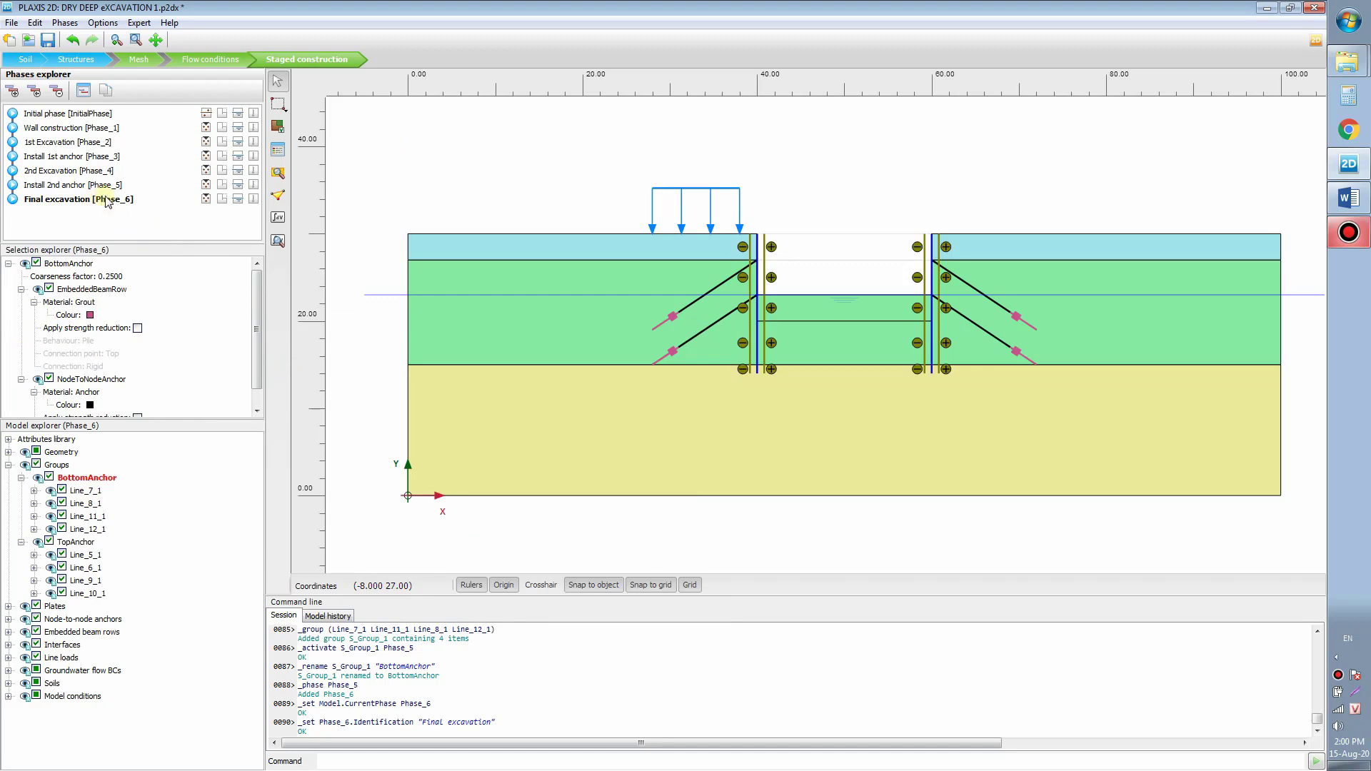
Step: Deactivate the remaining soil cluster between the two walls
left_click_drag(801, 187, 791, 157)
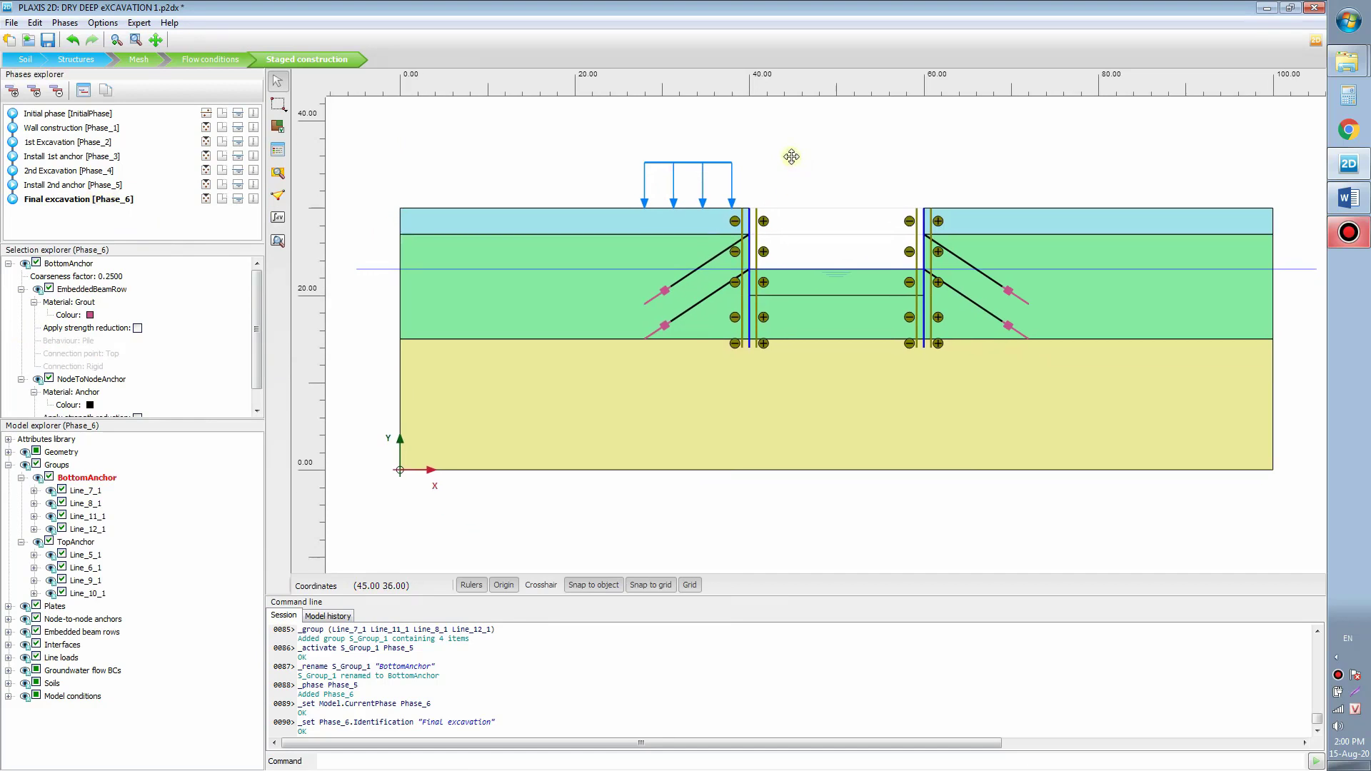
right_click(817, 282)
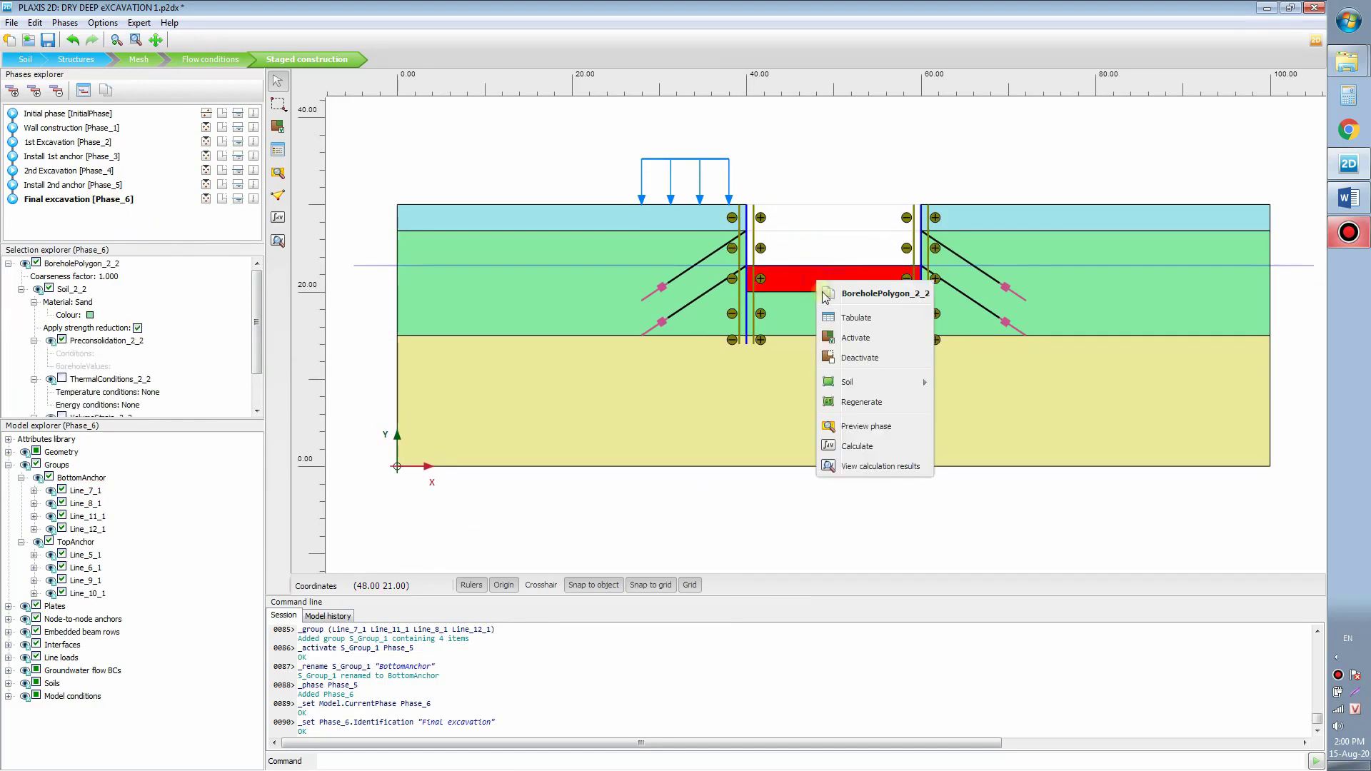
left_click(873, 369)
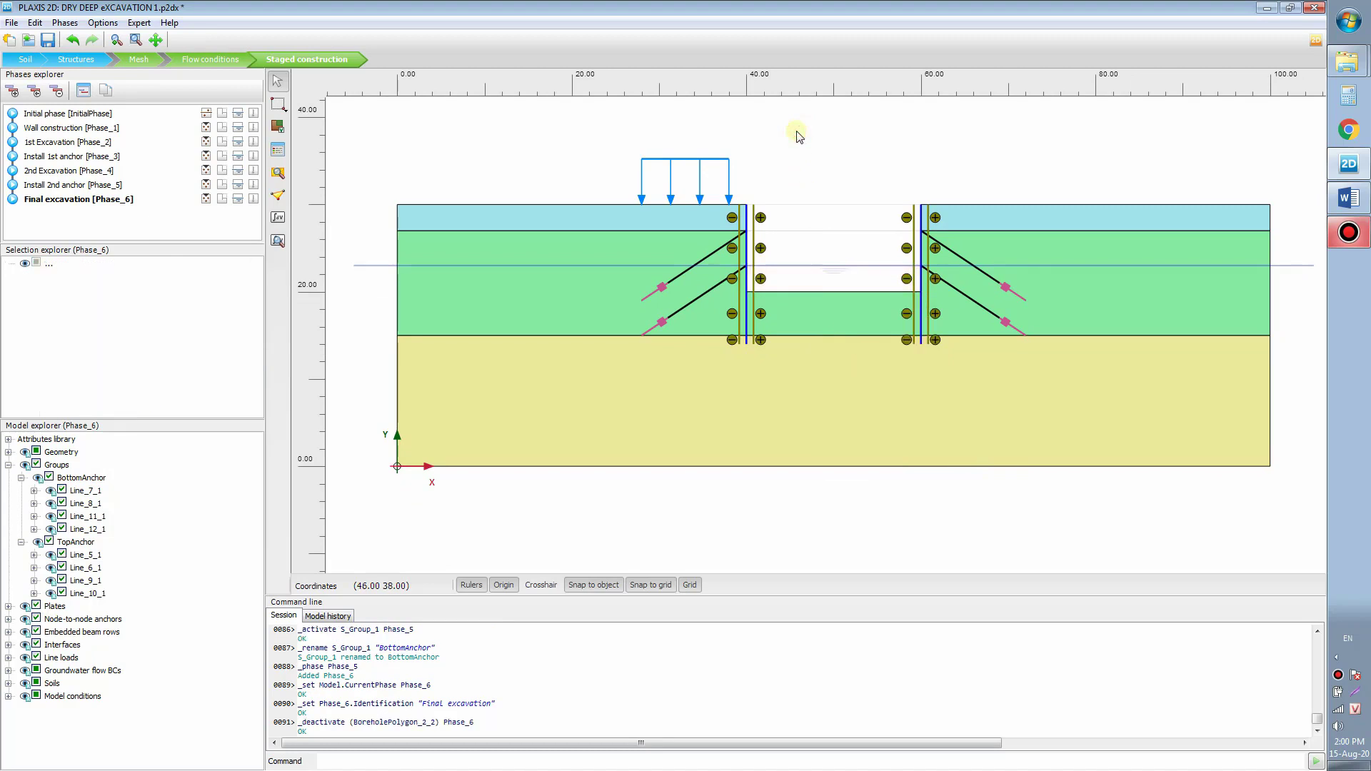
Step: Switch to Flow conditions and select BoreholeWaterLevel_1 under Attributes library > Water levels
left_click(218, 58)
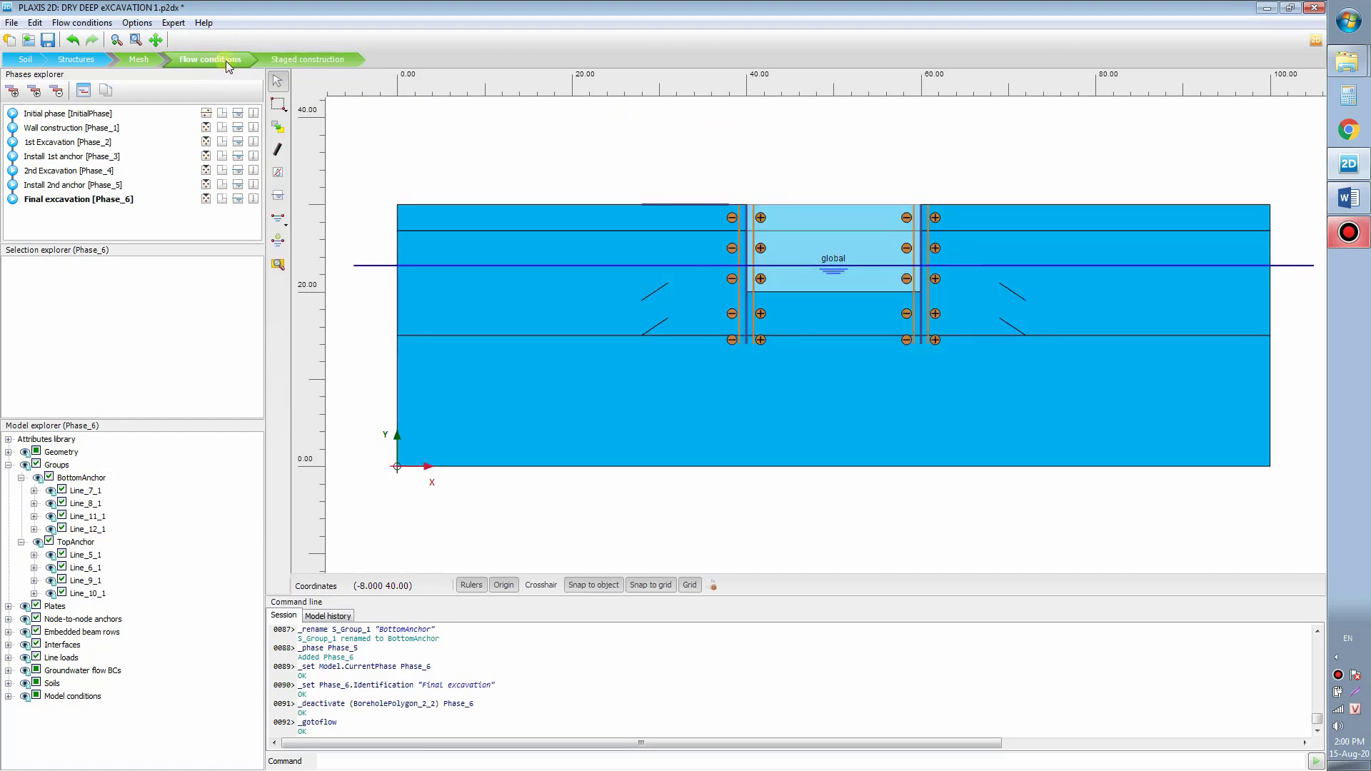
left_click_drag(579, 145, 592, 162)
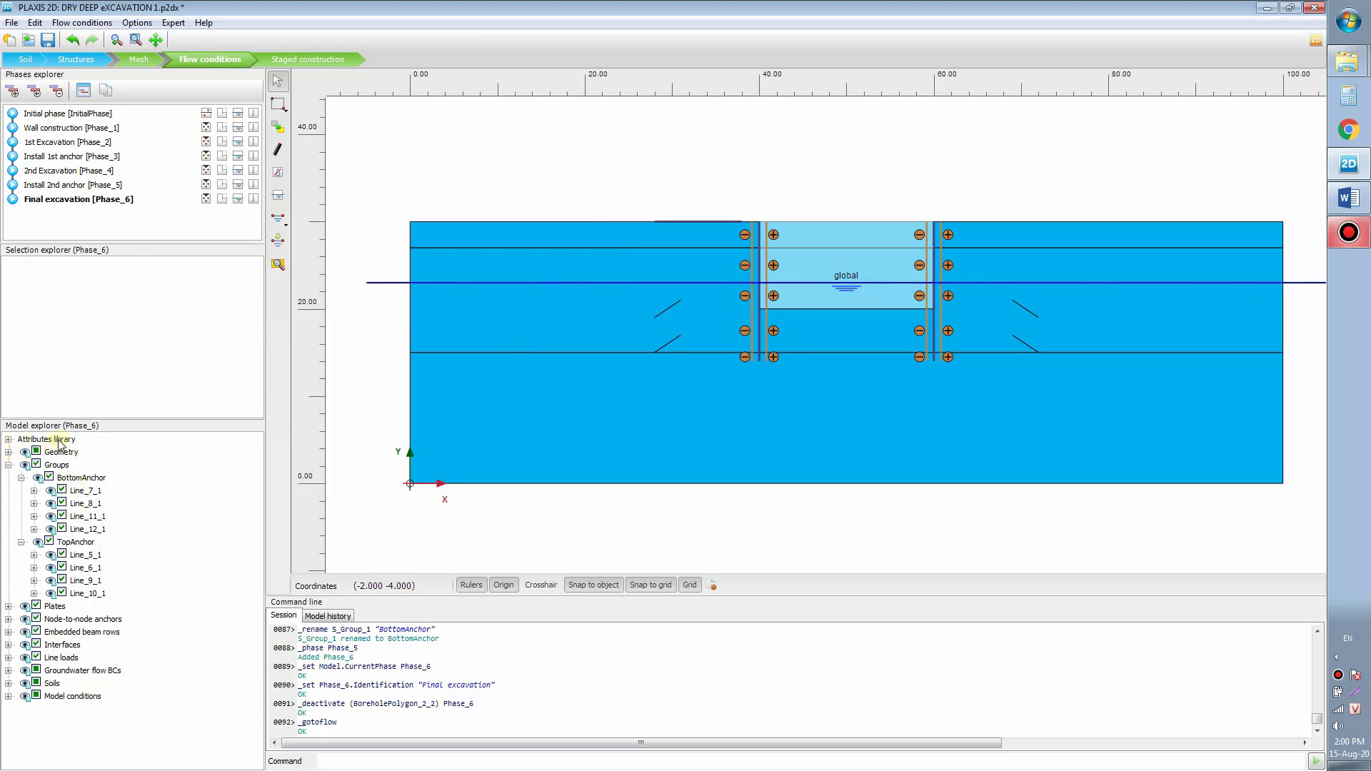
left_click(8, 440)
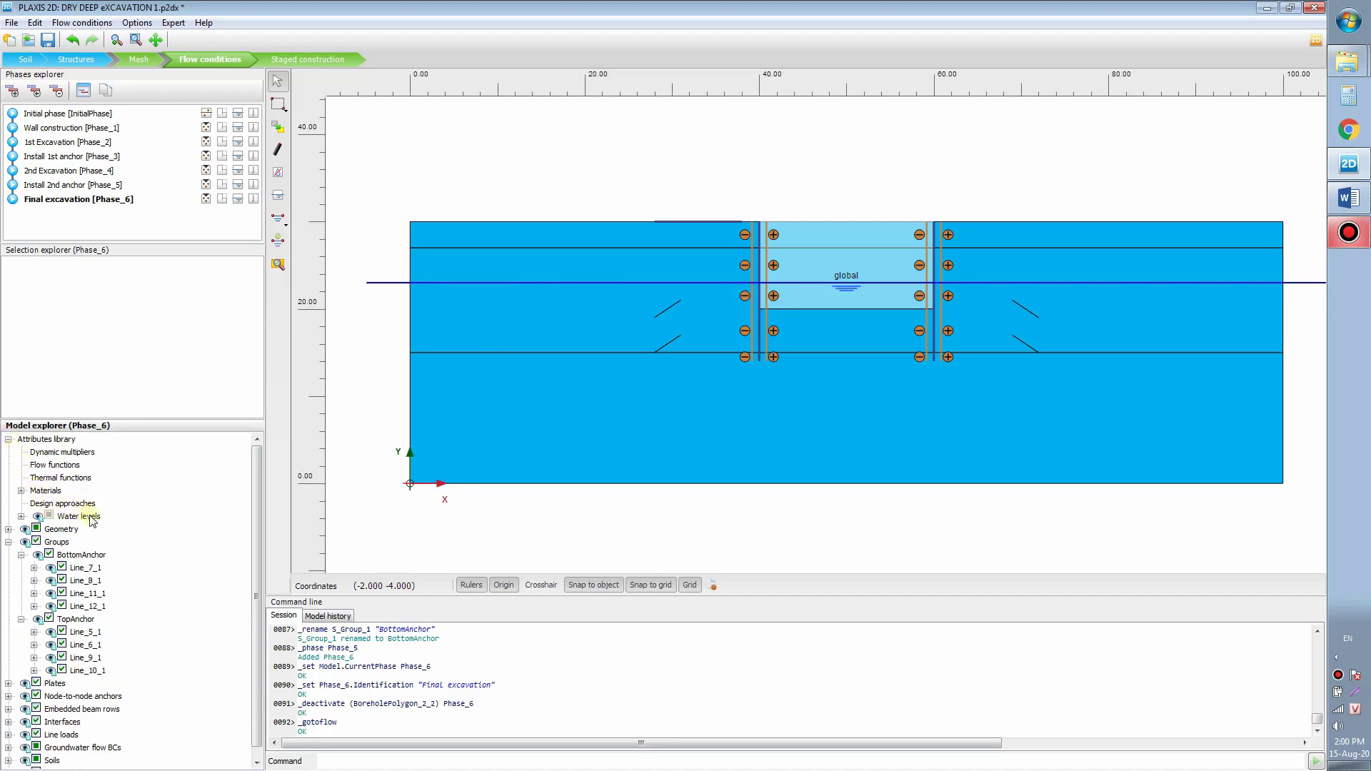
left_click(22, 517)
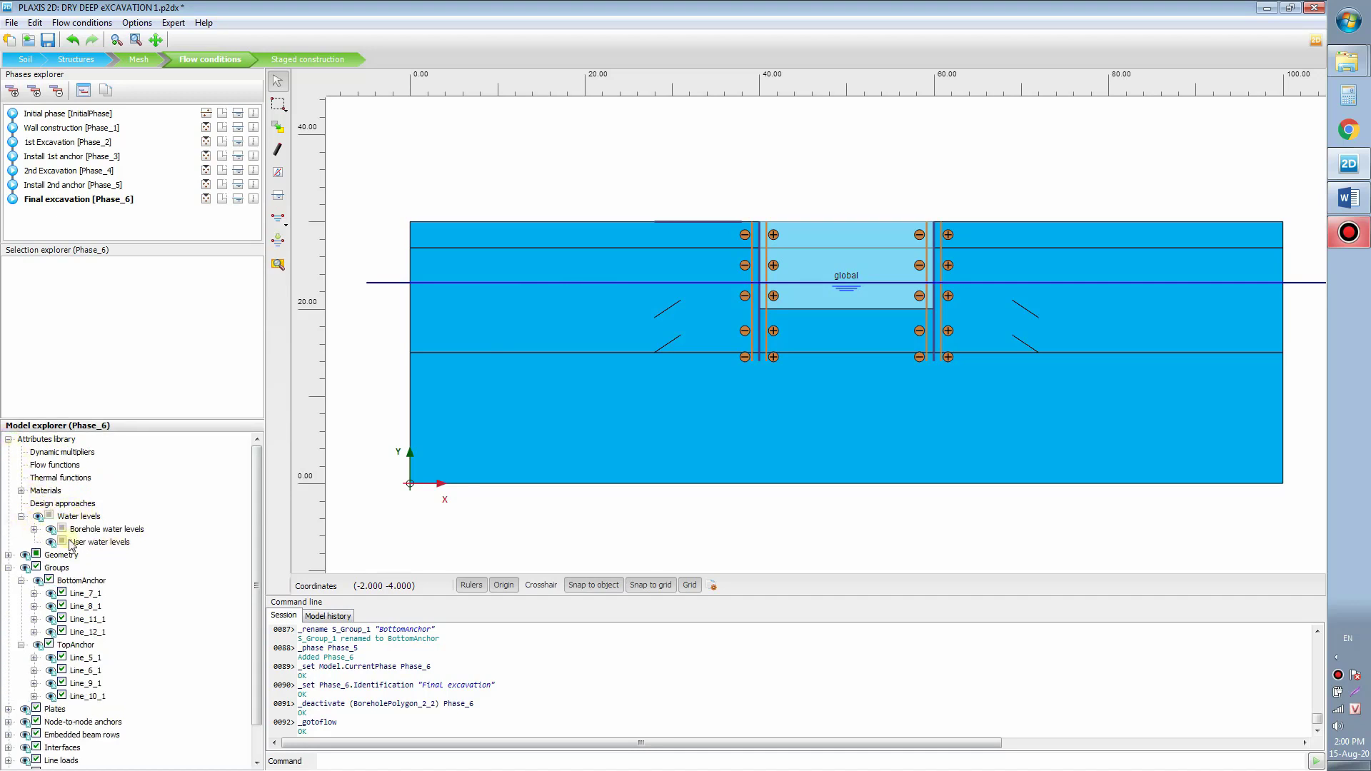
left_click_drag(260, 507, 260, 541)
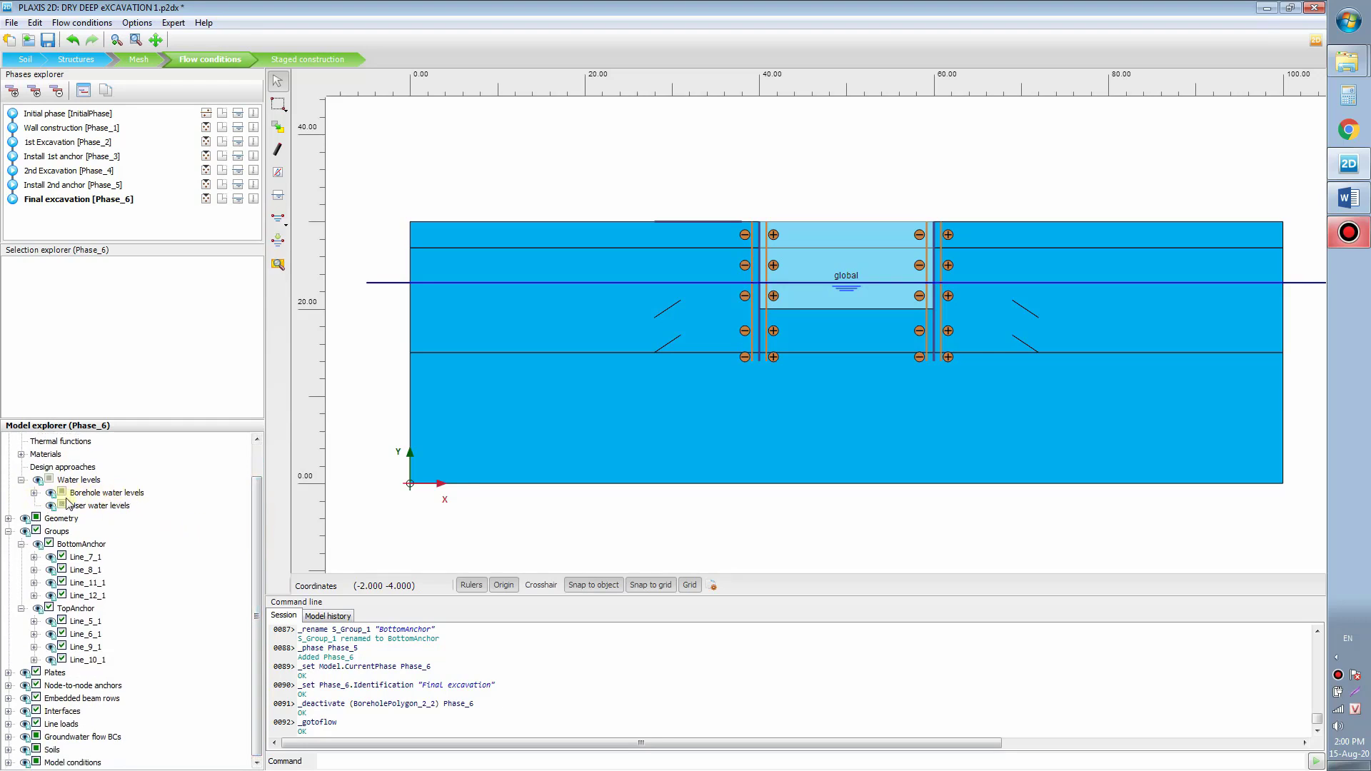
left_click(33, 492)
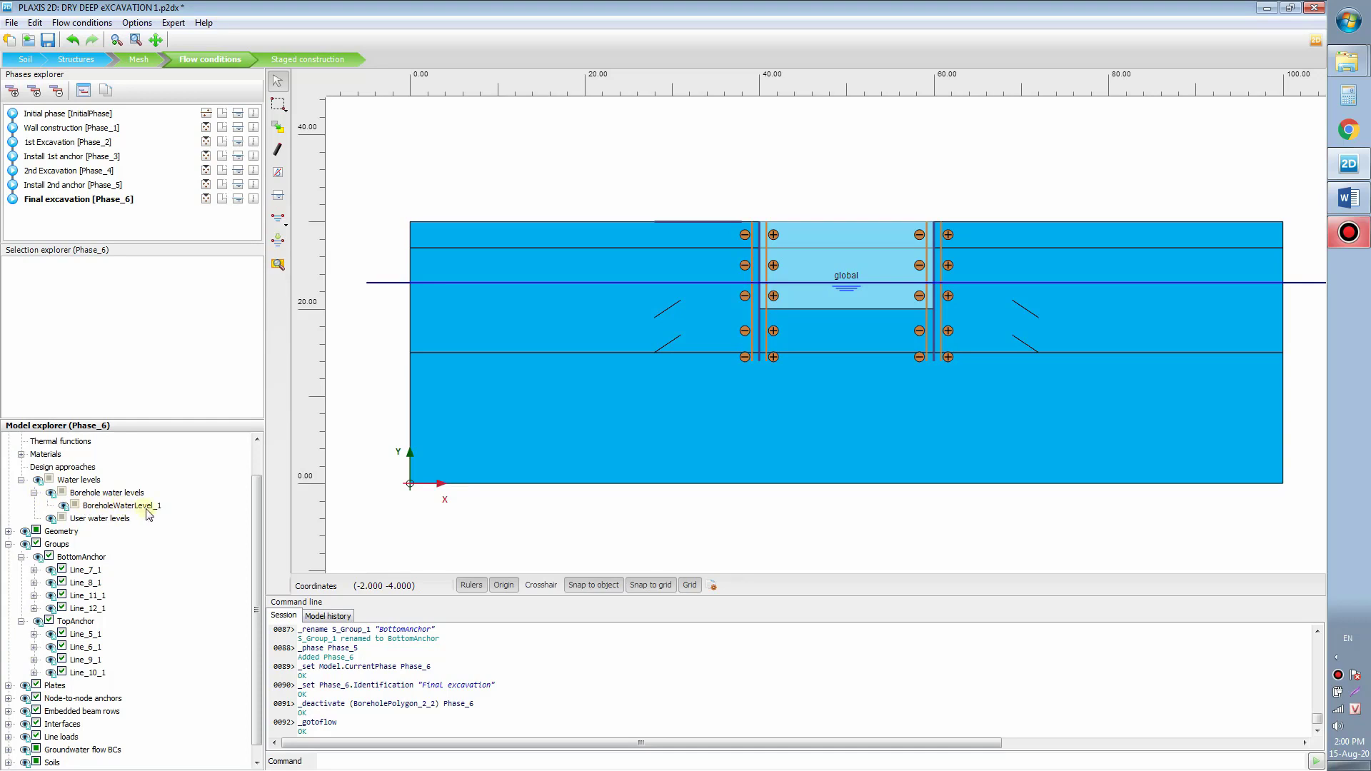
left_click(143, 508)
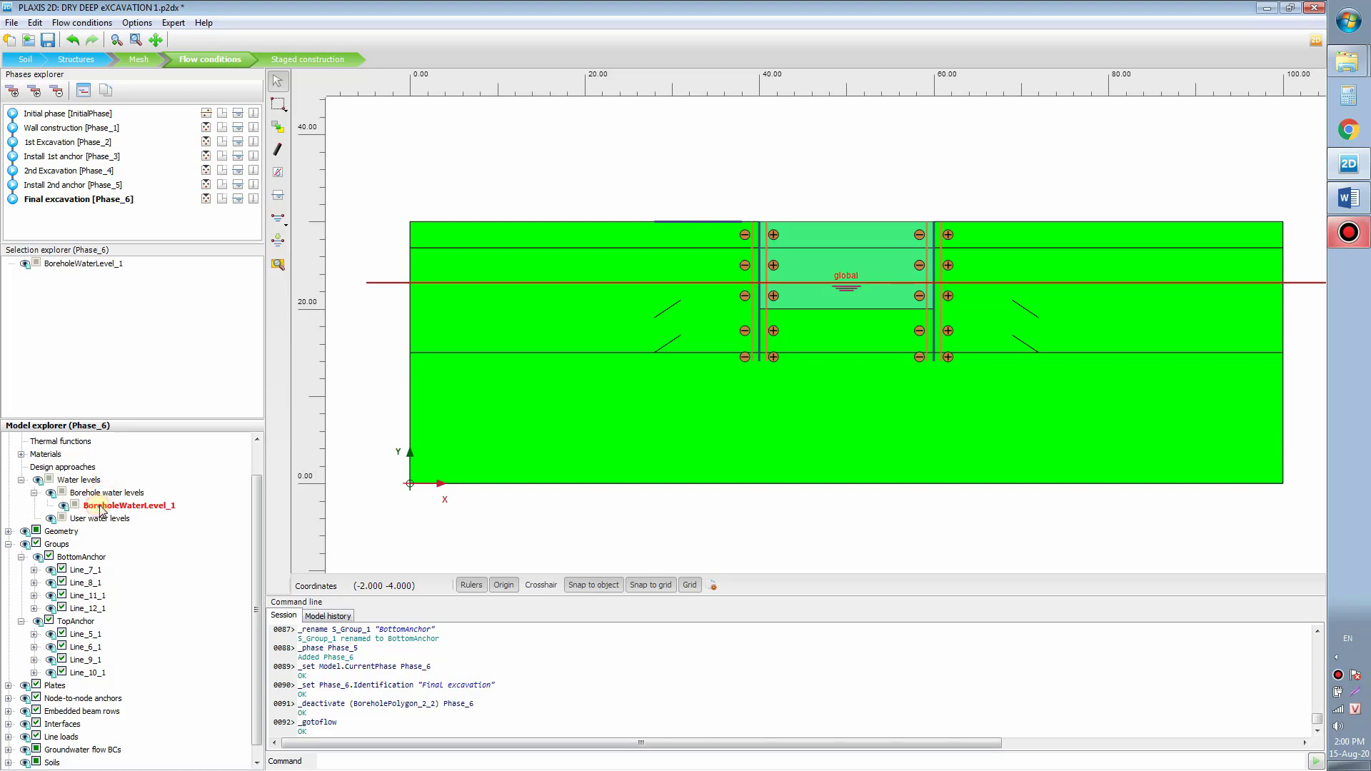
Step: Draw a new water level through points (0, 23), (40, 20), (60, 20) and (100, 23)
left_click(284, 221)
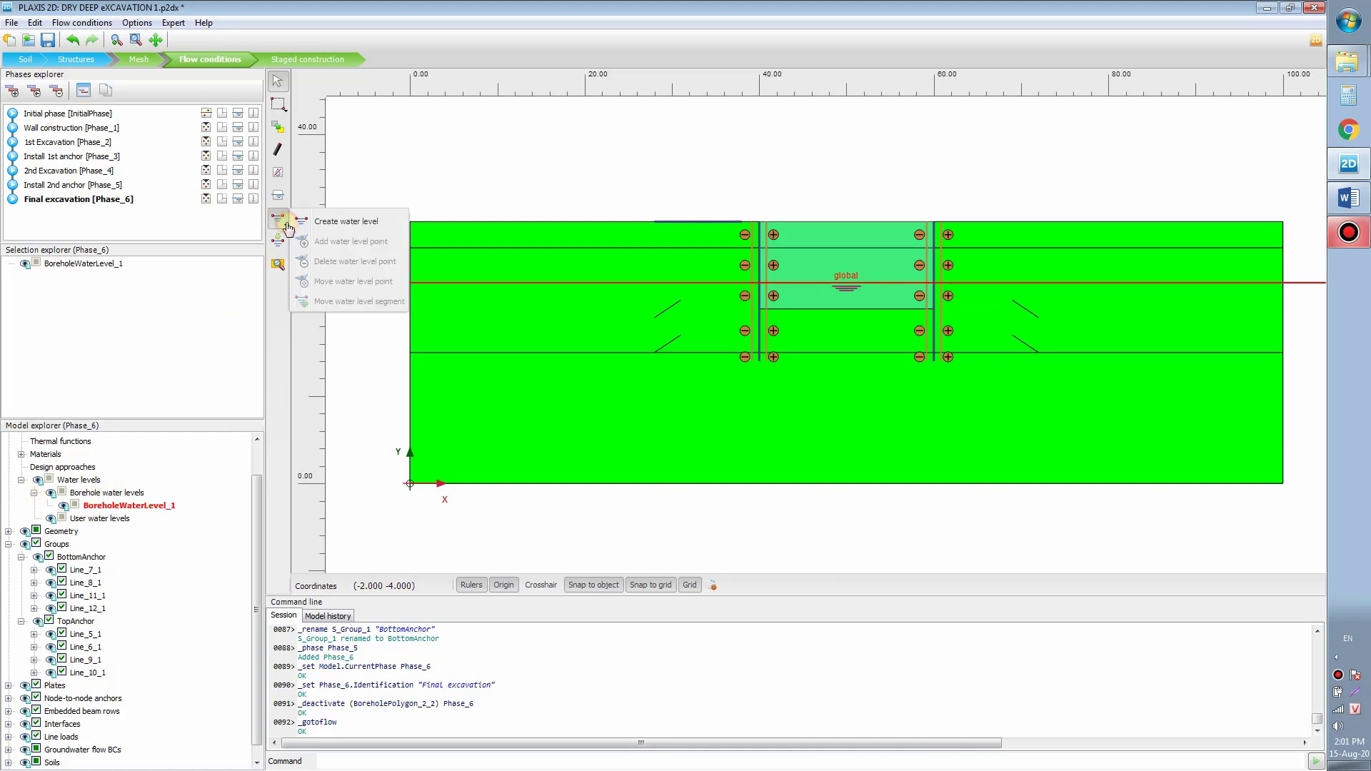
left_click(359, 222)
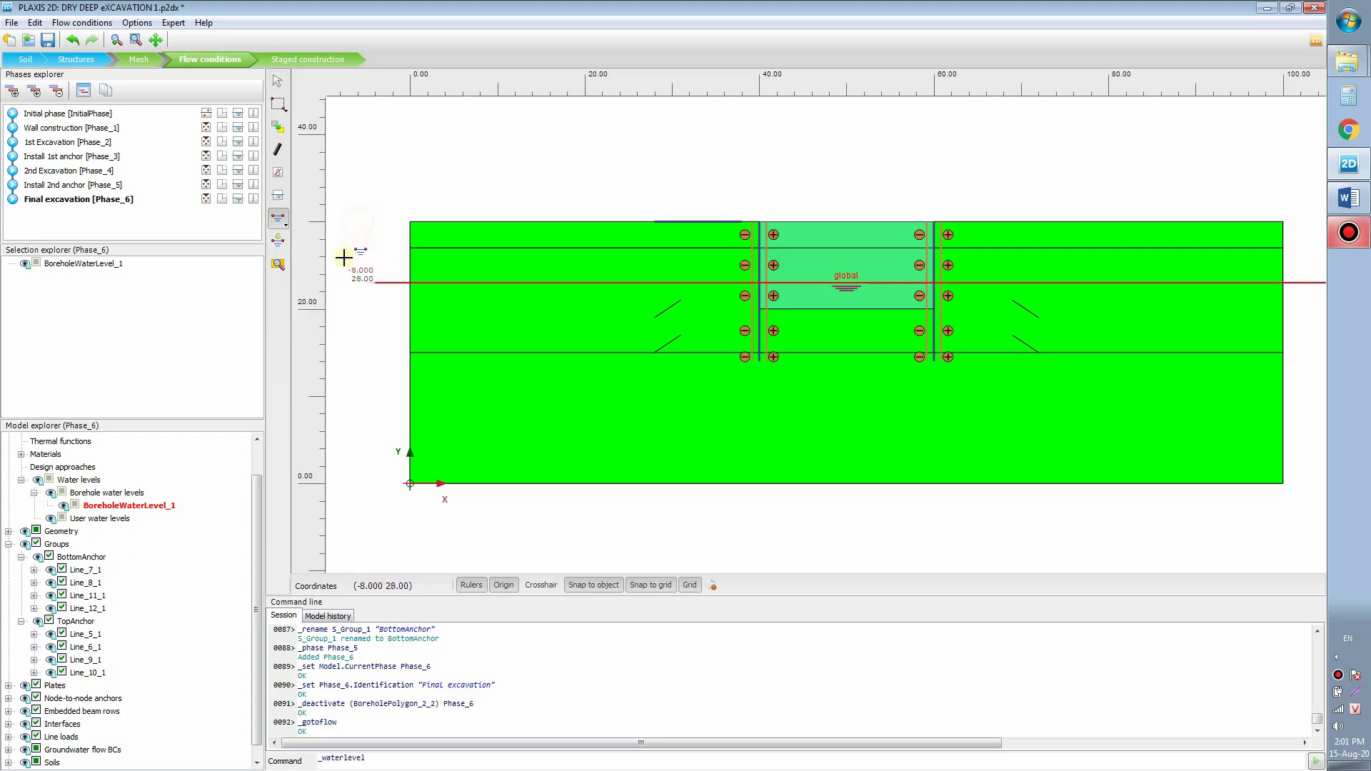
left_click(410, 283)
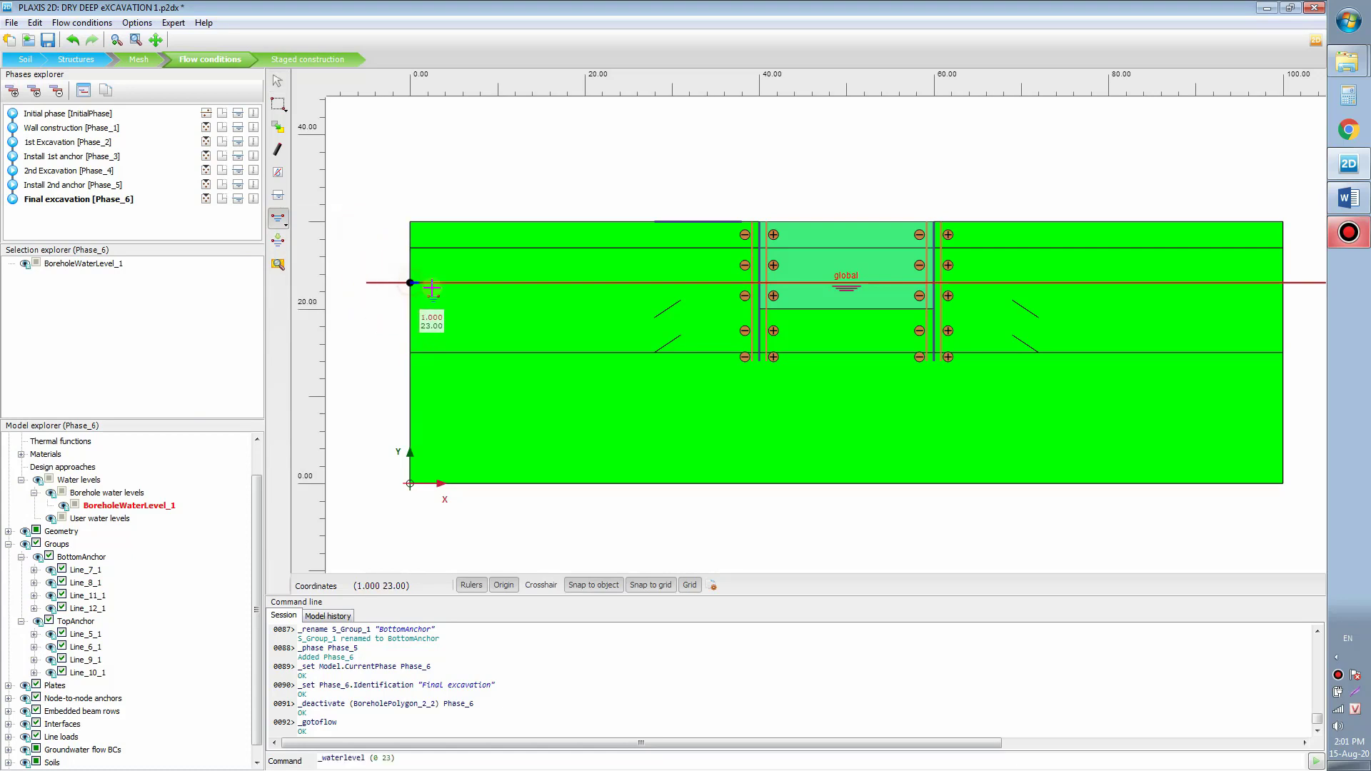
left_click(759, 309)
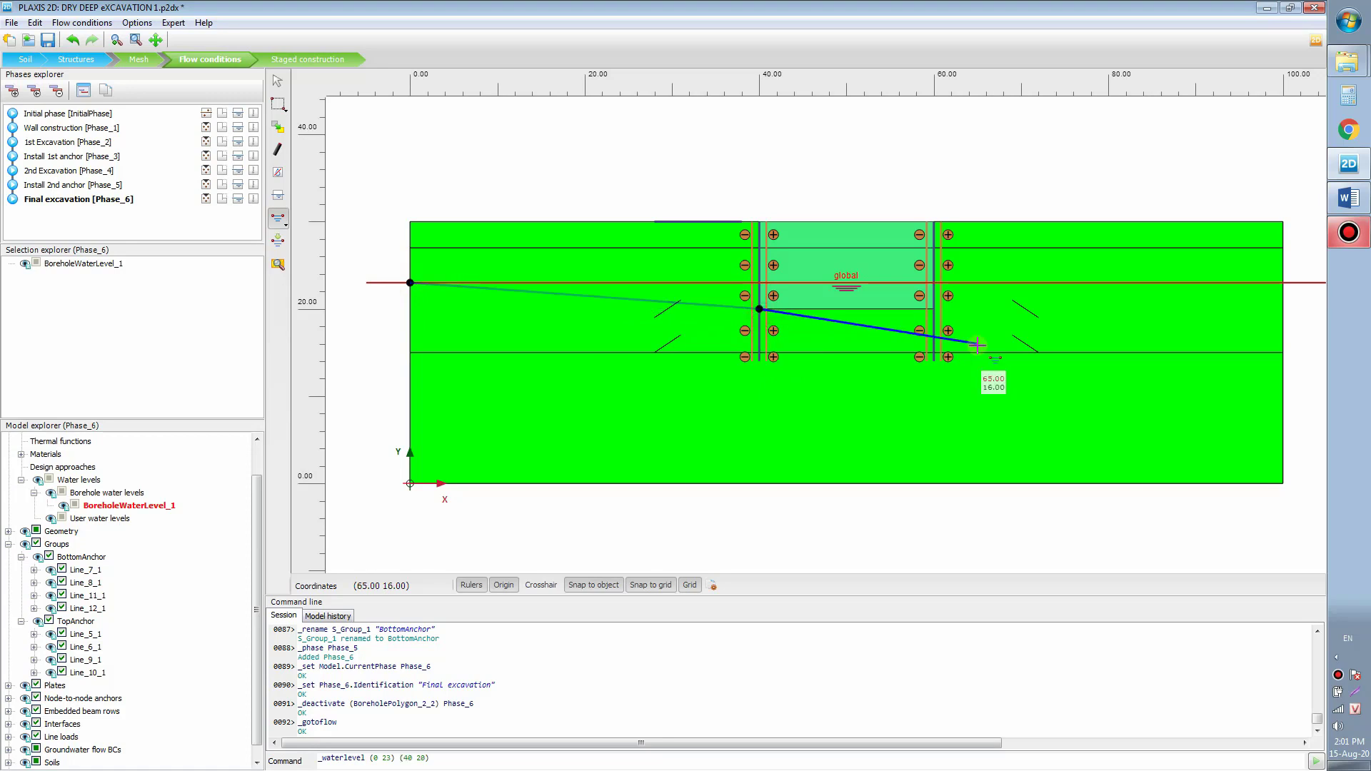
left_click(935, 308)
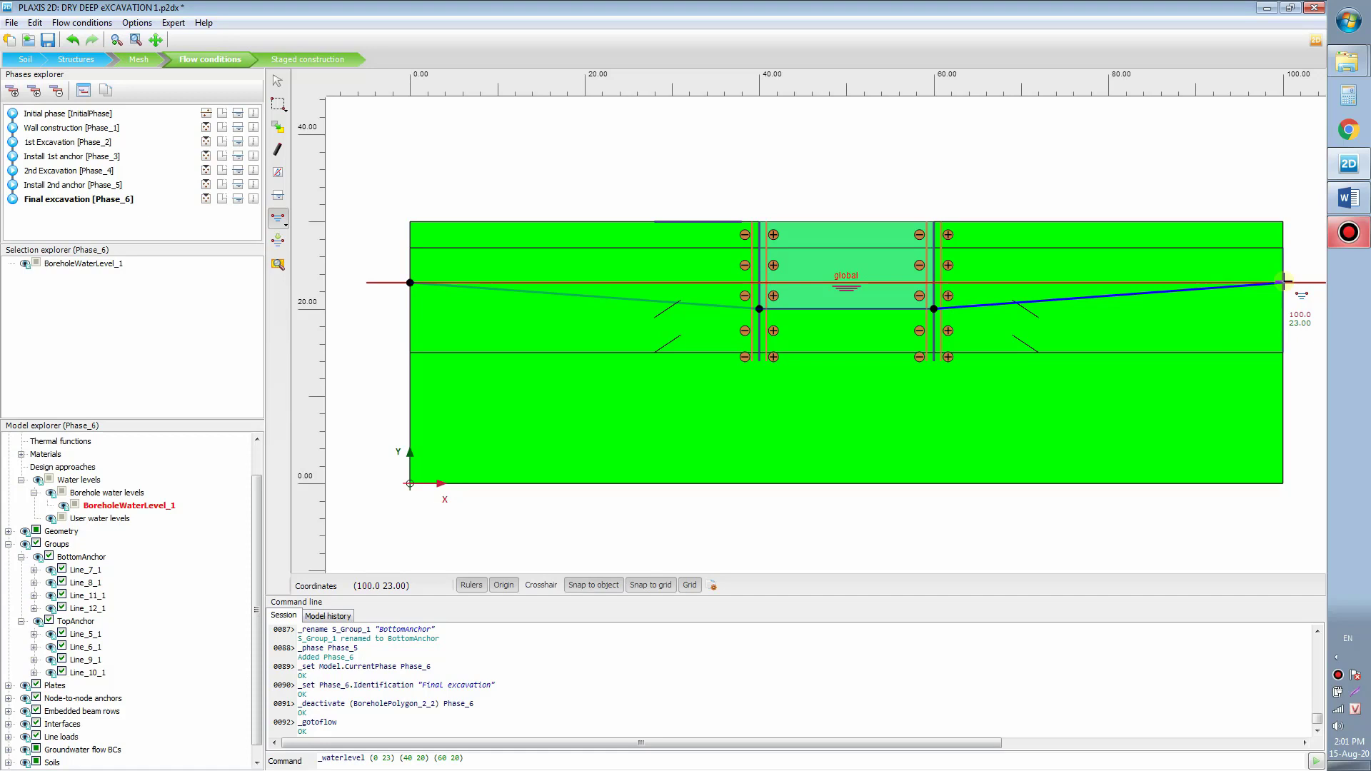
left_click(1284, 282)
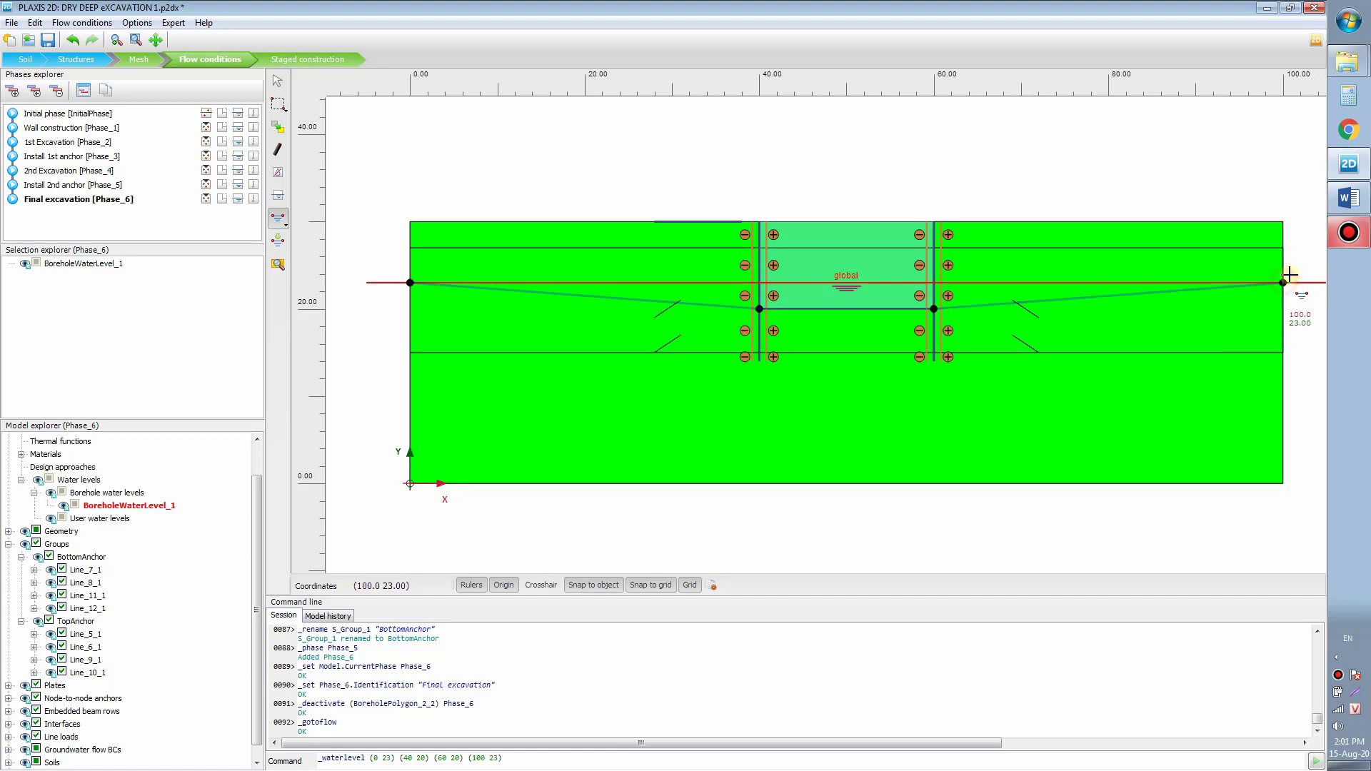
right_click(1305, 214)
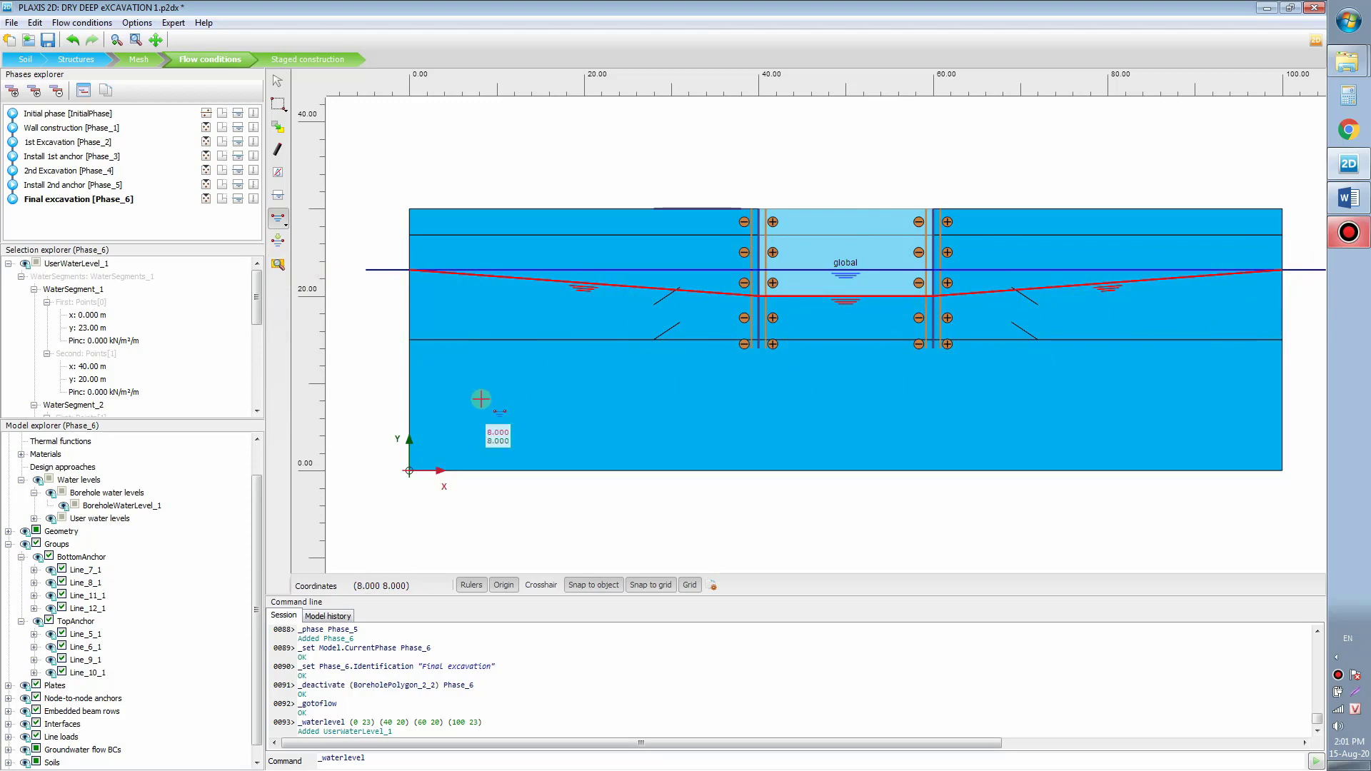
Step: Leave BoreholeWaterLevel_1 unrenamed and select UserWaterLevel_1 under User water levels
left_click(149, 507)
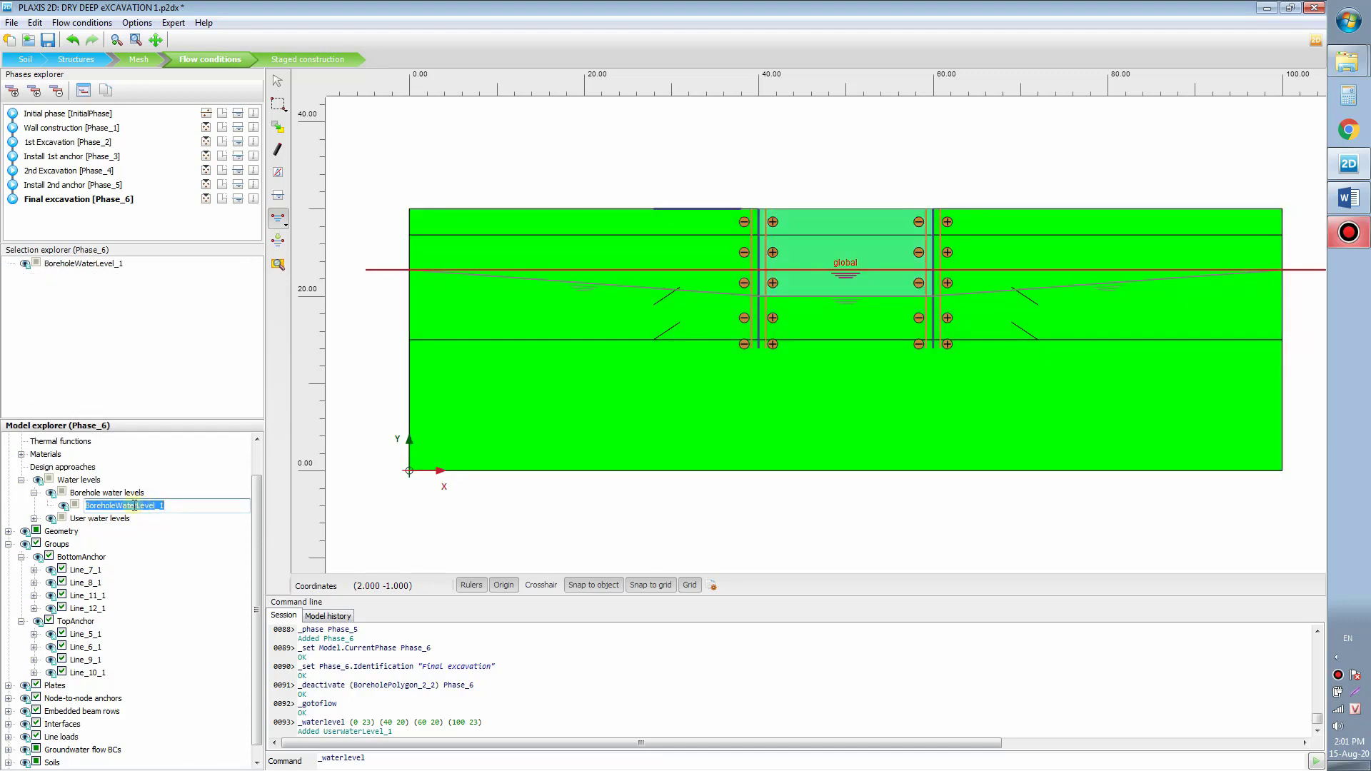
left_click(125, 509)
left_click(124, 495)
left_click(125, 508)
left_click(106, 494)
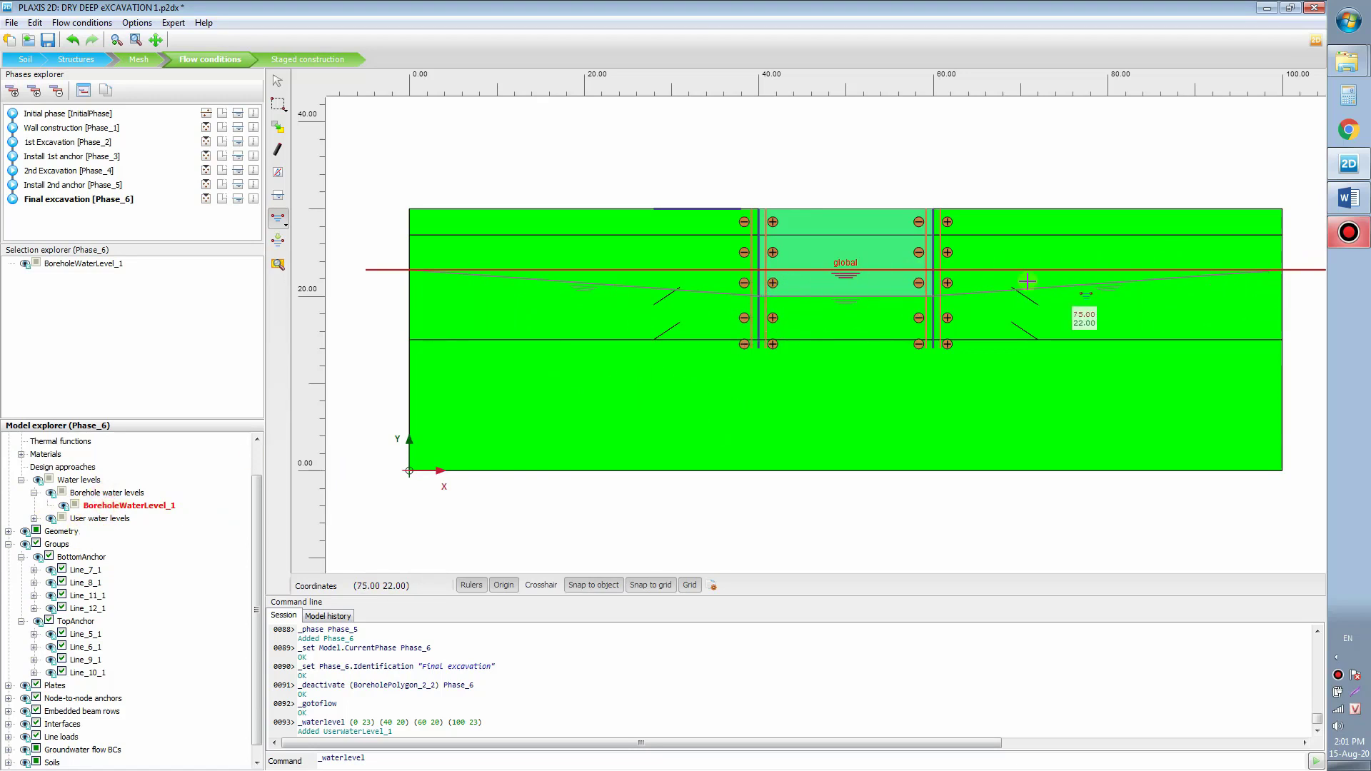
left_click(33, 518)
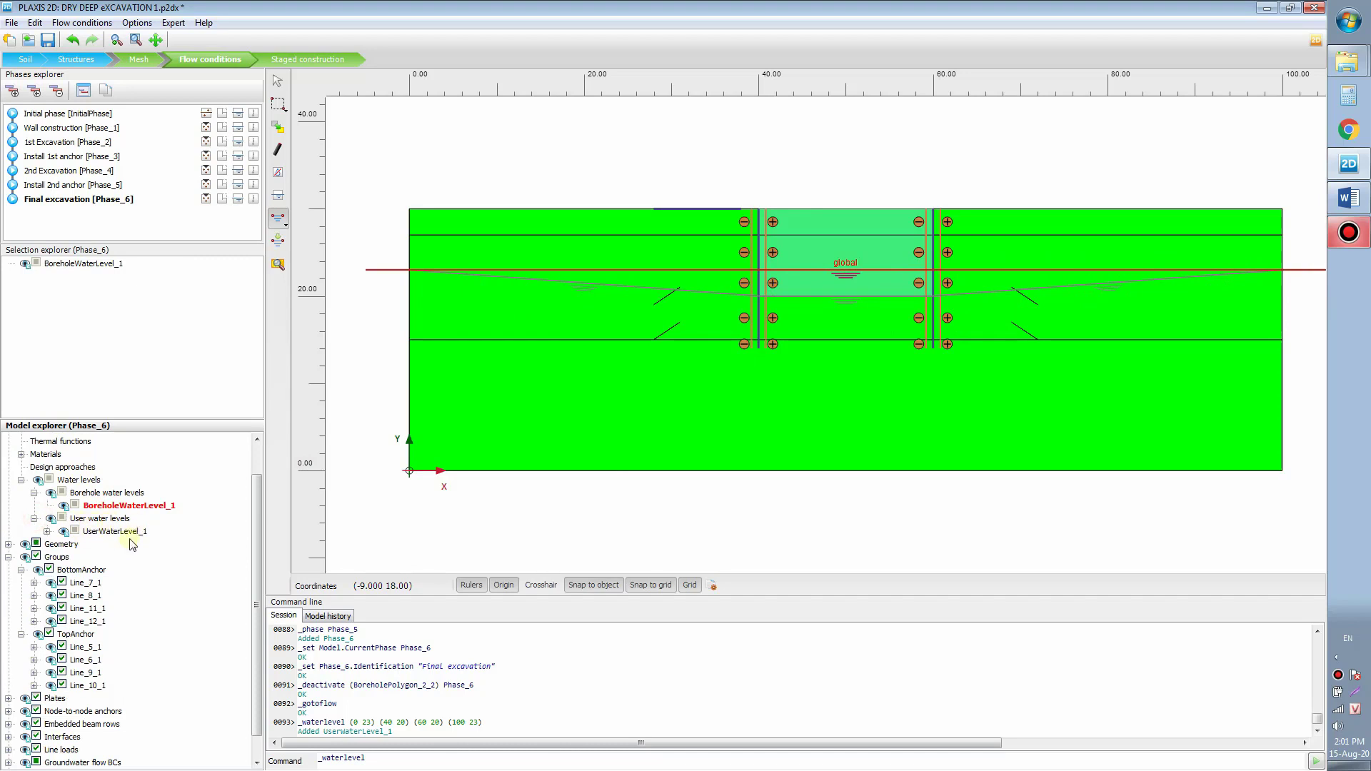
left_click(127, 531)
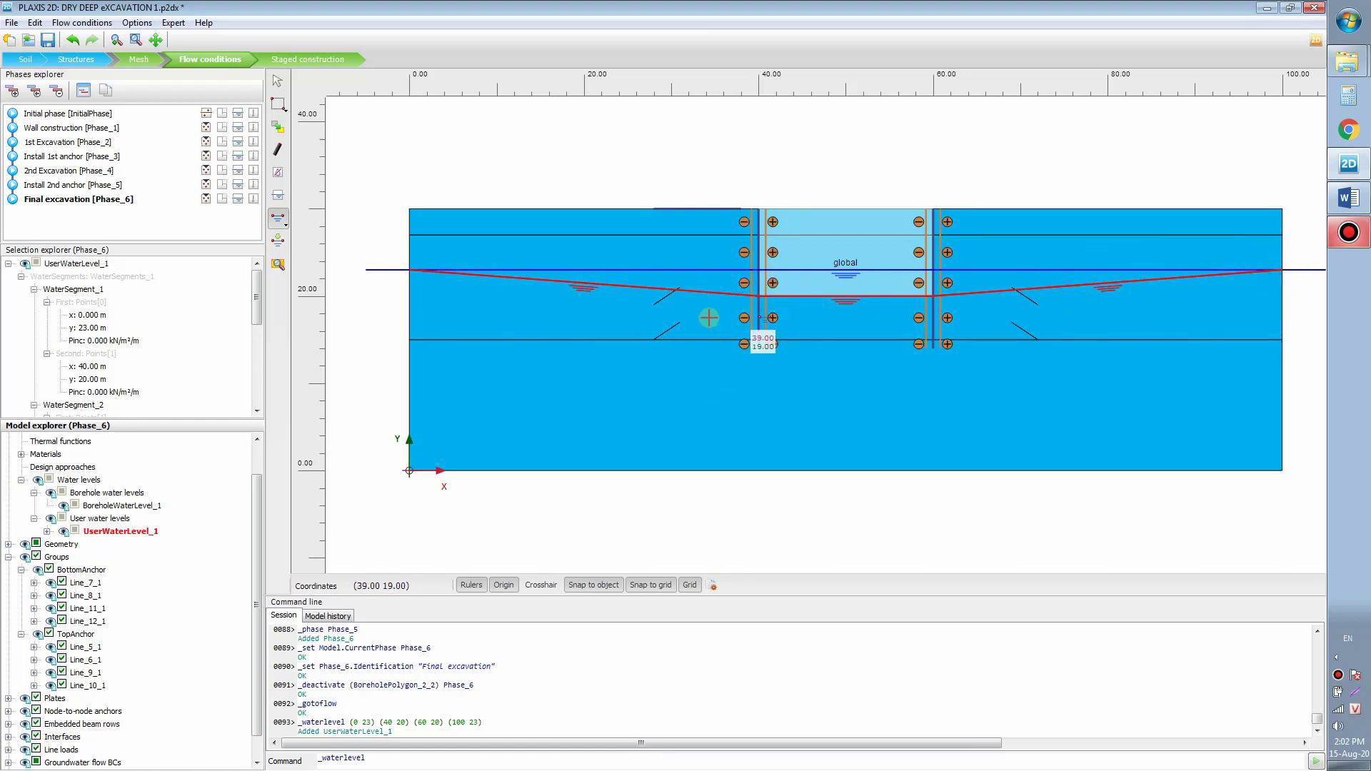
Step: Rename UserWaterLevel_1 to LoweredWaterLever
right_click(139, 537)
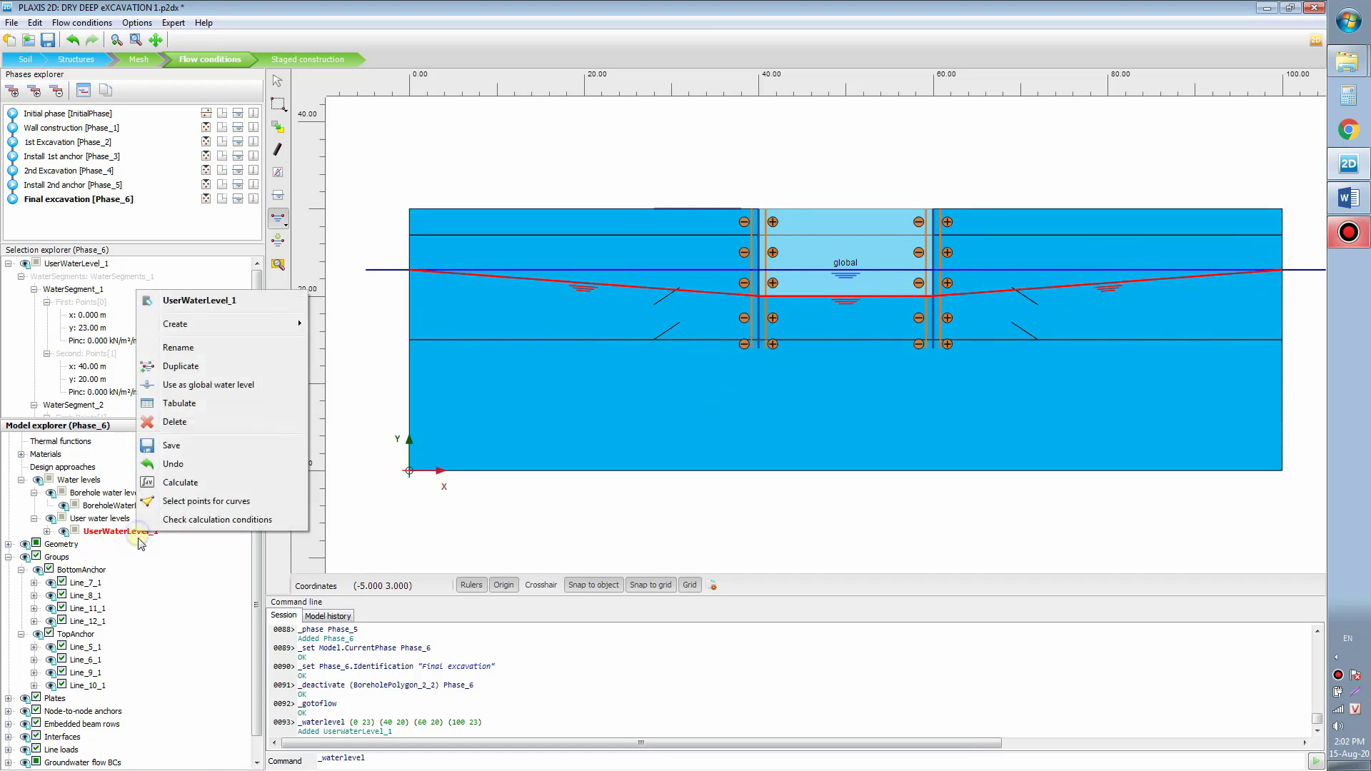
left_click(179, 348)
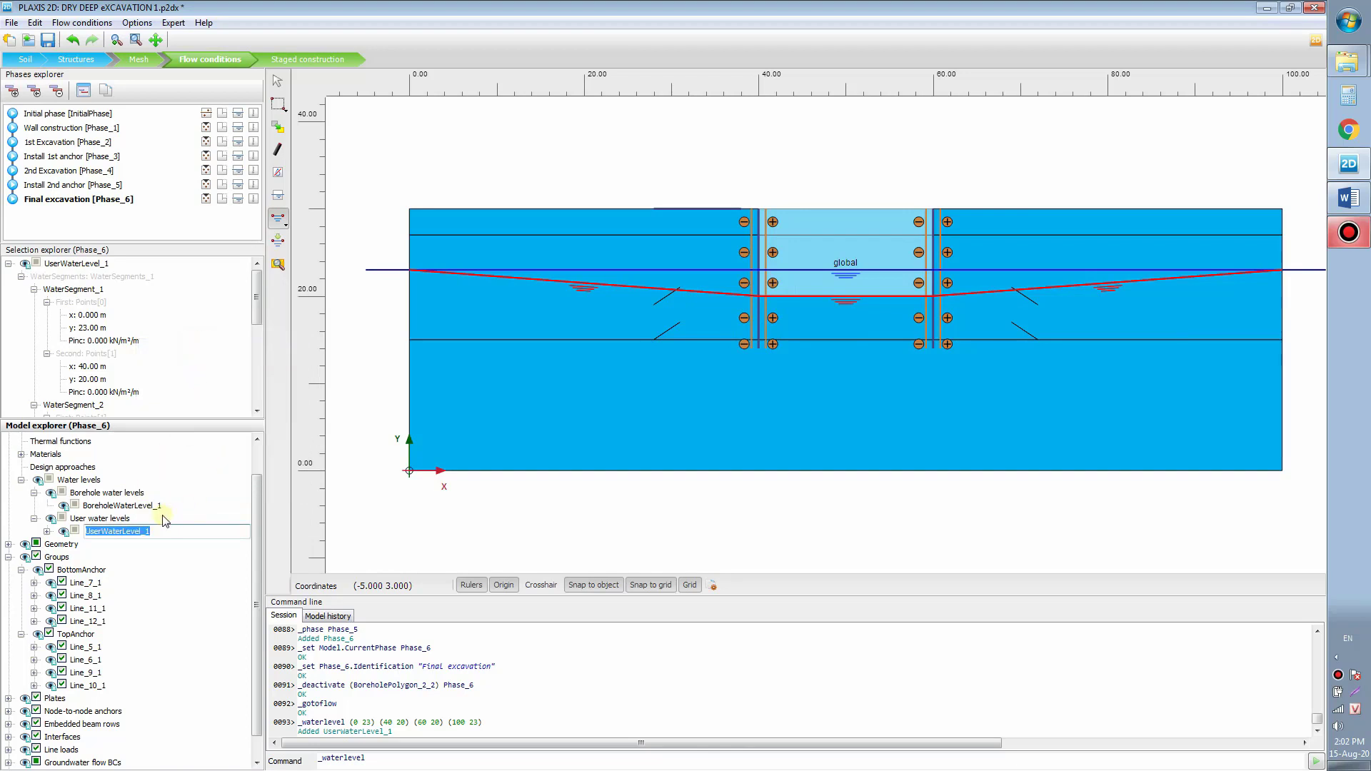
type("Lowered")
mouse_move(88, 531)
left_mouse_down()
mouse_move(157, 534)
mouse_move(87, 532)
left_mouse_up()
left_click(169, 527)
key("Return")
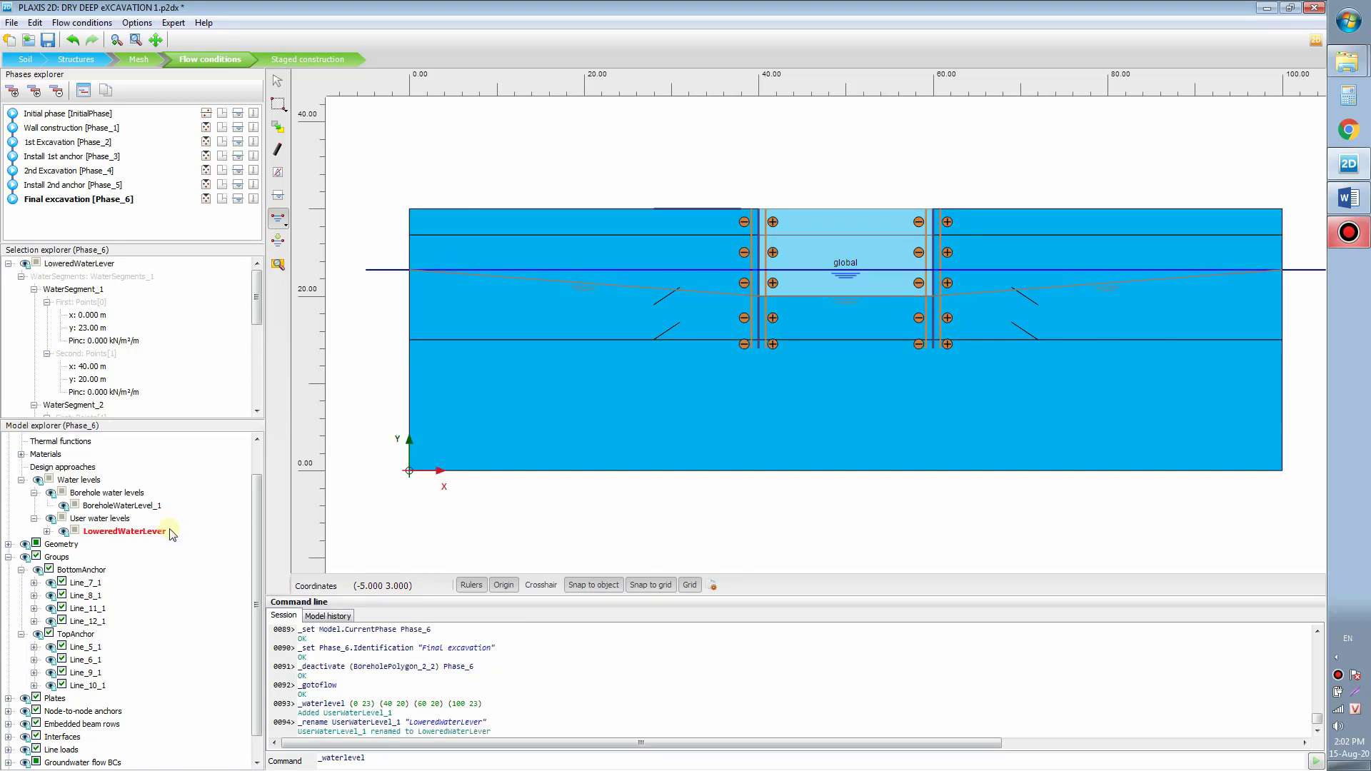
left_click_drag(256, 495, 263, 595)
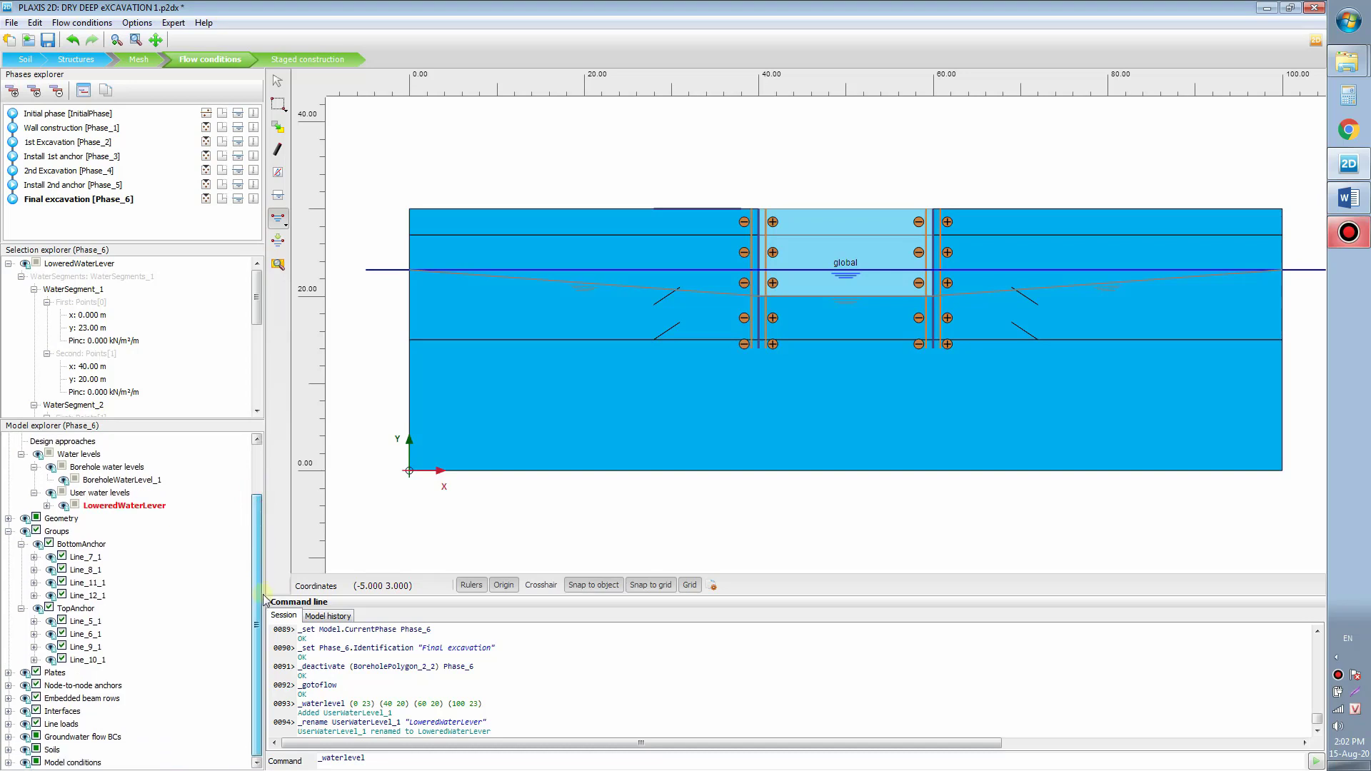
Step: Set GlobalWaterLevel under Model conditions > Water to LoweredWaterLever
left_click(9, 763)
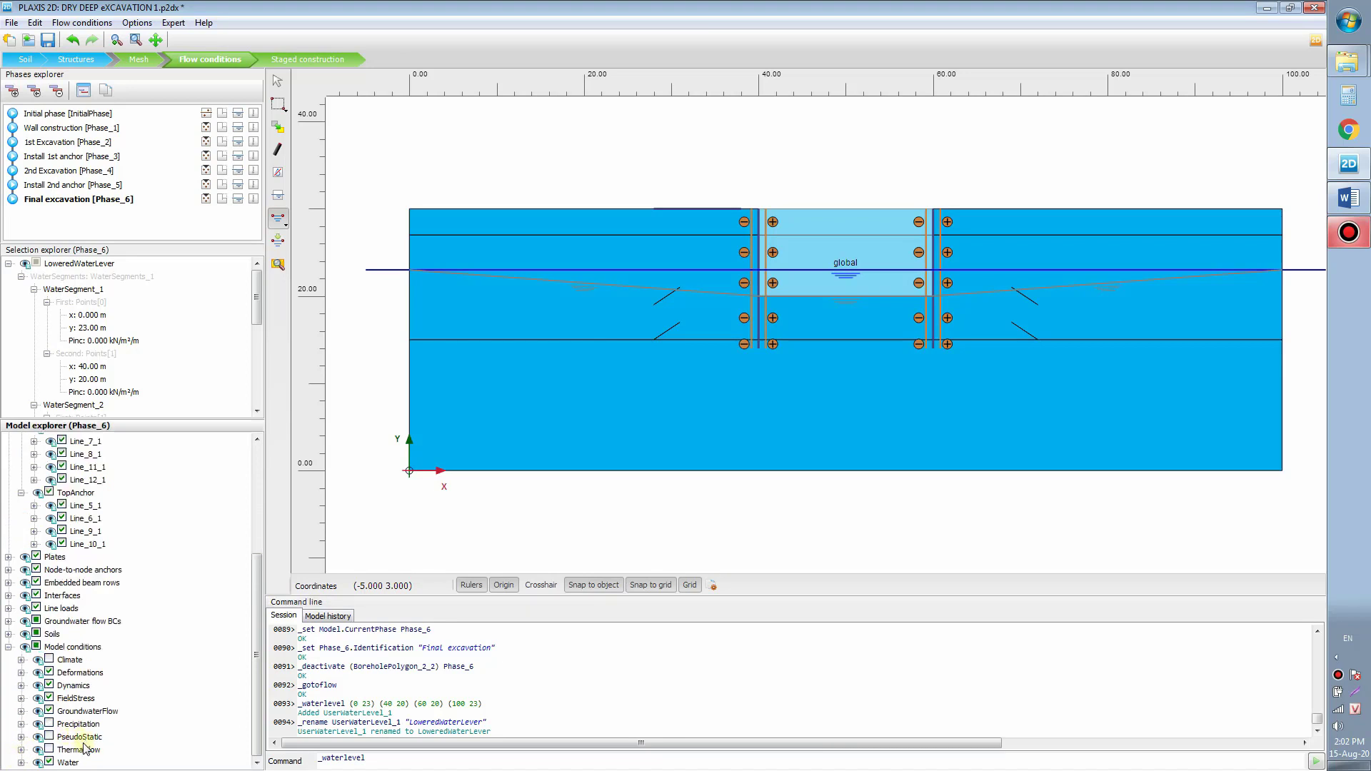
left_click(21, 712)
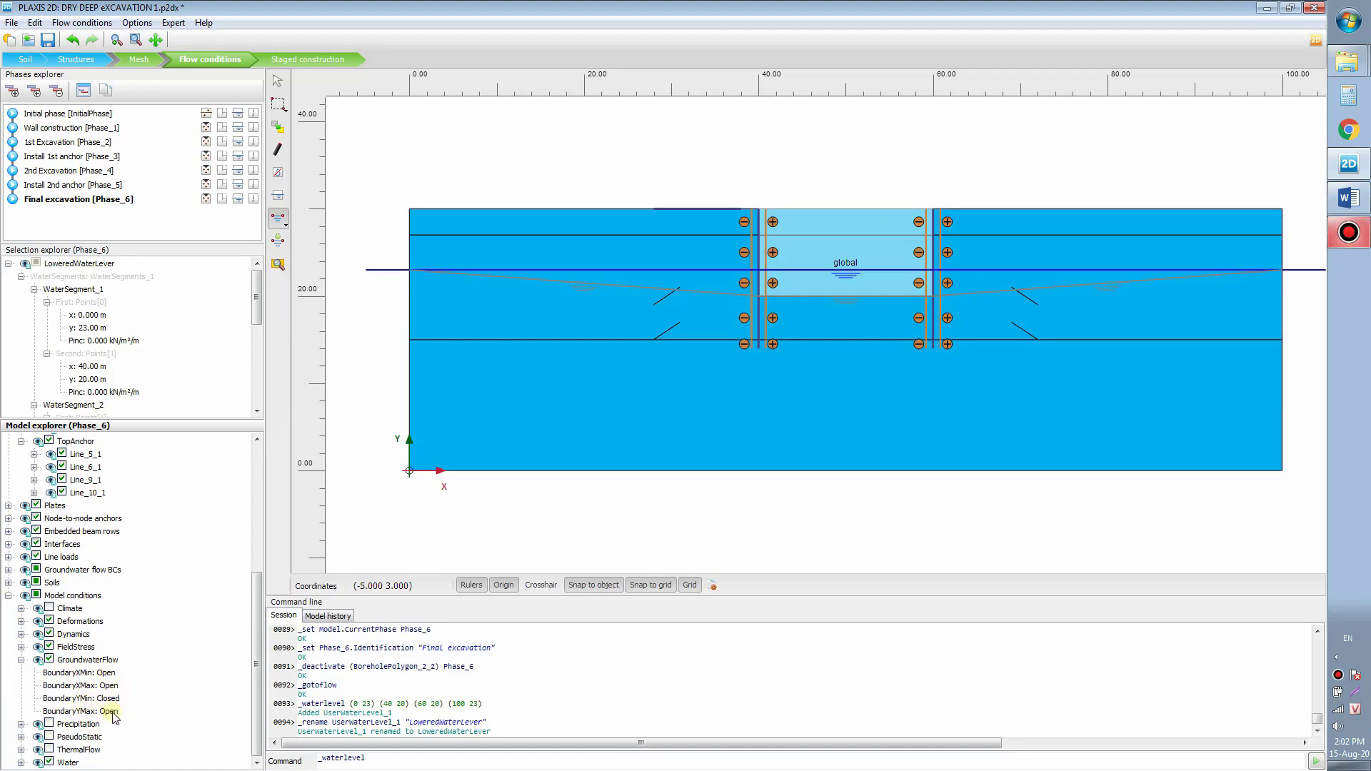
left_click(22, 762)
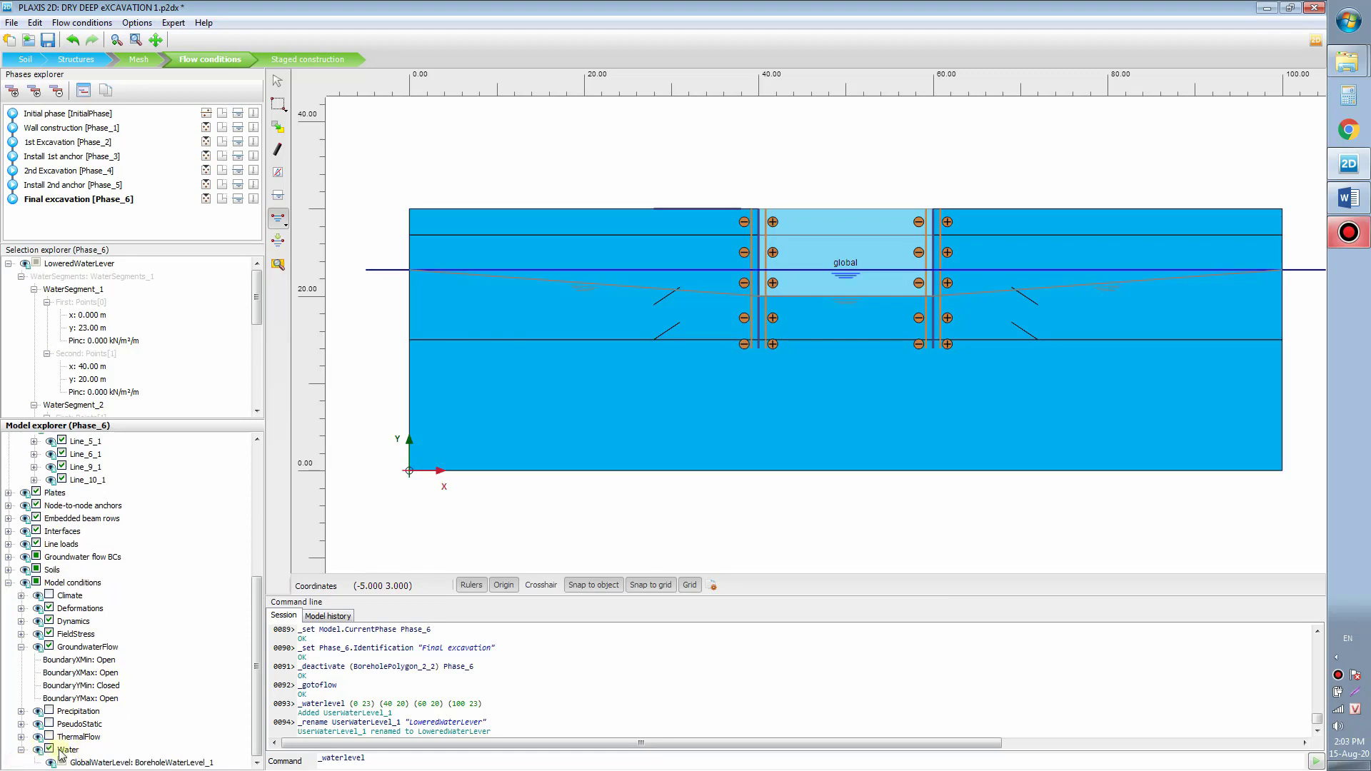
left_click(195, 764)
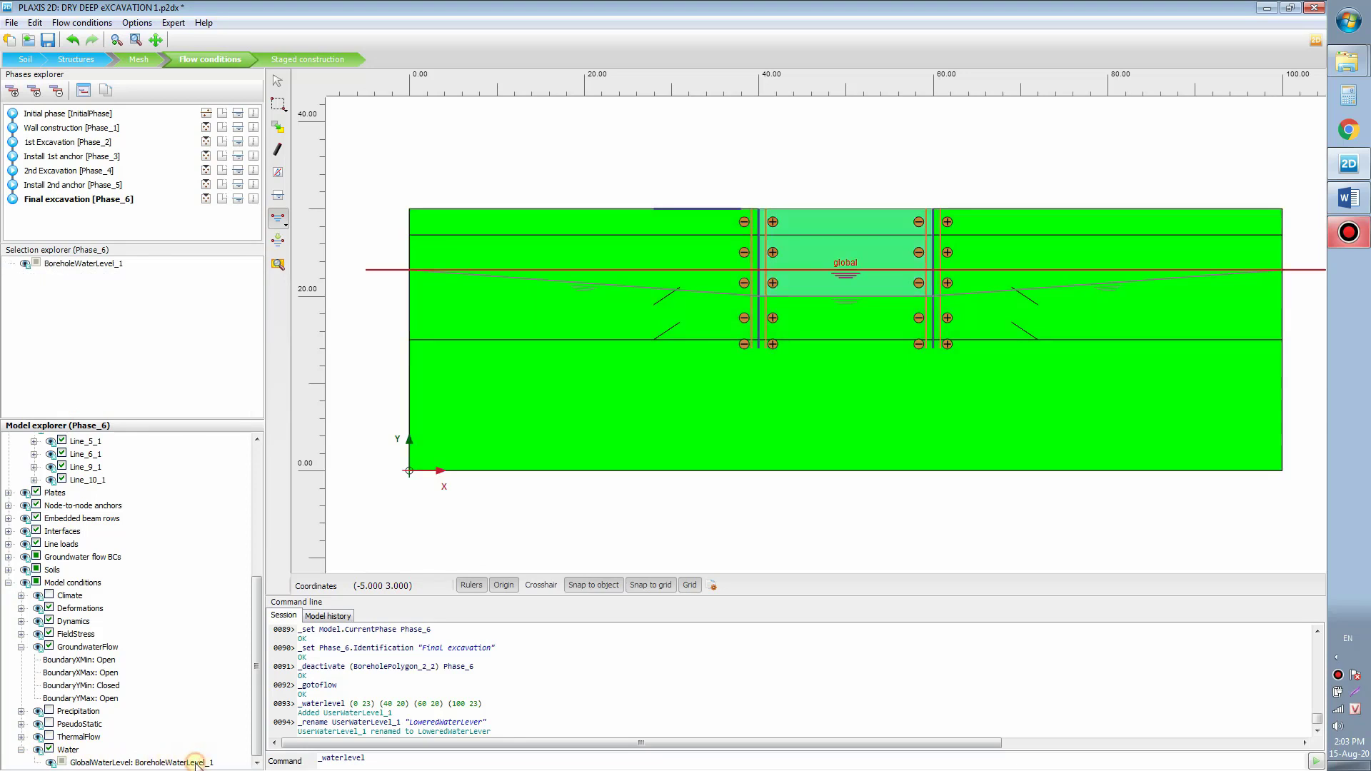
left_click(202, 764)
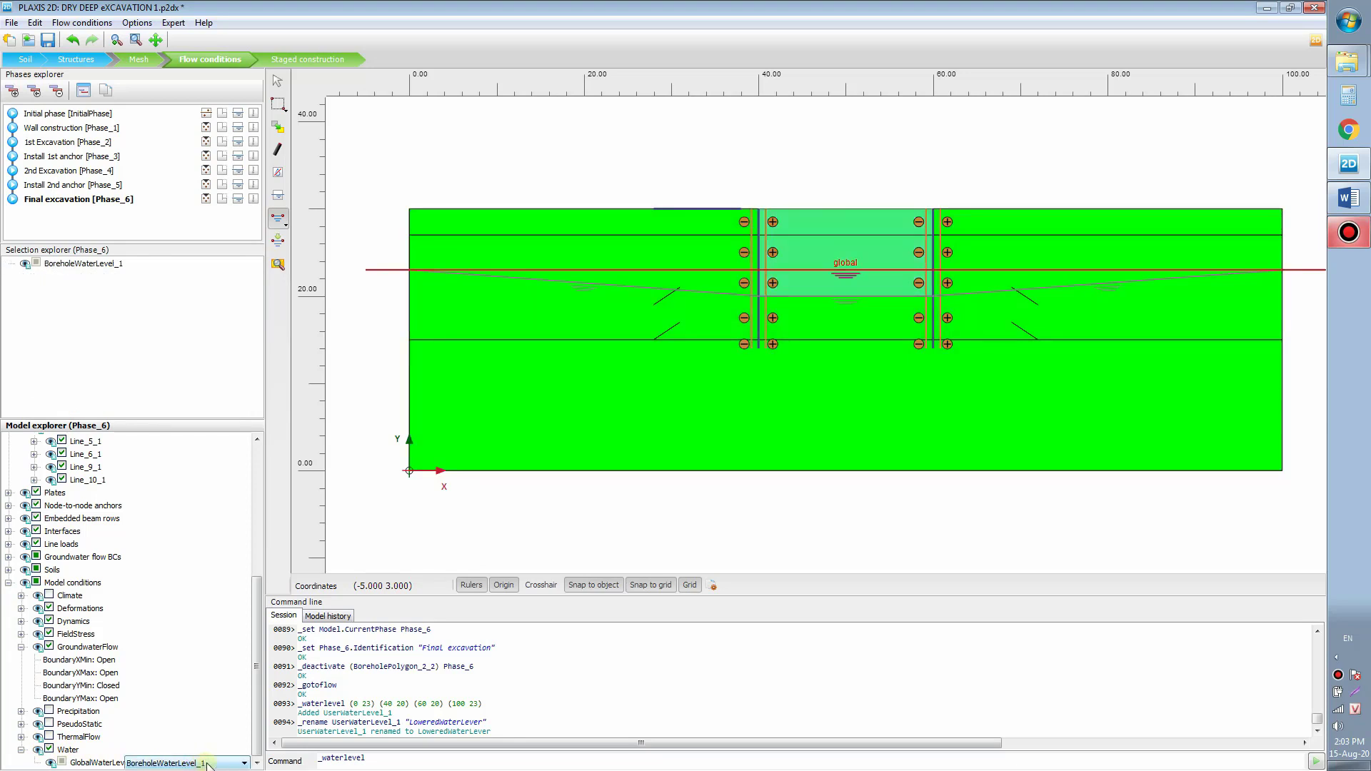
left_click(223, 764)
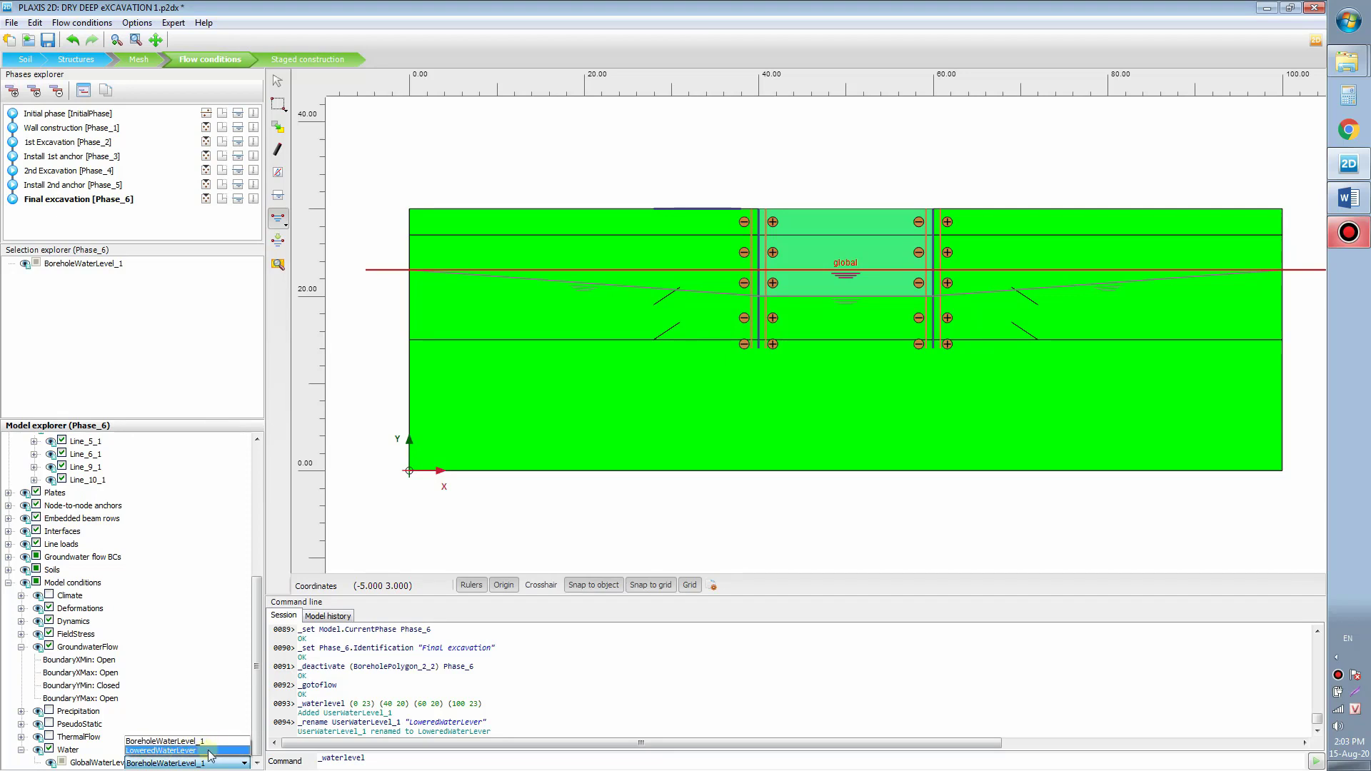
left_click(209, 751)
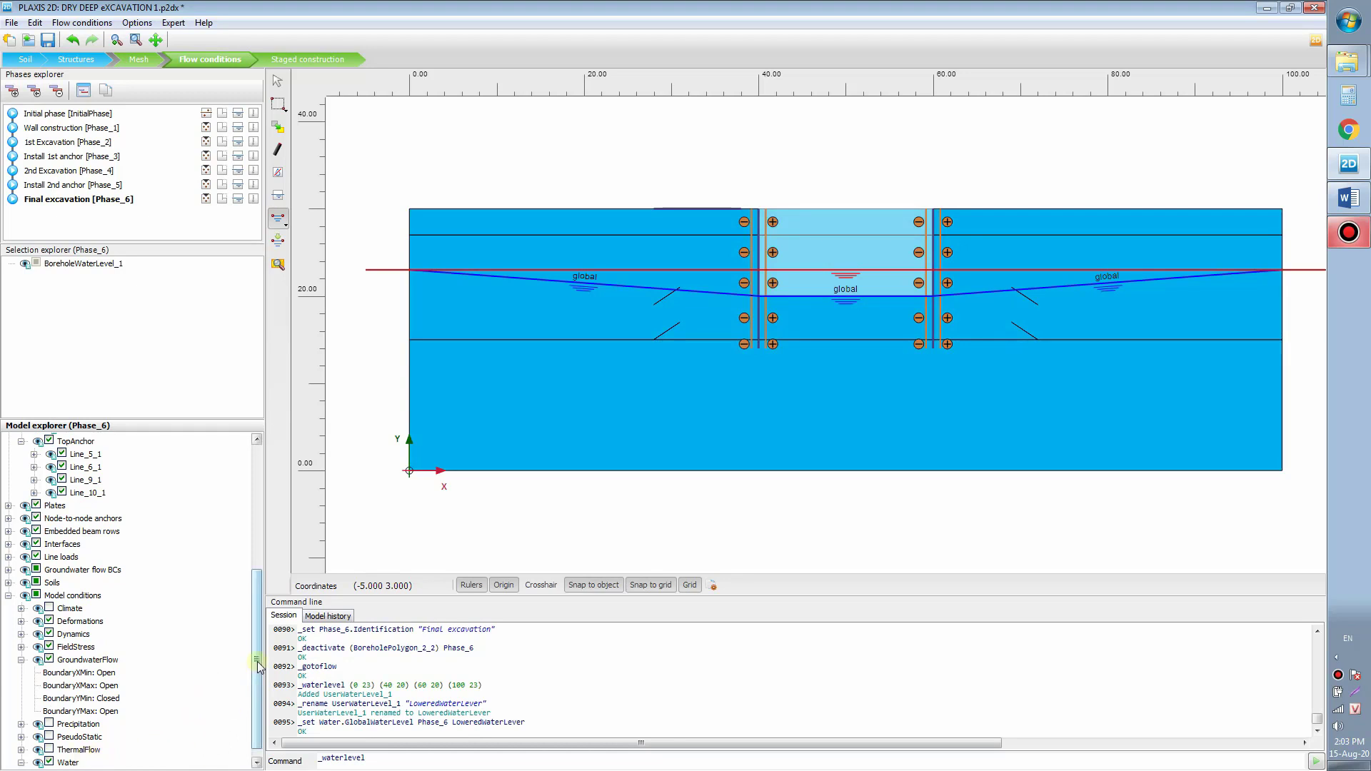
left_click_drag(258, 666, 269, 718)
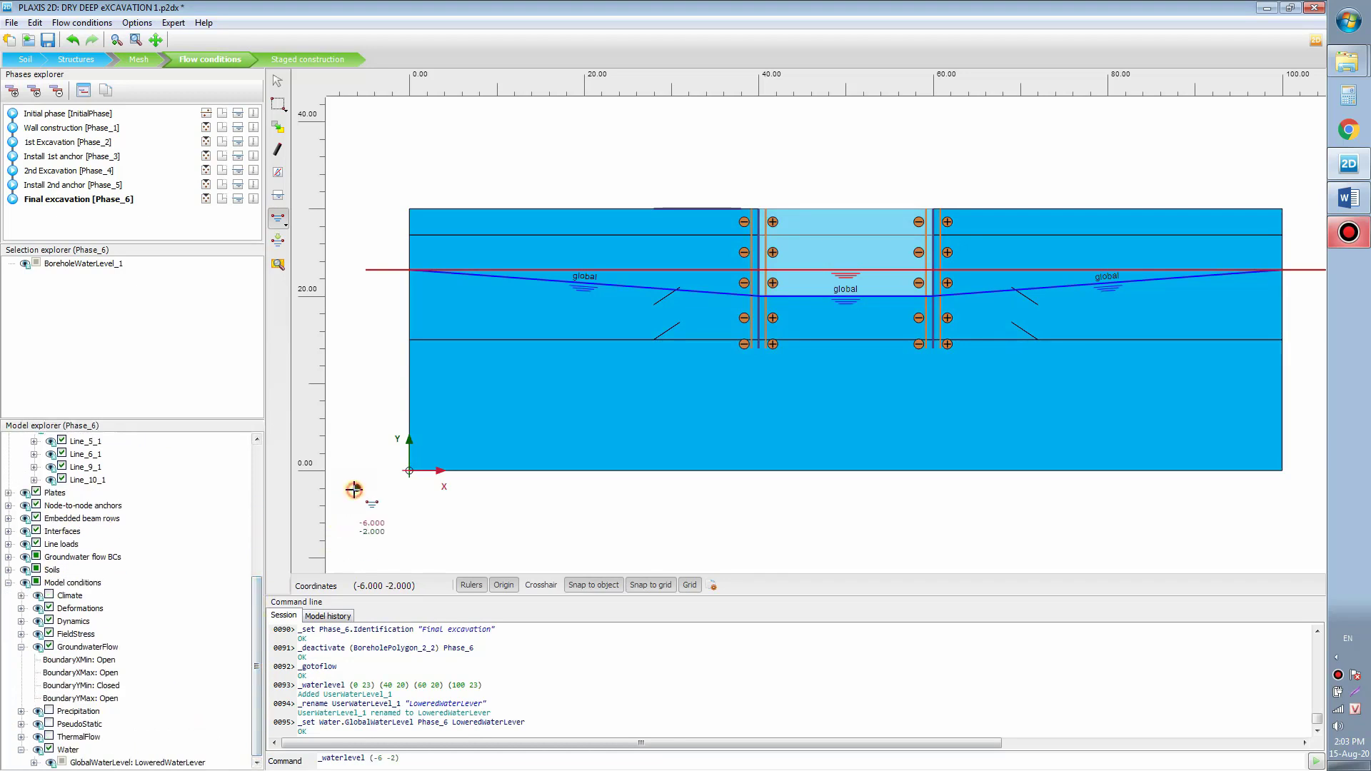
Step: Stop water level drawing and return to Staged construction mode
key("Escape")
left_click(365, 510)
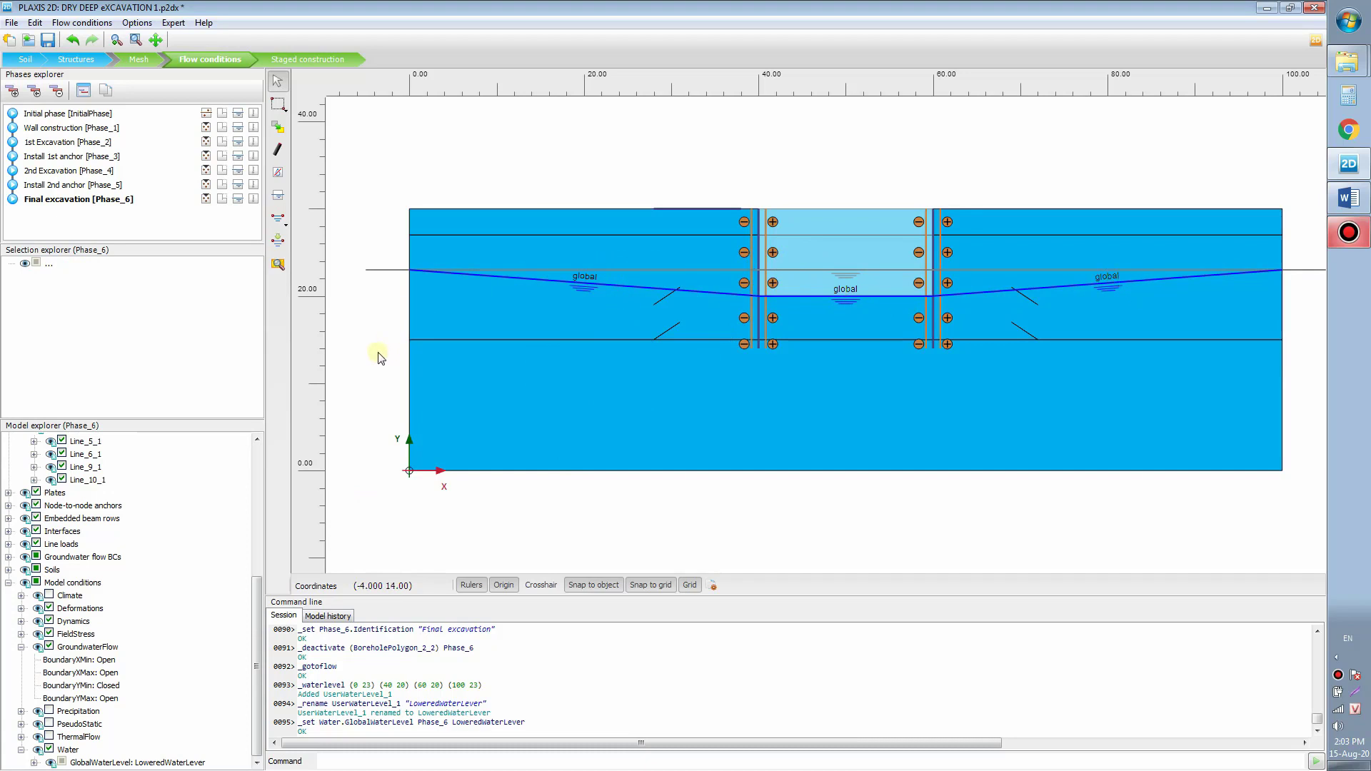
mouse_move(258, 604)
left_mouse_down()
mouse_move(265, 464)
mouse_move(264, 615)
left_mouse_up()
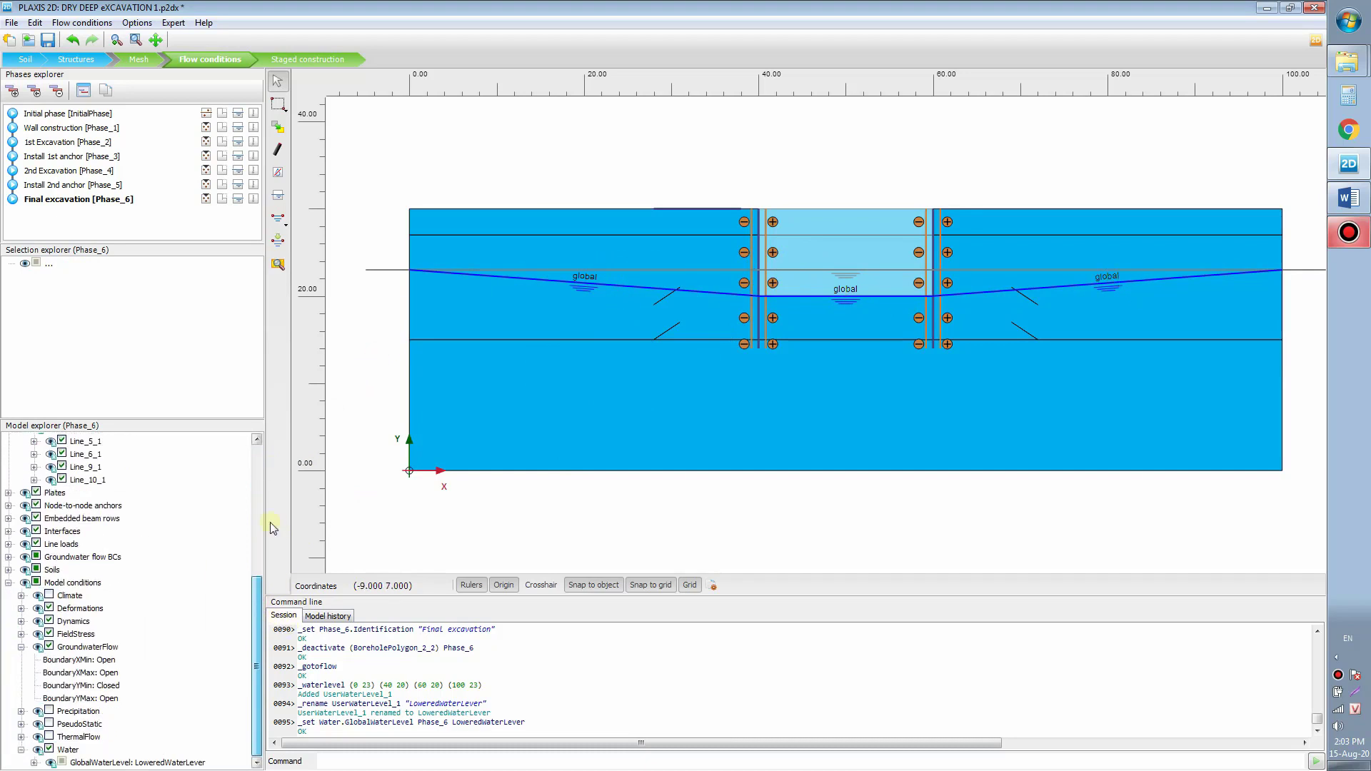
left_click(314, 59)
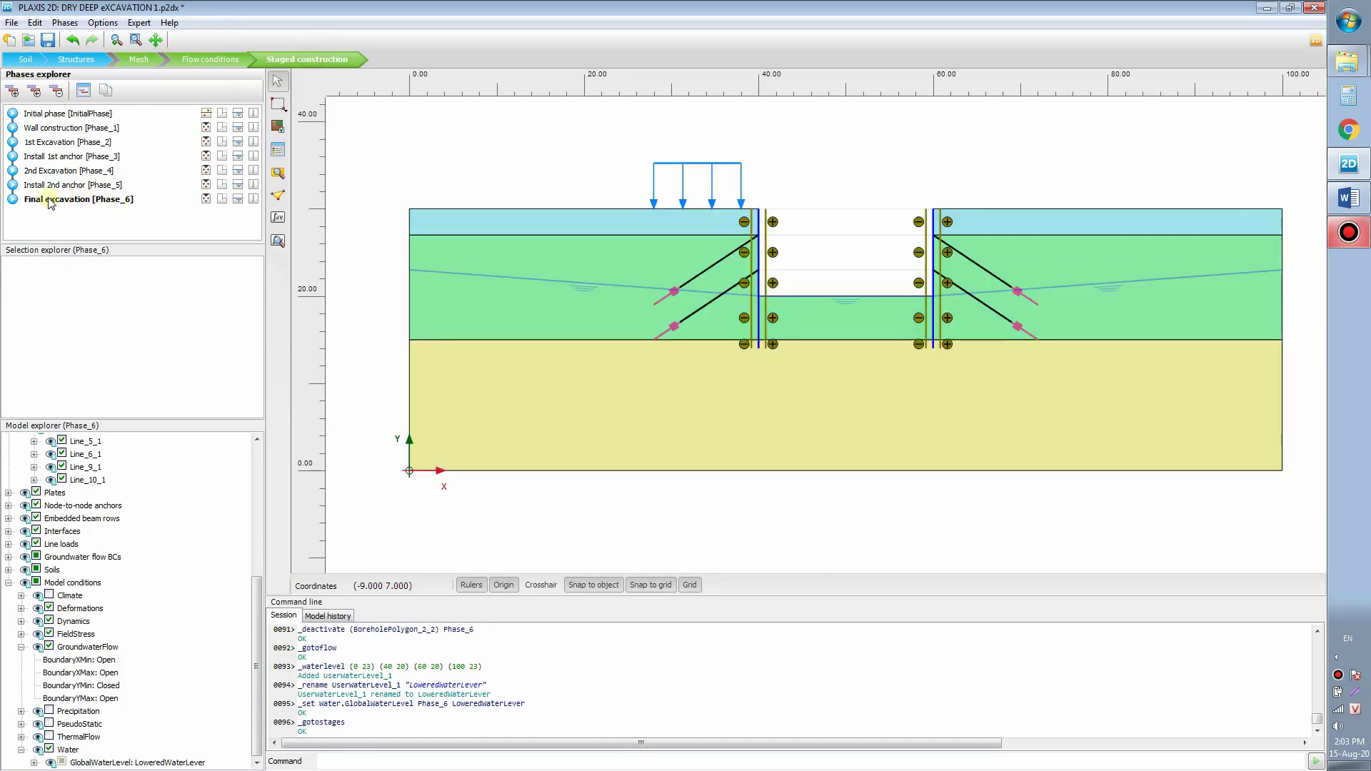
Step: Set the Final excavation phase's pore pressure calculation type to Steady state groundwater flow
double_click(50, 200)
left_click_drag(349, 247, 787, 96)
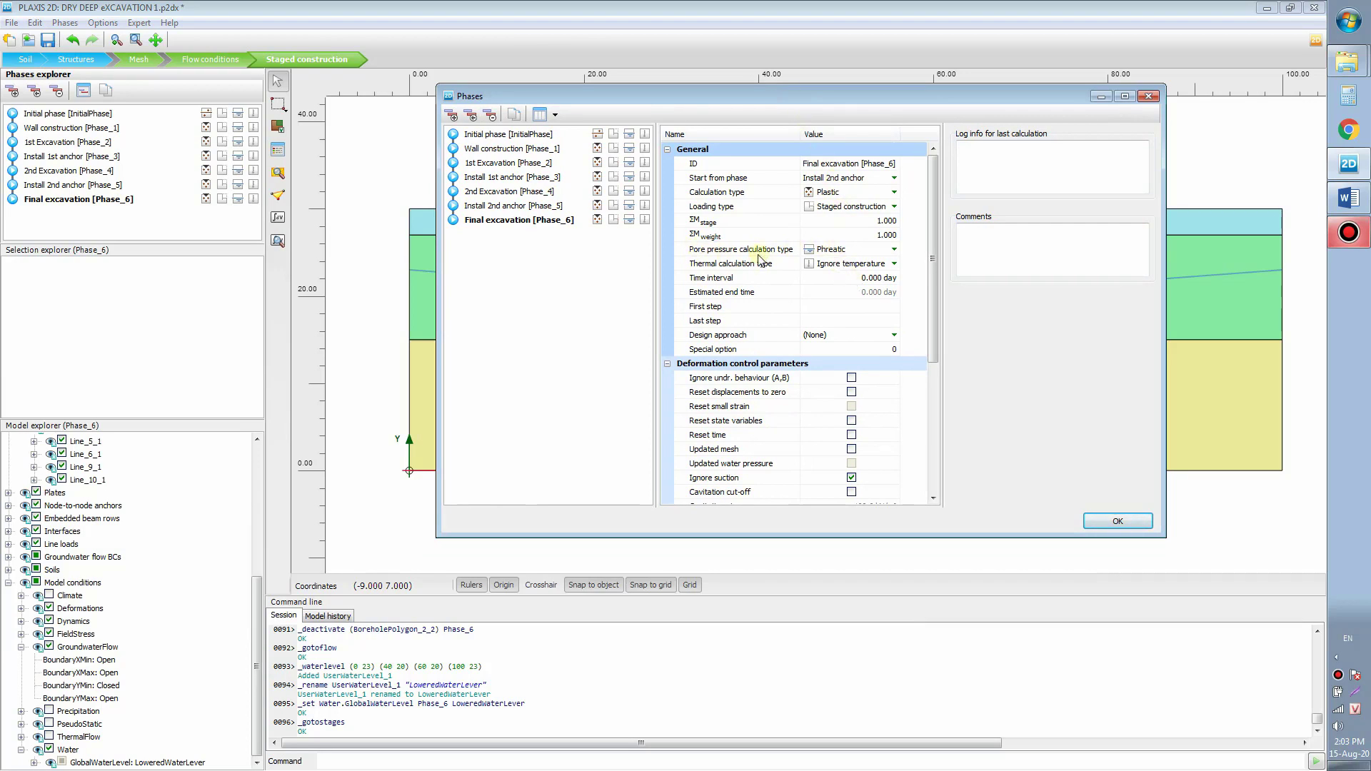
left_click(894, 251)
left_click(894, 250)
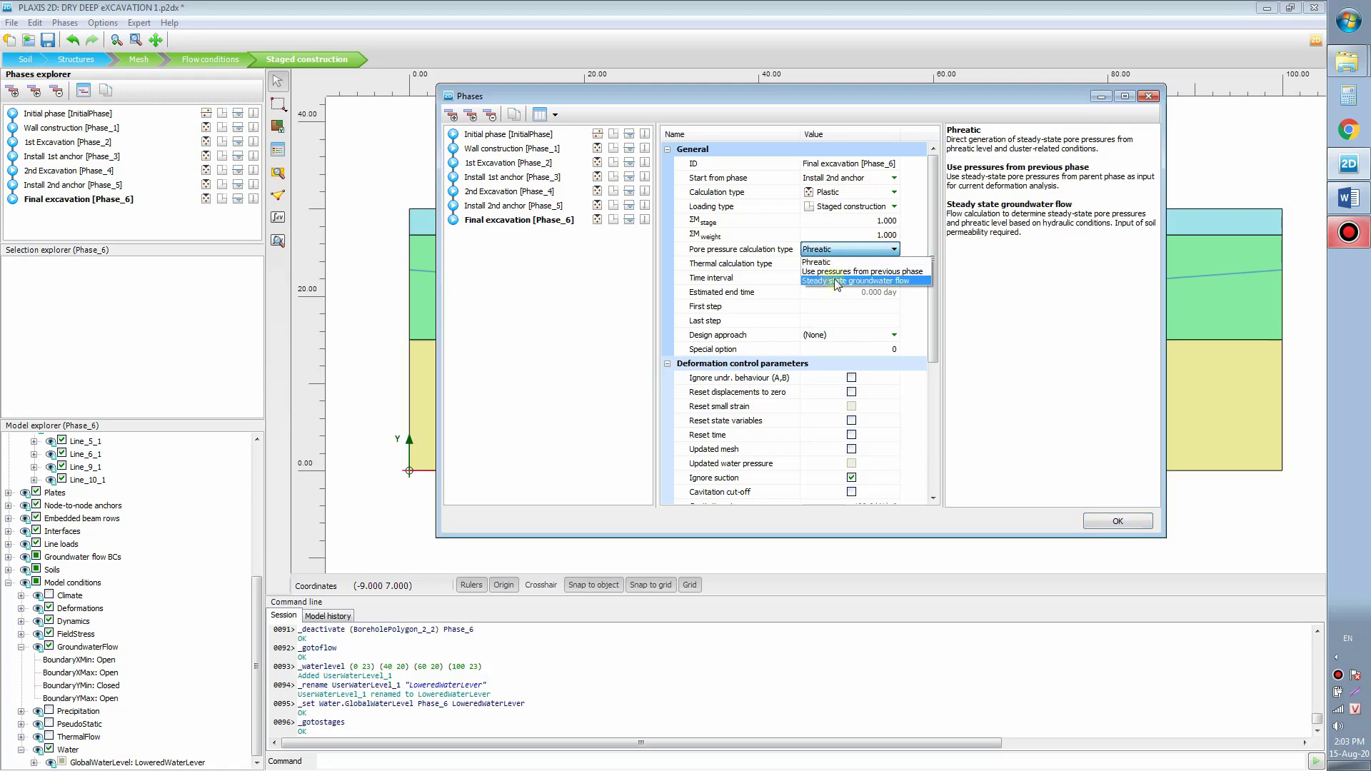
left_click(896, 281)
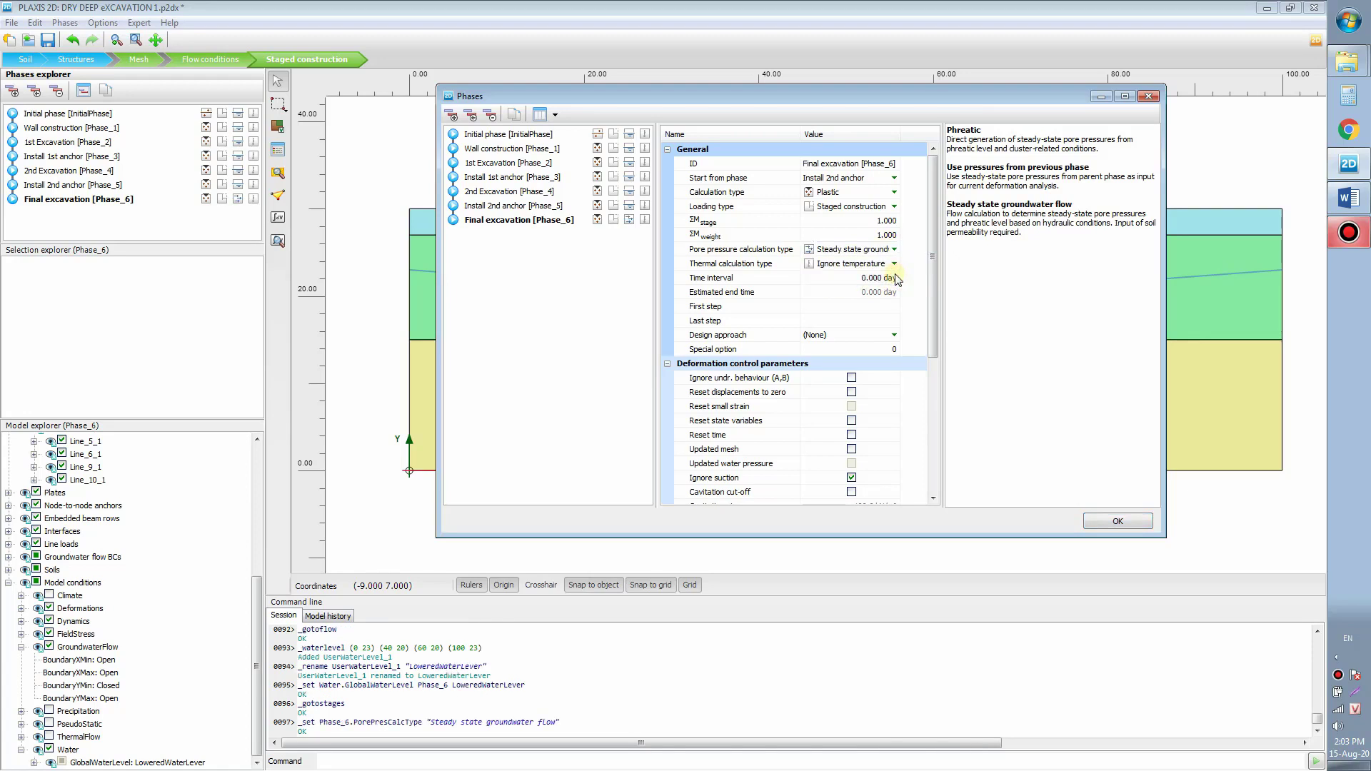
left_click(1118, 520)
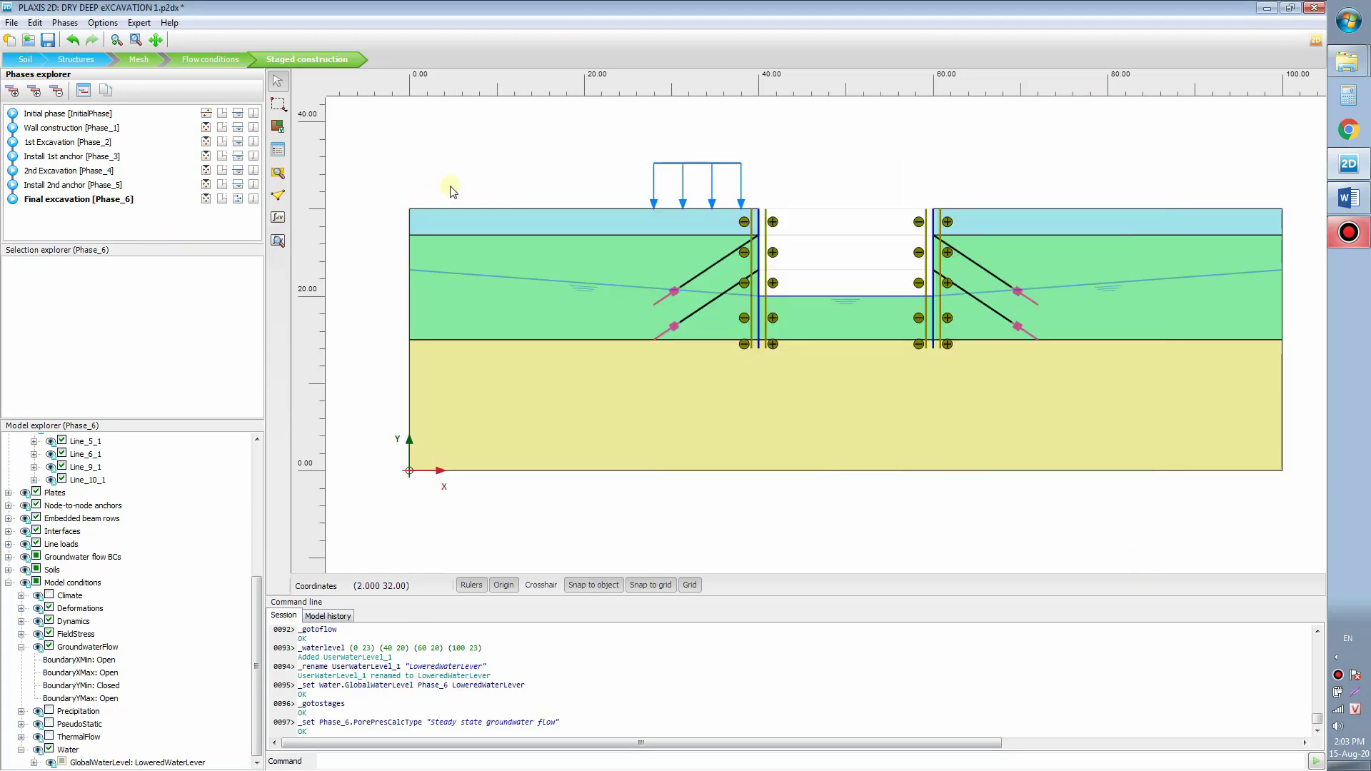
Step: Pick wall Nodes 1197, 1385 and 1476 at x = 40 as curve points and update
left_click(478, 139)
scroll(487, 296, "down", 1)
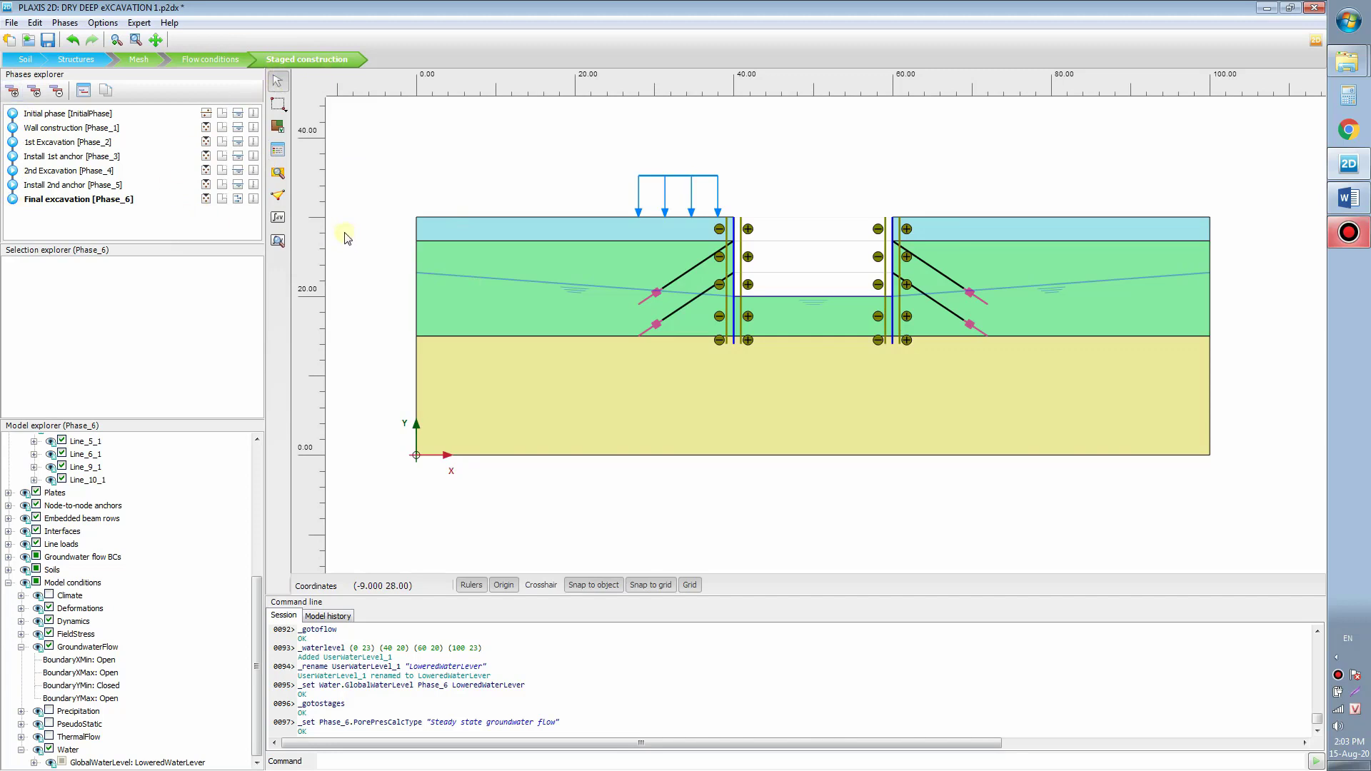
left_click(277, 194)
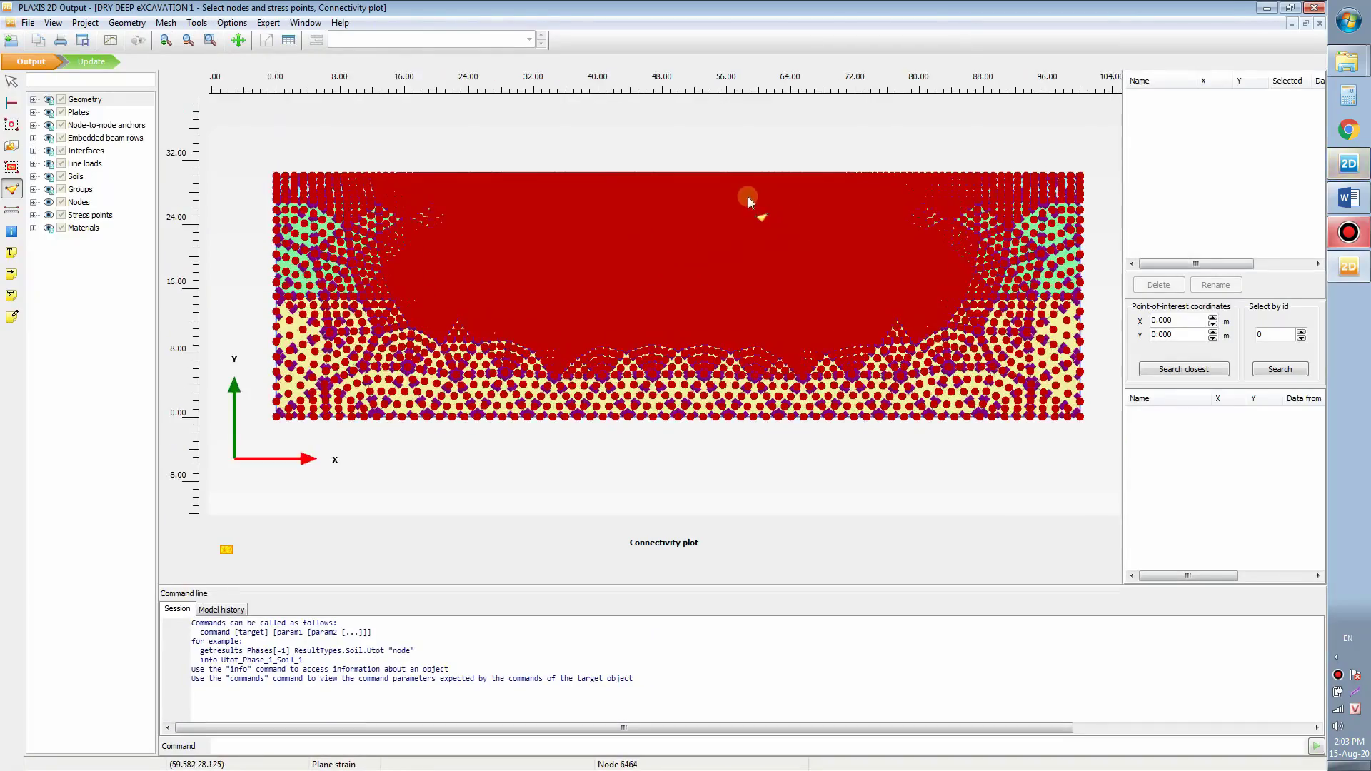
scroll(665, 259, "up", 8)
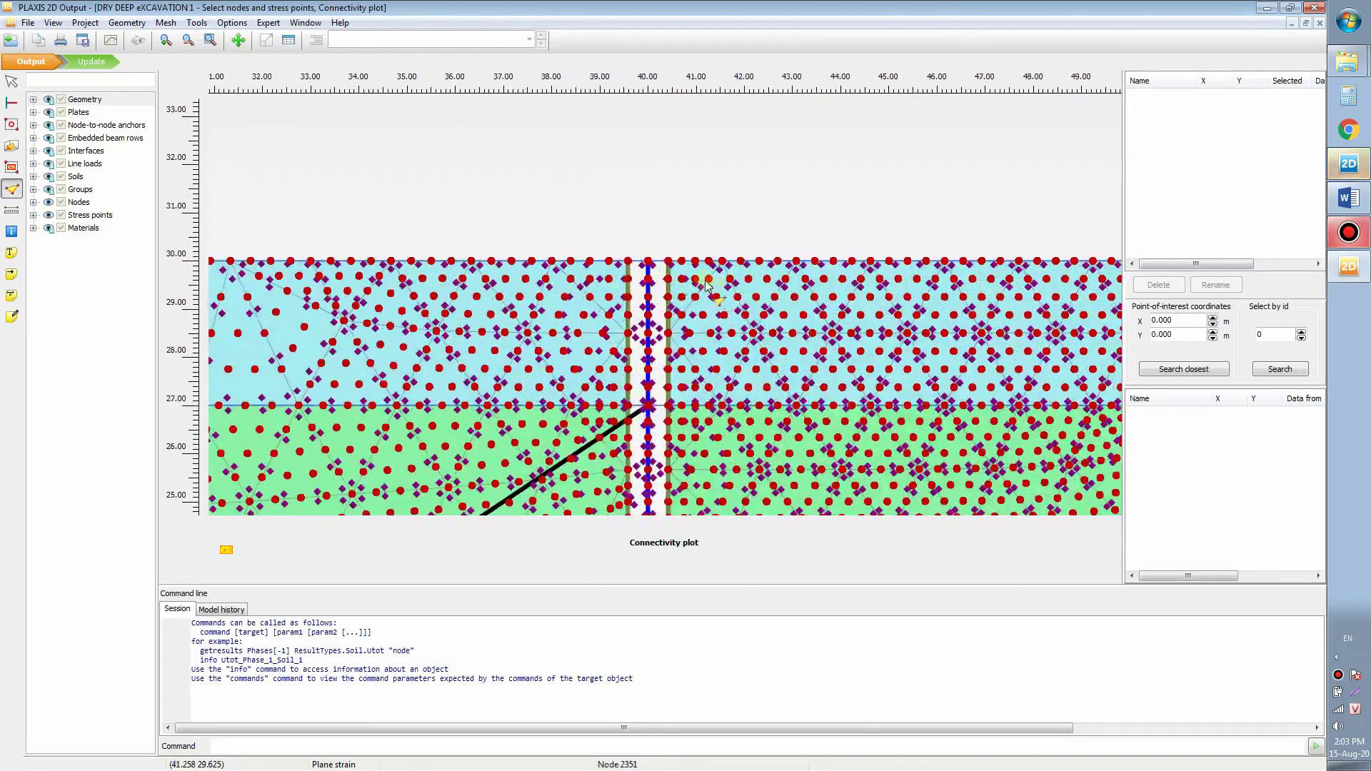
scroll(664, 260, "up", 1)
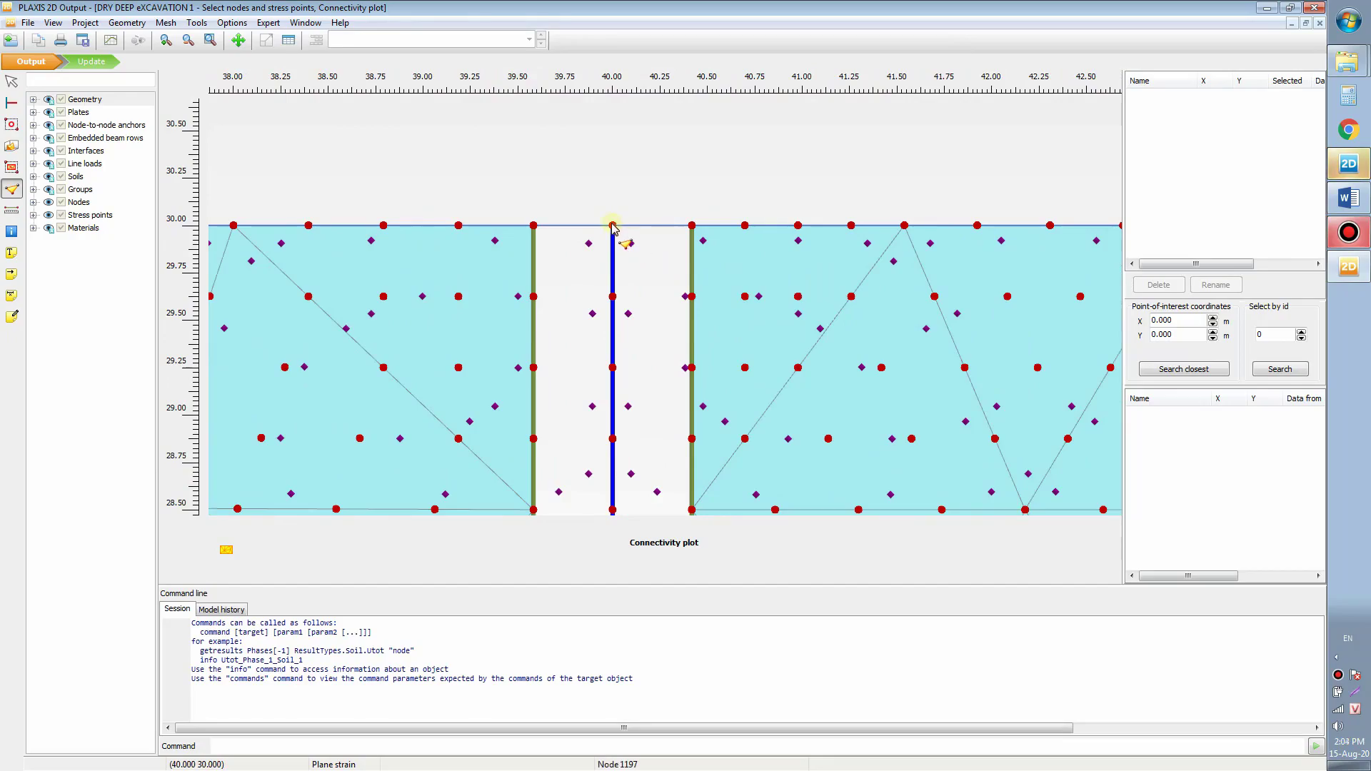
left_click(612, 226)
scroll(613, 228, "down", 6)
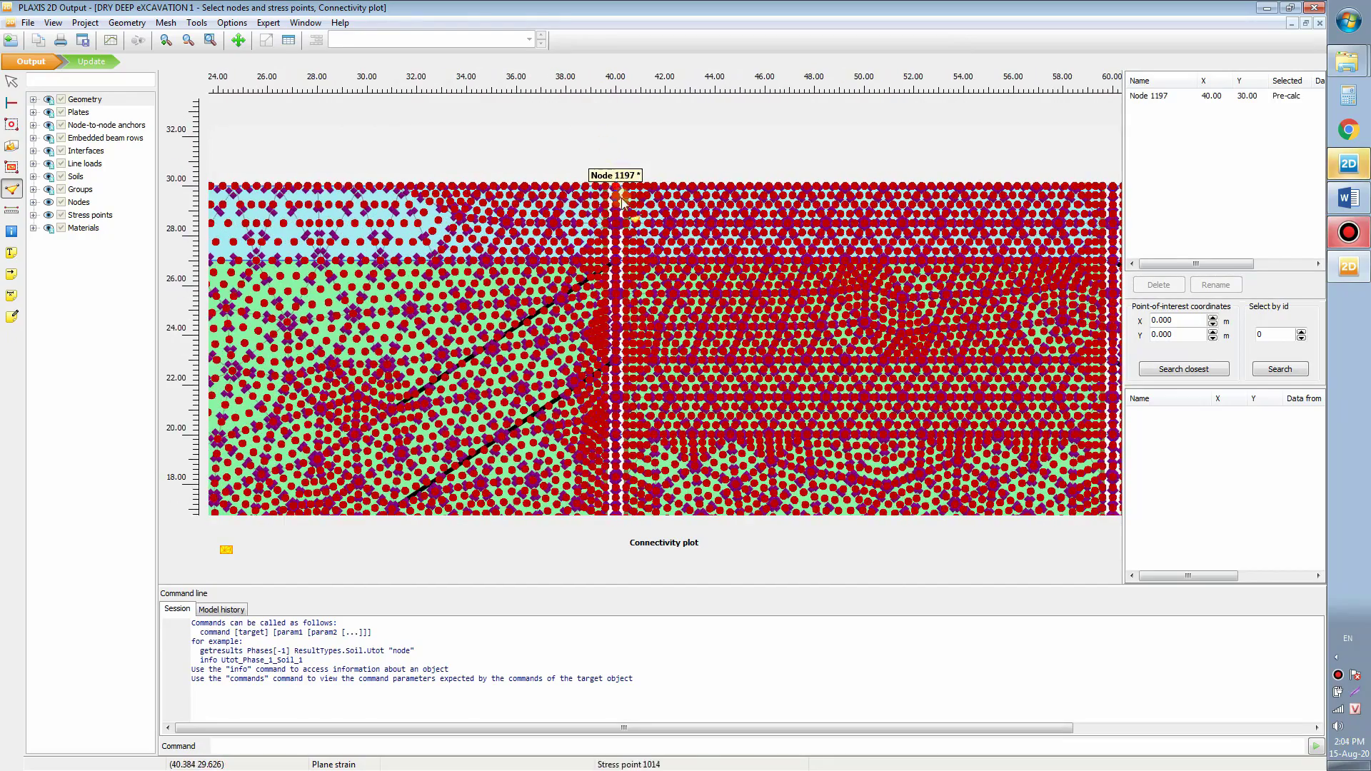
scroll(626, 299, "up", 5)
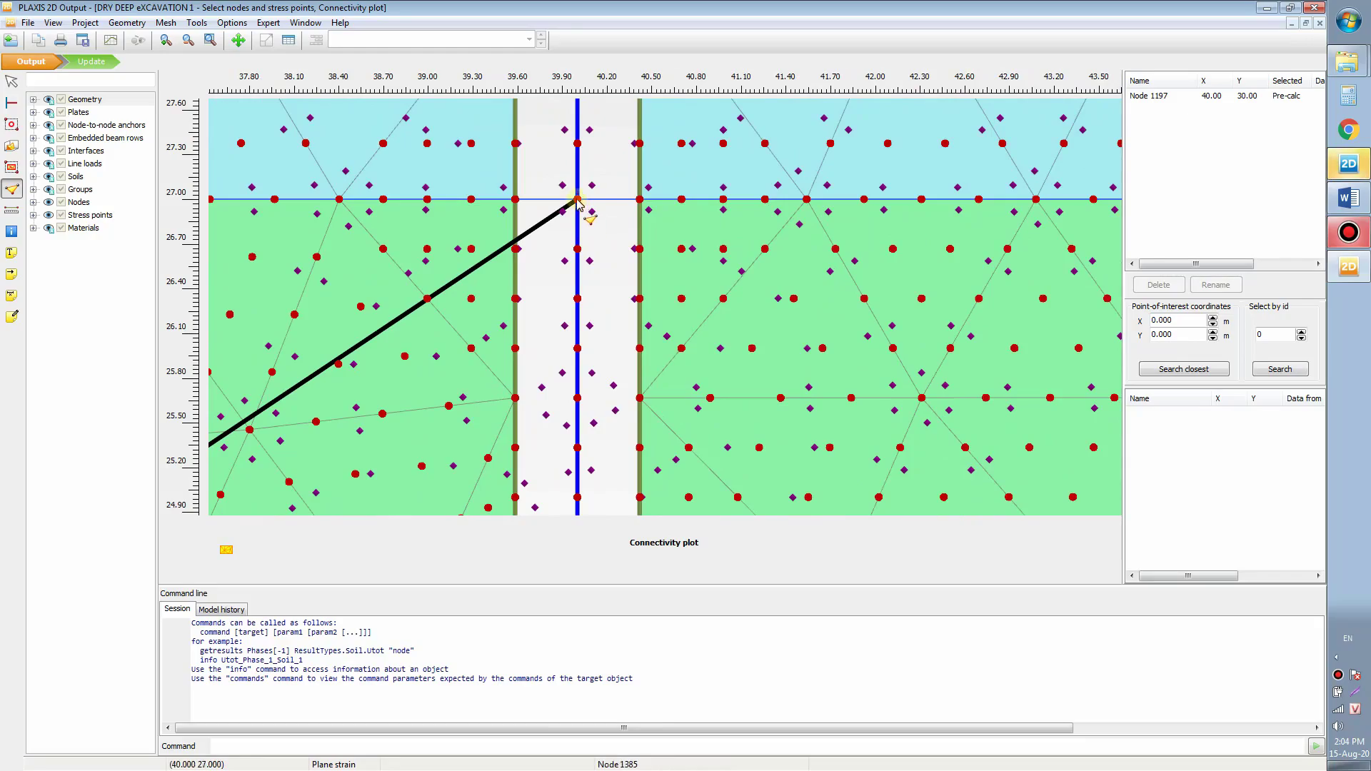
left_click(577, 201)
scroll(598, 216, "down", 5)
scroll(598, 215, "up", 3)
scroll(598, 218, "down", 4)
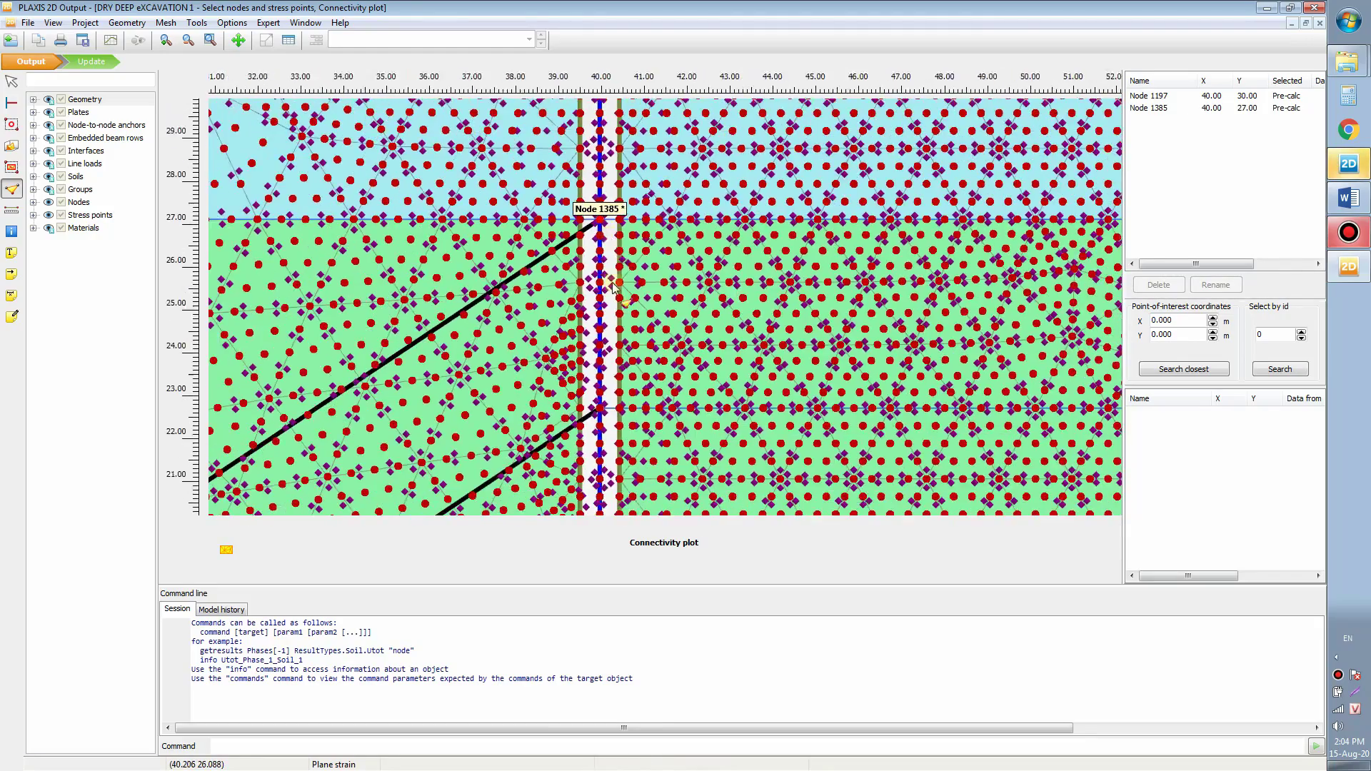
scroll(607, 371, "up", 2)
scroll(607, 370, "up", 3)
left_click(575, 390)
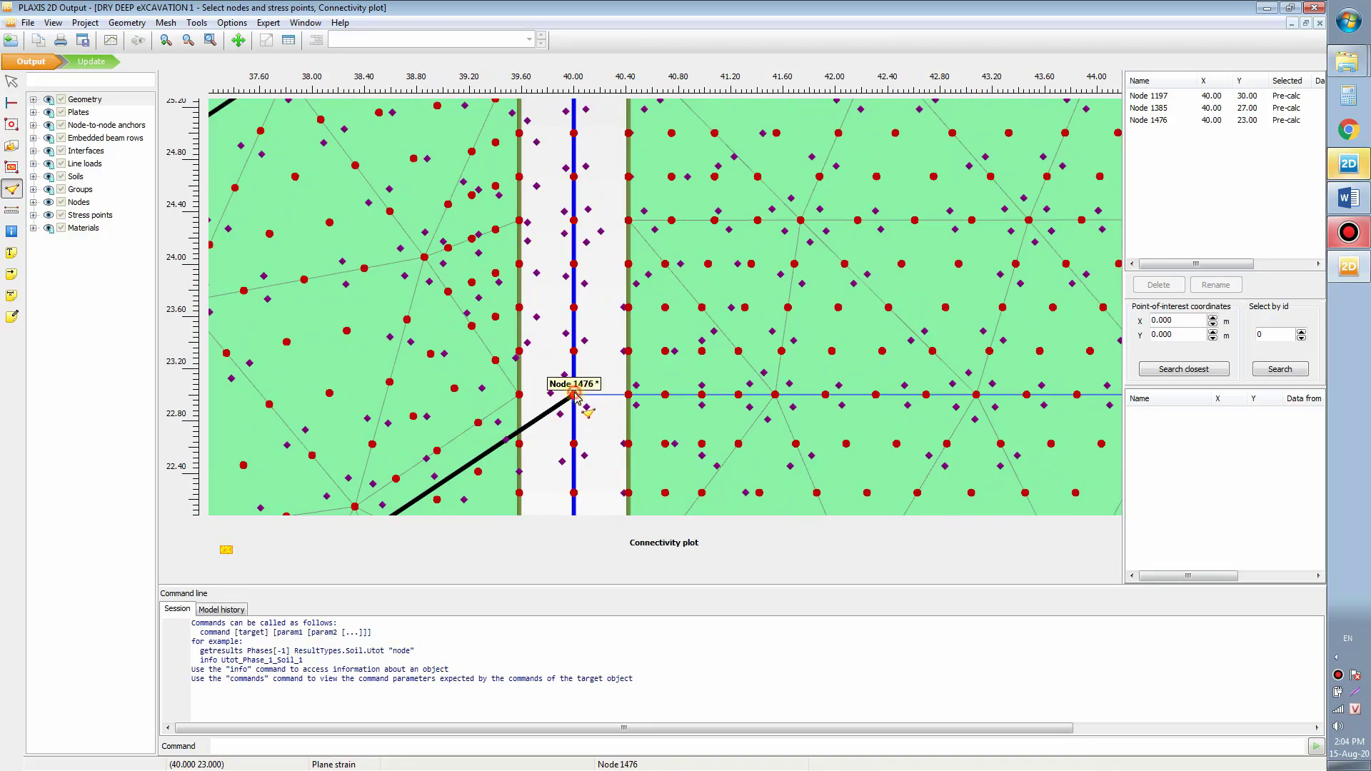
scroll(584, 385, "down", 2)
scroll(587, 379, "down", 8)
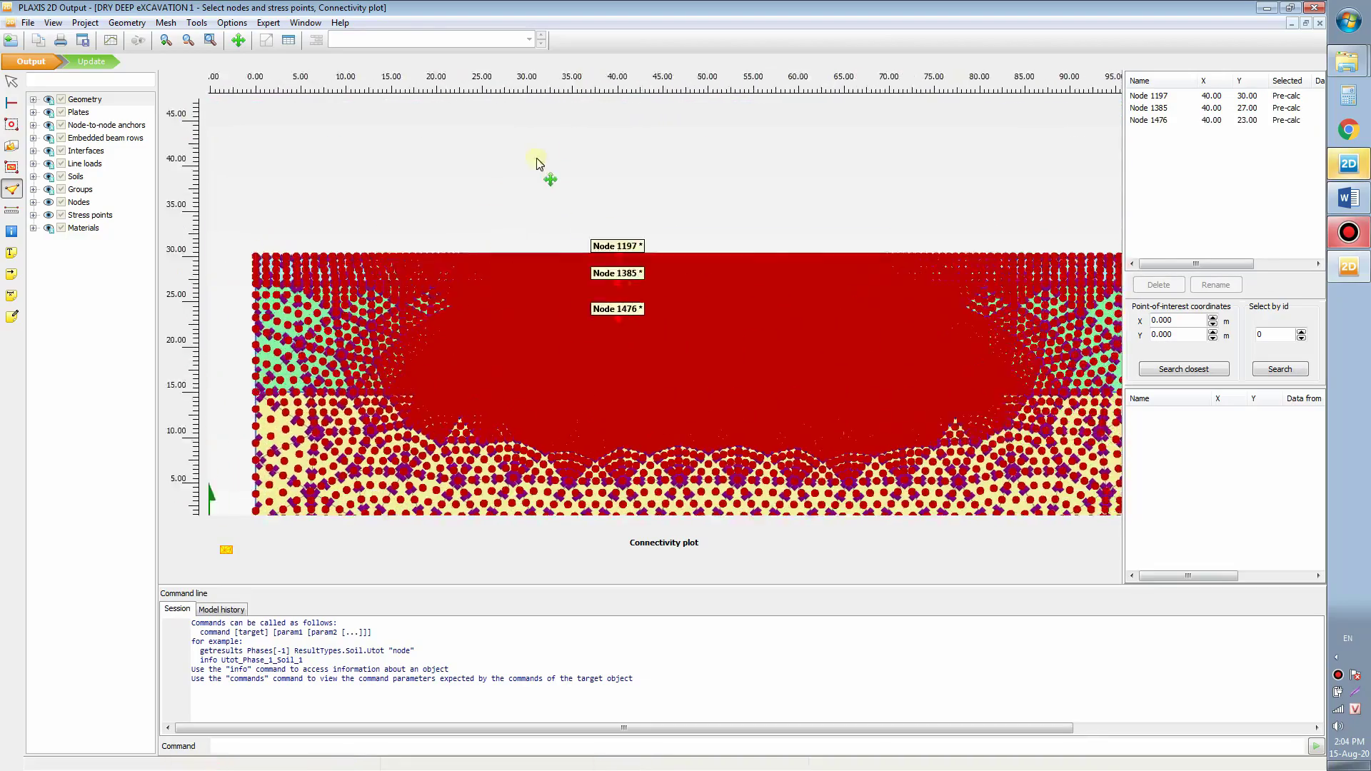
left_click(91, 61)
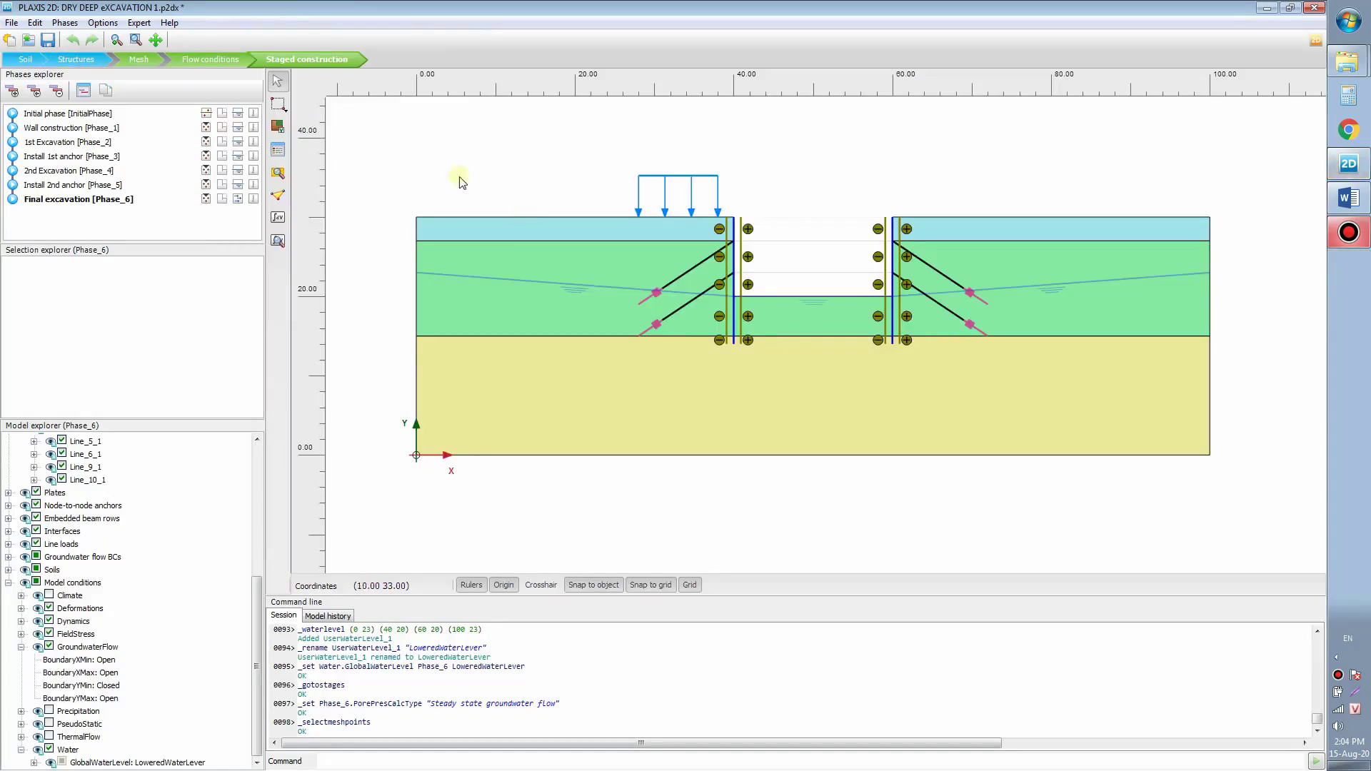
Step: Calculate all phases and open the calculation results in Output
left_click_drag(256, 594, 243, 416)
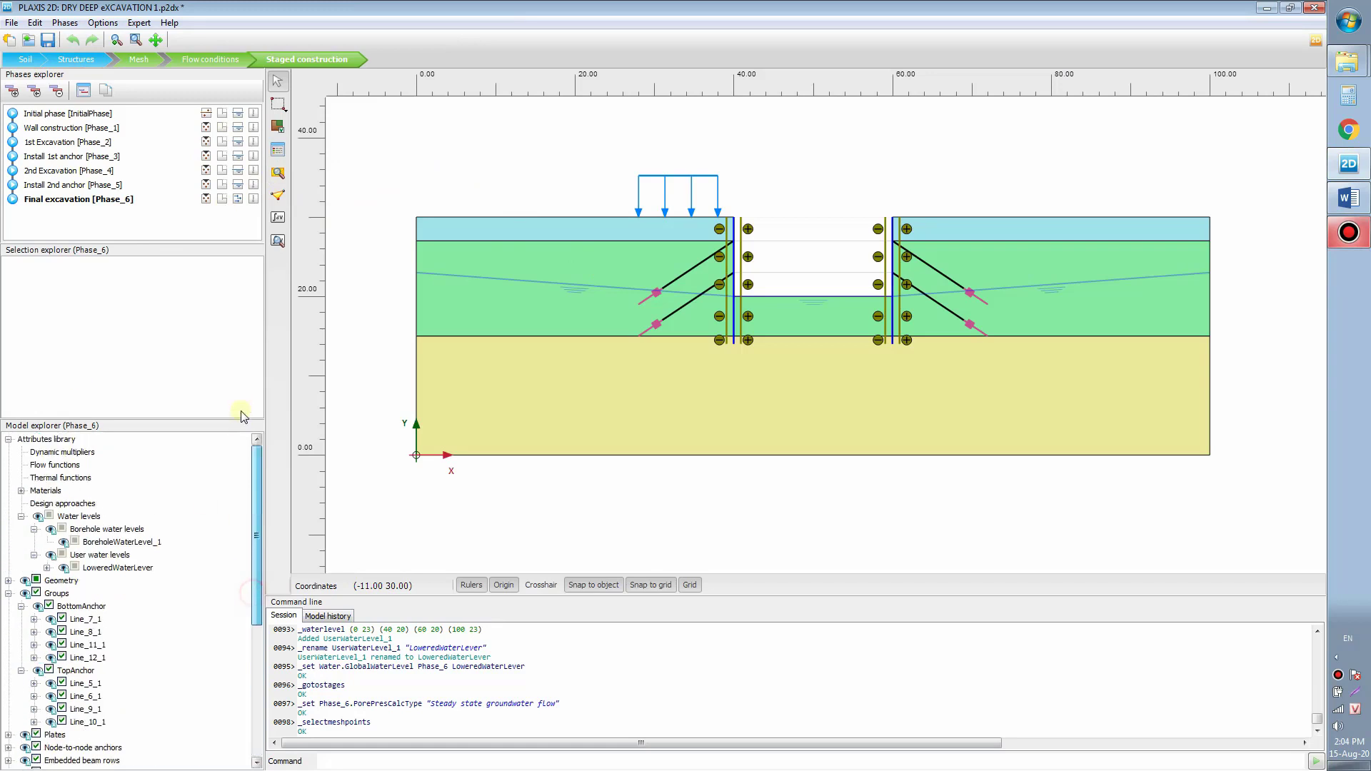
left_click(280, 218)
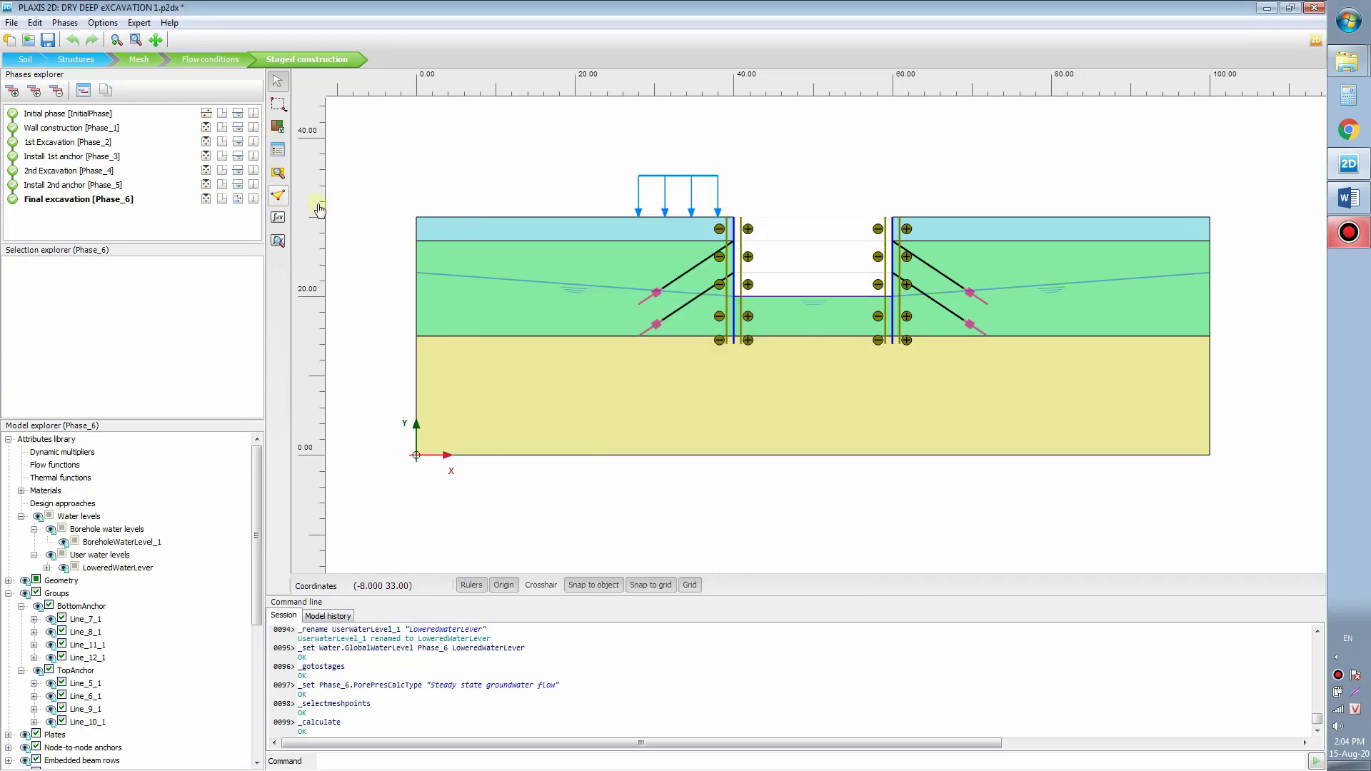
left_click(52, 200)
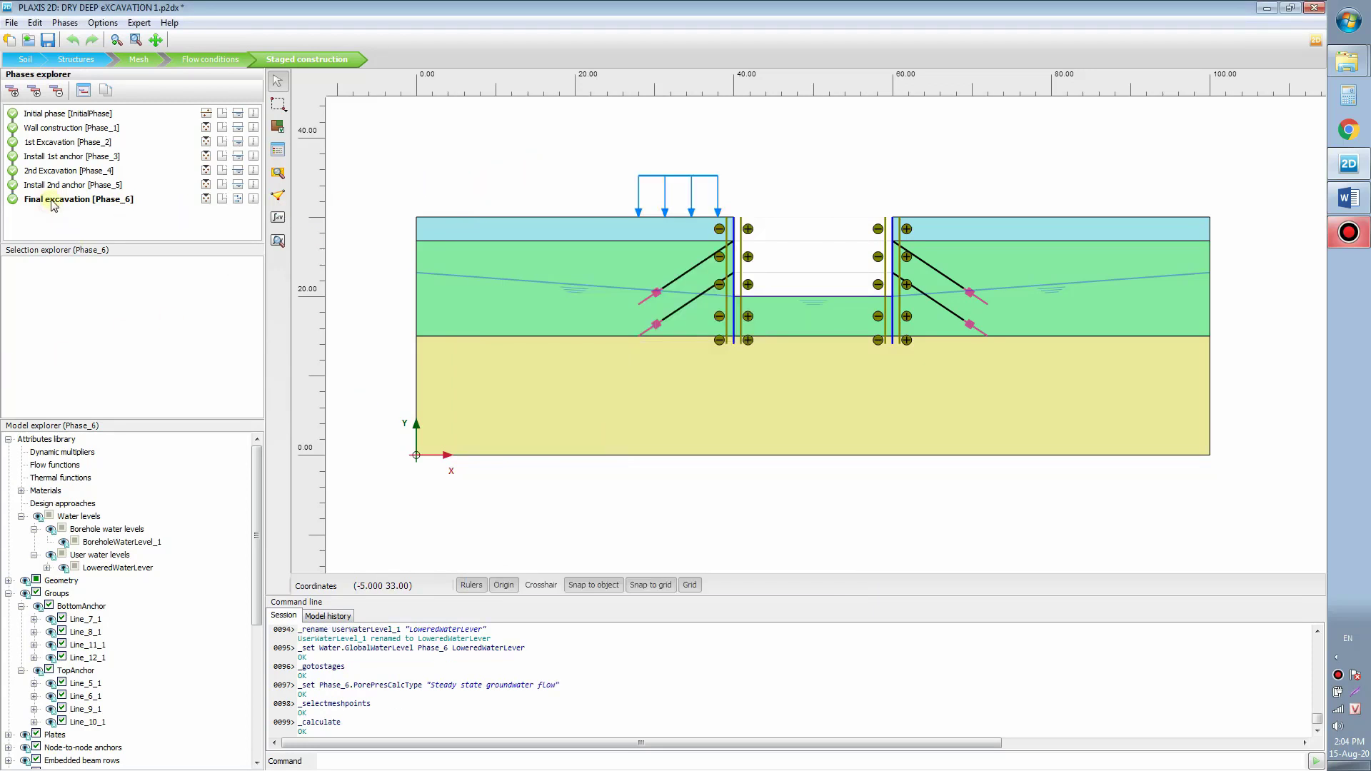
left_click(278, 241)
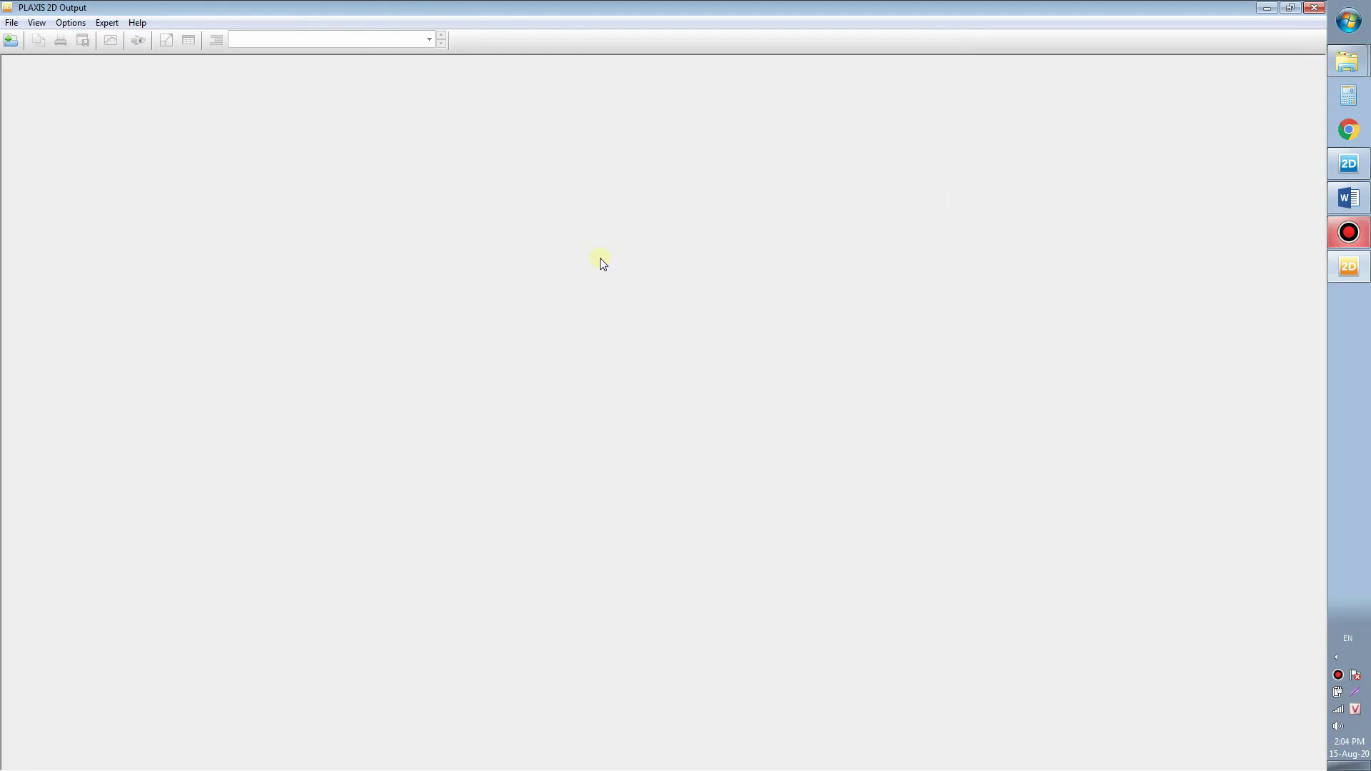
Step: Collapse the command-line area and view Initial, Wall construction and 1st Excavation deformed meshes
left_click(254, 254)
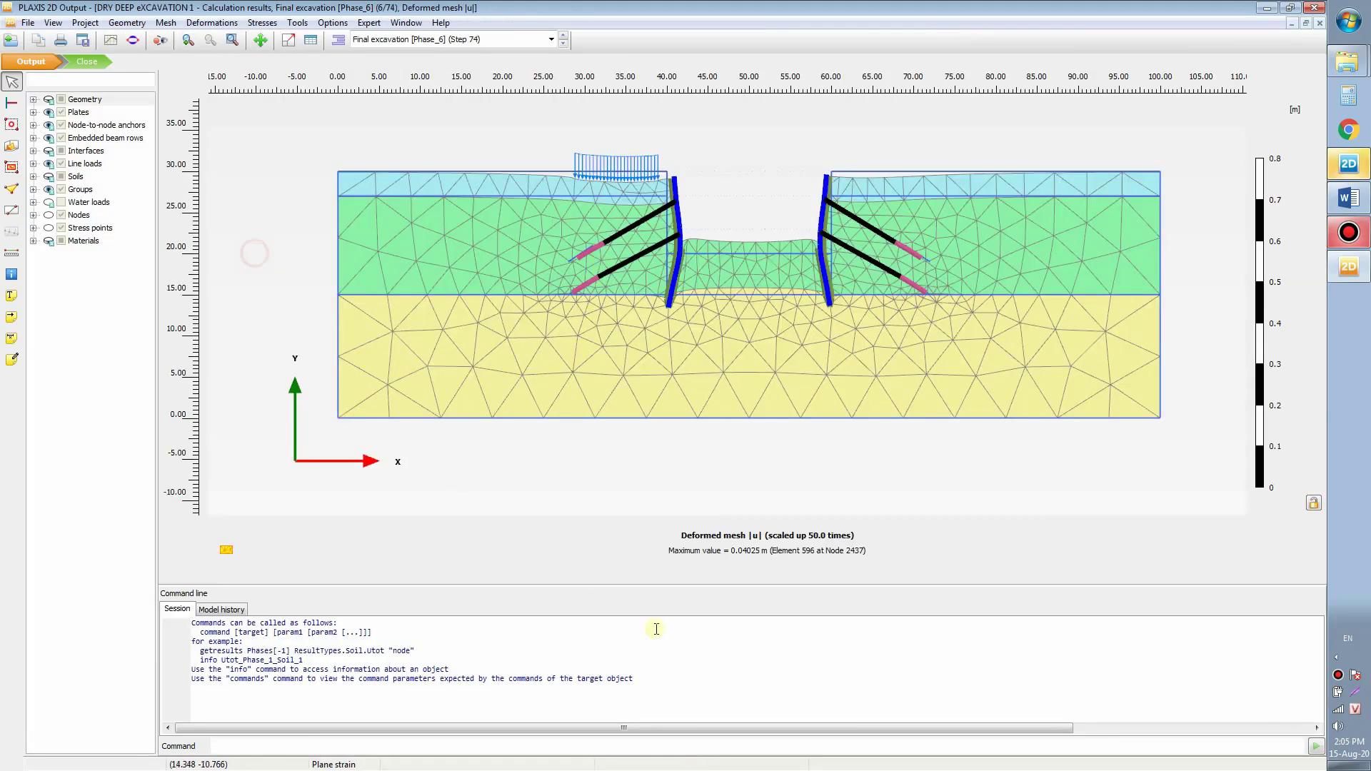
left_click_drag(729, 587, 738, 742)
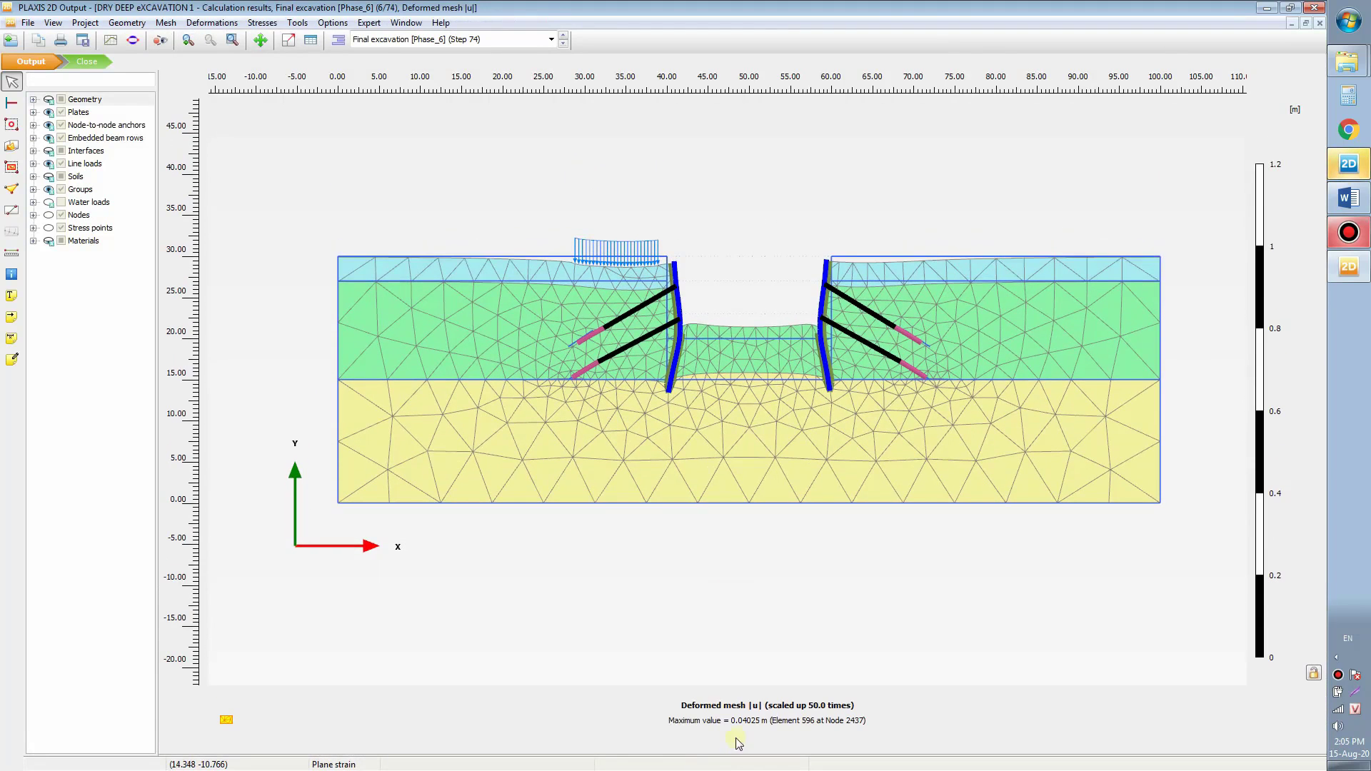
left_click(529, 39)
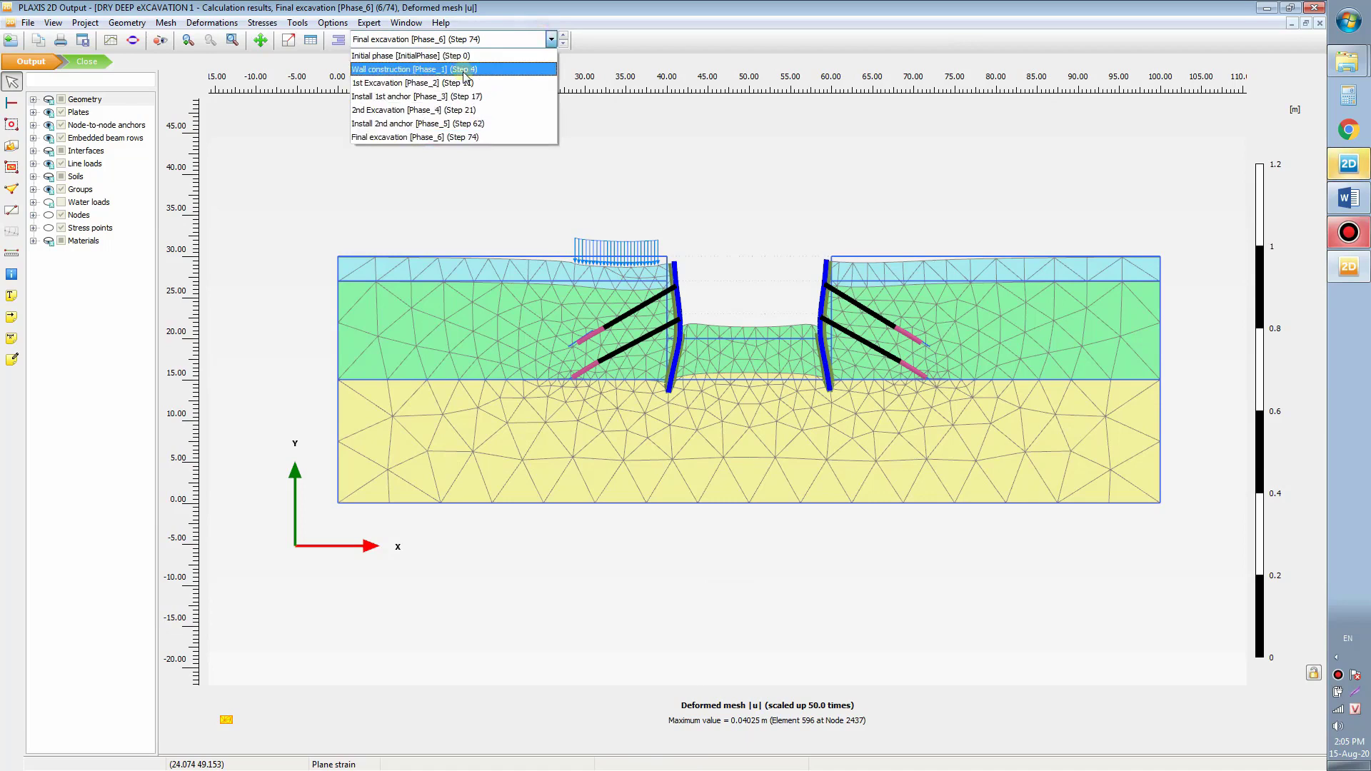
left_click(475, 56)
left_click(544, 40)
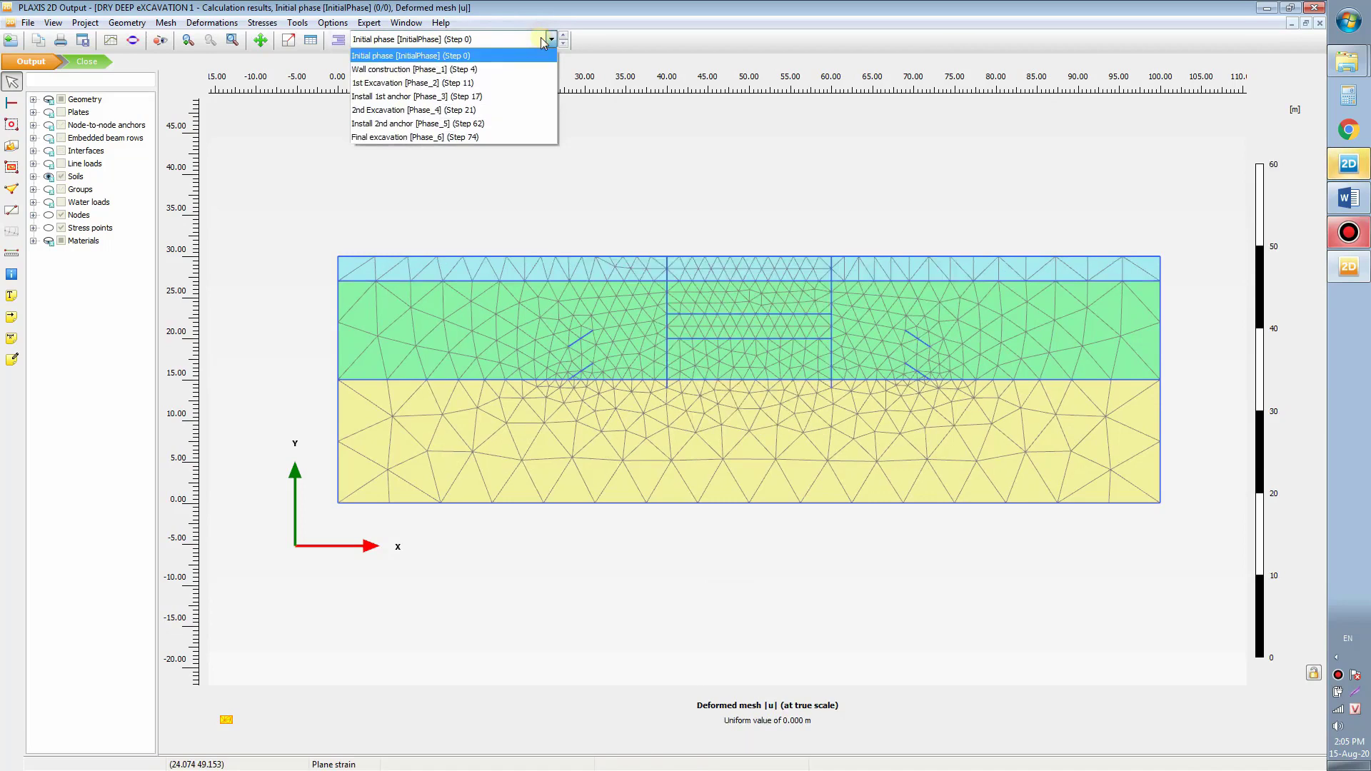
left_click(507, 69)
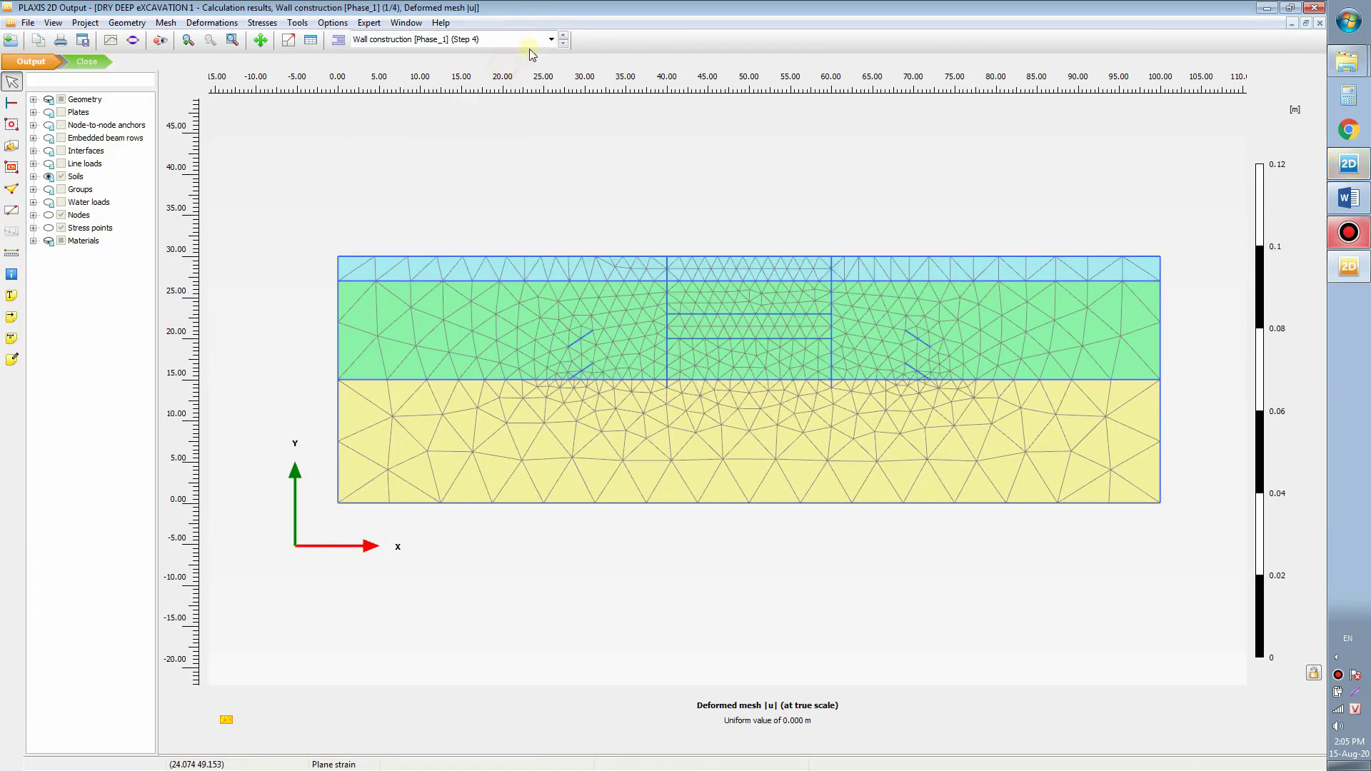
left_click(534, 41)
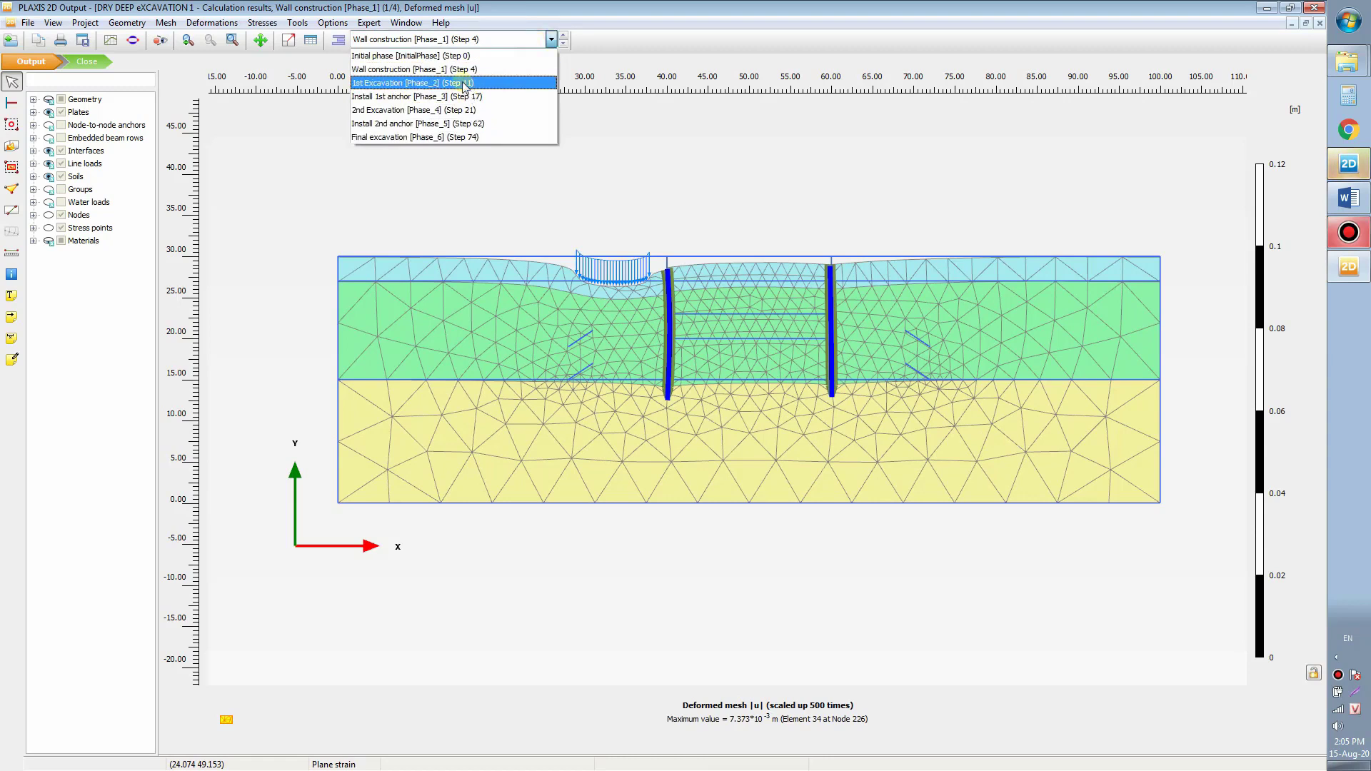
left_click(465, 85)
Step: View Install 1st anchor, 2nd Excavation and Install 2nd anchor results, ending on Final excavation
left_click(538, 42)
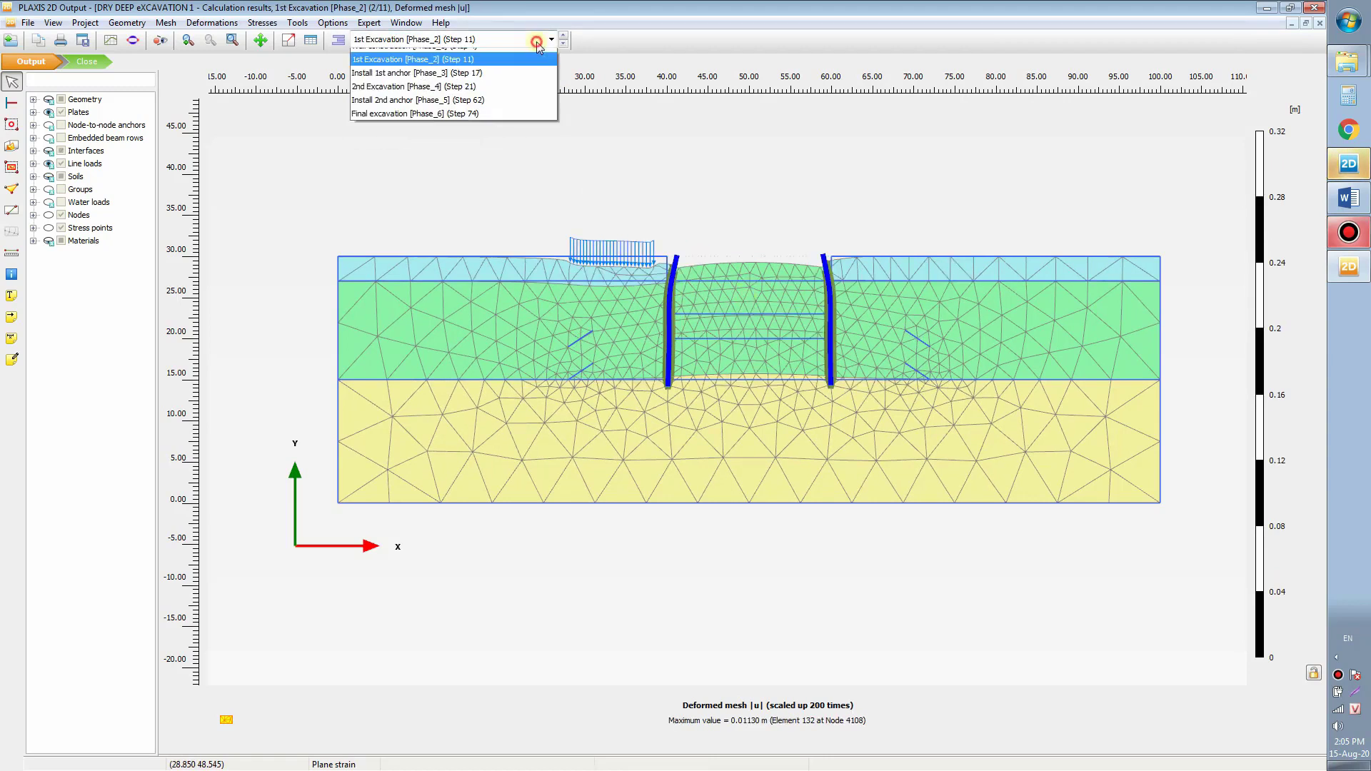
left_click(409, 94)
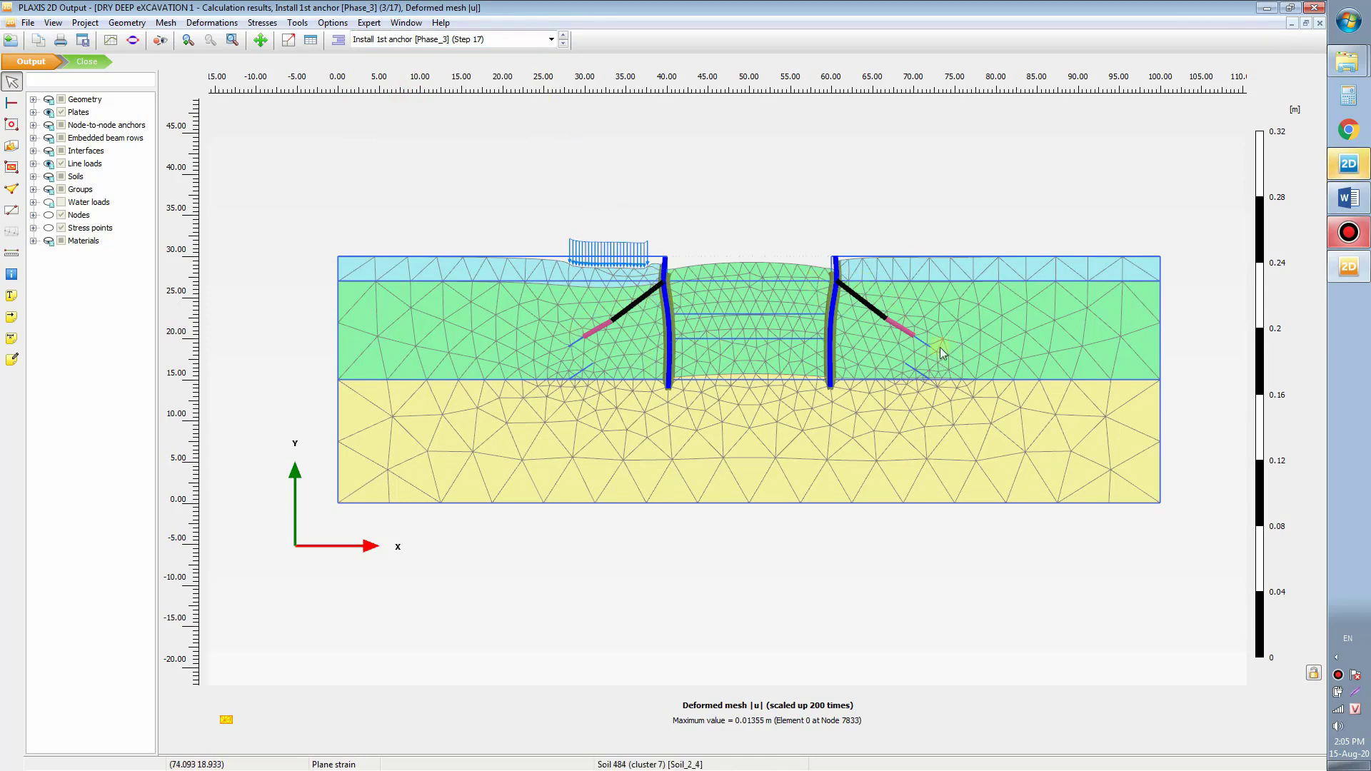
left_click(453, 39)
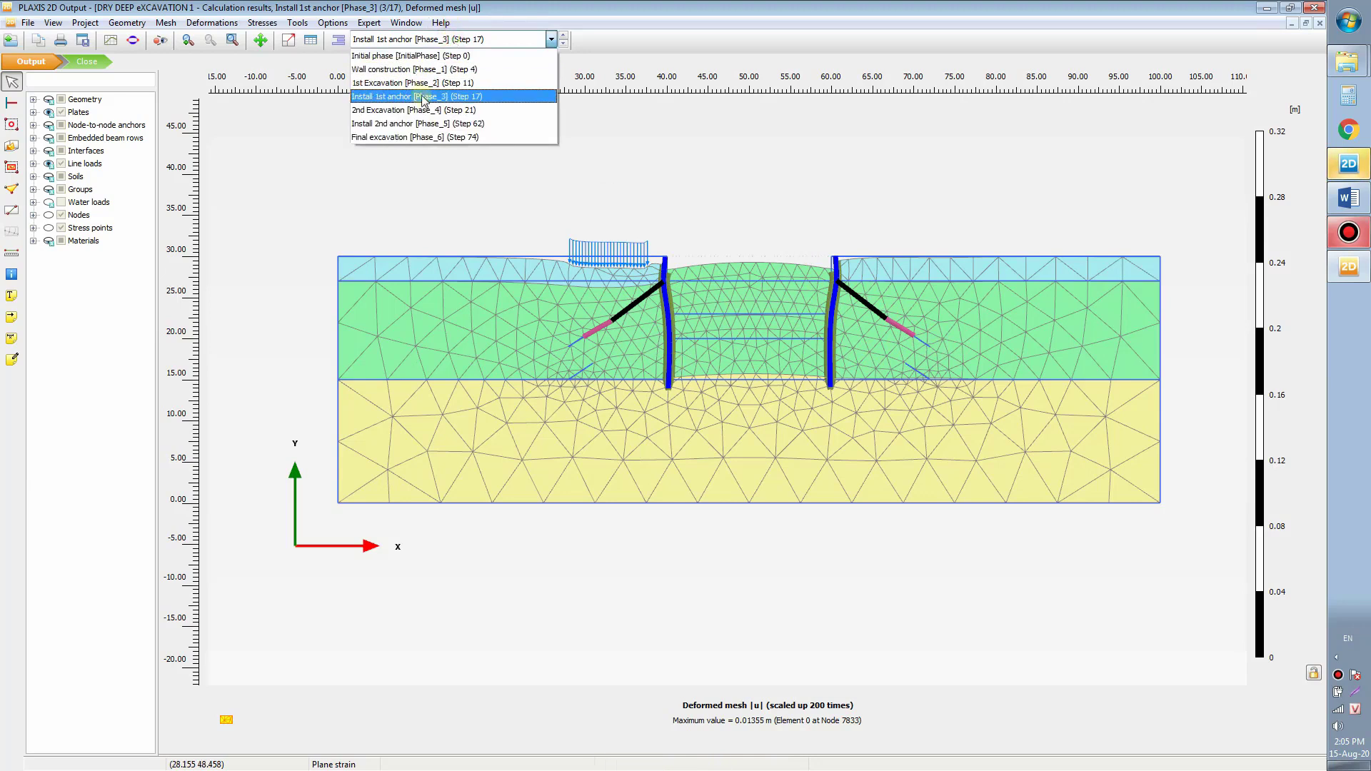
left_click(424, 110)
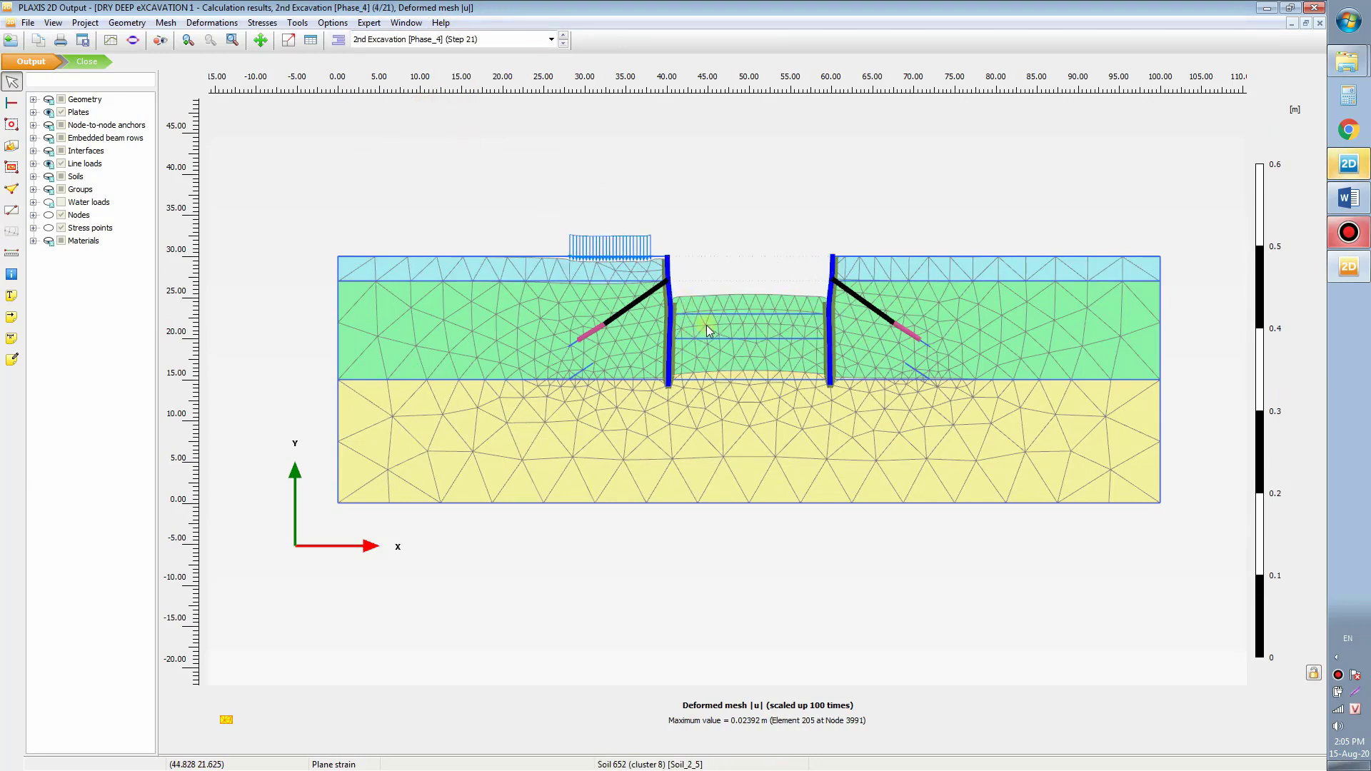
left_click(509, 40)
left_click(417, 123)
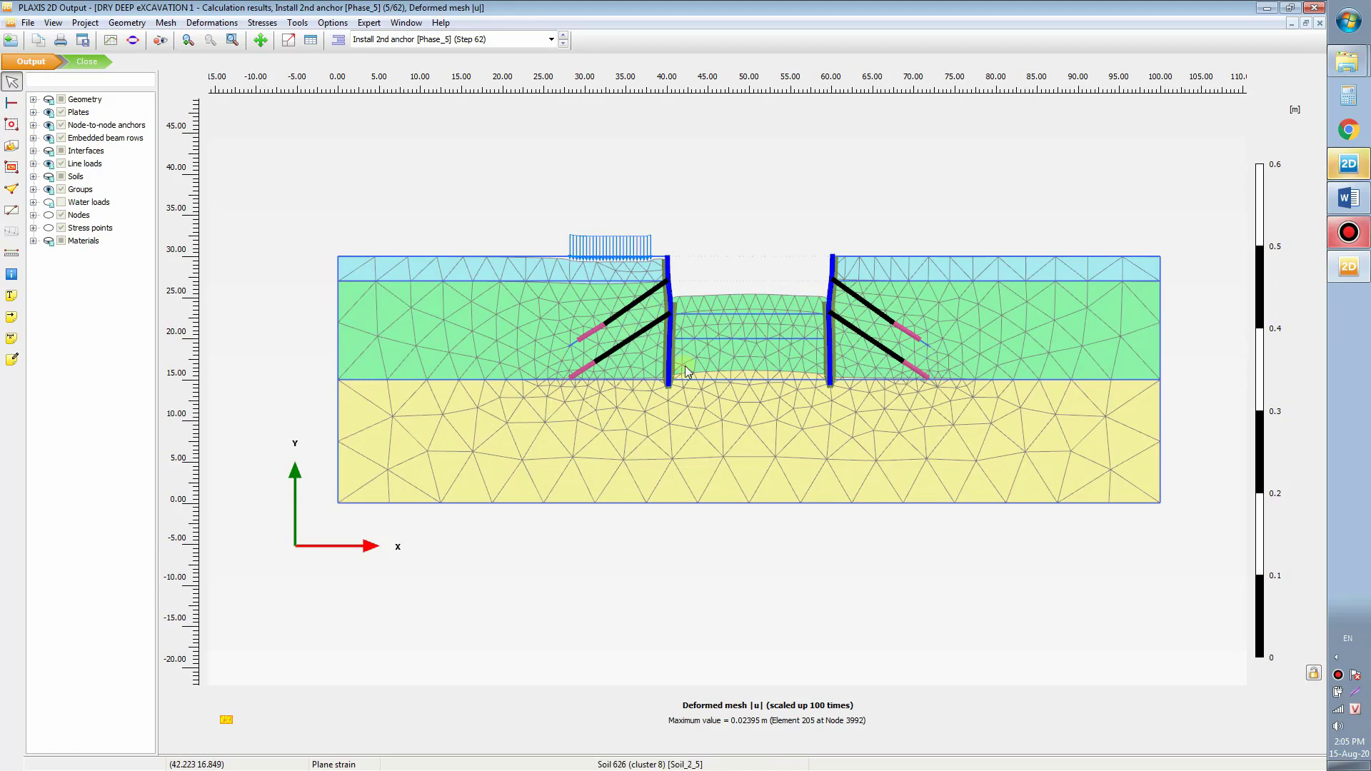
left_click(466, 42)
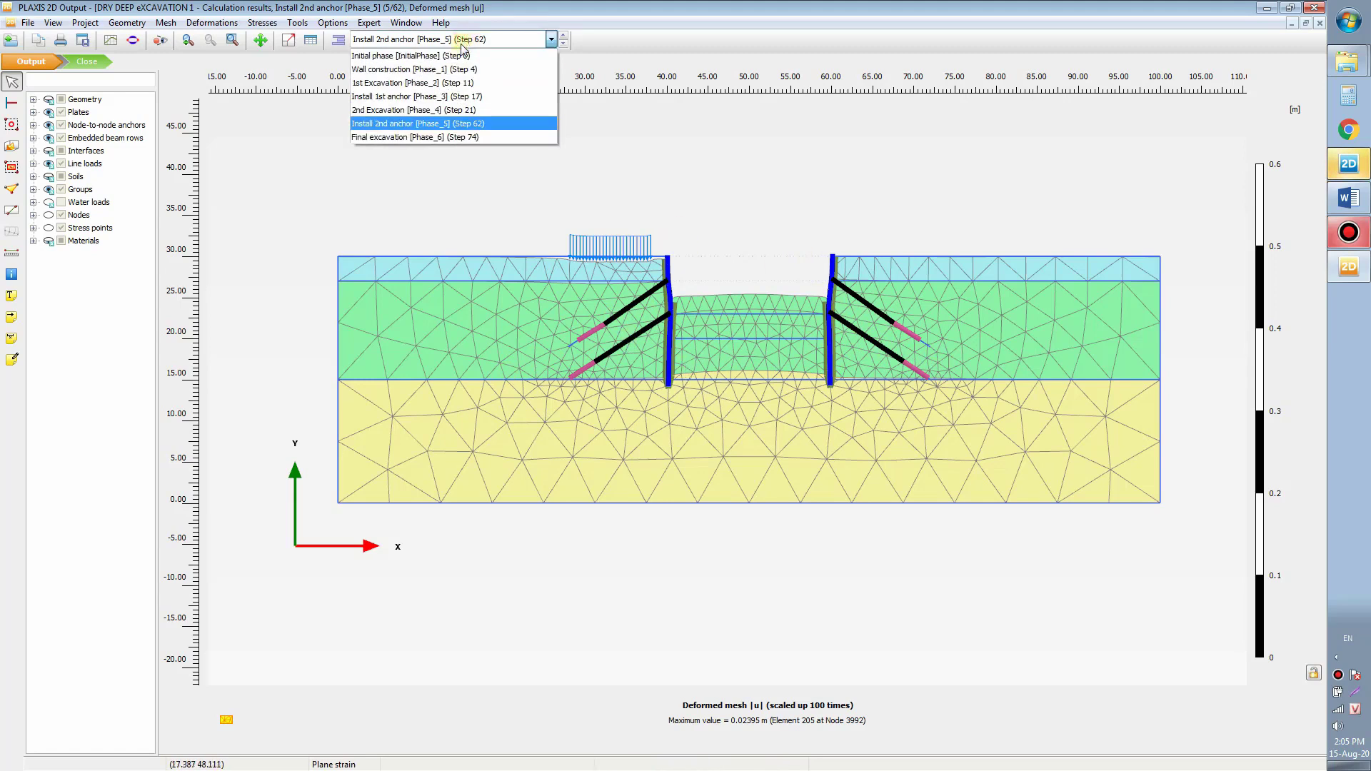
left_click(432, 140)
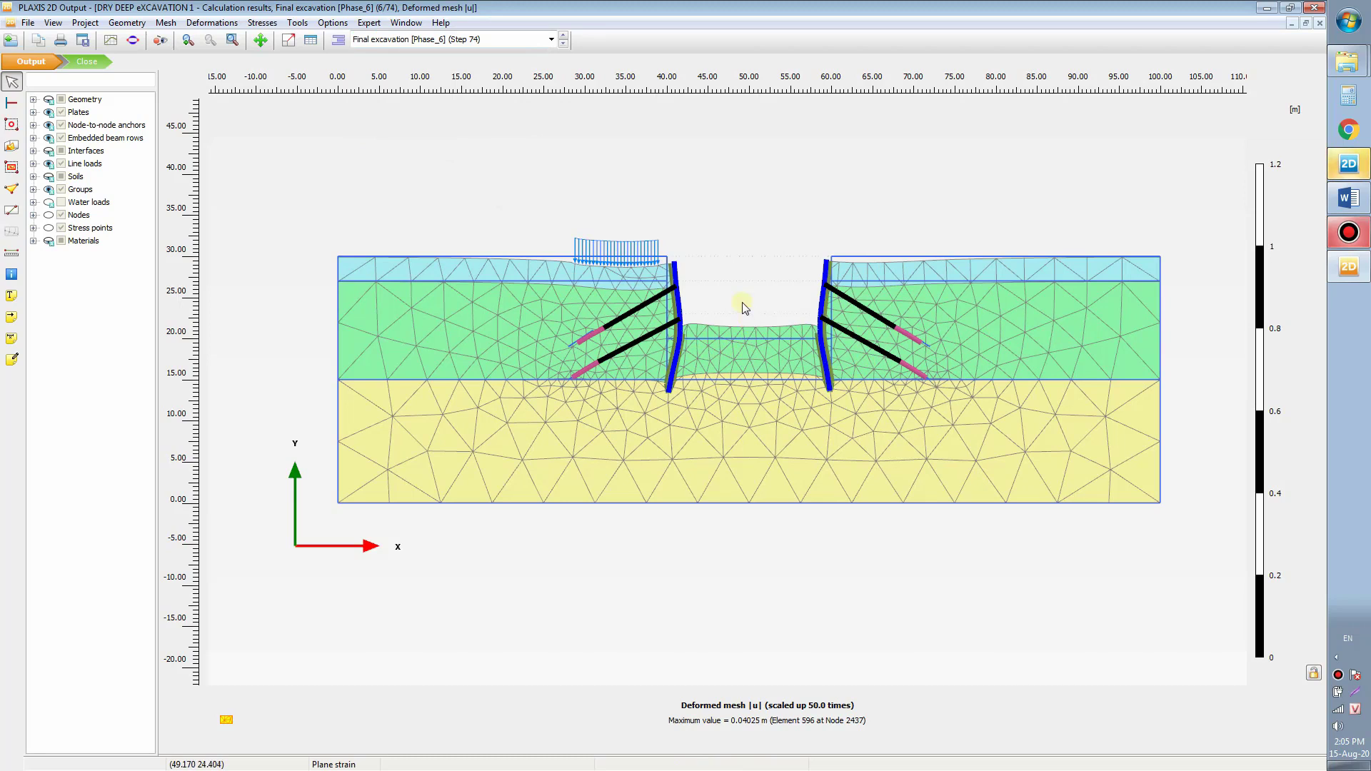
Step: Plot the effective principal stresses in Output
left_click(262, 22)
mouse_move(342, 82)
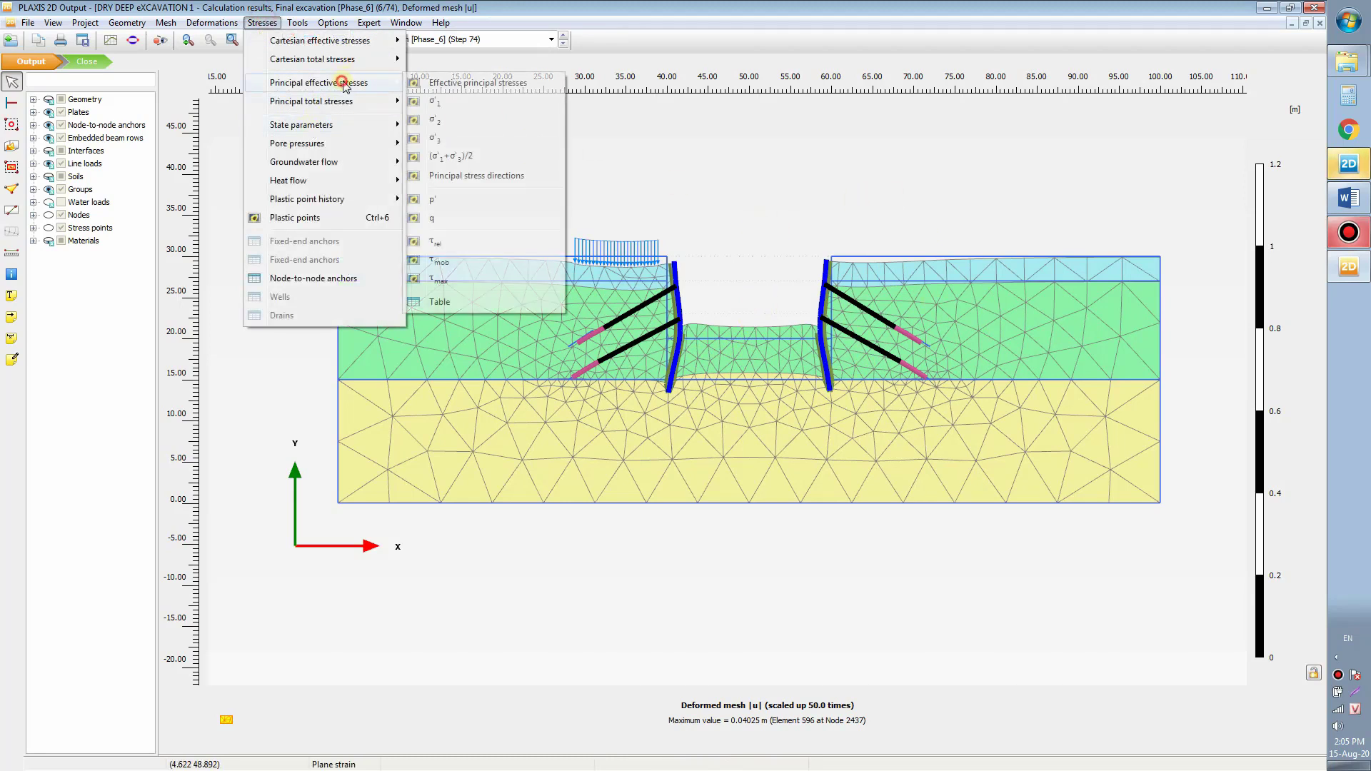
left_click(513, 84)
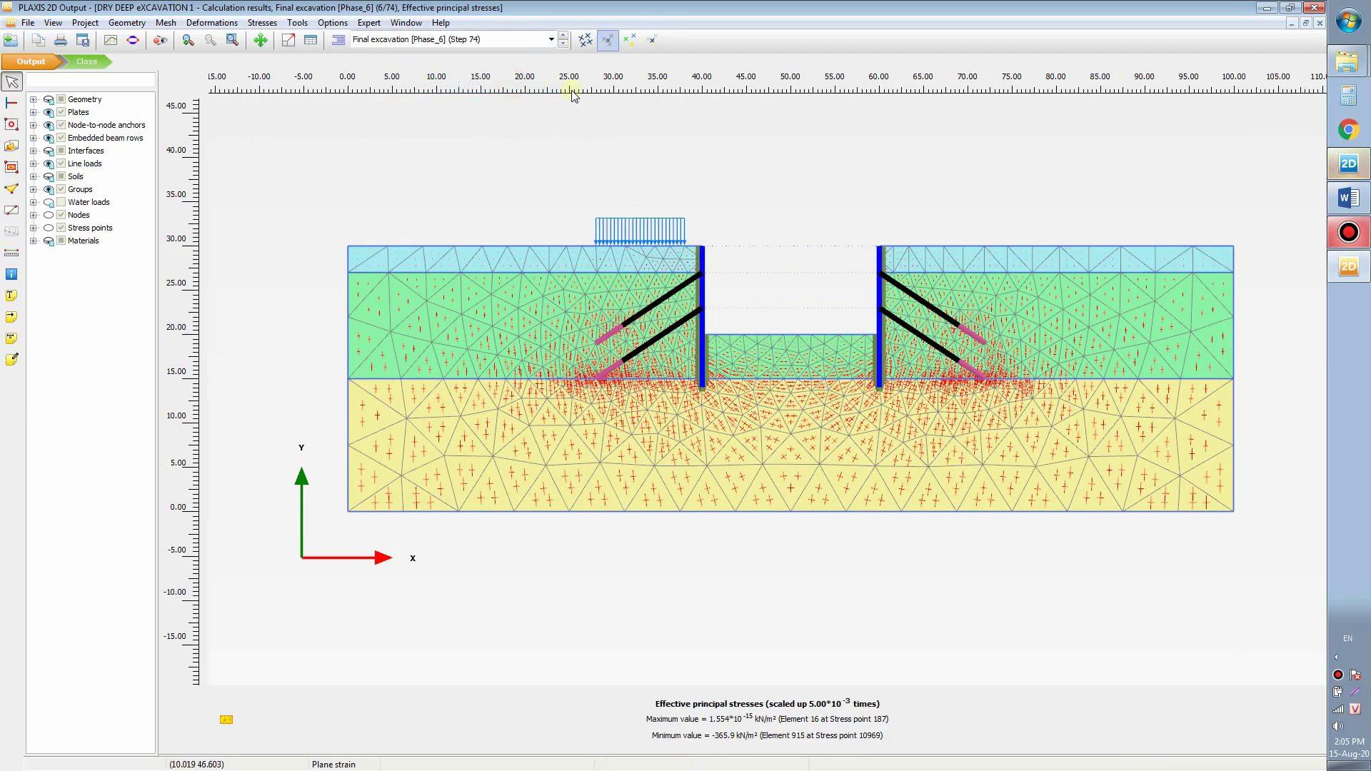
Step: Show total displacement |u| contours for the Final excavation phase, maximum 0.04025 m
left_click(210, 23)
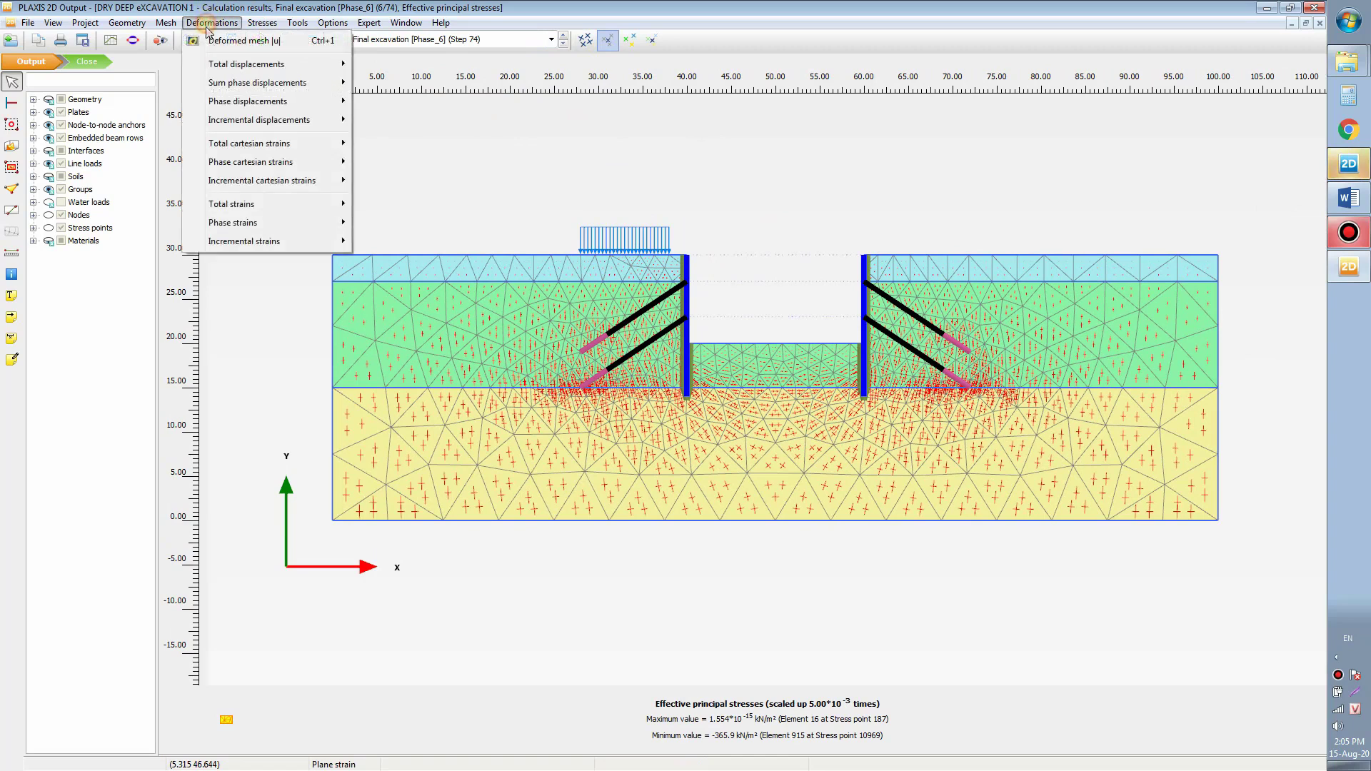
mouse_move(278, 64)
left_click(391, 64)
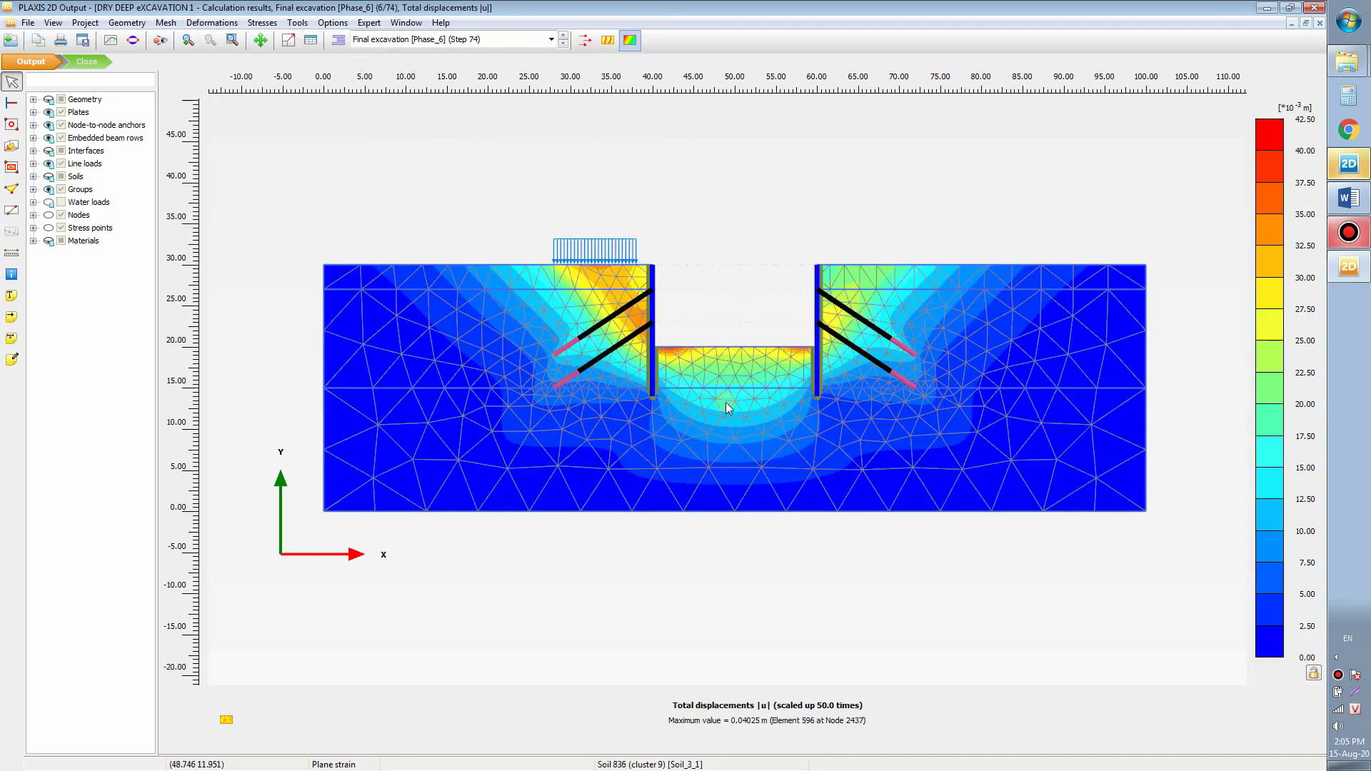
scroll(726, 379, "down", 1)
scroll(717, 345, "up", 3)
scroll(718, 329, "down", 1)
left_click(507, 43)
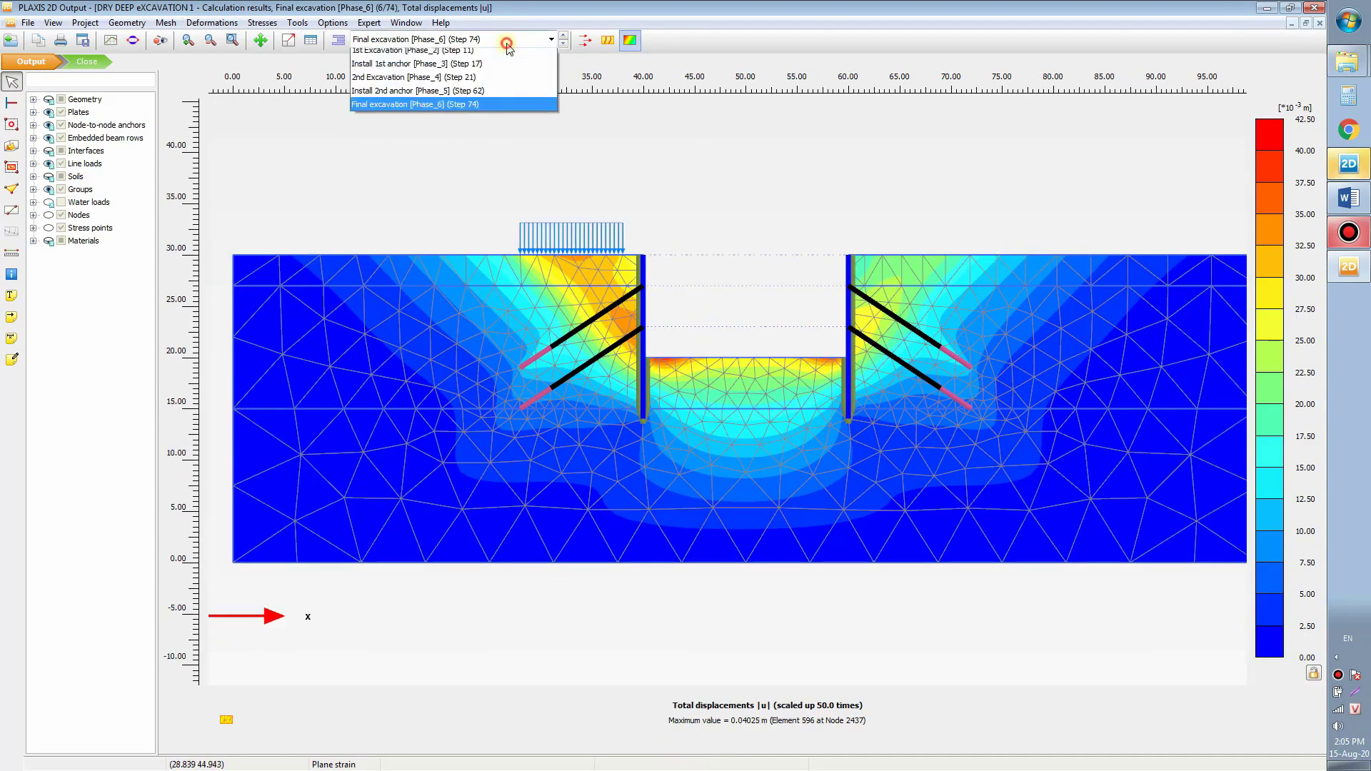
left_click(455, 137)
scroll(710, 207, "down", 2)
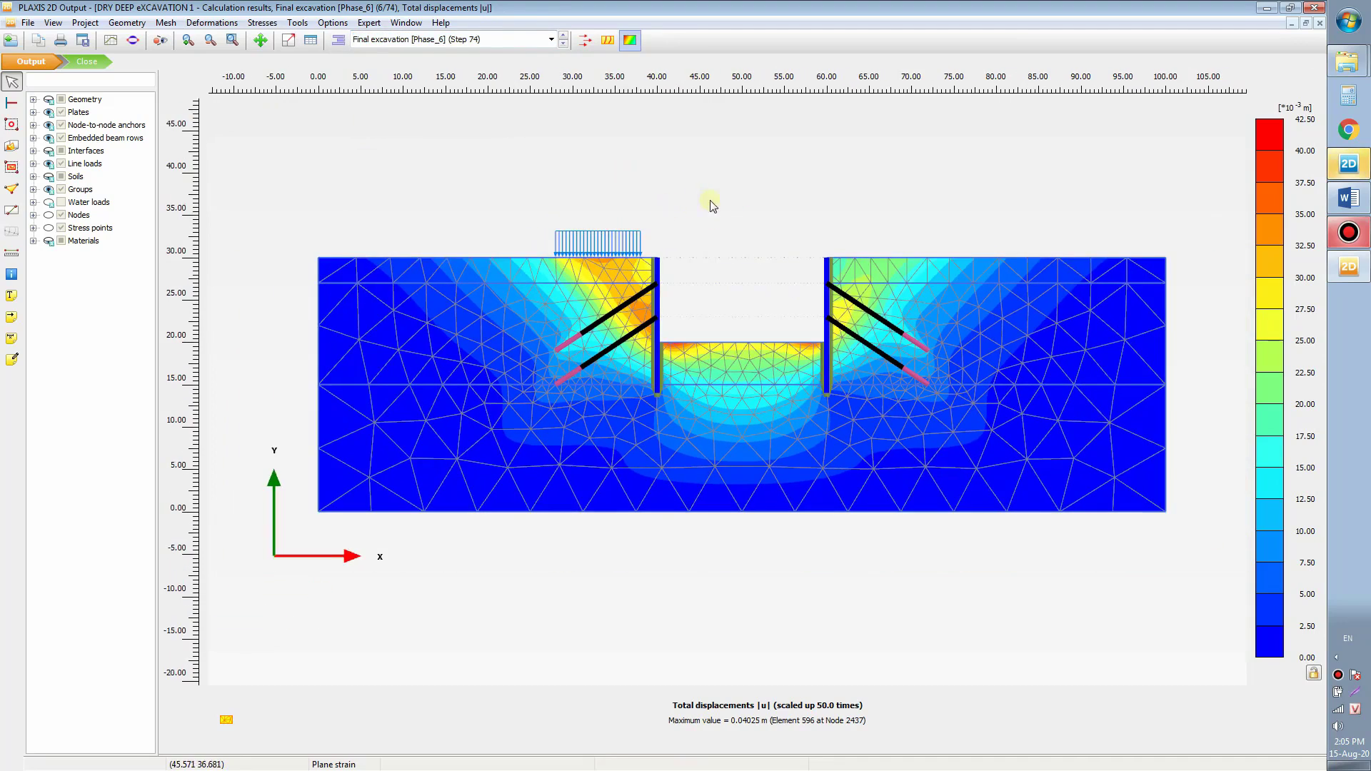
left_click_drag(710, 201, 747, 241)
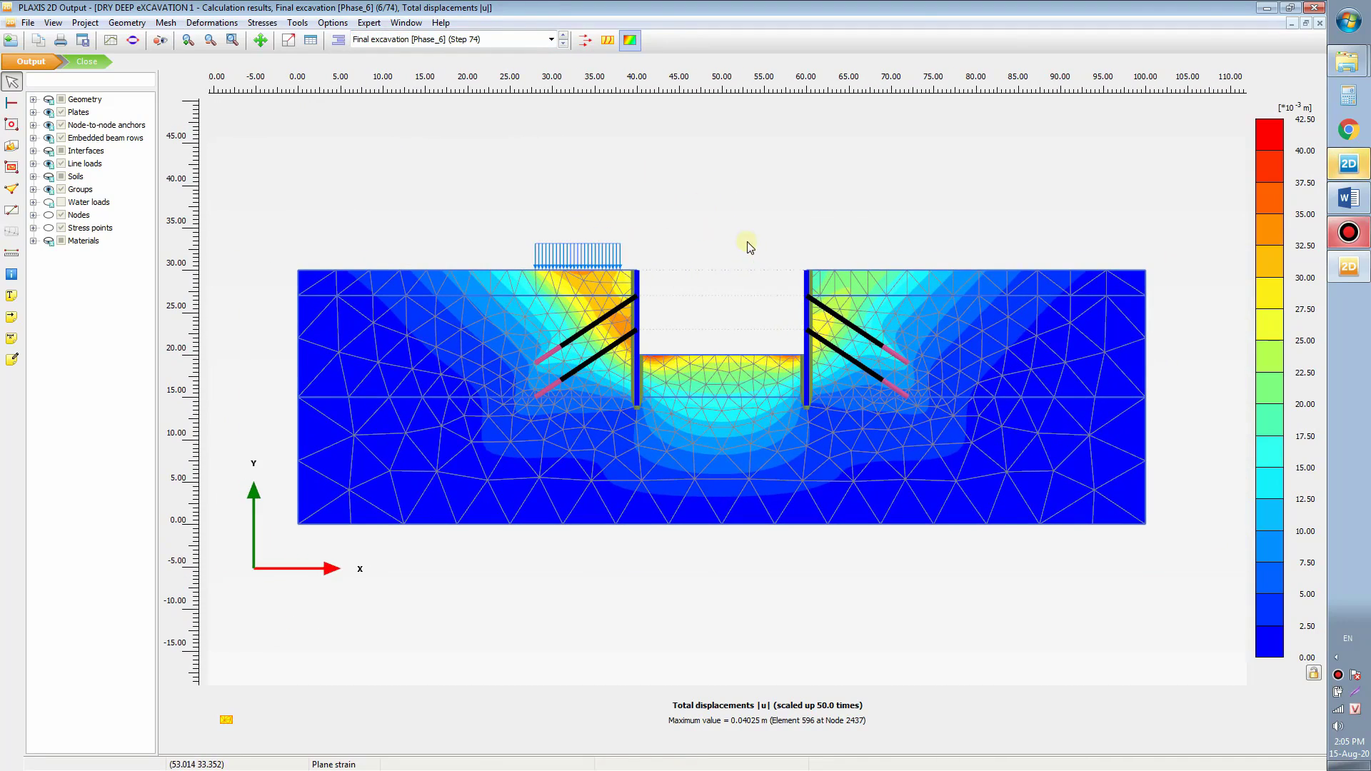
left_click_drag(763, 167, 765, 171)
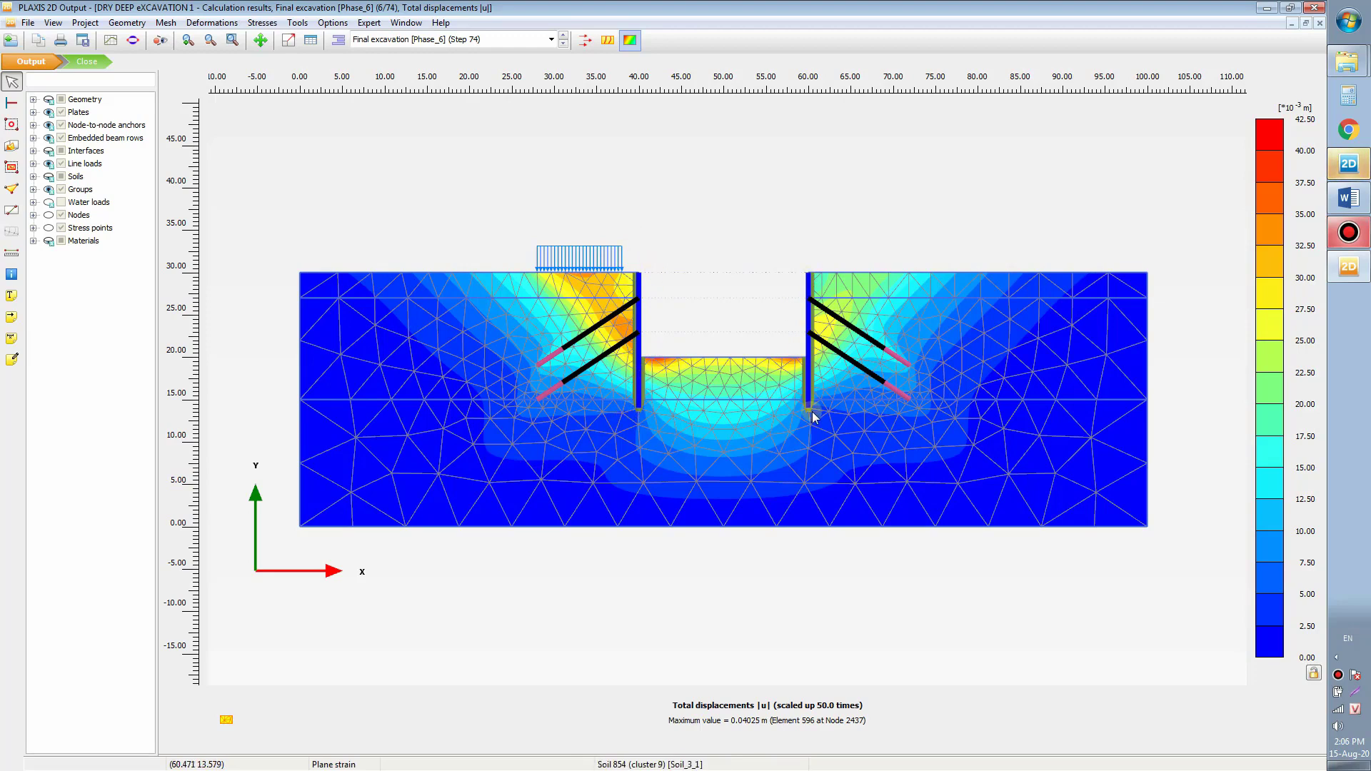
Step: Box-select the two wall plates and open their |u| displacement diagrams in a Structures view
left_click(12, 103)
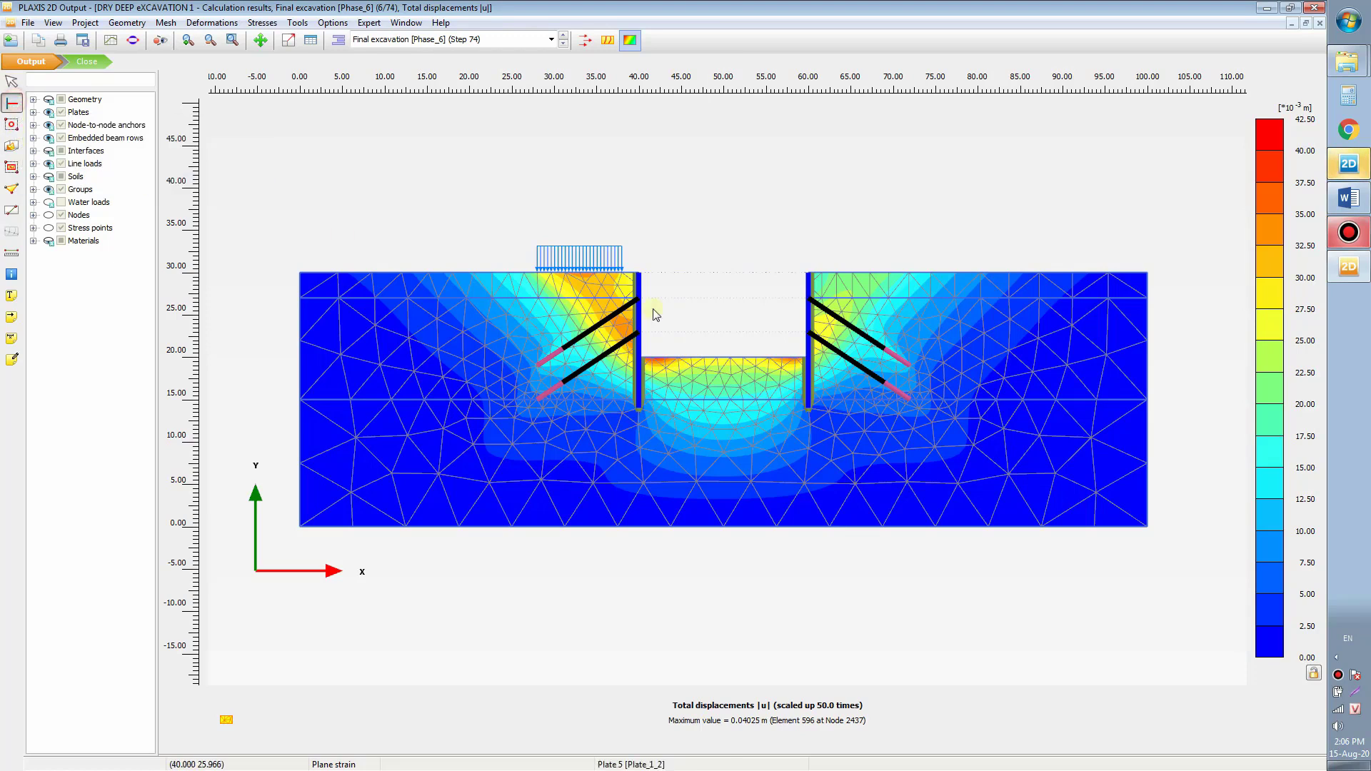
left_click_drag(468, 182, 562, 190)
left_click(10, 104)
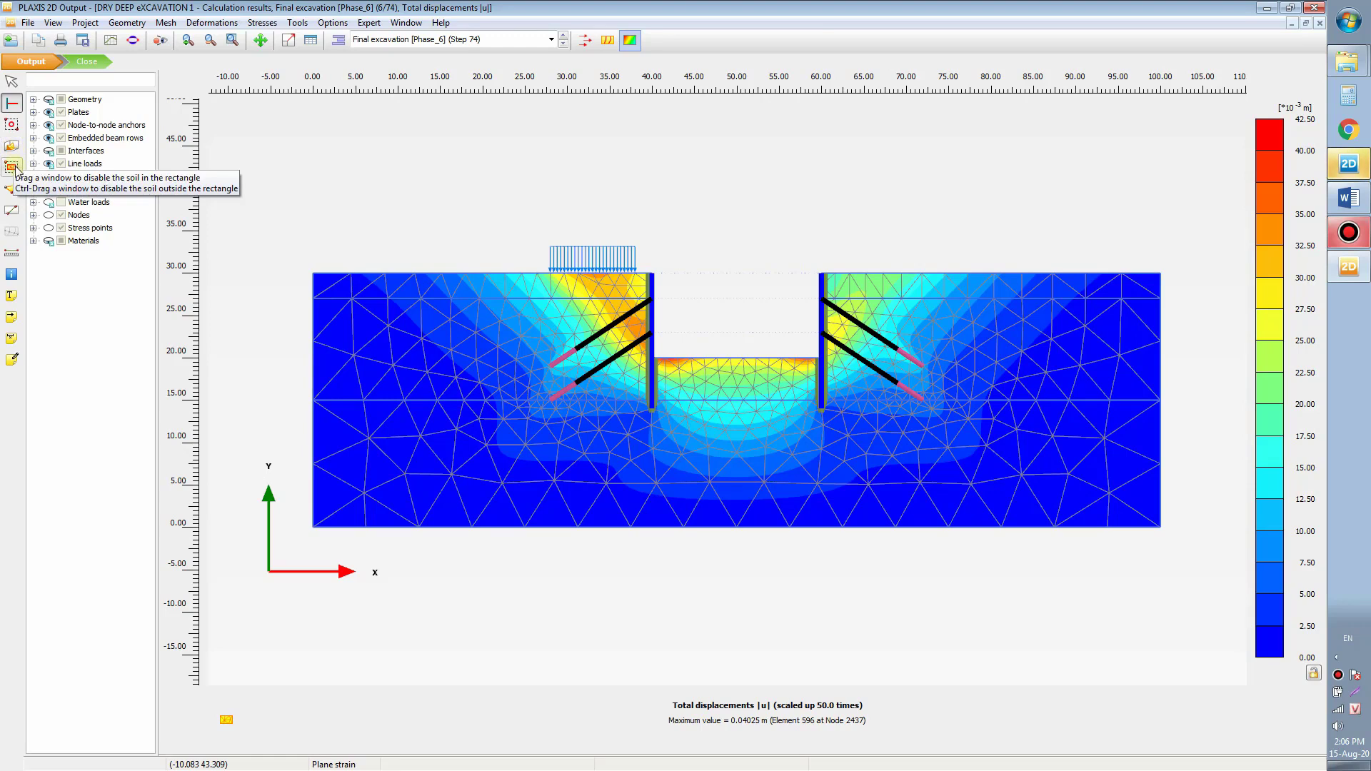
left_click(12, 125)
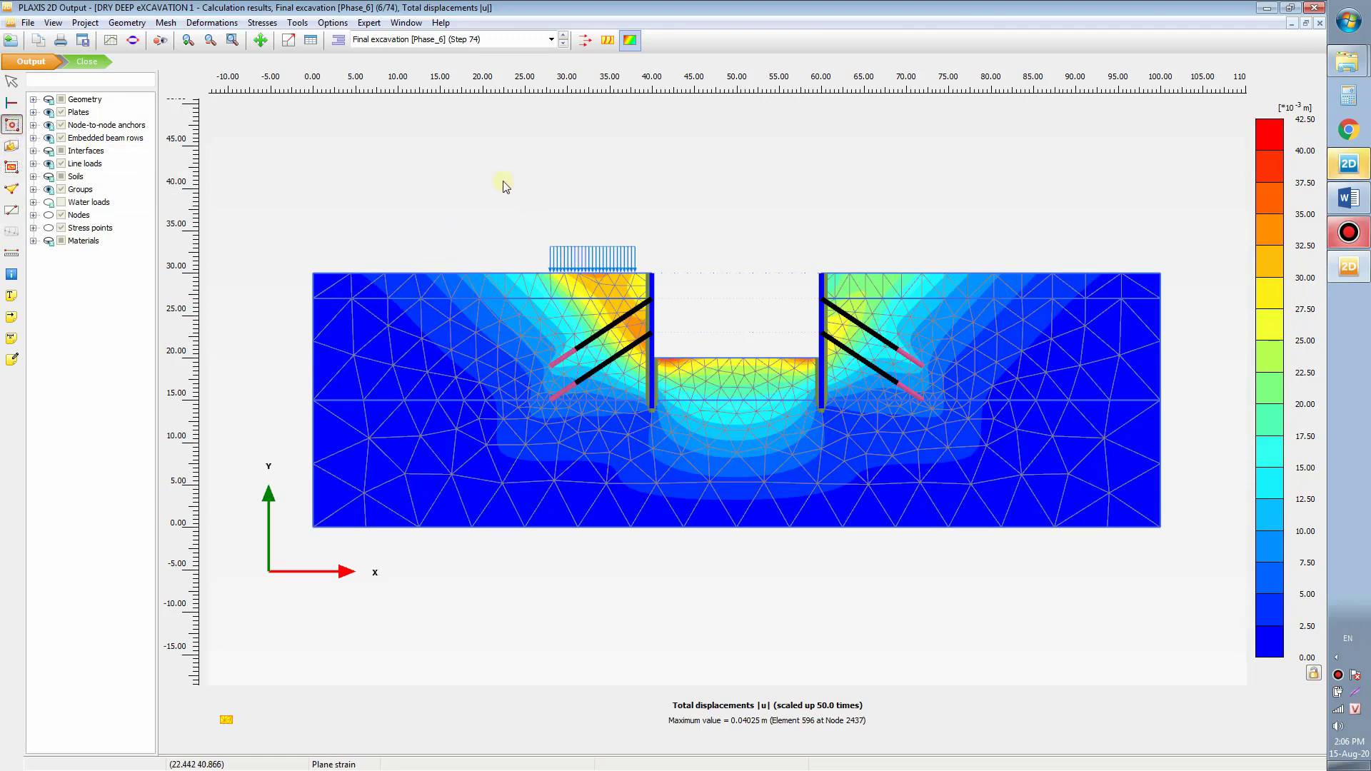
left_click_drag(504, 181, 1006, 482)
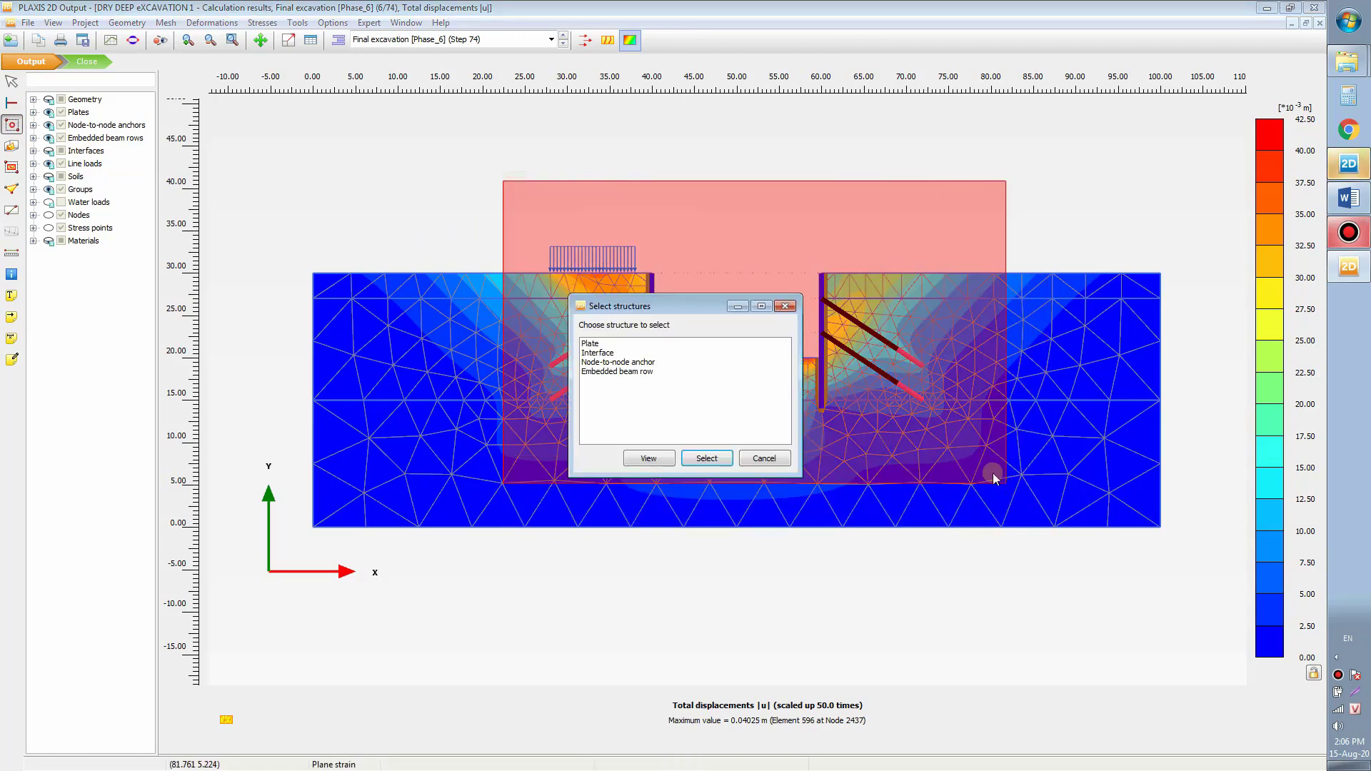
left_click(593, 345)
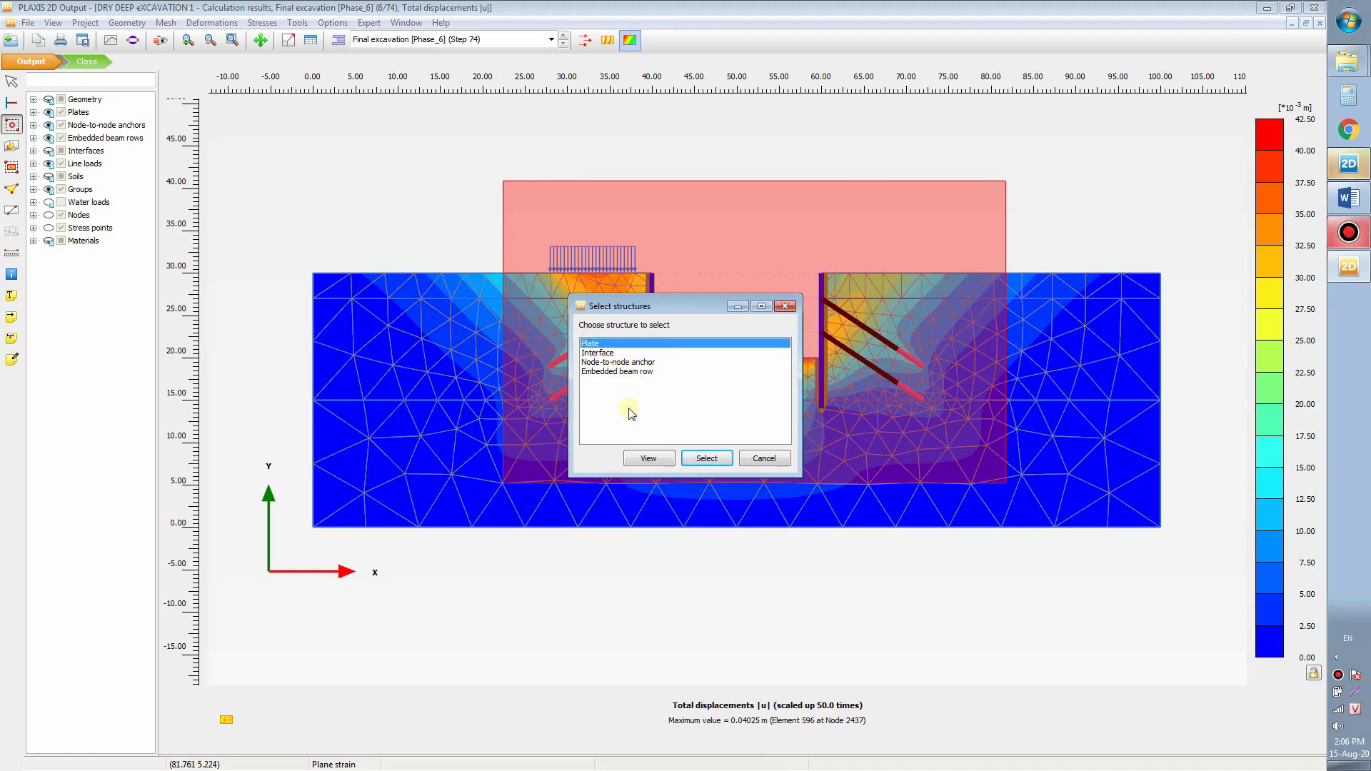
left_click(706, 457)
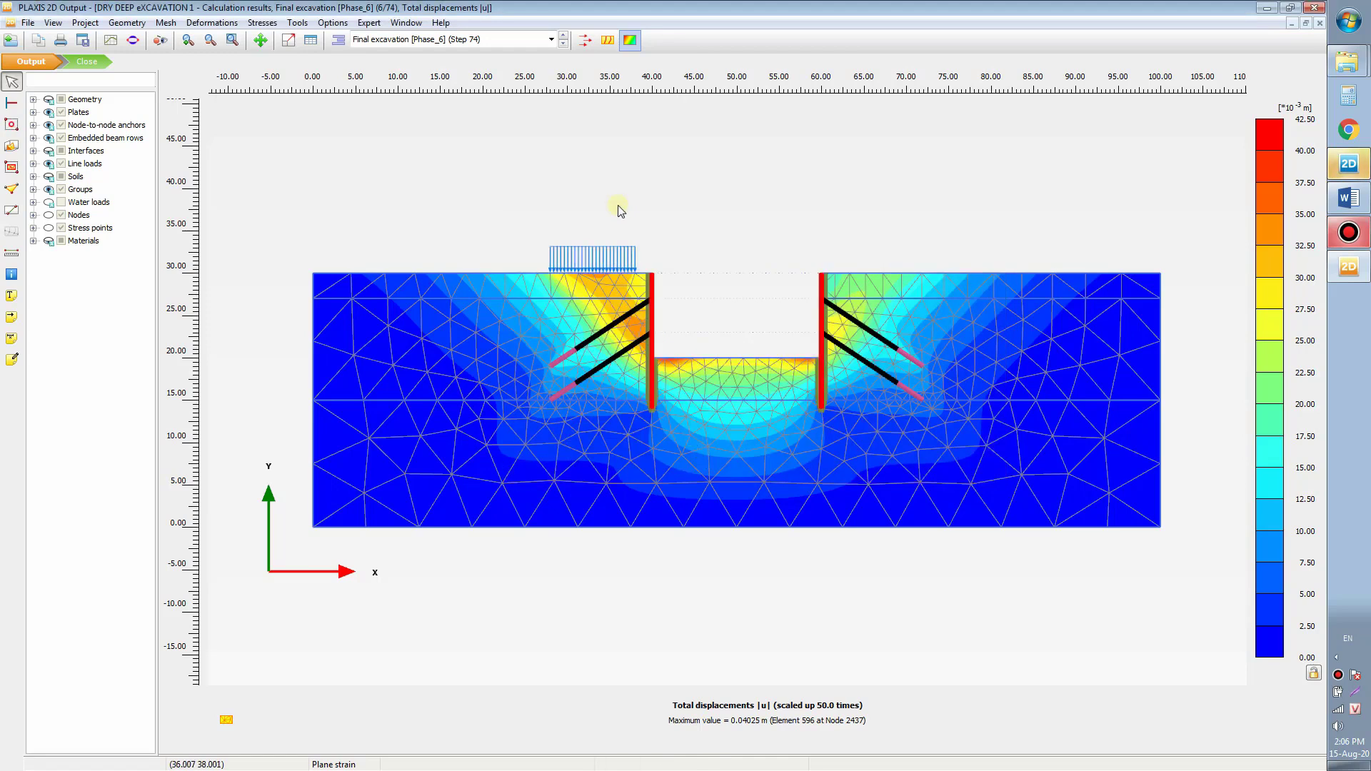
right_click(418, 143)
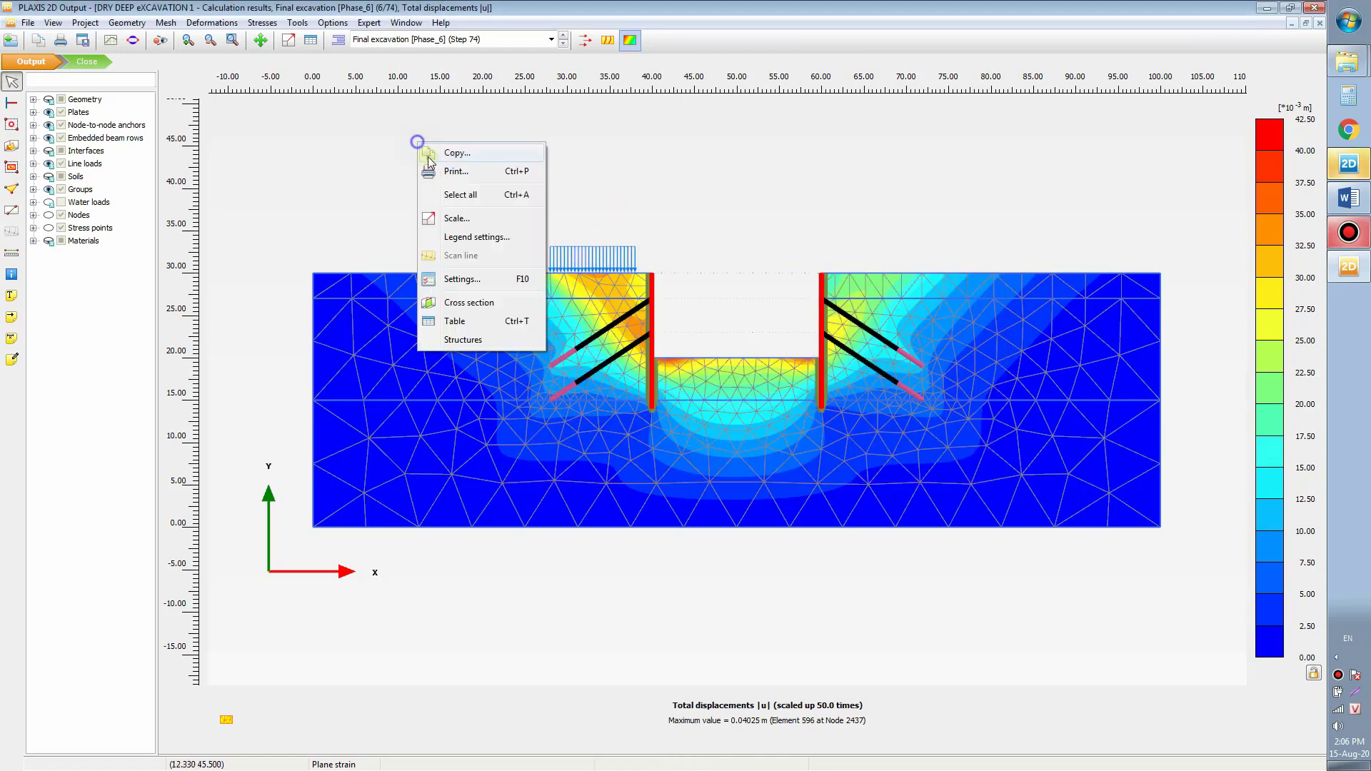
left_click(495, 348)
Step: Display the walls' bending moment M diagrams
scroll(713, 297, "up", 3)
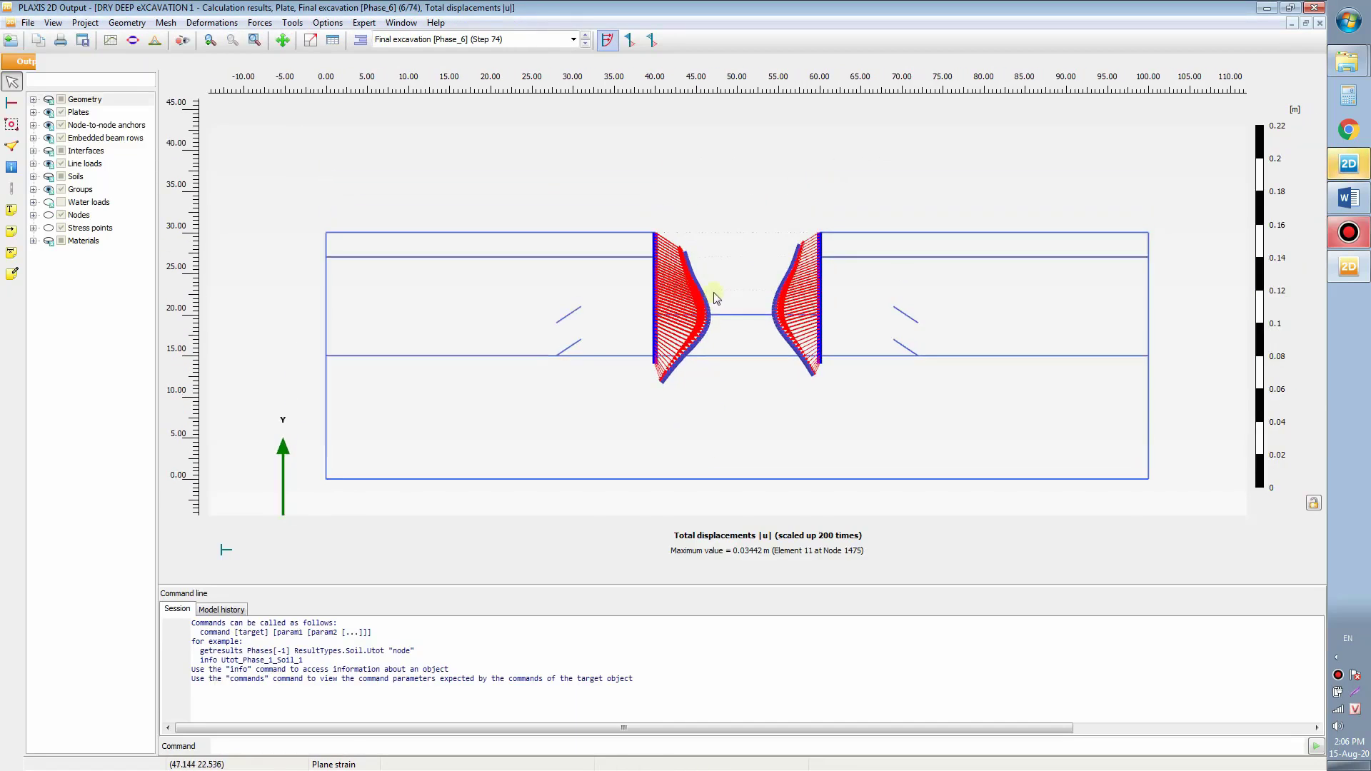
scroll(505, 208, "down", 3)
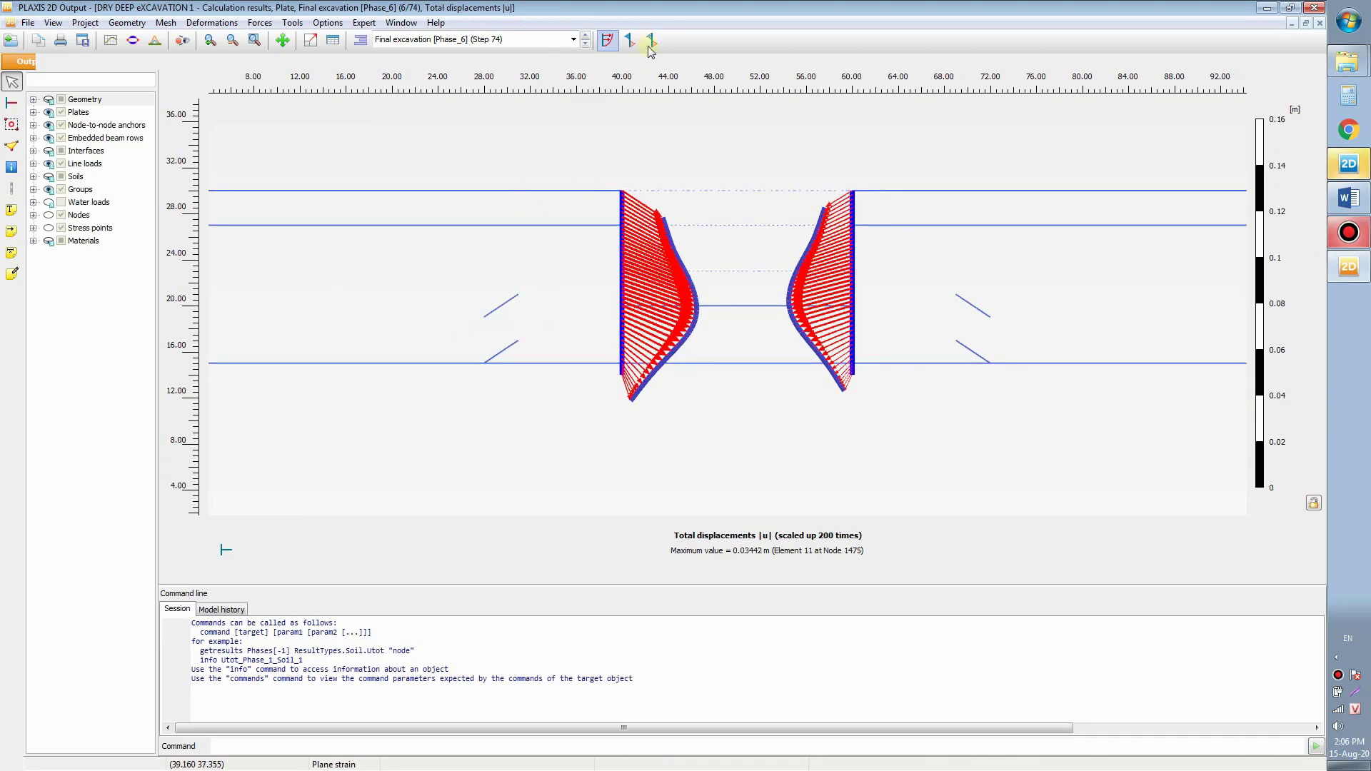
left_click(260, 22)
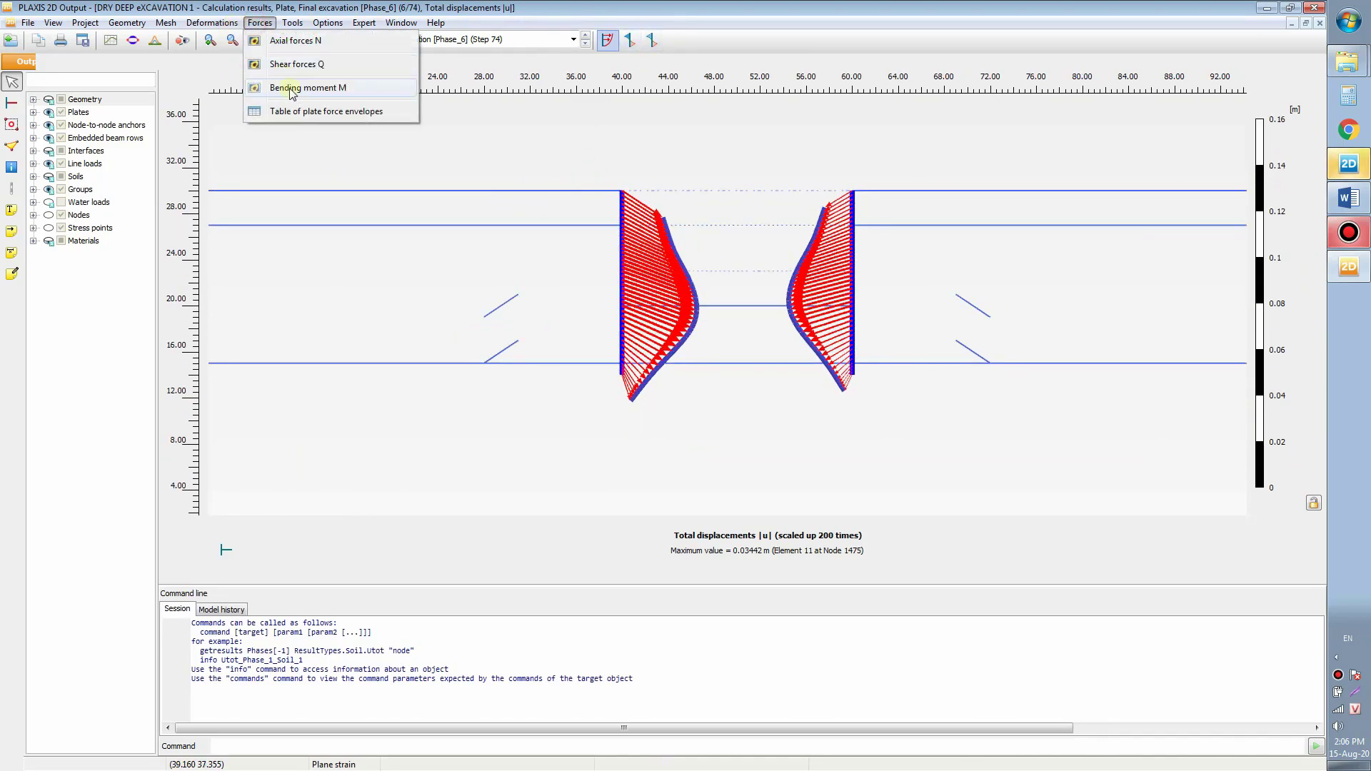
left_click(300, 87)
Step: Display the walls' shear force Q diagrams
scroll(684, 293, "up", 4)
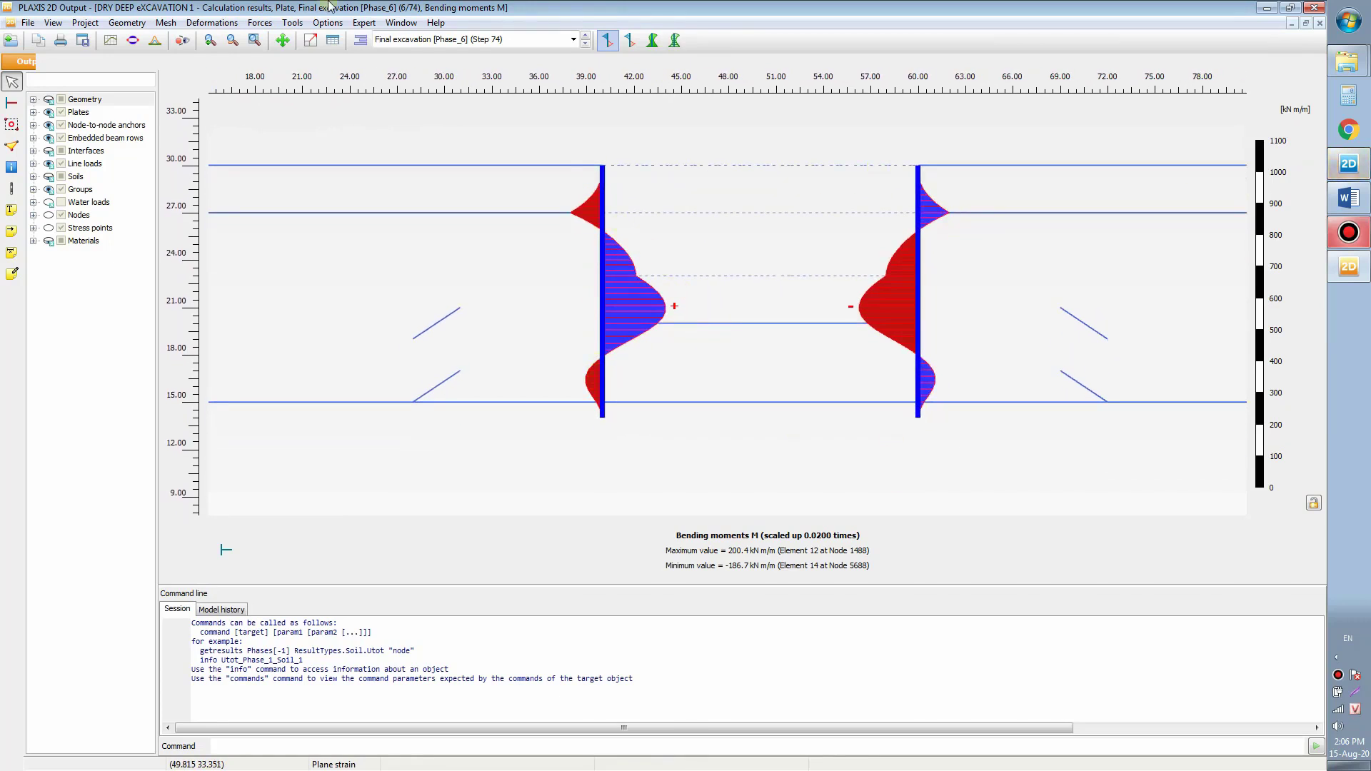
left_click(255, 26)
left_click(286, 63)
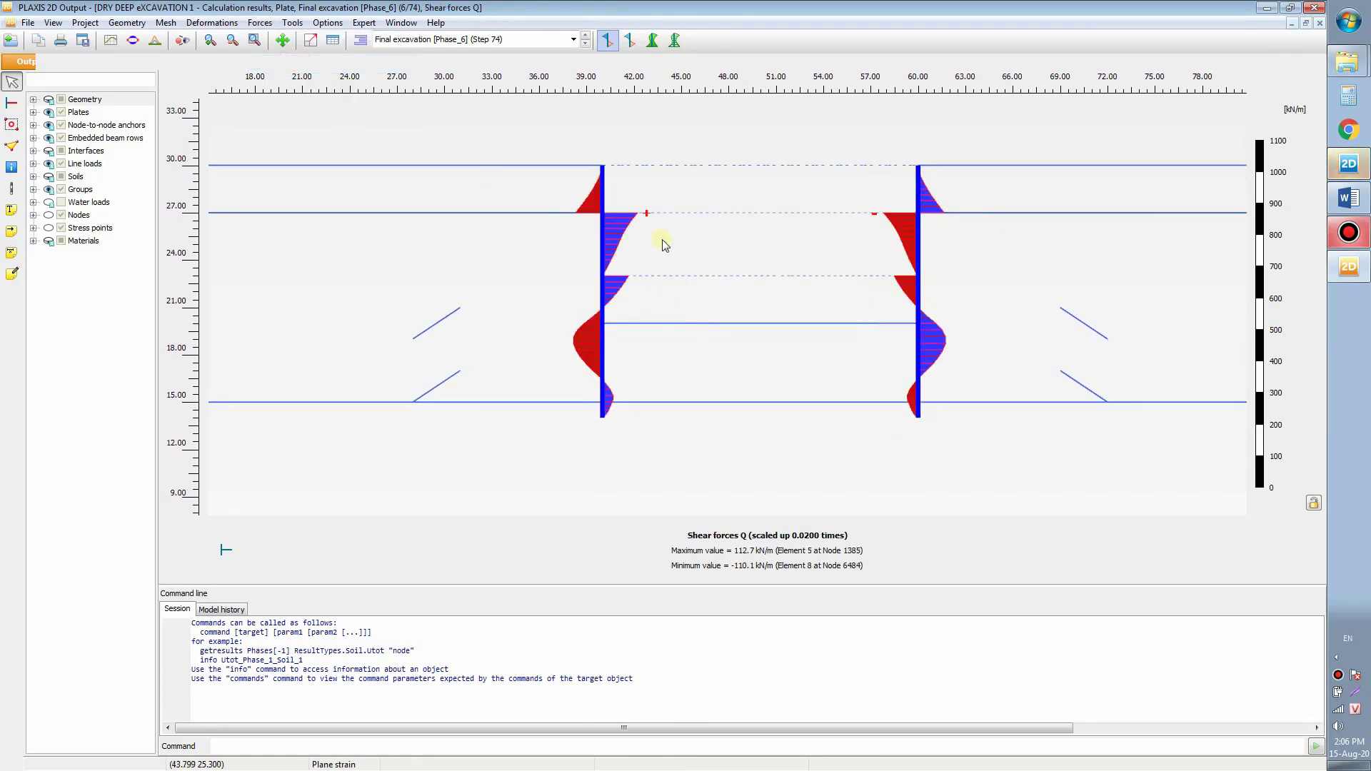
Step: Display the walls' axial force N diagrams, minimum −353.5 kN/m, and restore the window size
left_click(257, 22)
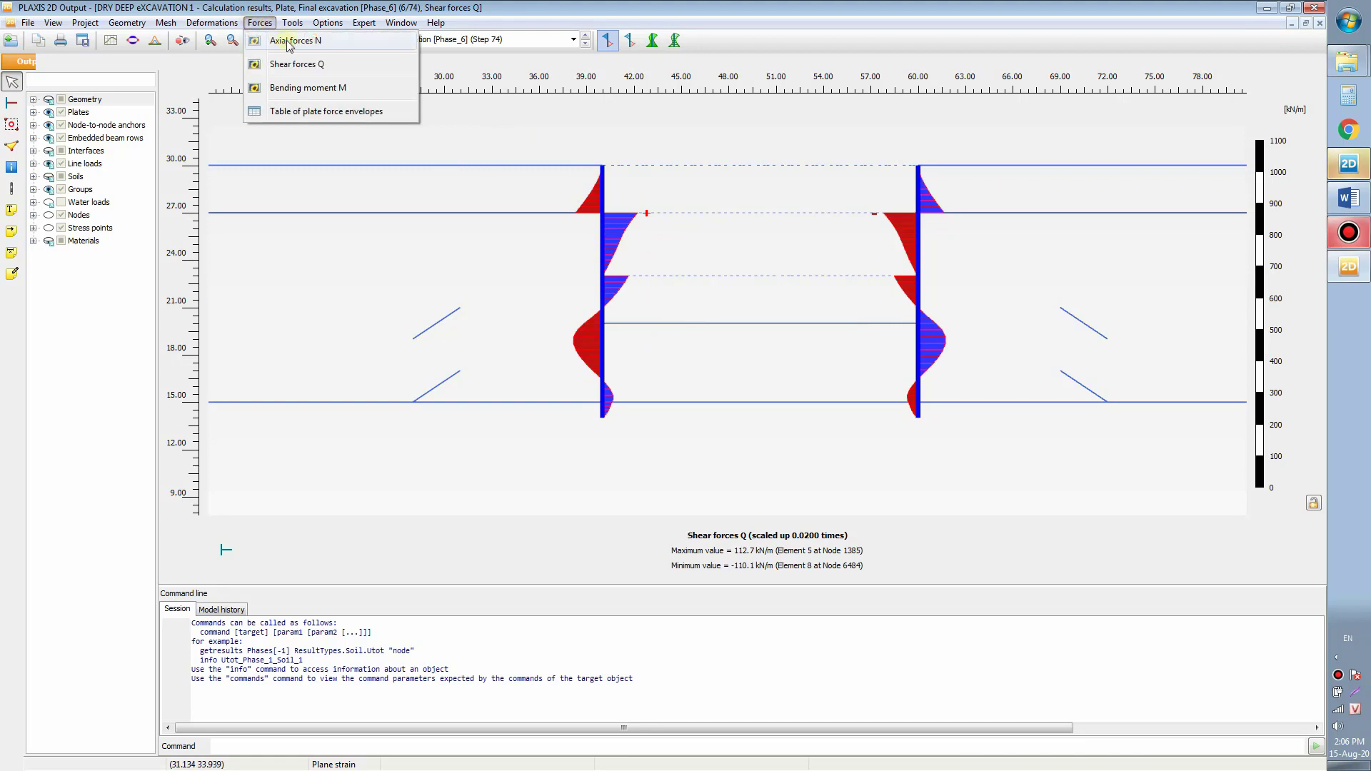
left_click(327, 44)
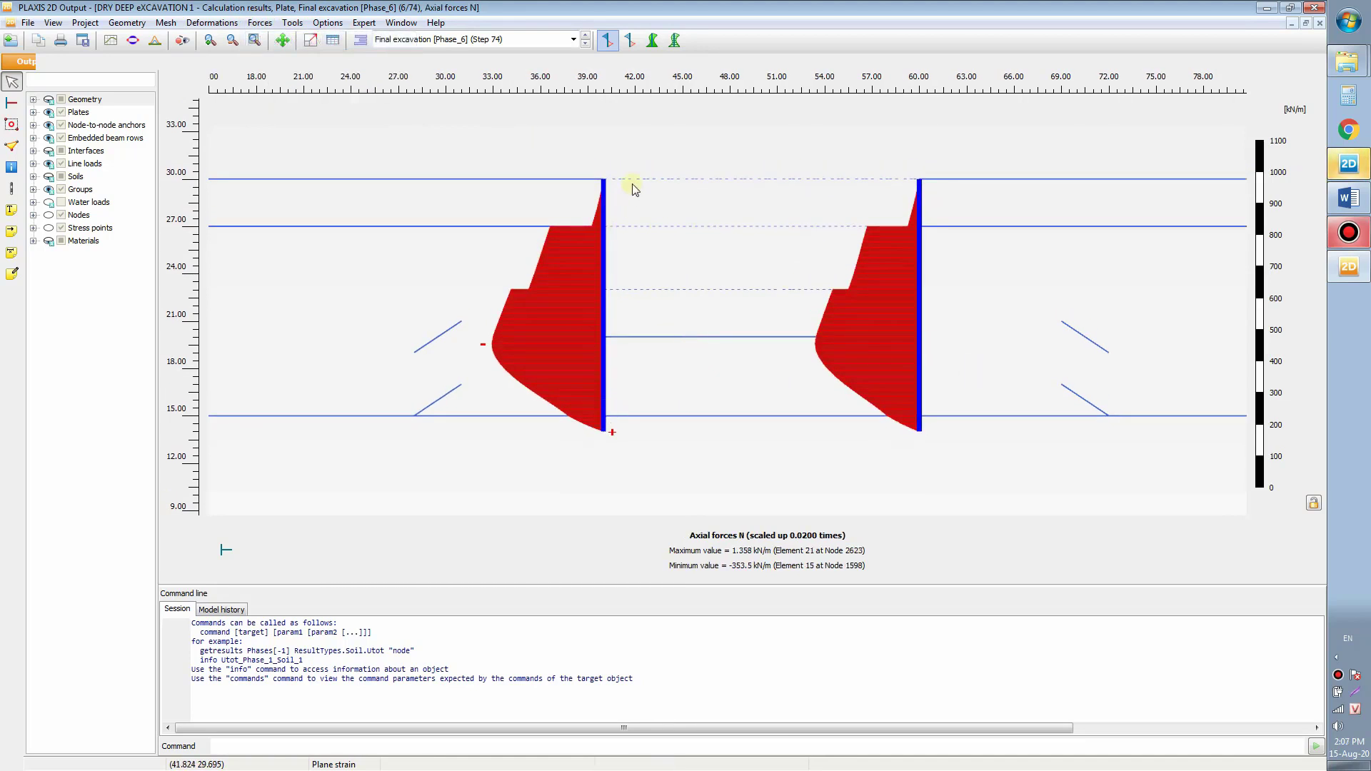
left_click_drag(532, 140, 550, 159)
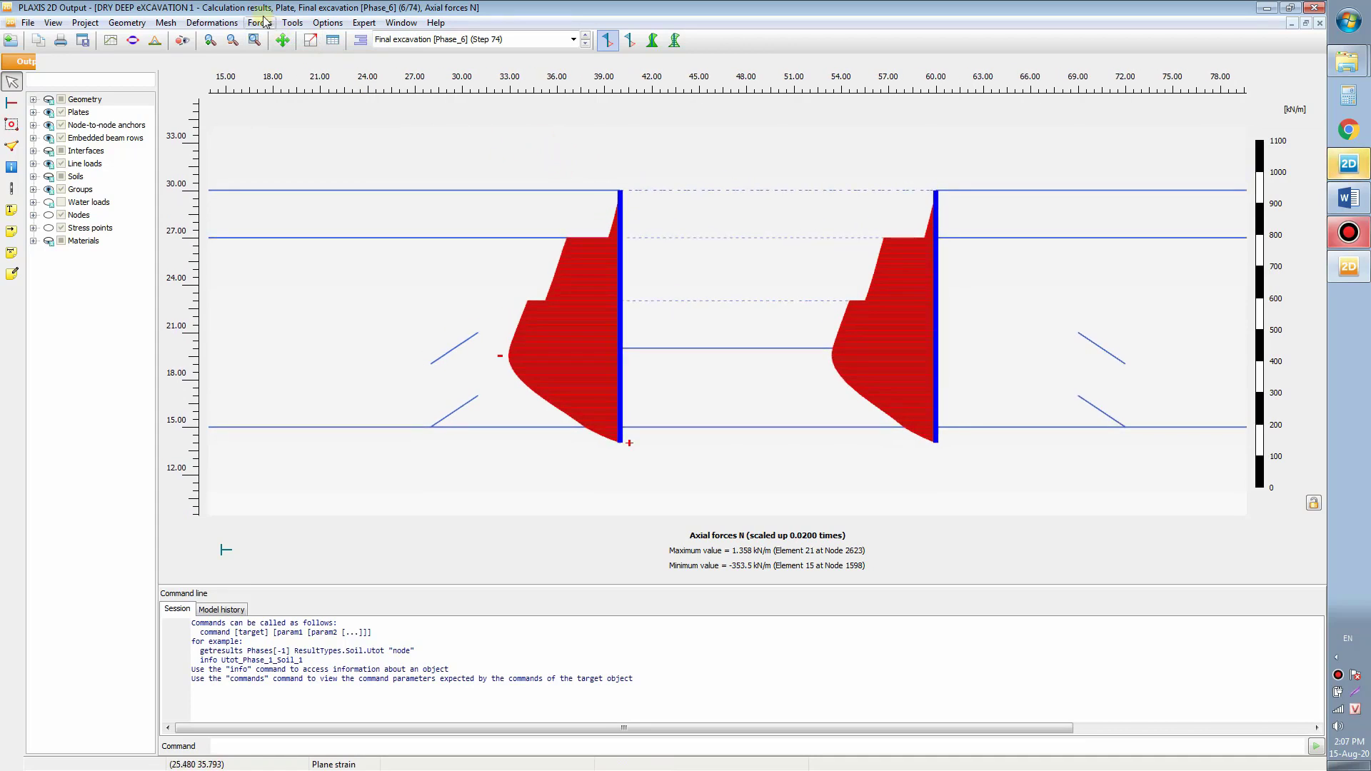
scroll(566, 246, "down", 1)
scroll(565, 244, "down", 1)
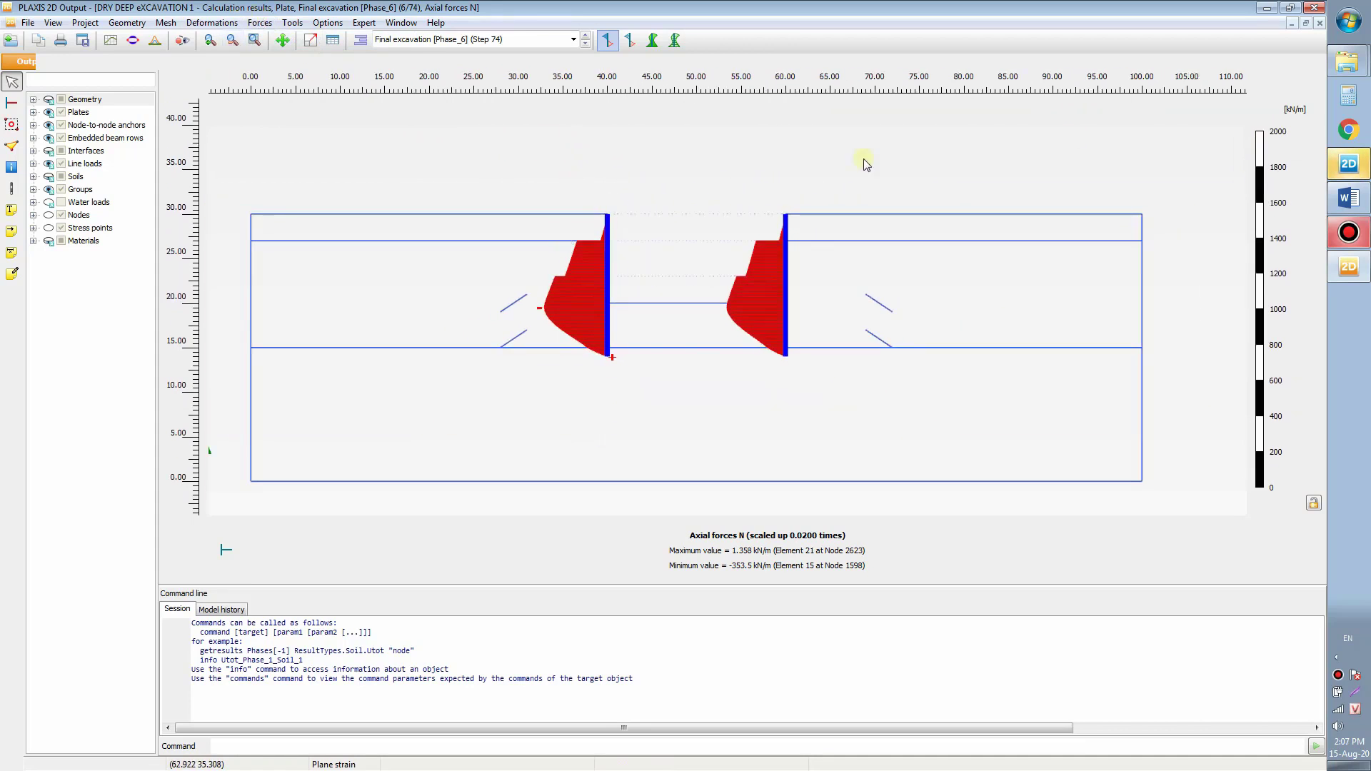
left_click(1306, 25)
Step: Close the axial forces window and maximize the total displacements plot
left_click_drag(597, 84, 770, 231)
left_click(852, 228)
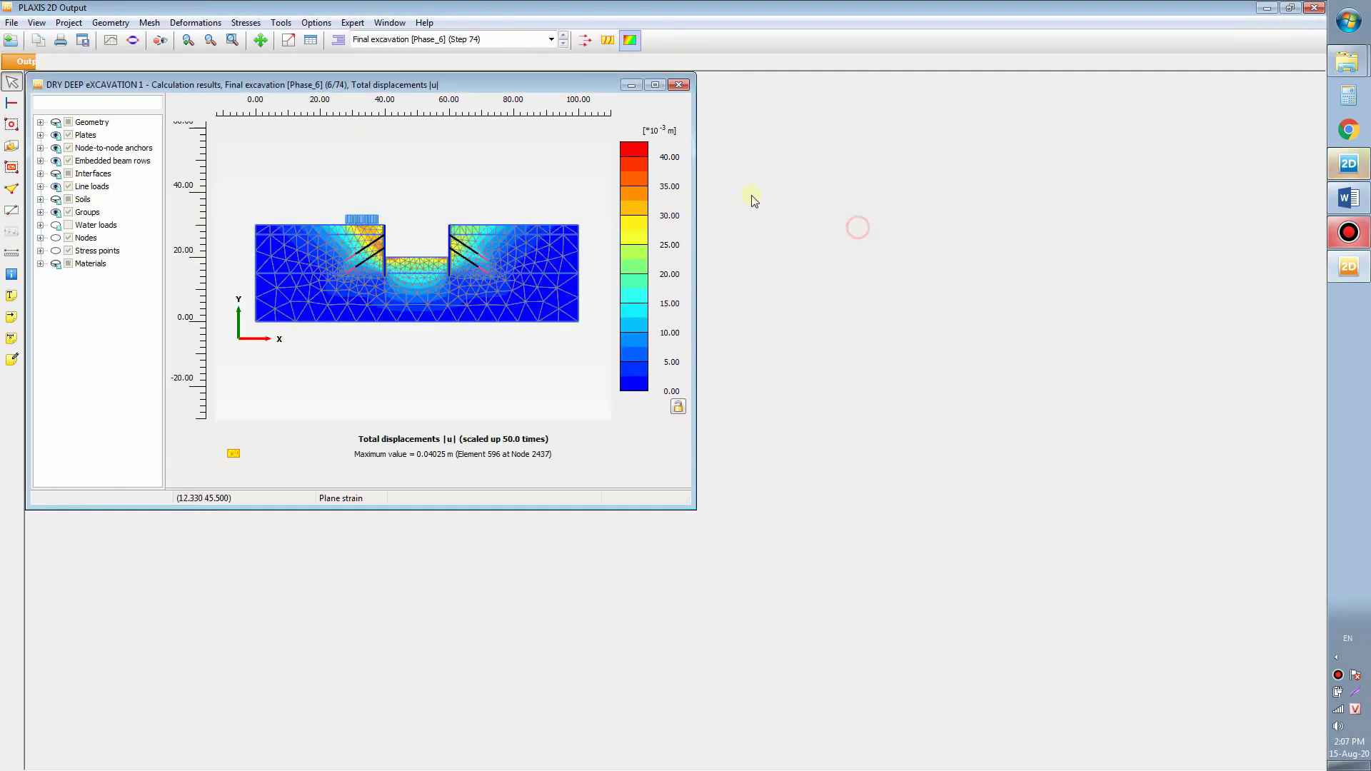
left_click(655, 85)
scroll(667, 337, "up", 3)
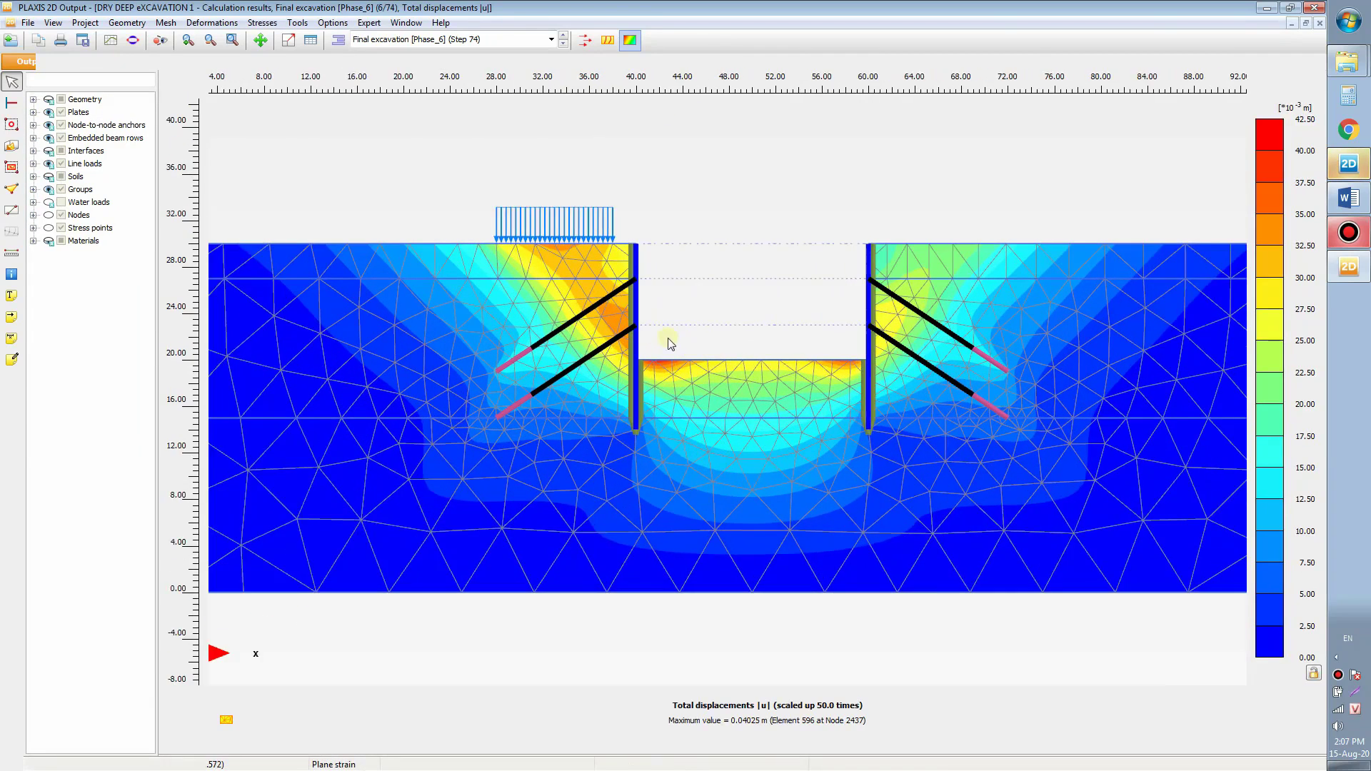
Step: Review the upper-left anchor's force table, N = 591.941 kN, then close it
double_click(620, 306)
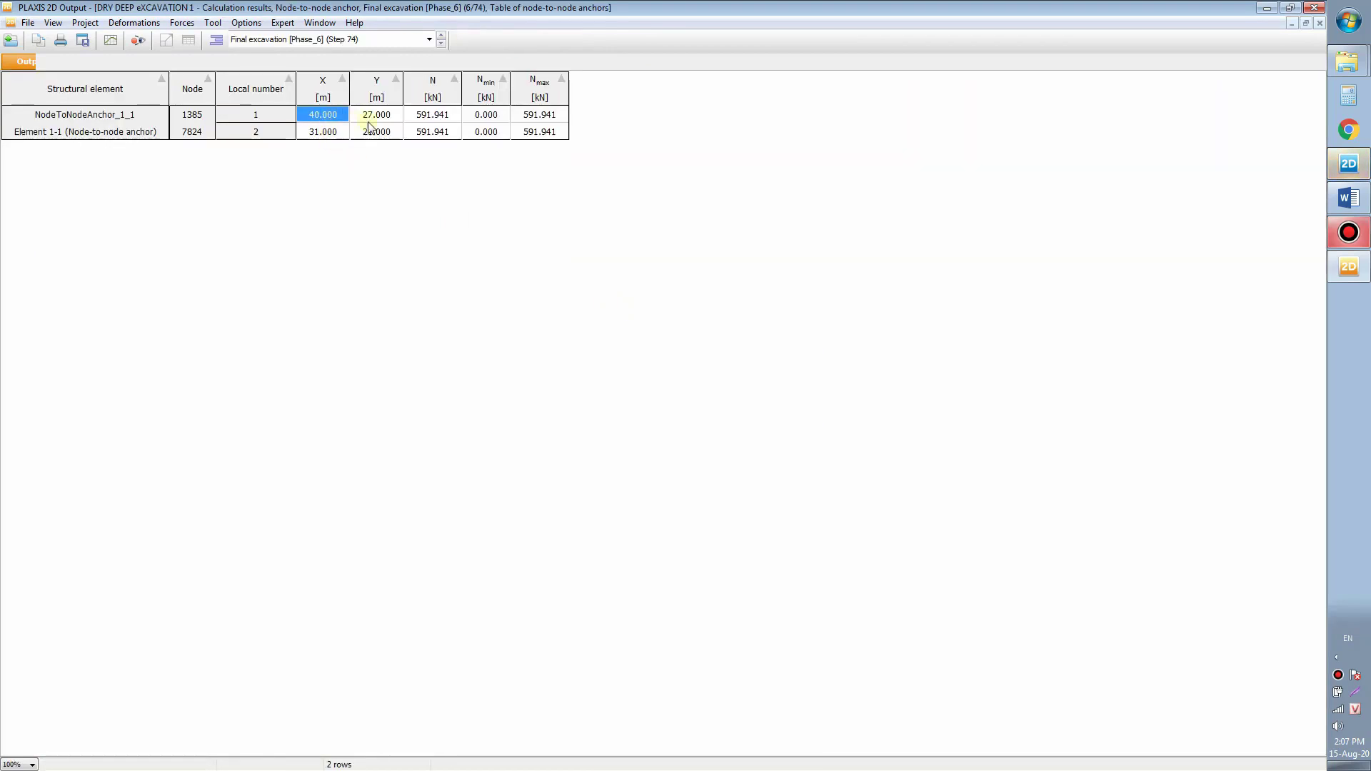
left_click(440, 115)
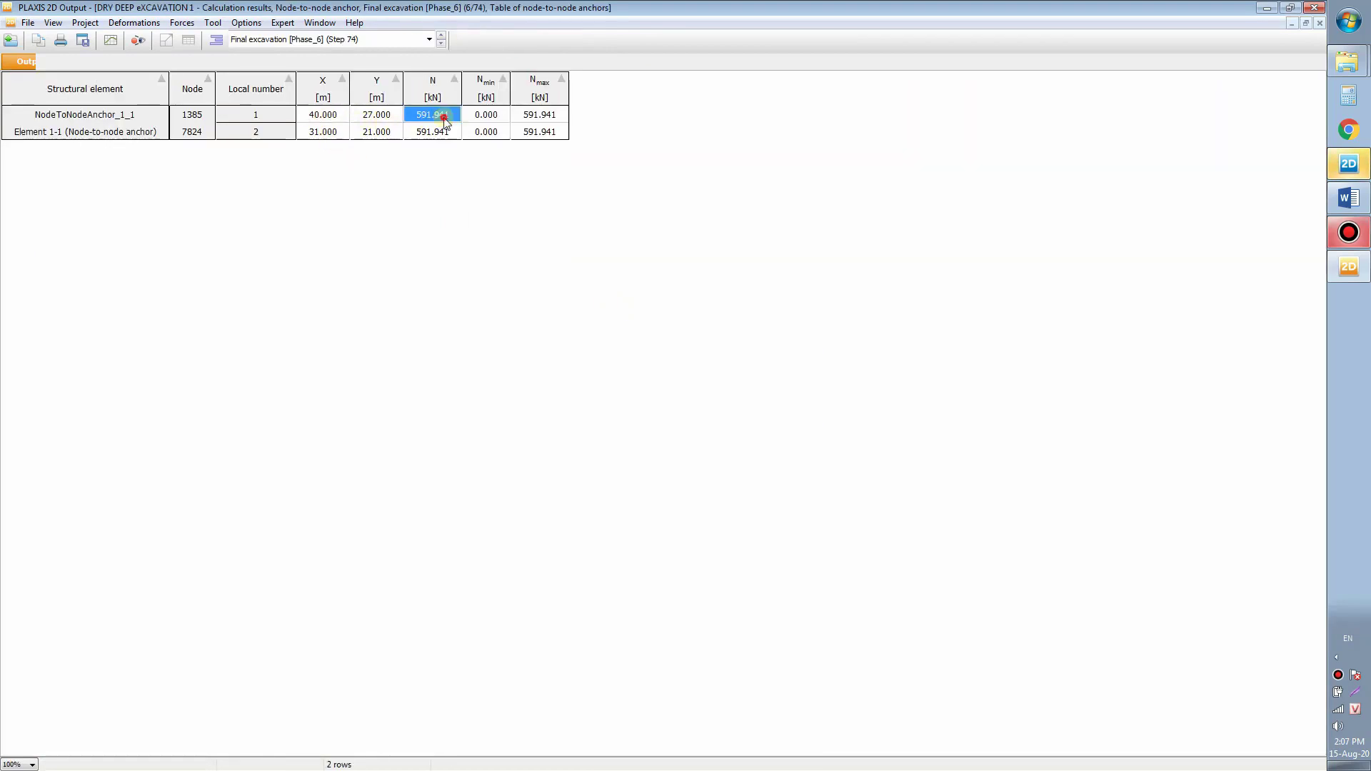
left_click(536, 120)
left_click(432, 131)
left_click(925, 145)
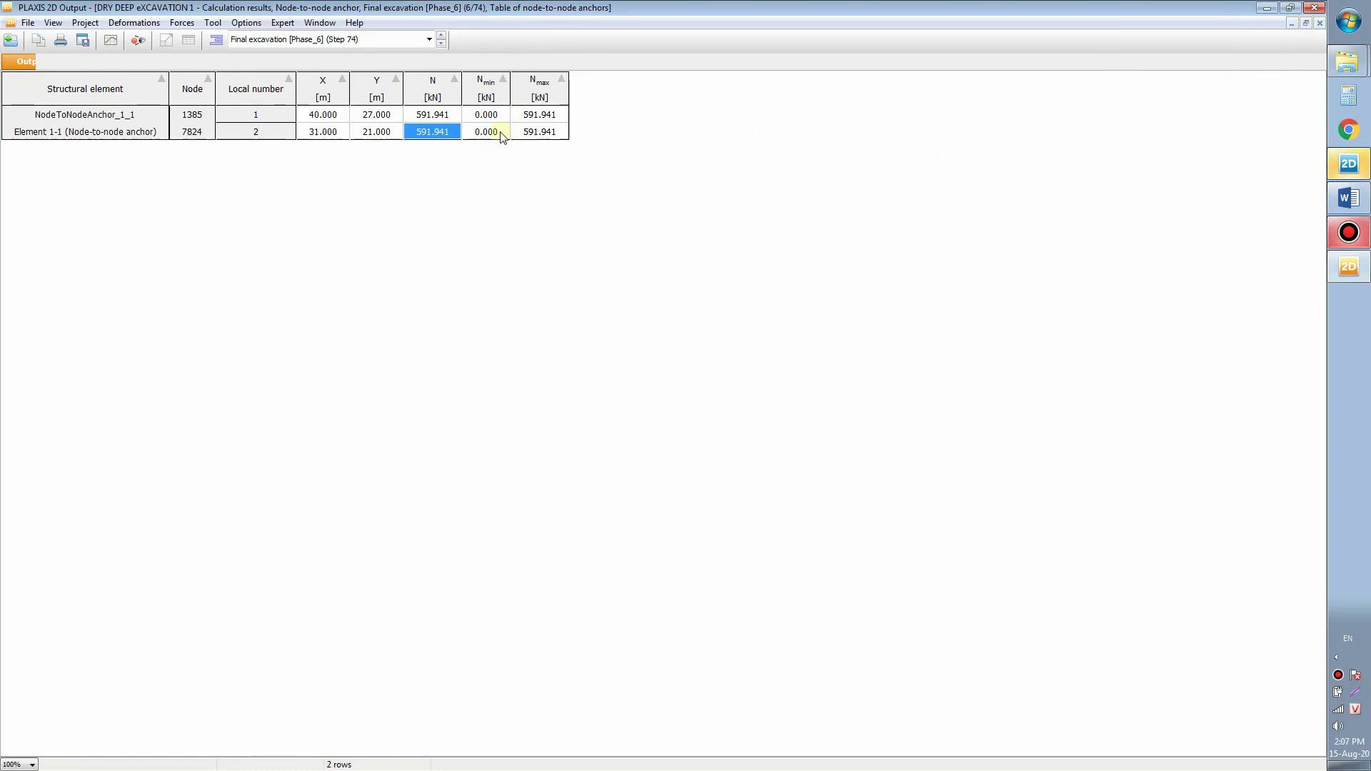
left_click(1306, 23)
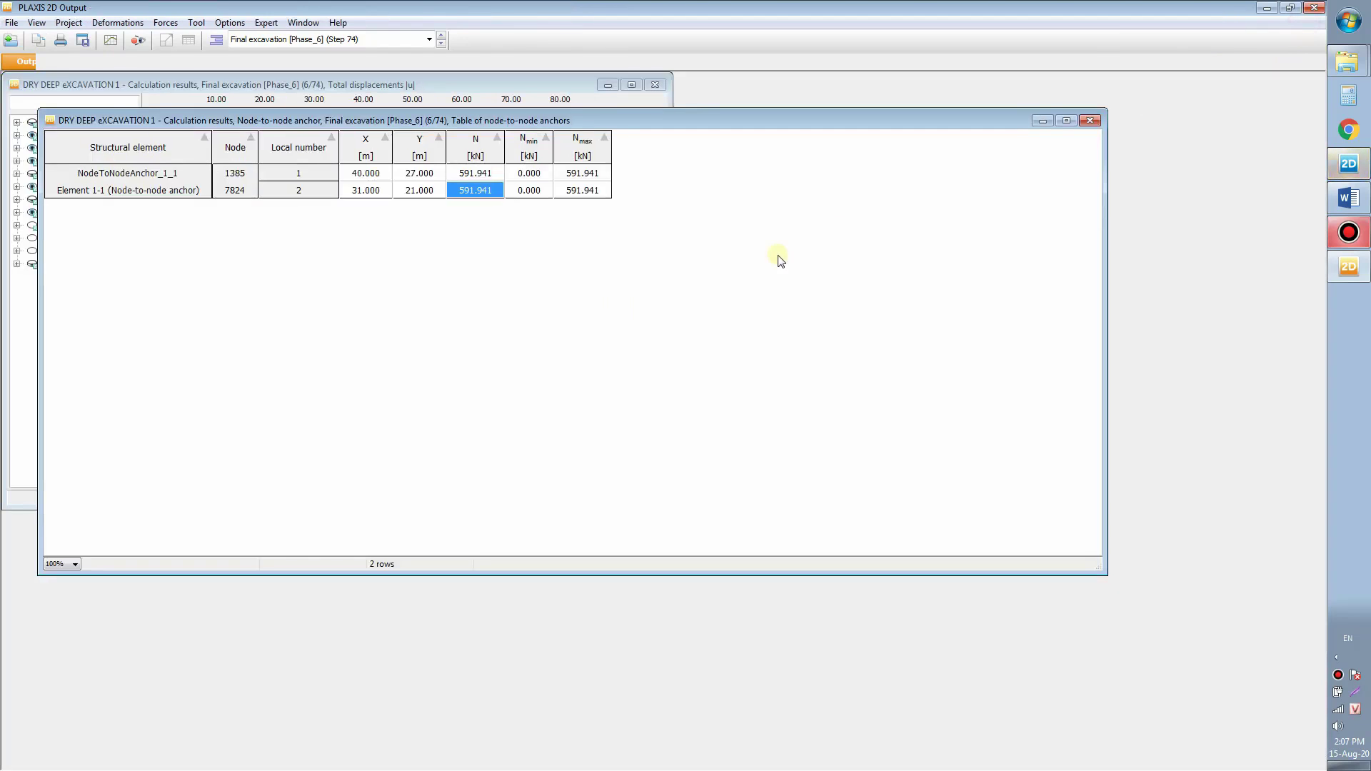
left_click(1090, 117)
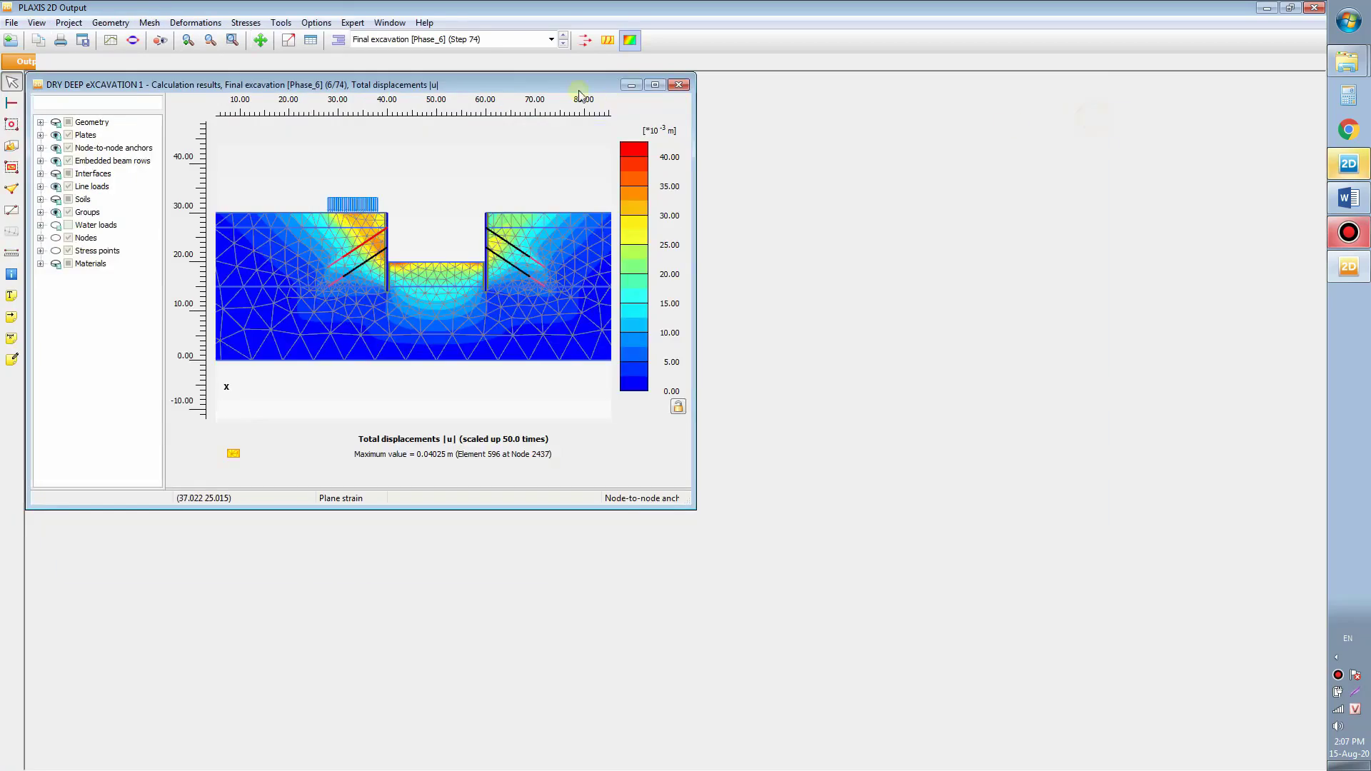
Step: Maximize the Final excavation total displacements |u| plot again and re-centre the model
left_click(654, 85)
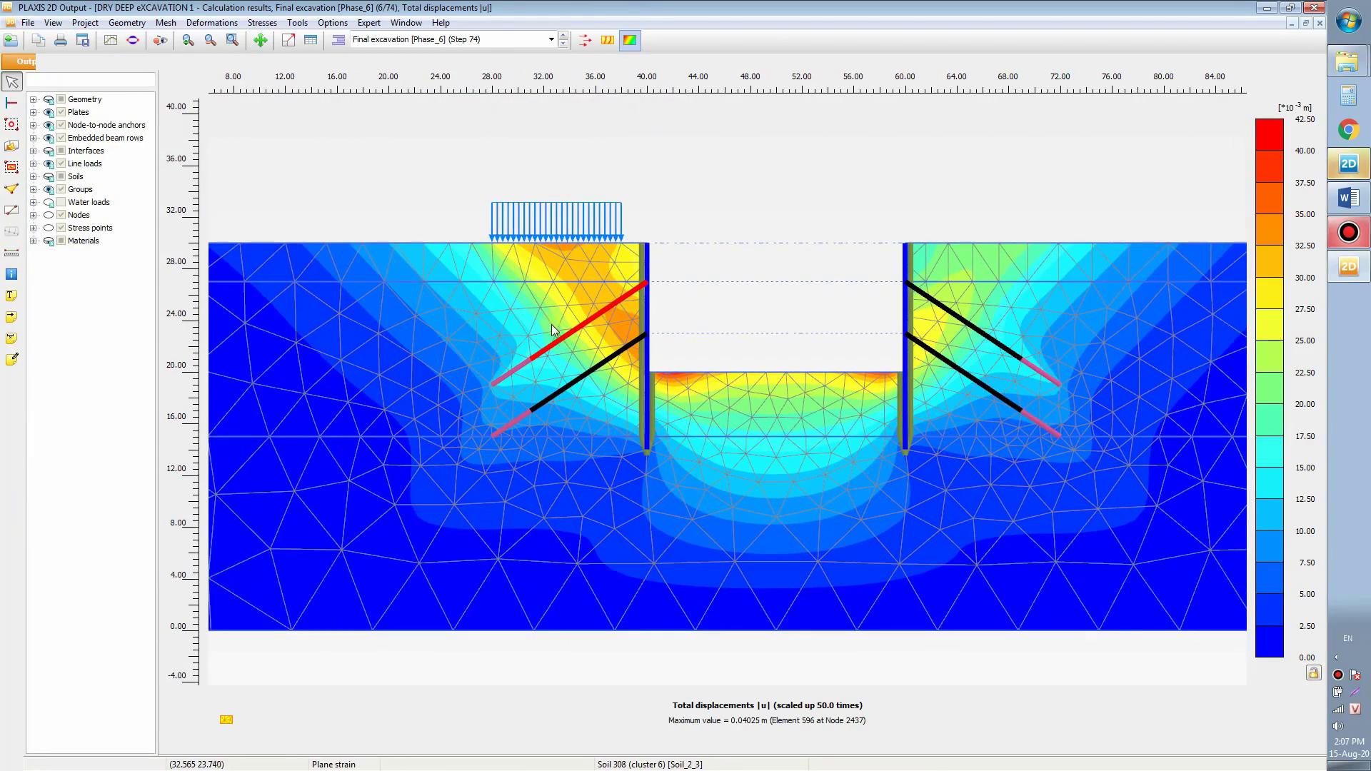
scroll(551, 324, "down", 1)
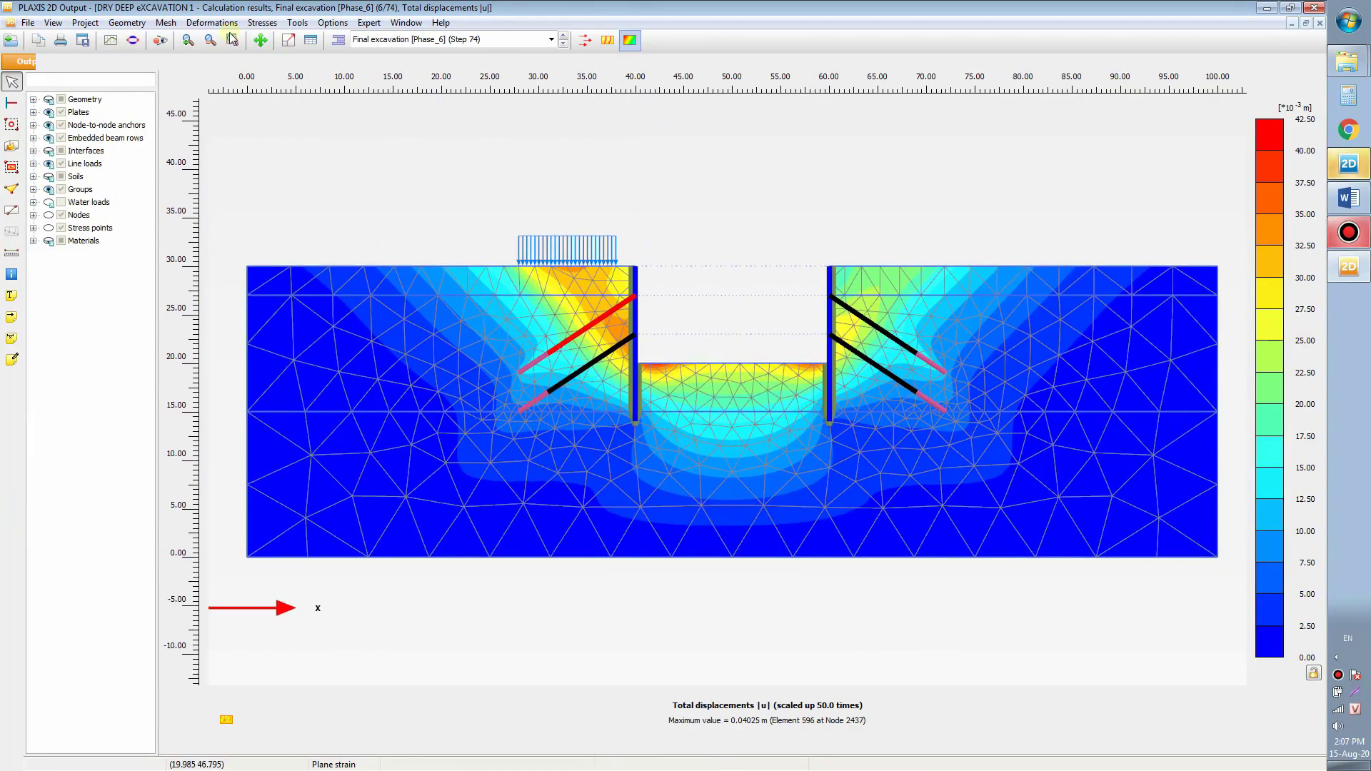
left_click(263, 22)
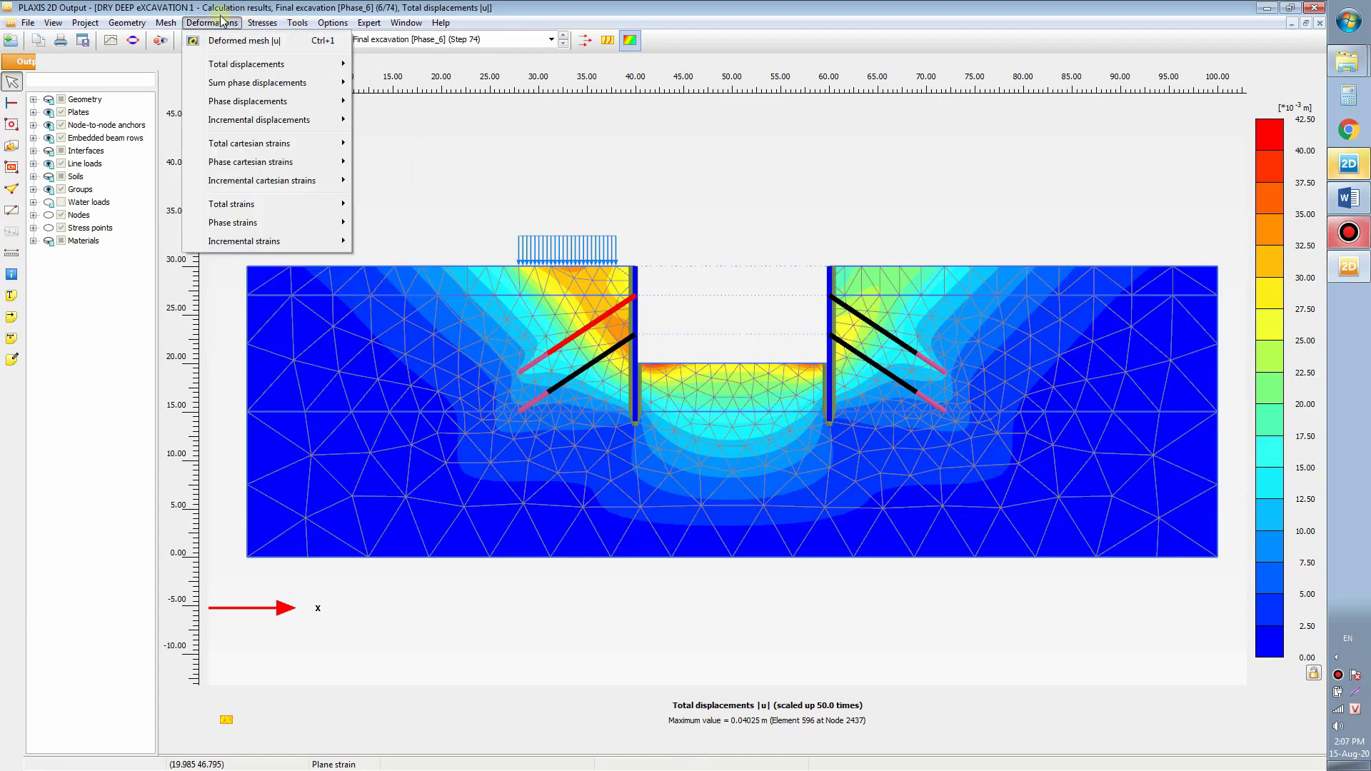
left_click(221, 19)
left_click_drag(546, 203, 550, 198)
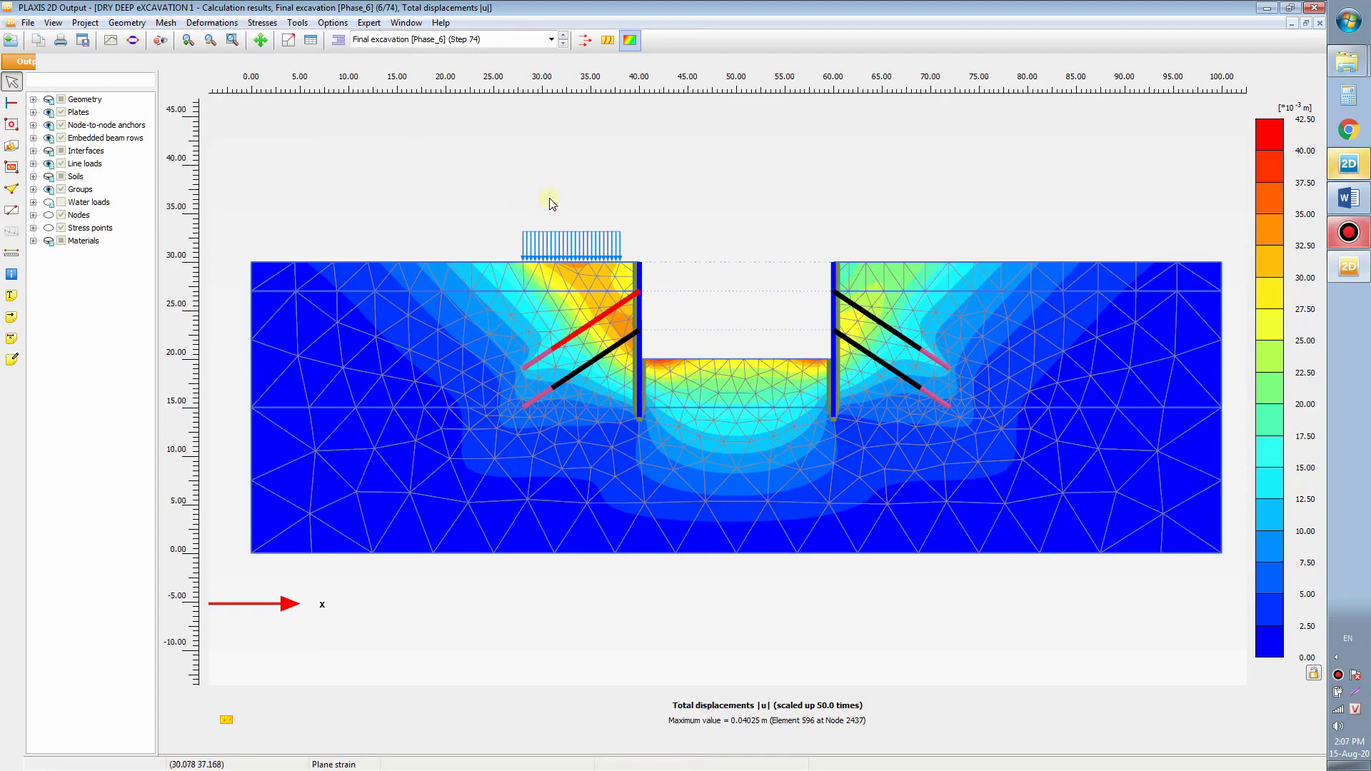